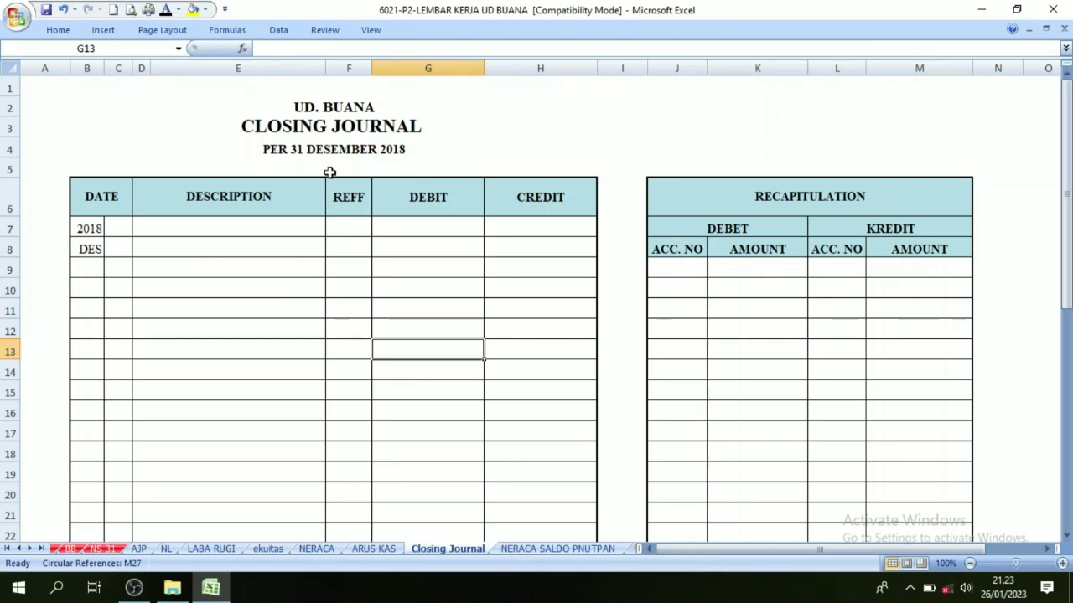
# Review the blank Closing Journal sheet alongside the ARUS KAS cash flow report and the NERACA SALDO PNUTPAN post-closing trial balance sheet.
pyautogui.click(337, 106)
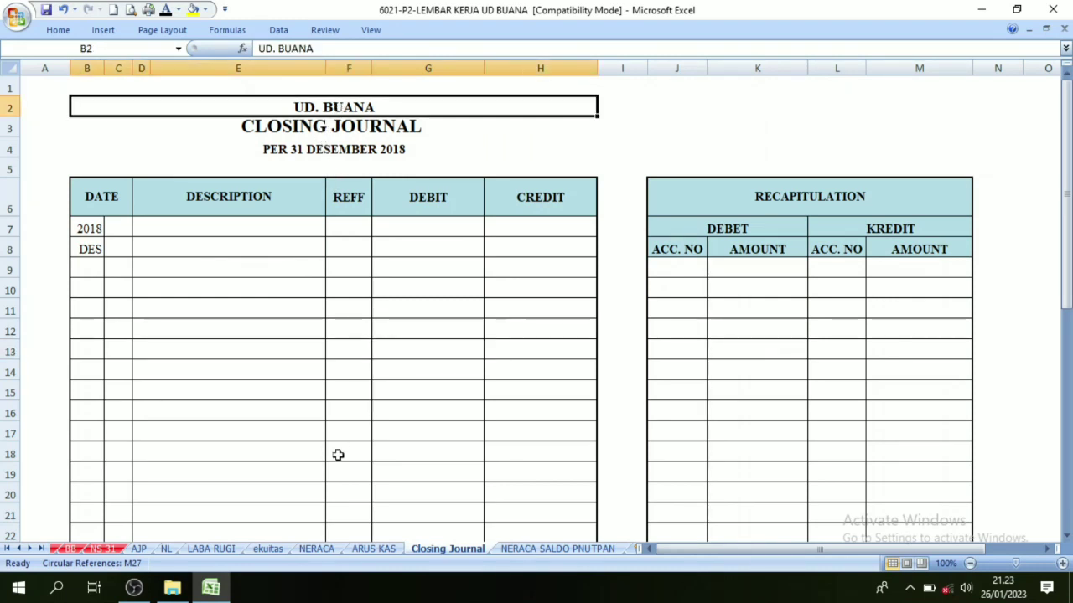
pyautogui.click(383, 451)
pyautogui.click(406, 317)
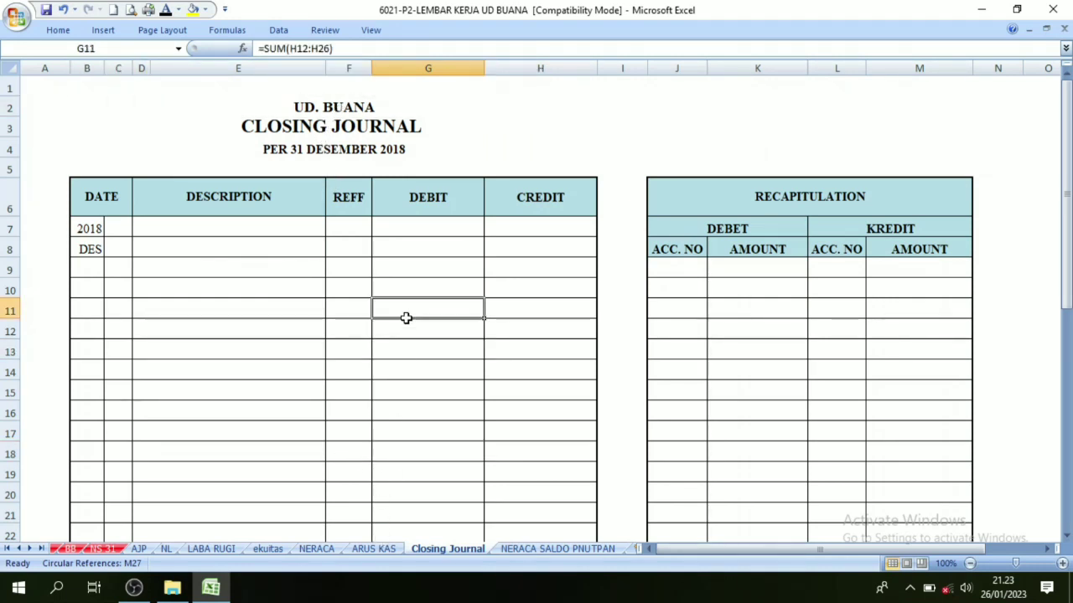
pyautogui.click(371, 549)
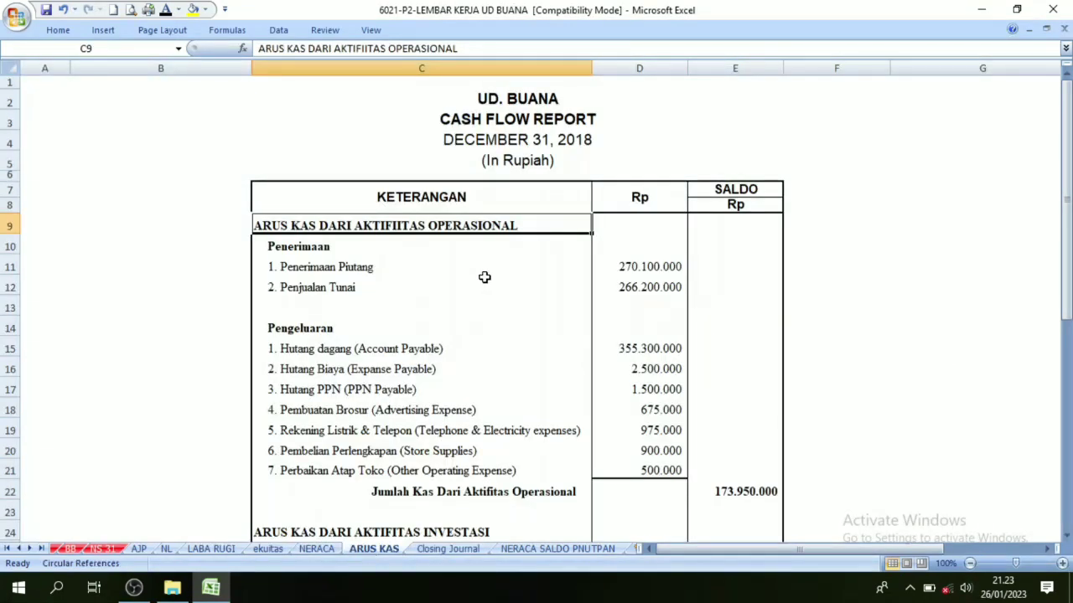
pyautogui.click(495, 120)
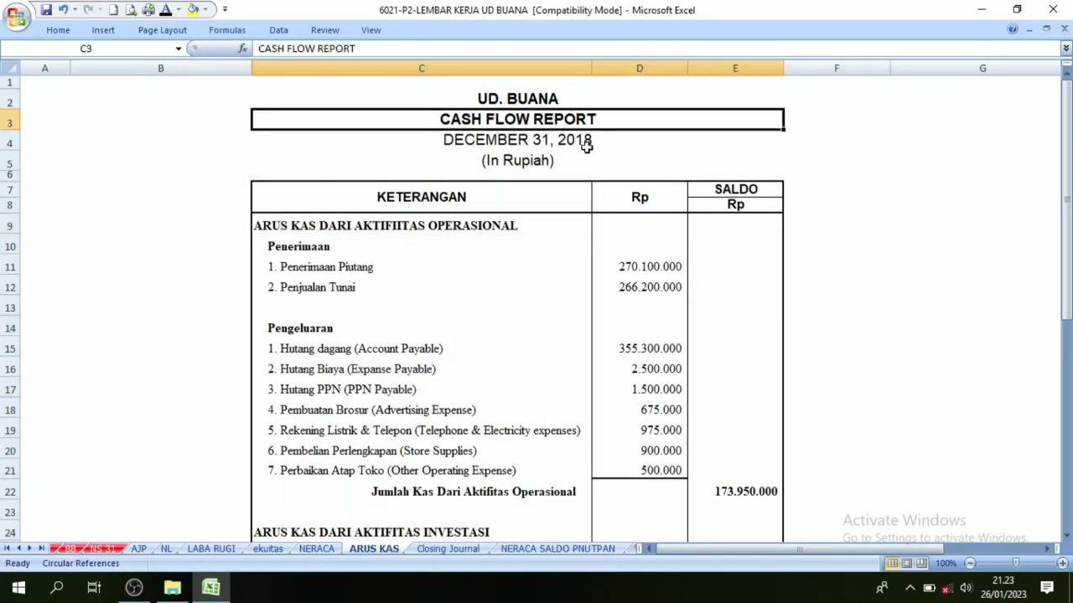
pyautogui.click(448, 549)
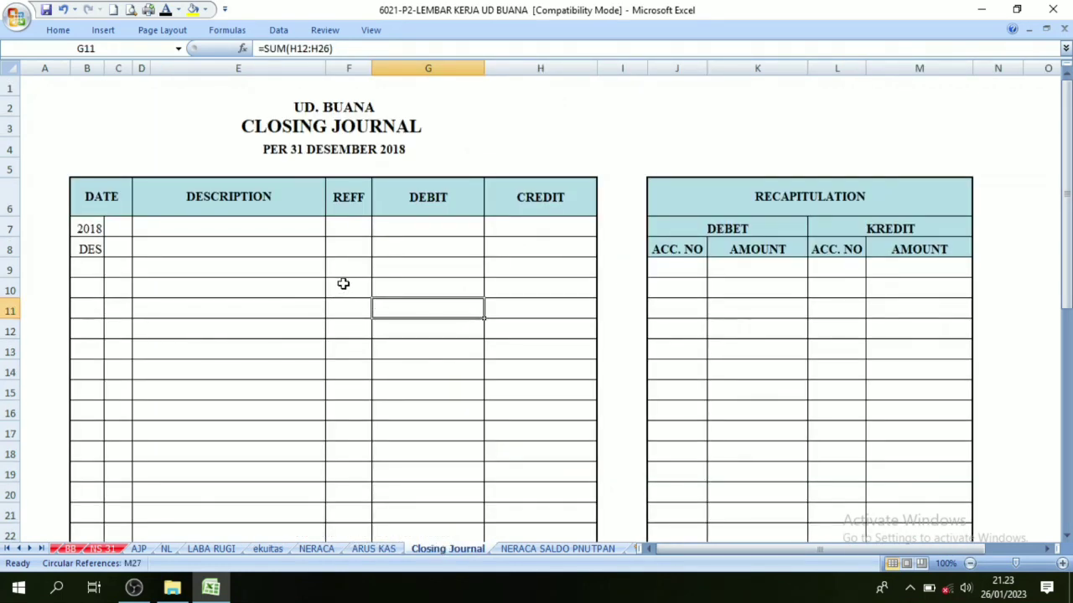
pyautogui.click(552, 545)
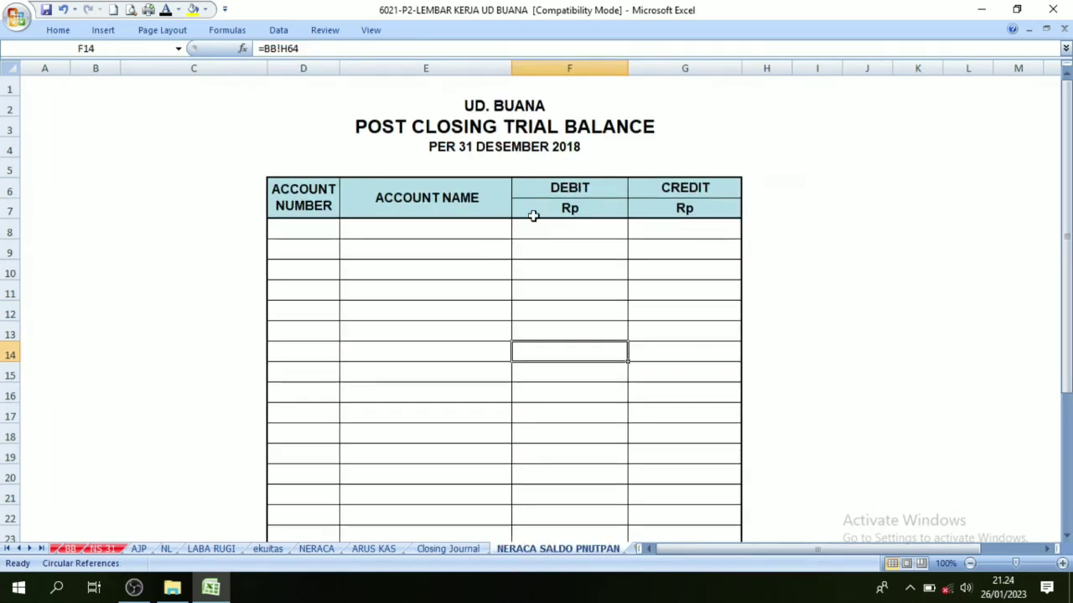
pyautogui.click(457, 548)
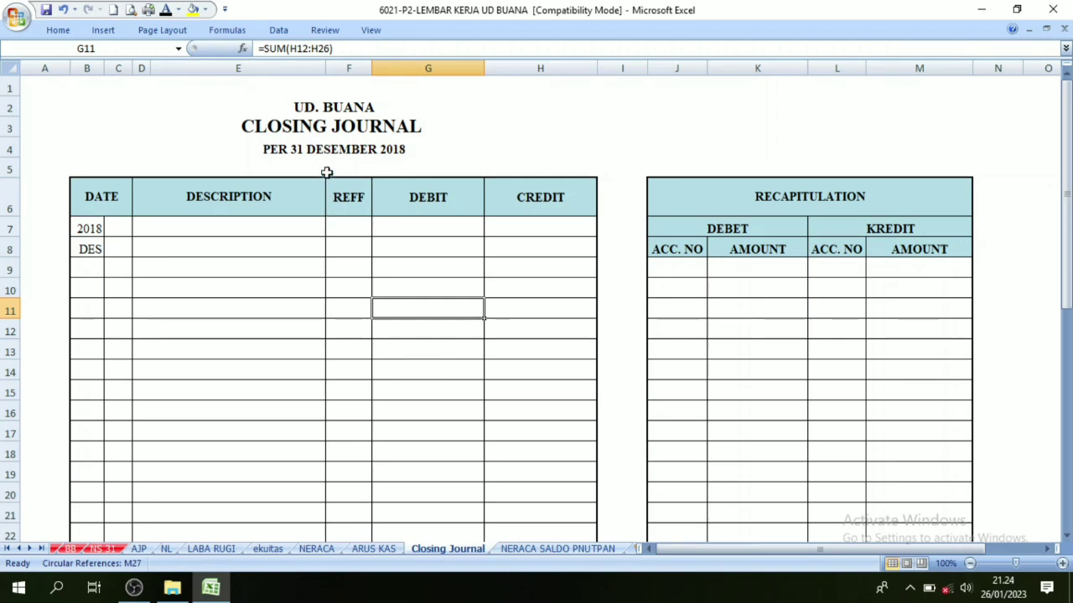
pyautogui.click(318, 126)
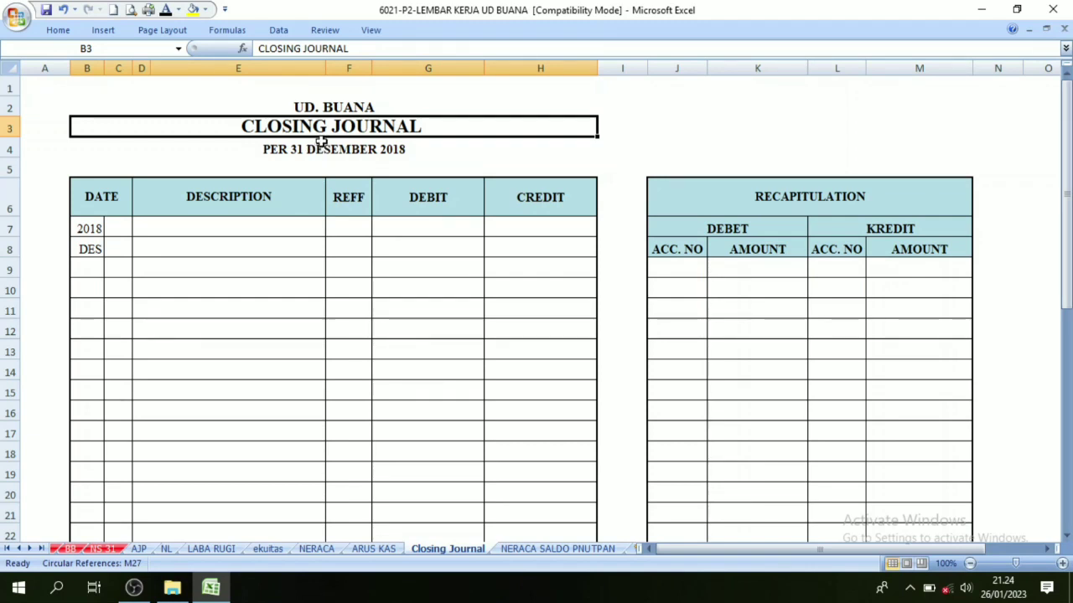
pyautogui.click(298, 154)
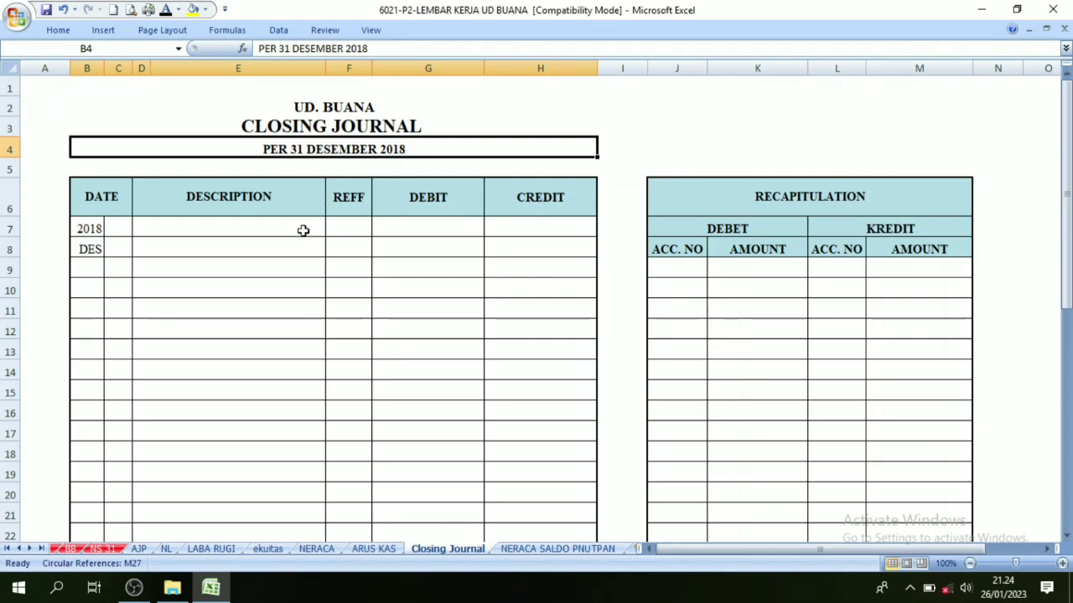
pyautogui.click(320, 126)
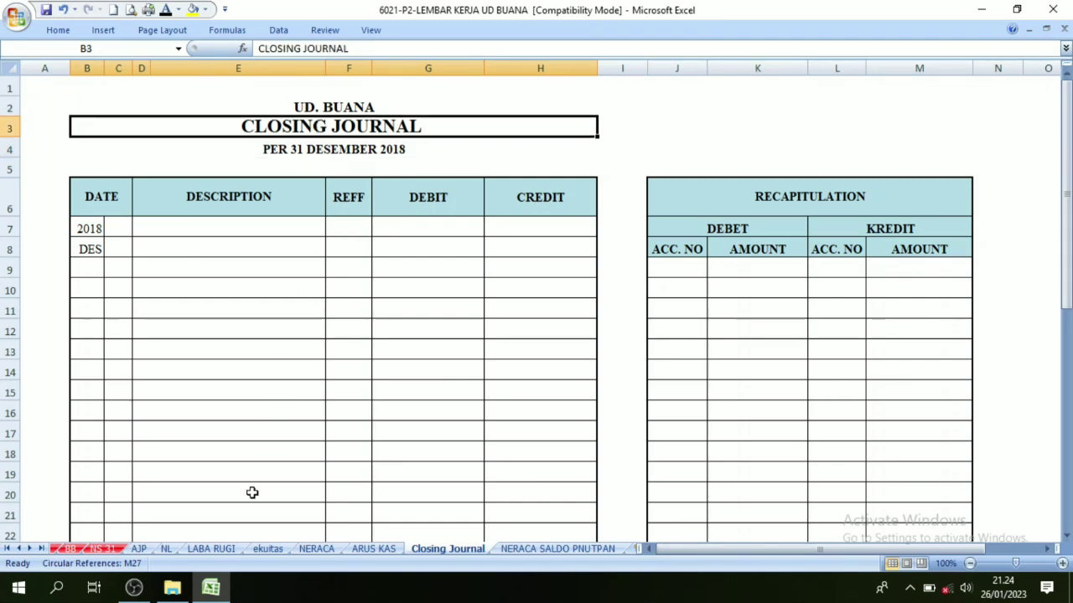
# On the NL sheet, color the Laba Rugi debit and credit amounts from Sales to Income Tax Expense (J28:K44) red.
pyautogui.click(166, 549)
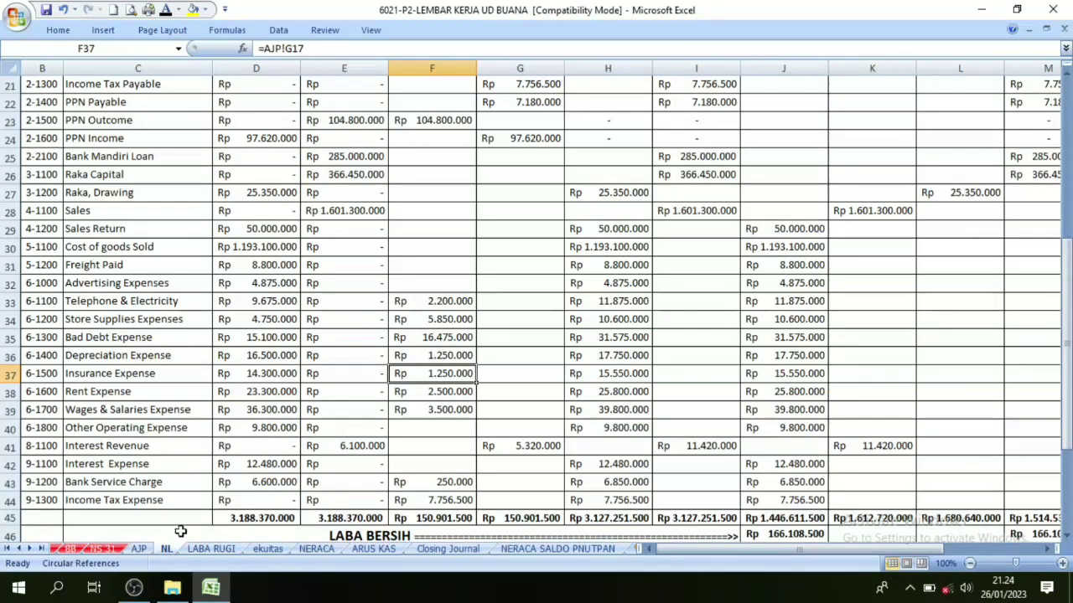
pyautogui.scroll(7, 386, 370)
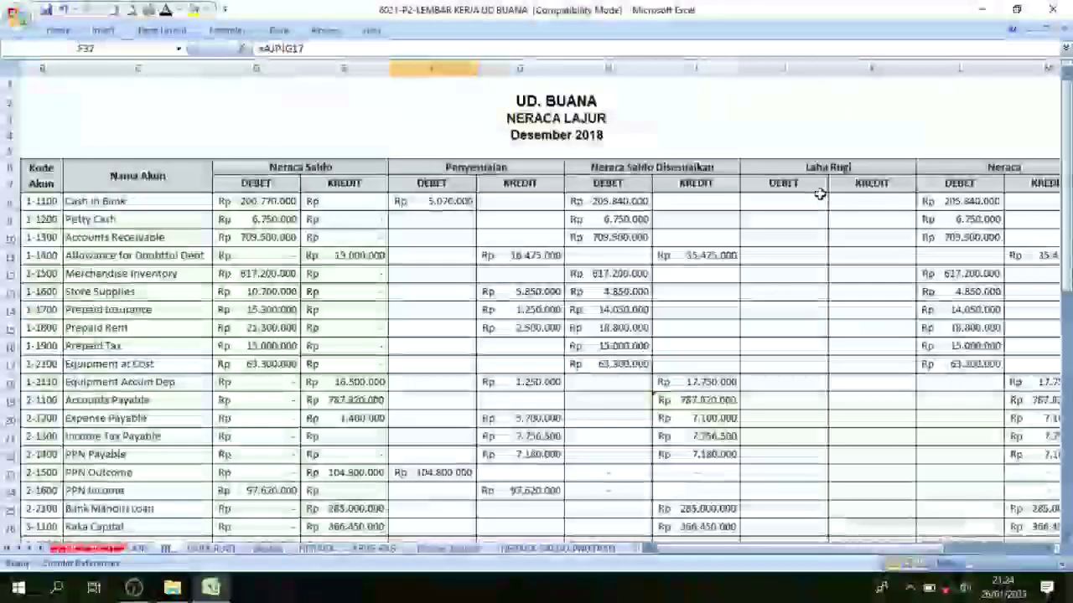
pyautogui.click(826, 170)
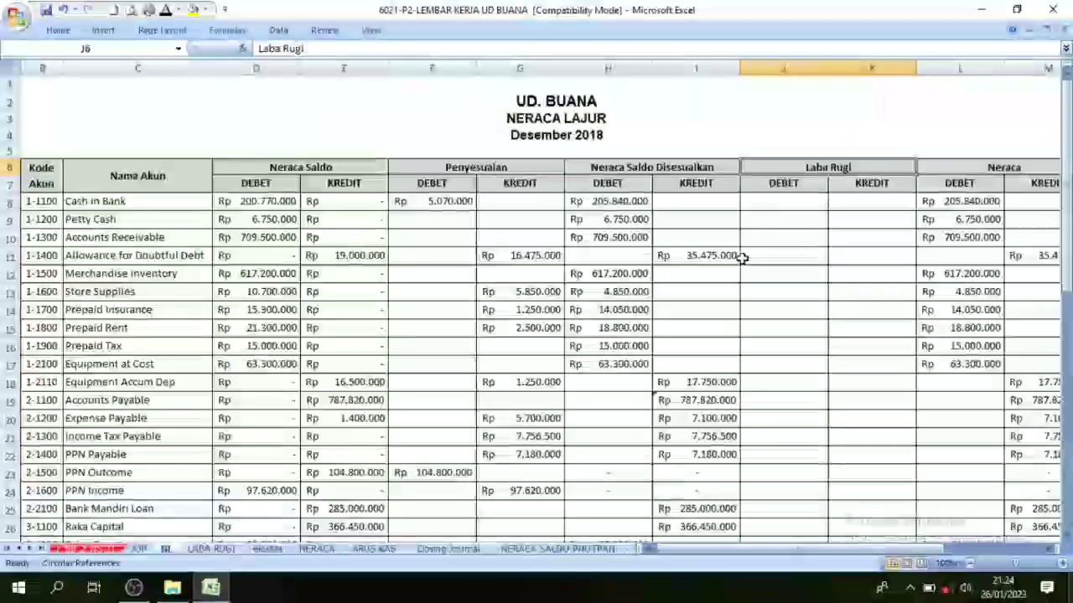
pyautogui.scroll(-4, 799, 287)
pyautogui.scroll(-3, 799, 306)
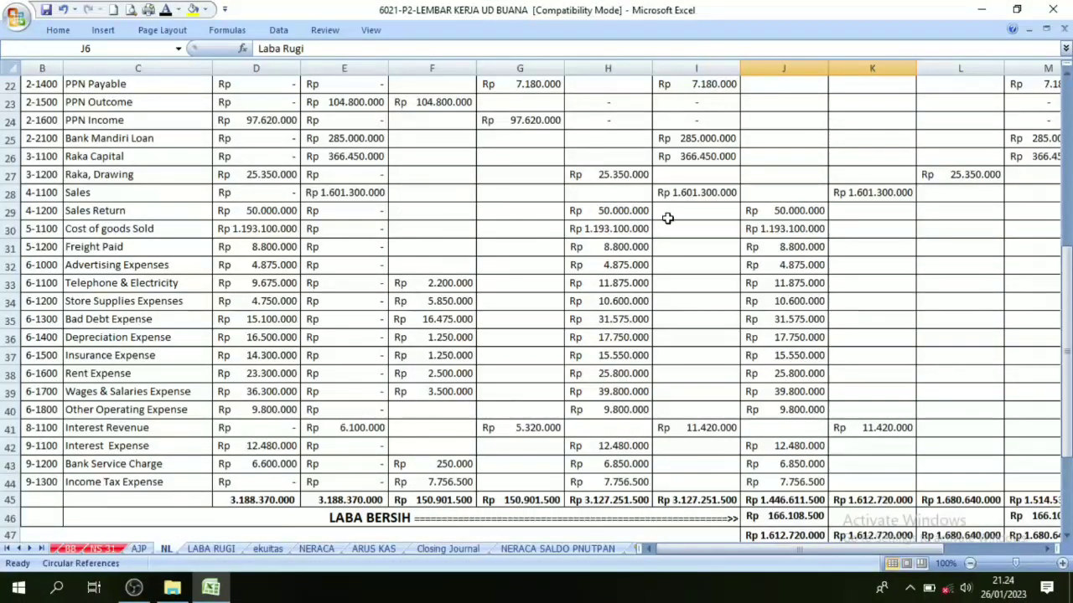
pyautogui.moveTo(798, 194); pyautogui.dragTo(852, 490)
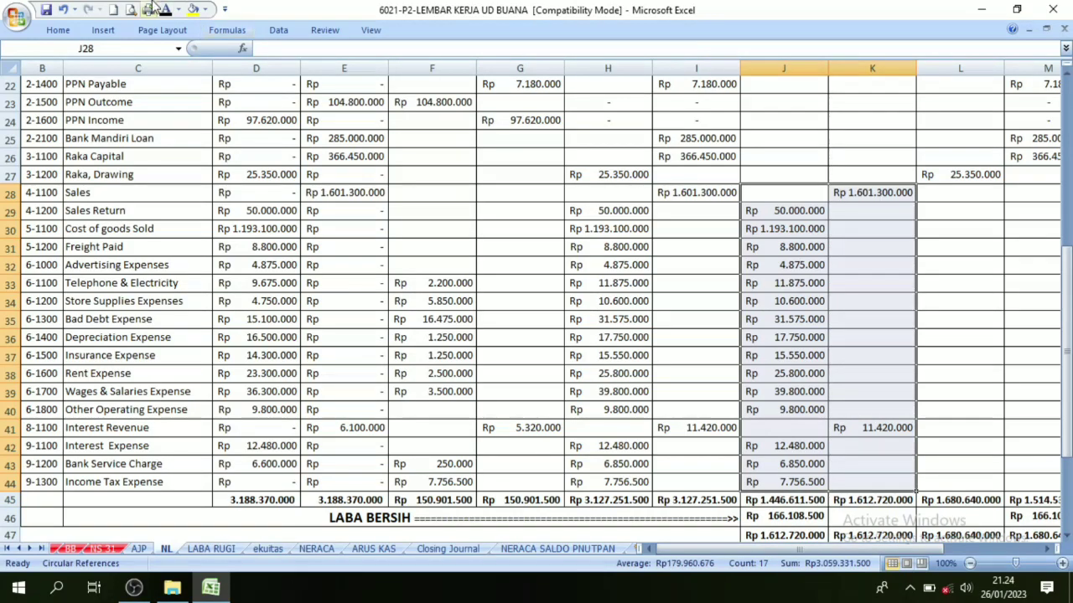
pyautogui.click(178, 9)
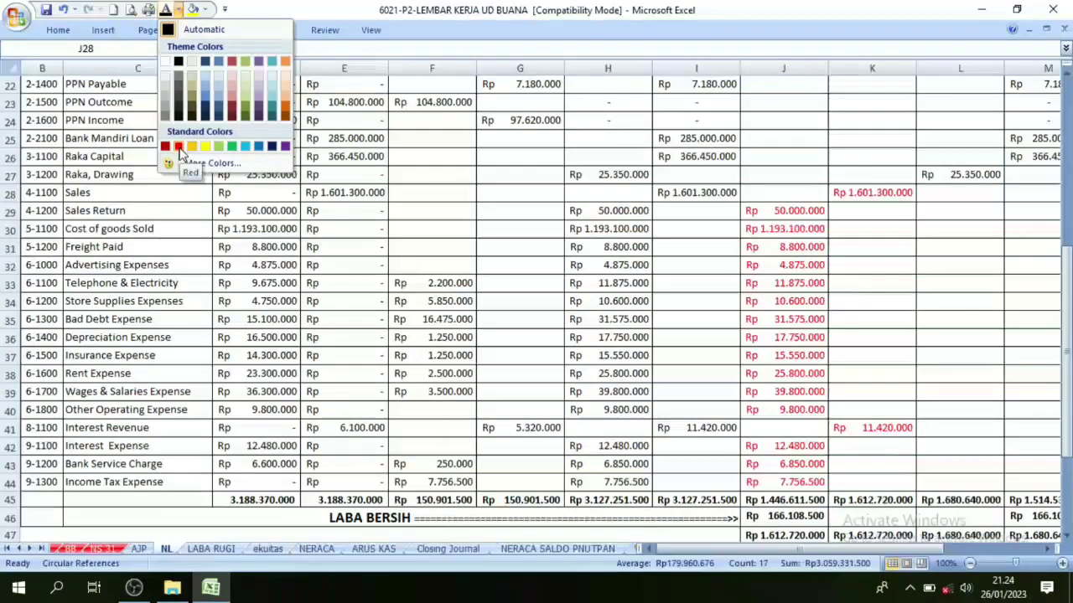
pyautogui.click(178, 148)
pyautogui.click(749, 264)
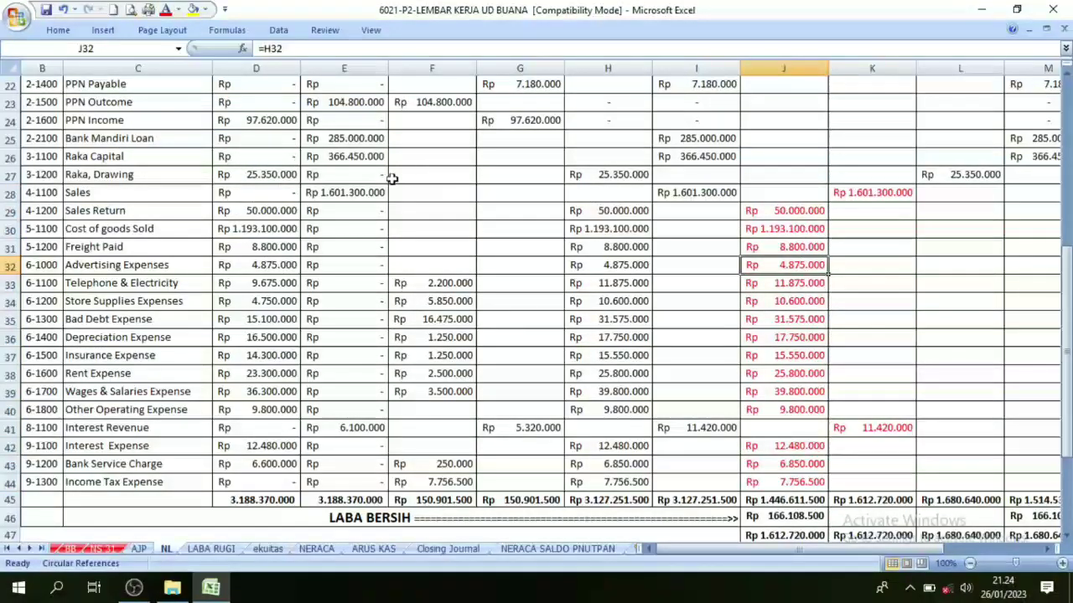
# Color the account codes 4-1100 through 9-1300 in B28:B44 red.
pyautogui.scroll(7, 829, 170)
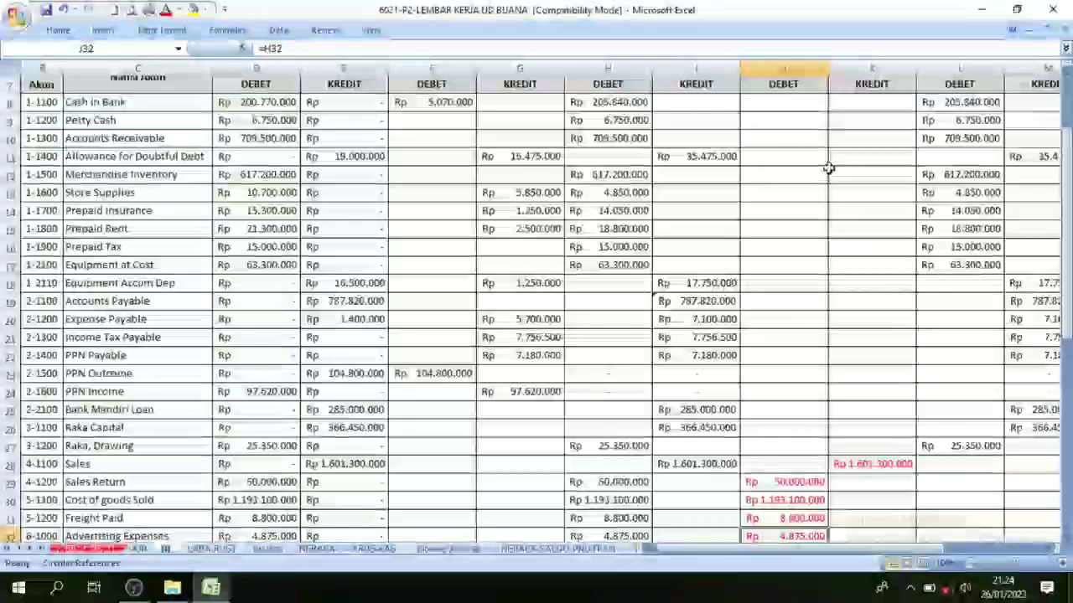
pyautogui.scroll(-5, 826, 171)
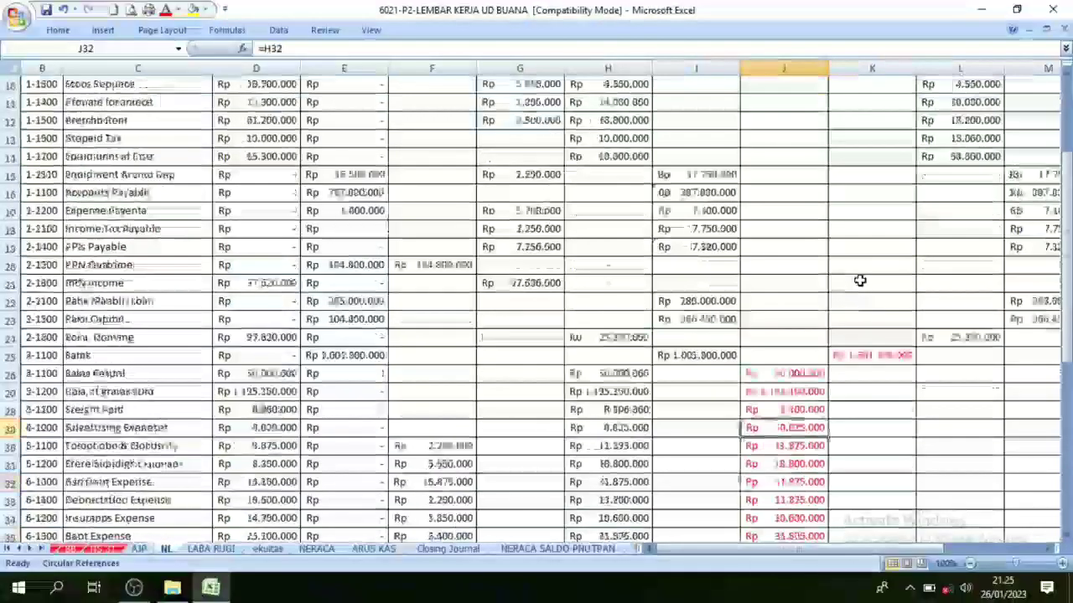
pyautogui.scroll(-2, 838, 305)
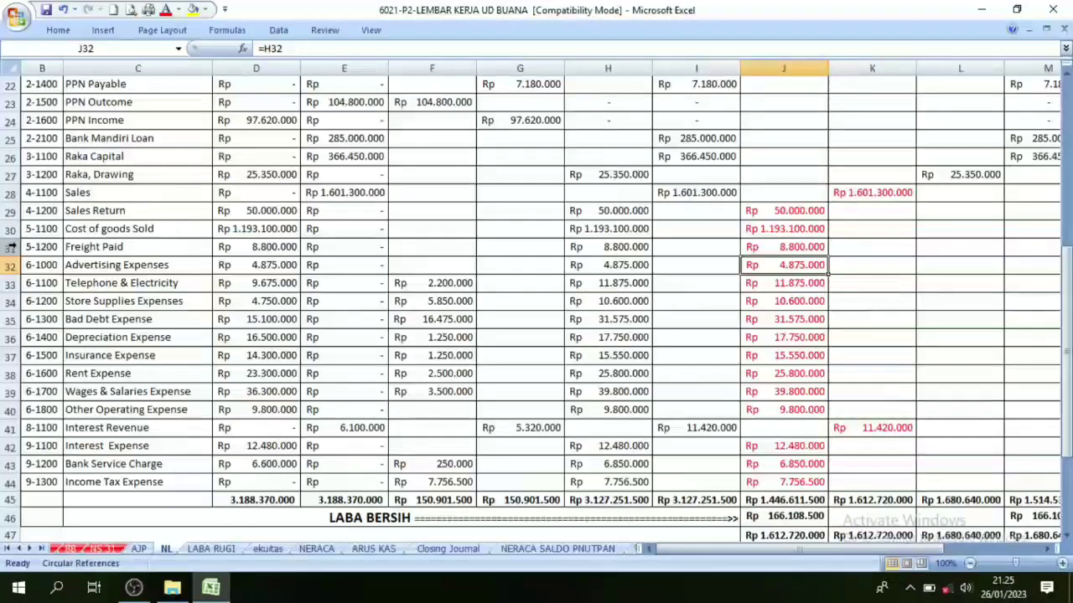
pyautogui.moveTo(34, 192); pyautogui.dragTo(42, 484)
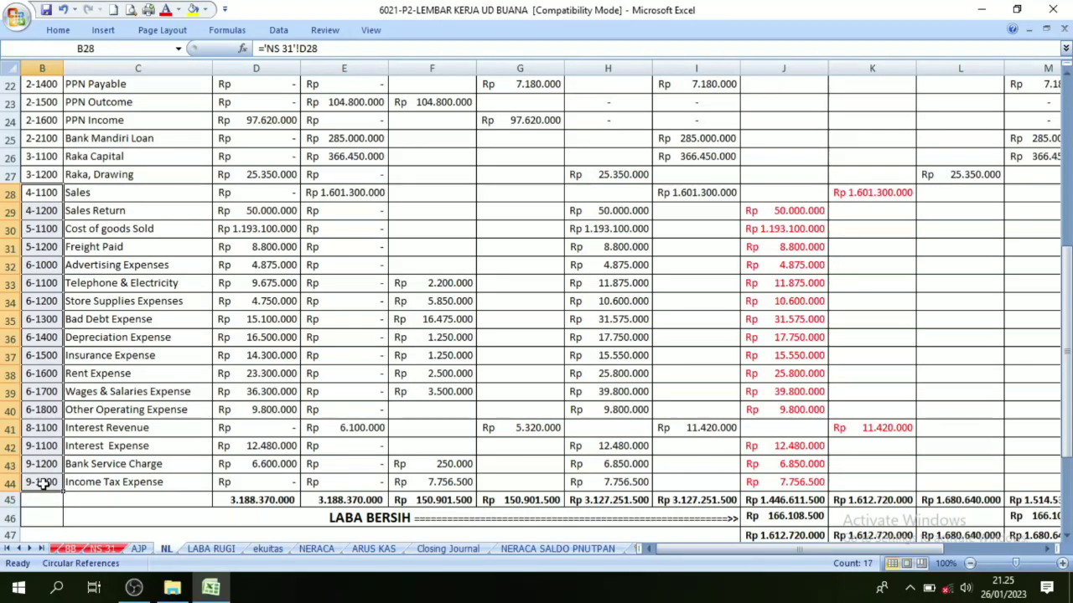
pyautogui.click(165, 9)
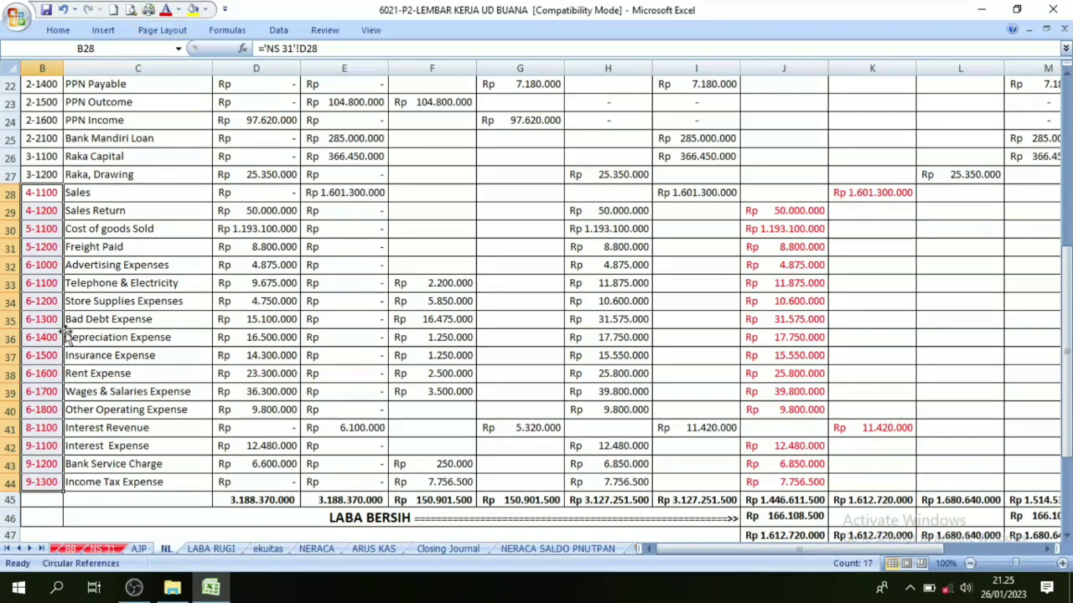
pyautogui.click(656, 298)
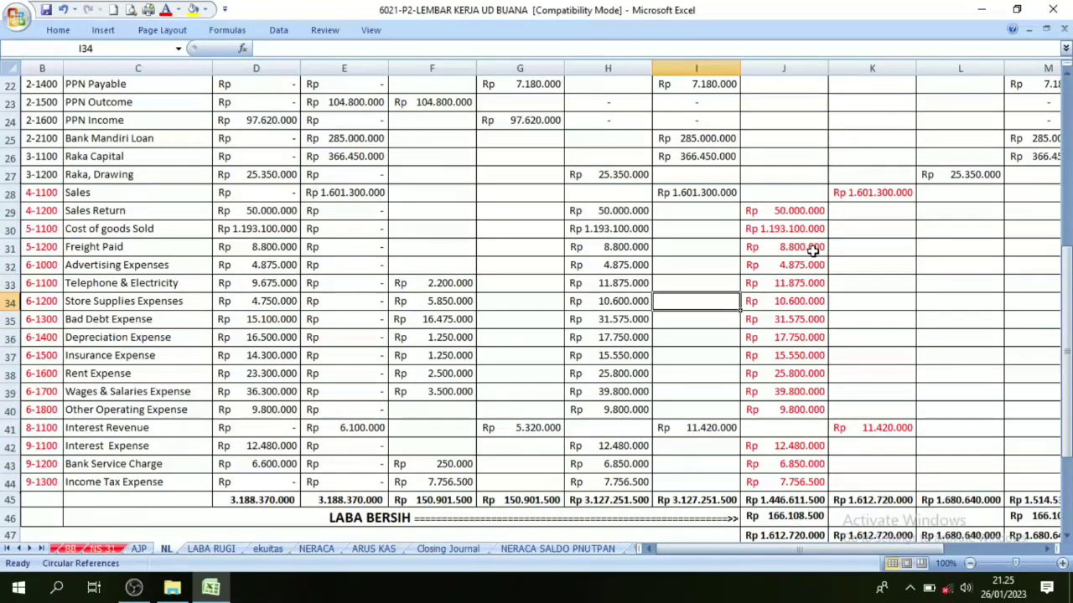
# Examine the Laba Rugi debit and credit columns of the worksheet from their headings down to the net profit rows.
pyautogui.scroll(7, 813, 250)
pyautogui.scroll(-2, 804, 224)
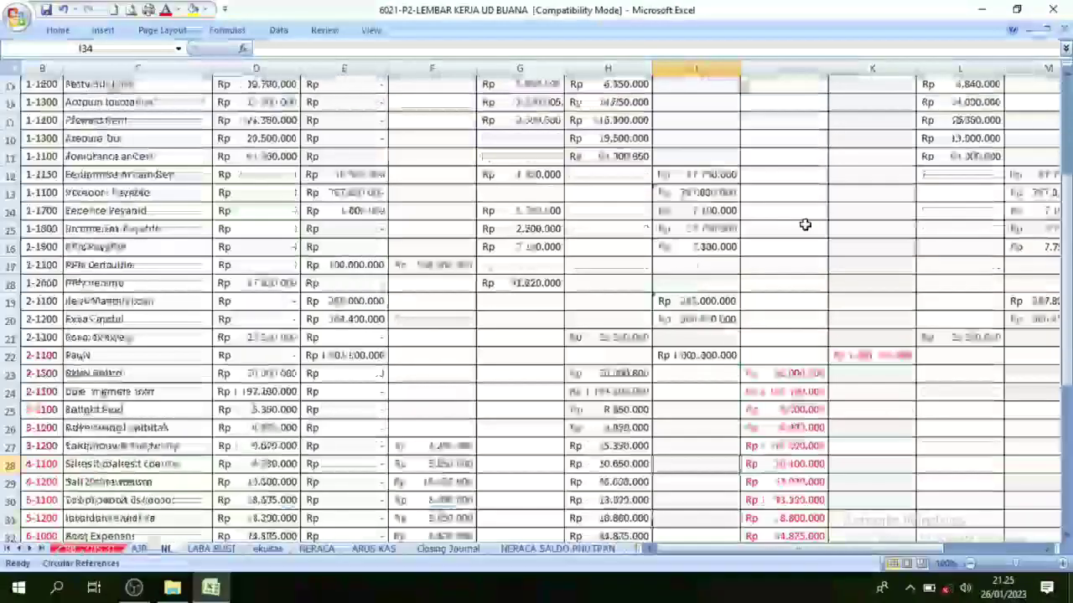
pyautogui.scroll(-3, 804, 224)
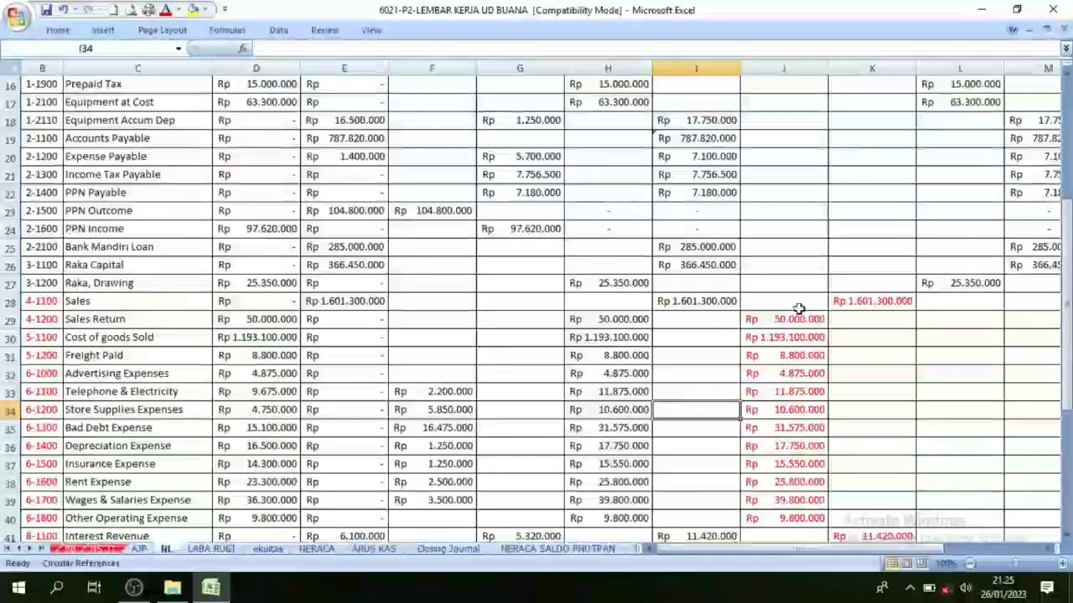
pyautogui.scroll(5, 797, 251)
pyautogui.click(791, 132)
pyautogui.scroll(-3, 792, 335)
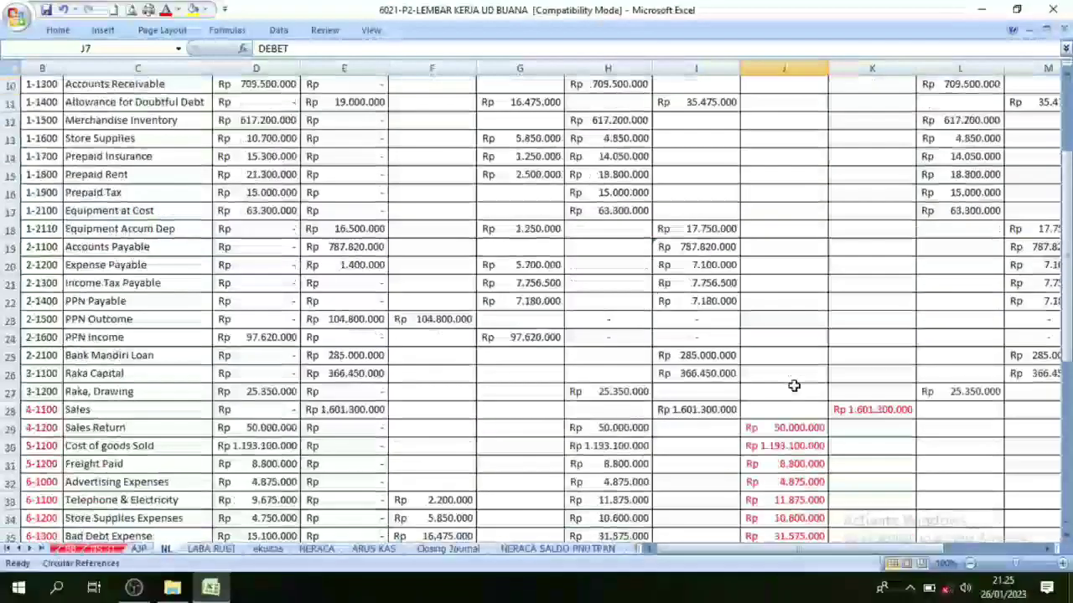
pyautogui.scroll(-3, 794, 394)
pyautogui.scroll(-1, 775, 293)
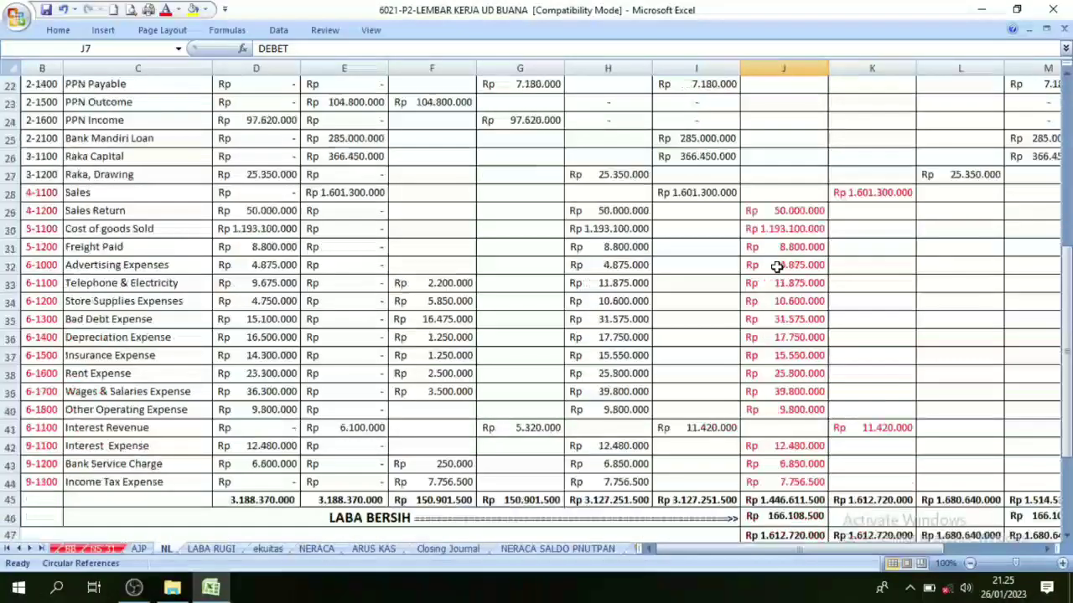
pyautogui.scroll(5, 828, 280)
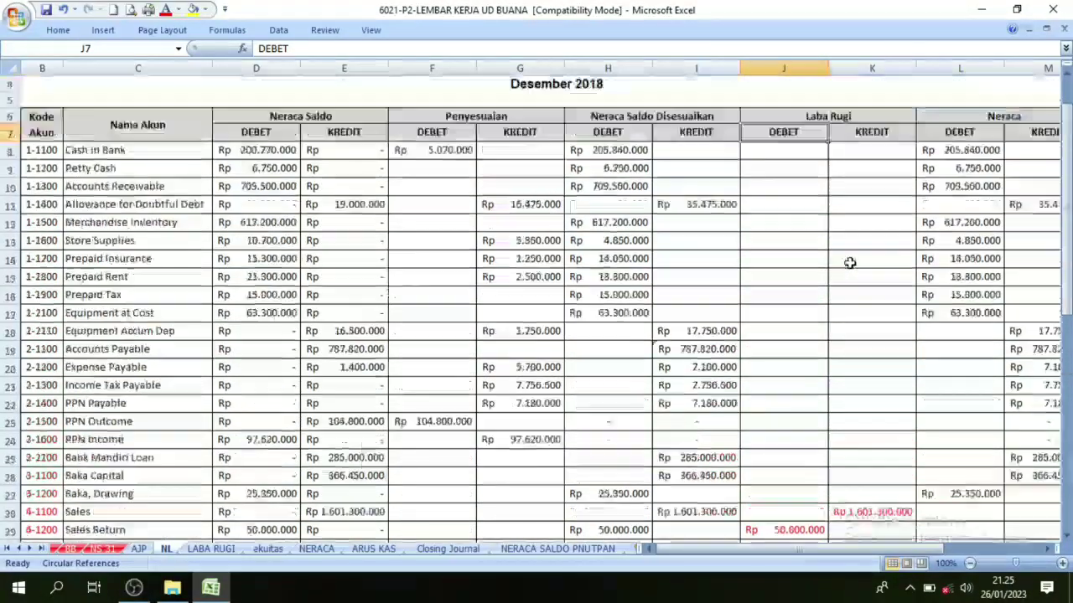
pyautogui.scroll(2, 859, 234)
pyautogui.scroll(-6, 847, 280)
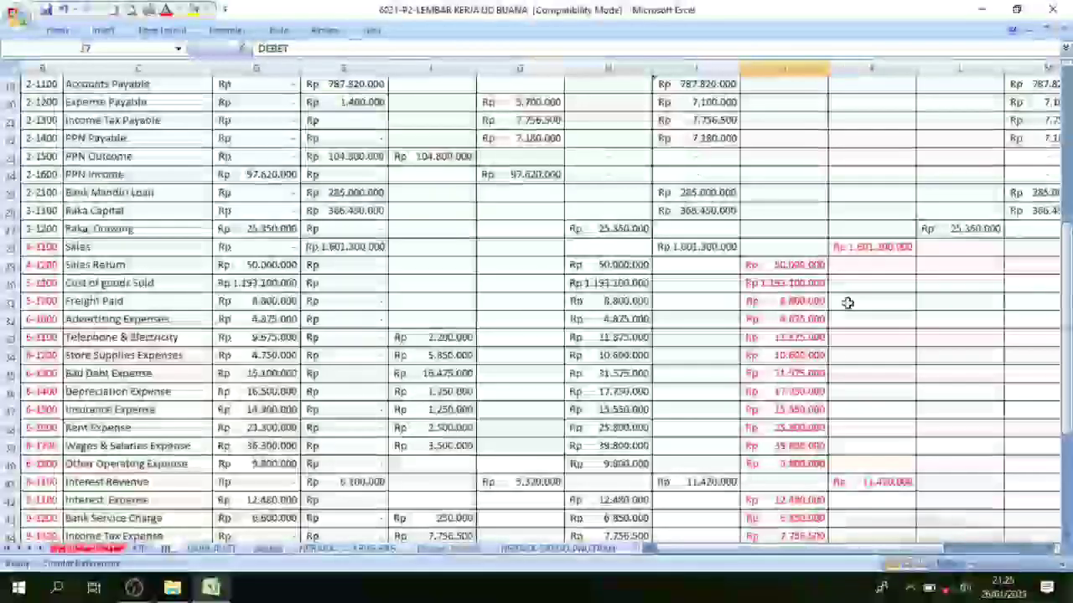
pyautogui.scroll(-1, 847, 297)
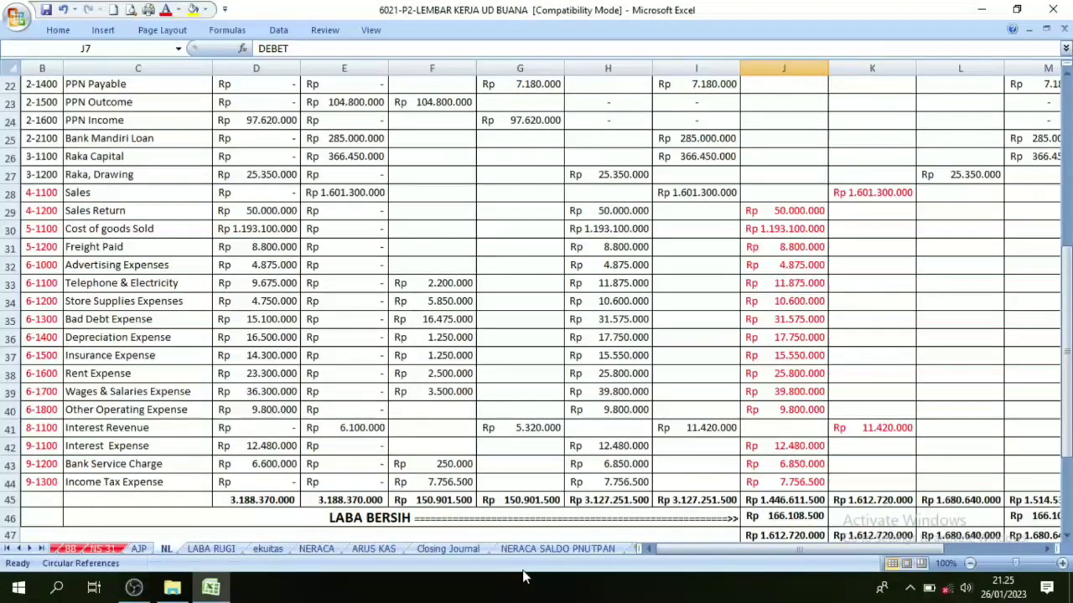
# Compare the Closing Journal layout with the red Laba Rugi debit and credit amounts on the NL sheet.
pyautogui.click(447, 550)
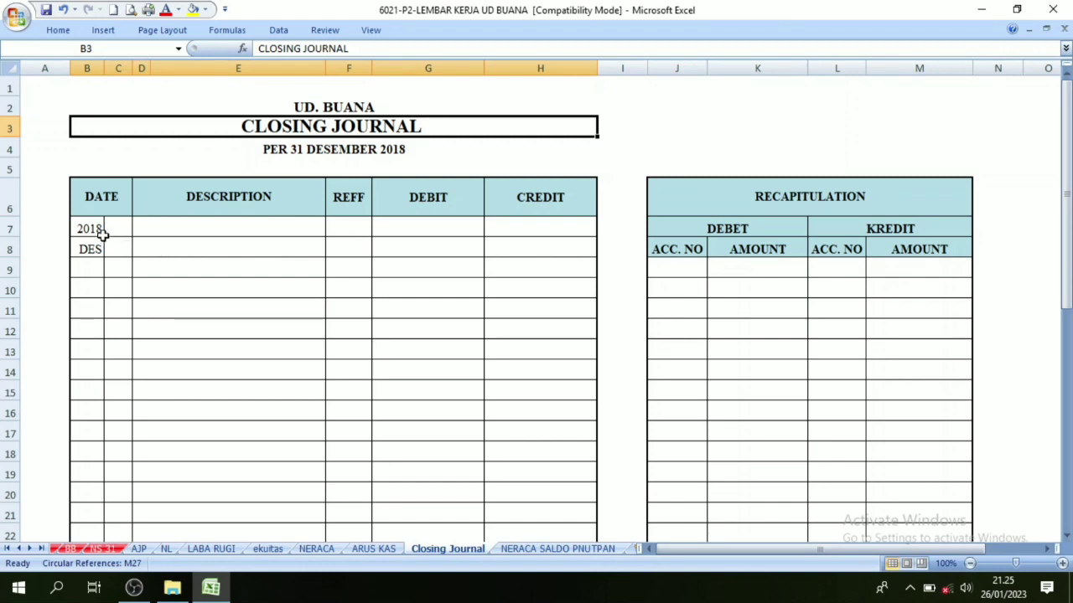
pyautogui.click(166, 549)
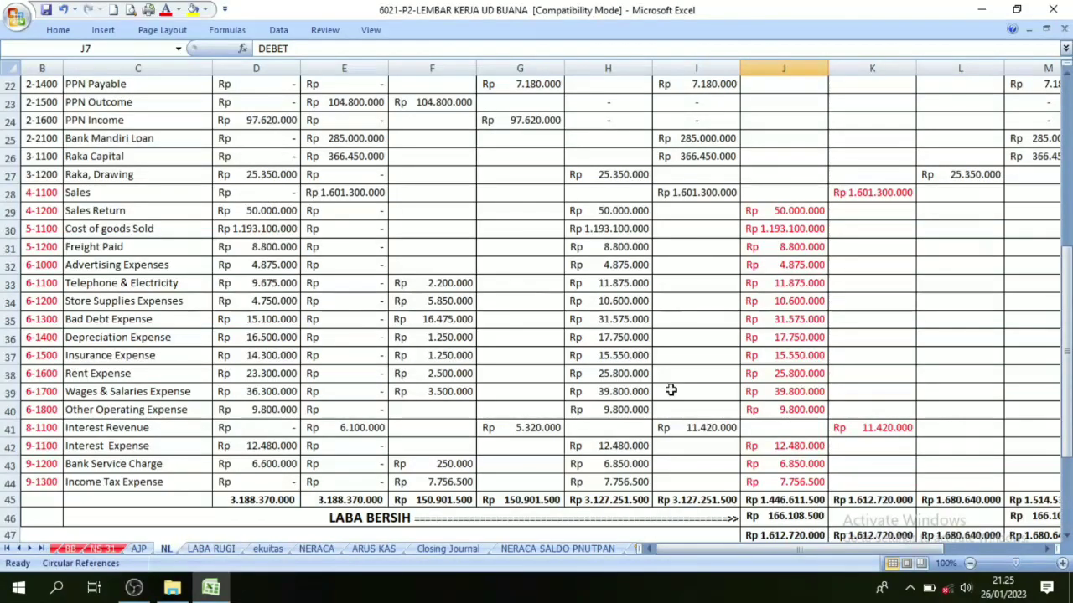
pyautogui.scroll(4, 796, 356)
pyautogui.scroll(3, 796, 356)
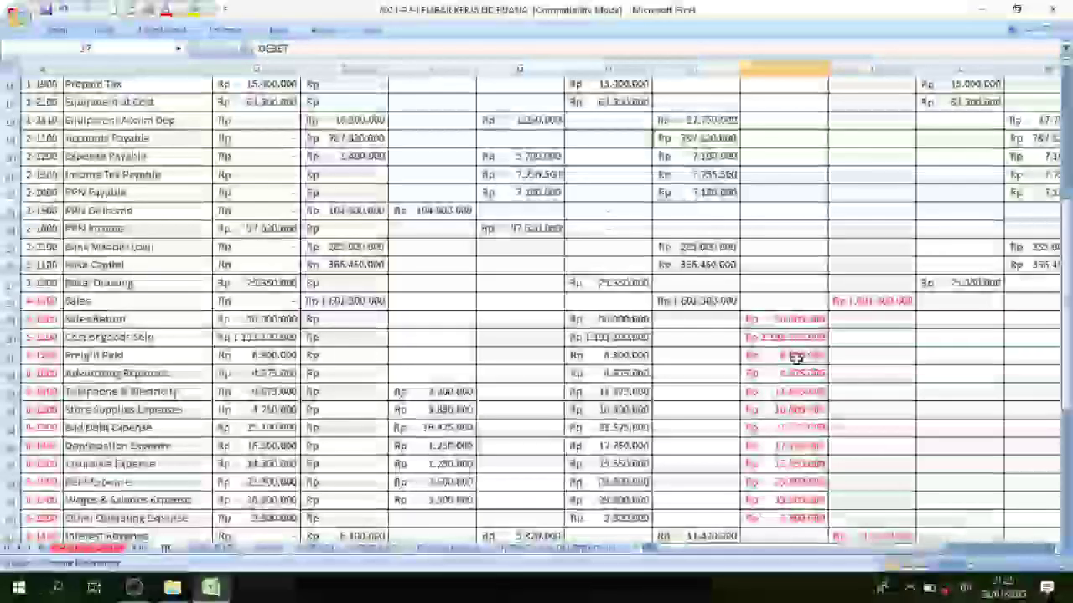
pyautogui.scroll(-4, 839, 276)
pyautogui.scroll(4, 846, 279)
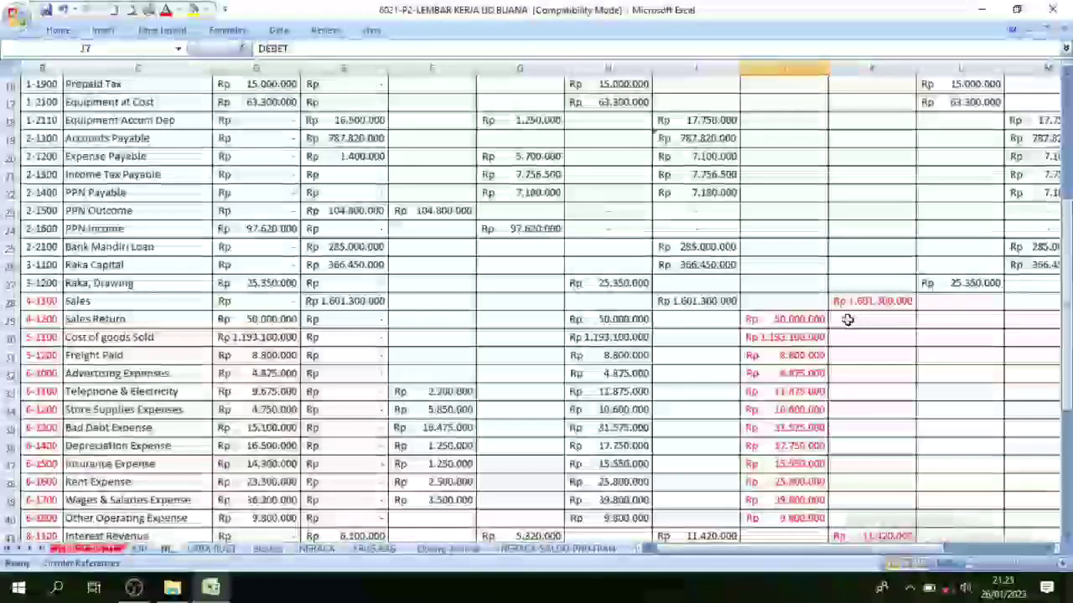
pyautogui.scroll(2, 845, 259)
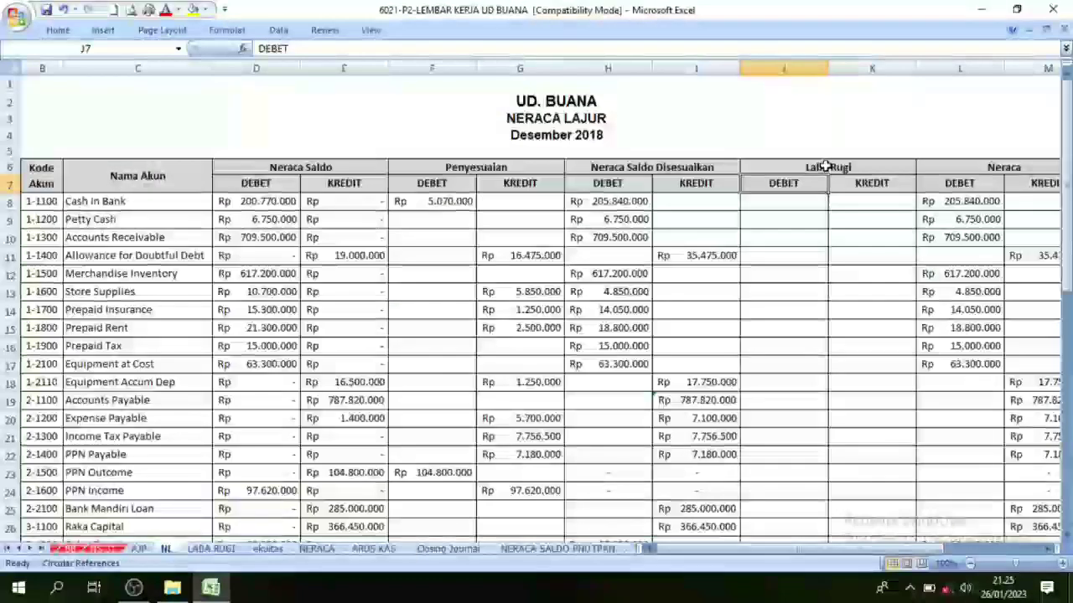
# Examine the Laba Rugi credit amounts of Sales and Interest Revenue and the red account codes 4-1100 through 9-1300.
pyautogui.scroll(-2, 830, 276)
pyautogui.scroll(-5, 834, 301)
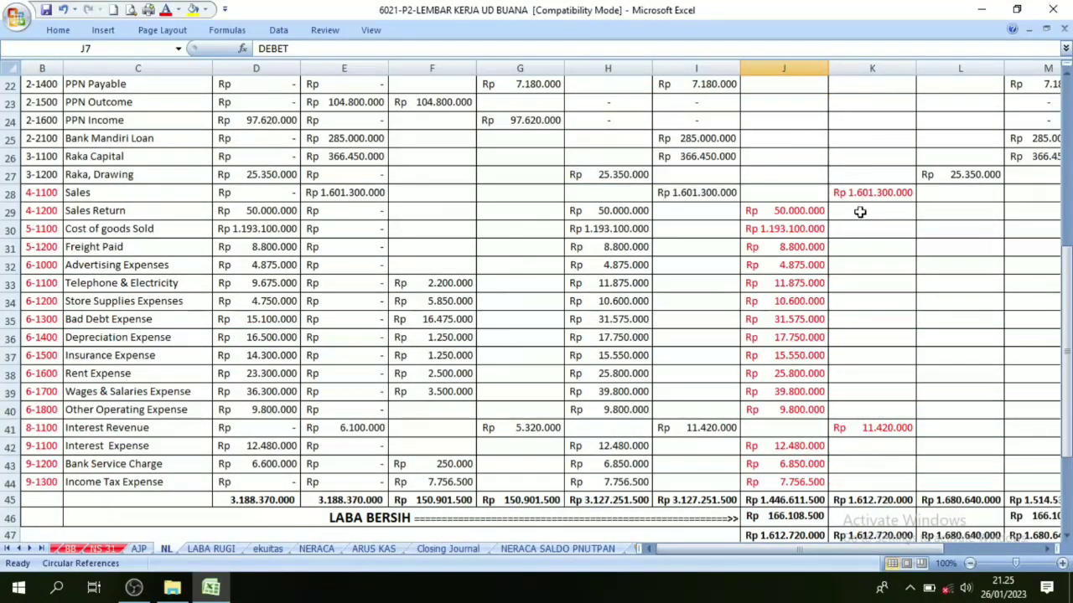
pyautogui.moveTo(861, 194); pyautogui.dragTo(871, 474)
pyautogui.scroll(2, 871, 475)
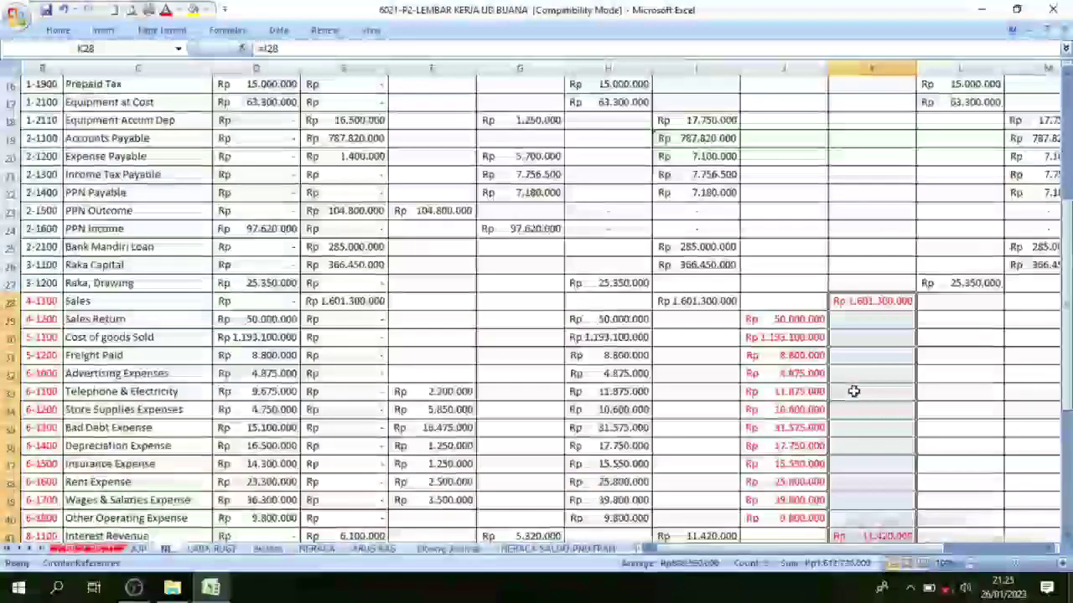
pyautogui.scroll(-2, 853, 391)
pyautogui.click(876, 433)
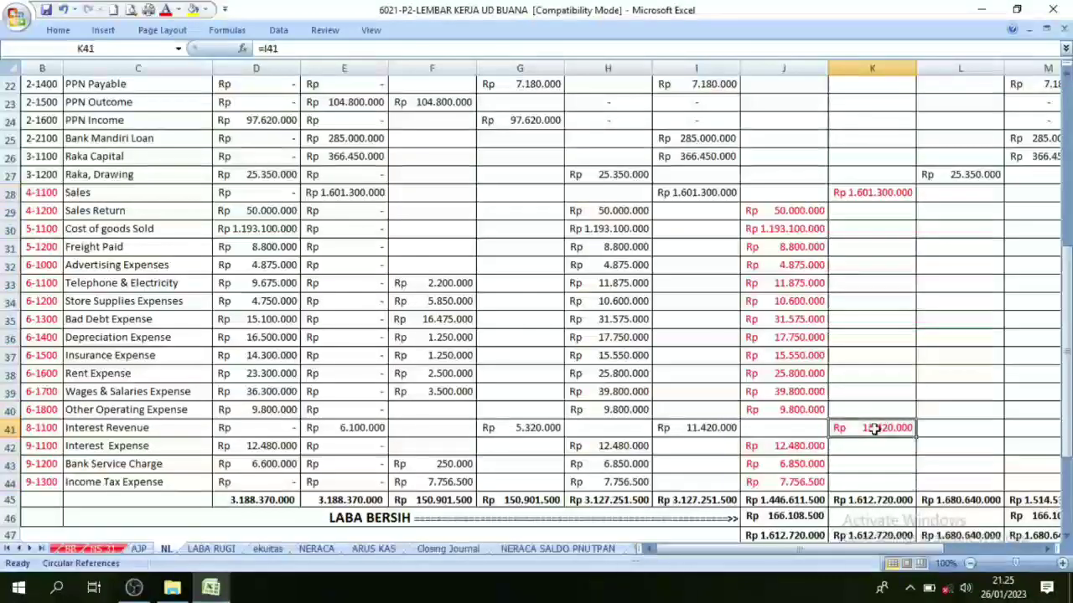
pyautogui.click(878, 198)
pyautogui.click(872, 427)
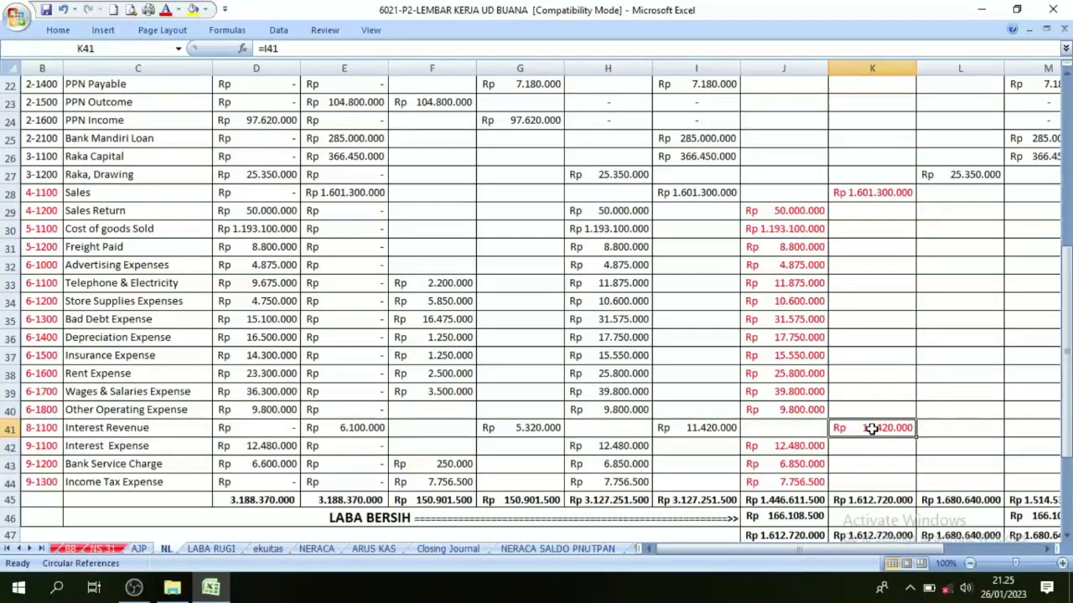
pyautogui.click(40, 194)
pyautogui.click(41, 481)
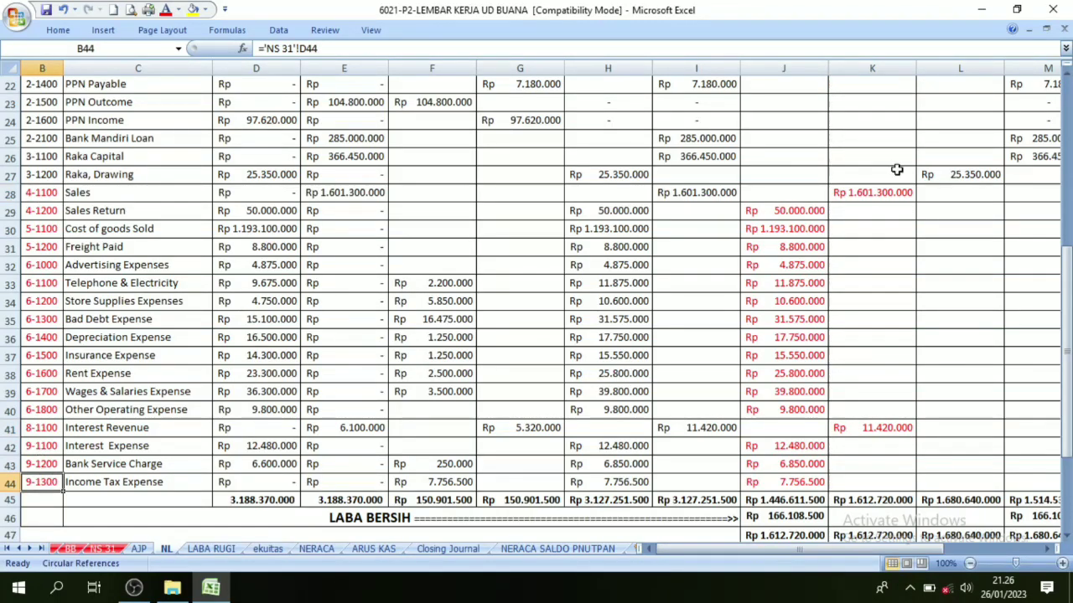
# Match the Sales and Interest Revenue credit amounts in K28 and K41 to their account names and the Closing Journal layout.
pyautogui.click(870, 195)
pyautogui.click(874, 425)
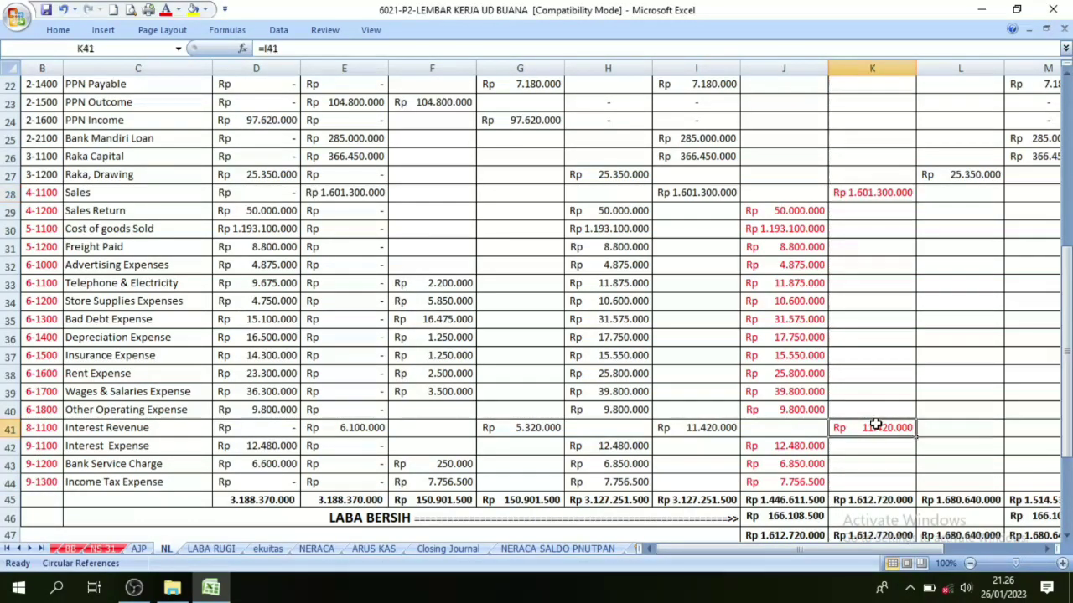
pyautogui.click(864, 193)
pyautogui.click(862, 428)
pyautogui.click(866, 197)
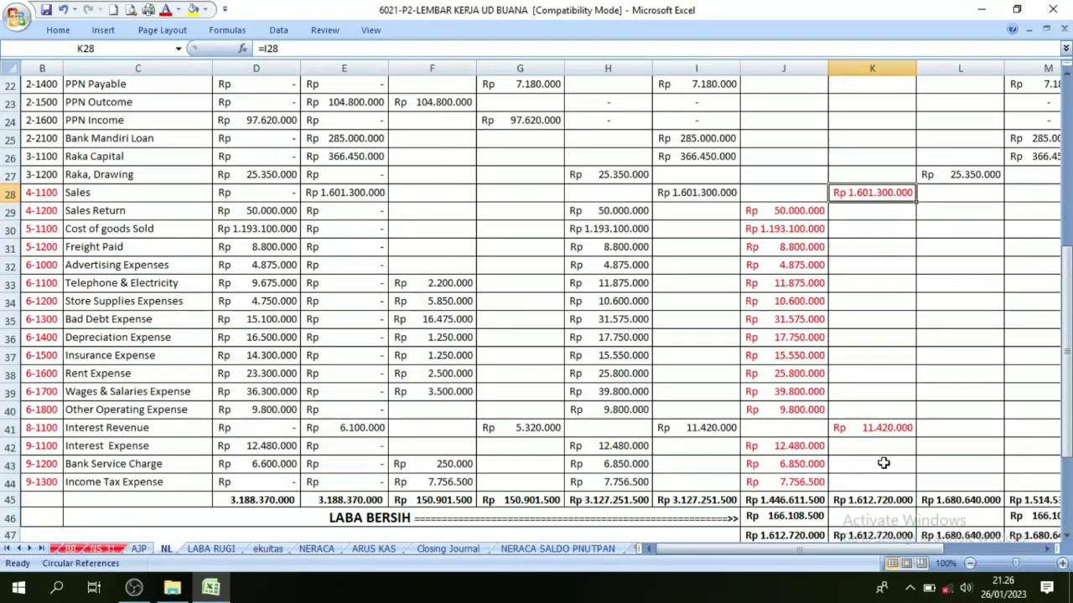
pyautogui.click(80, 195)
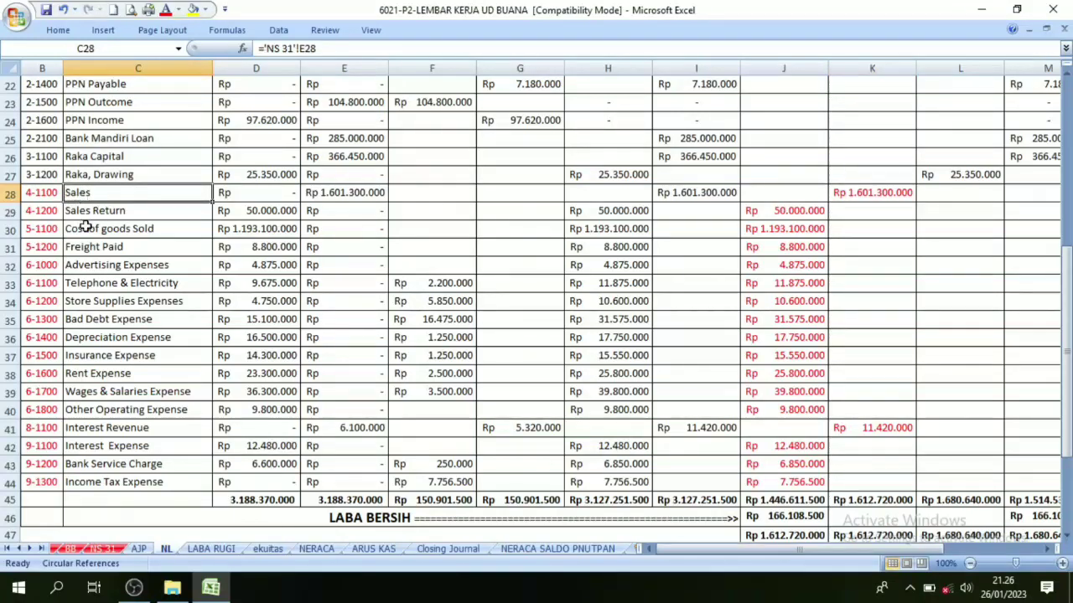
pyautogui.click(118, 450)
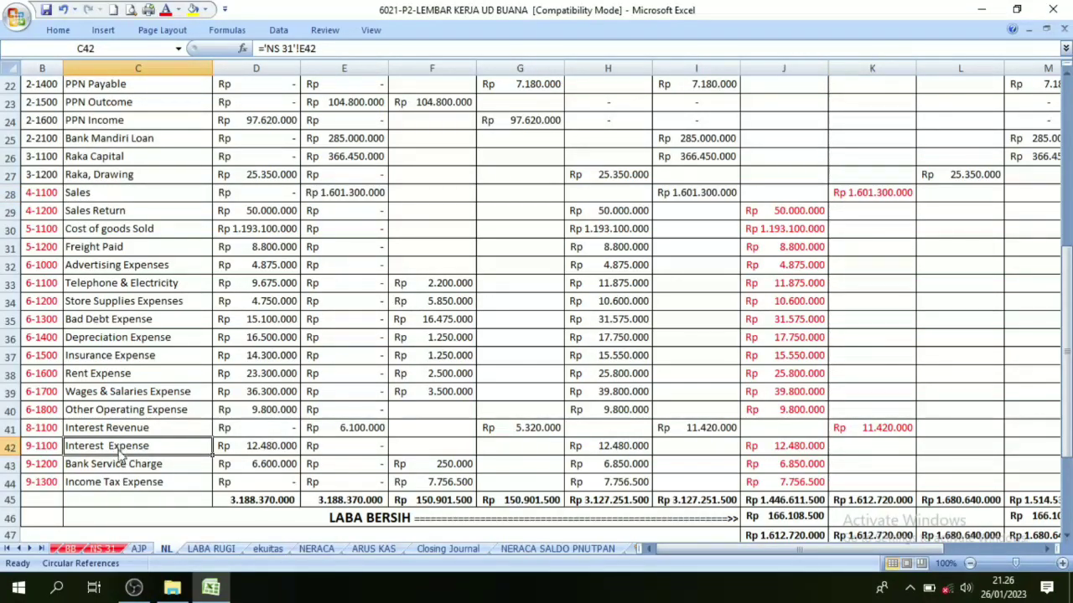
pyautogui.click(120, 193)
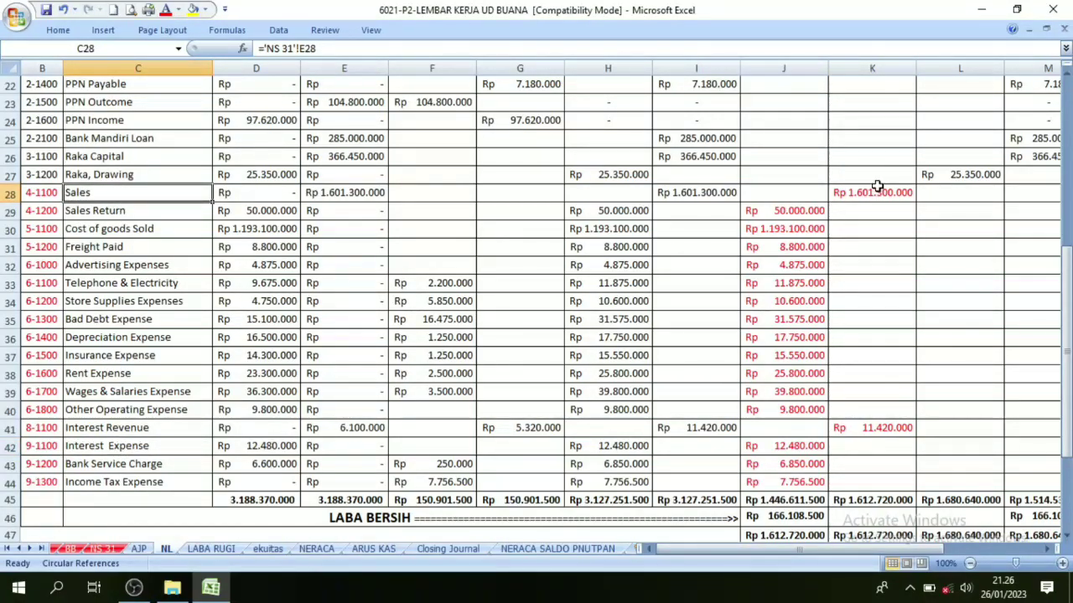
pyautogui.click(446, 549)
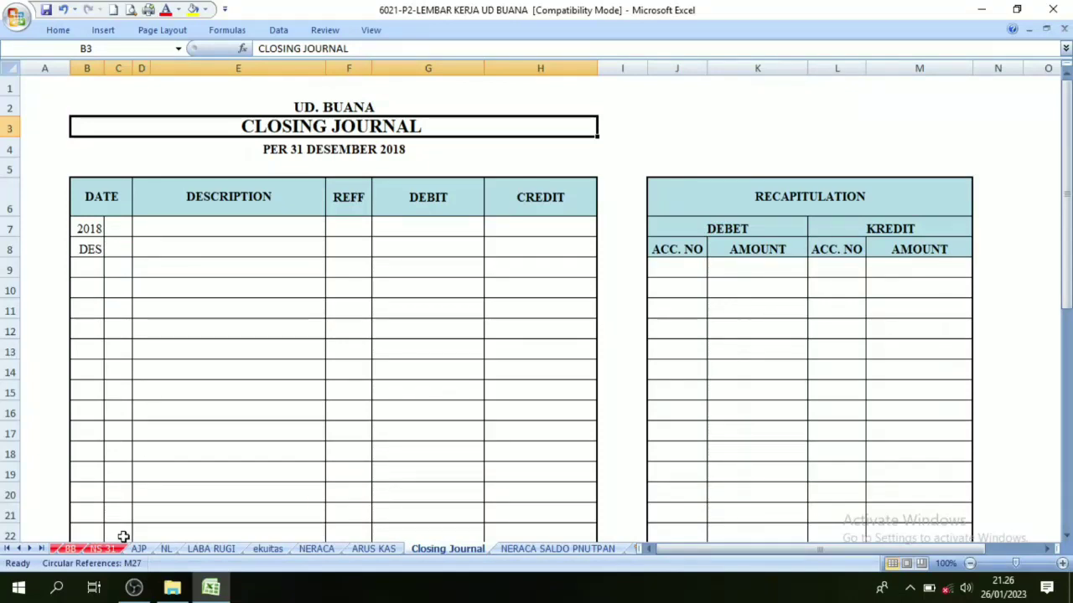
pyautogui.click(166, 549)
pyautogui.moveTo(883, 196); pyautogui.dragTo(883, 430)
# On the Closing Journal sheet, color the day 31 in the first entry's date cell C7 black.
pyautogui.click(447, 549)
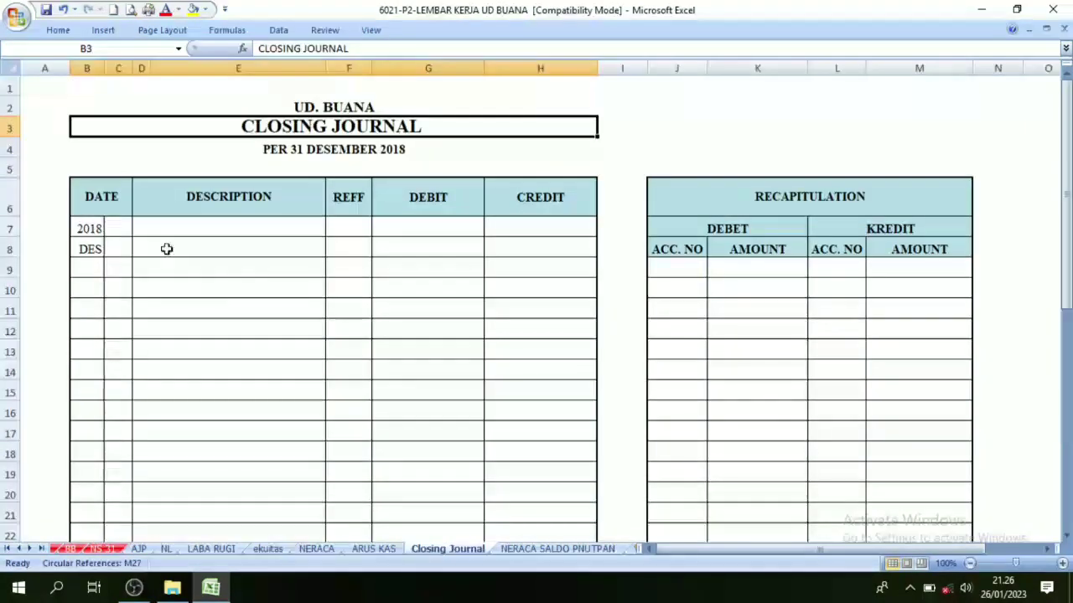
pyautogui.click(127, 229)
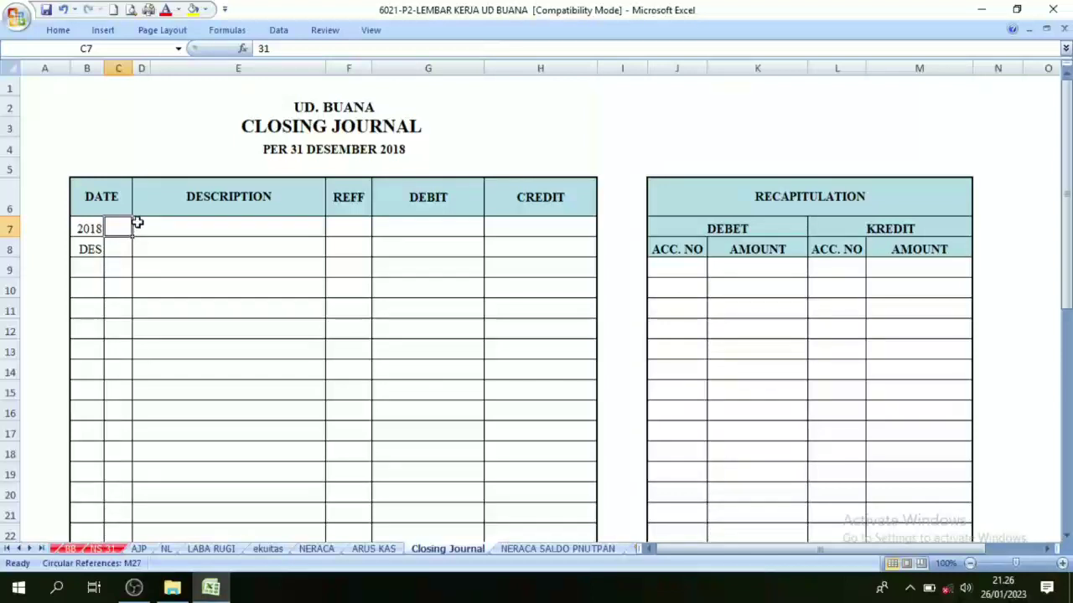
pyautogui.click(179, 10)
pyautogui.write('31')
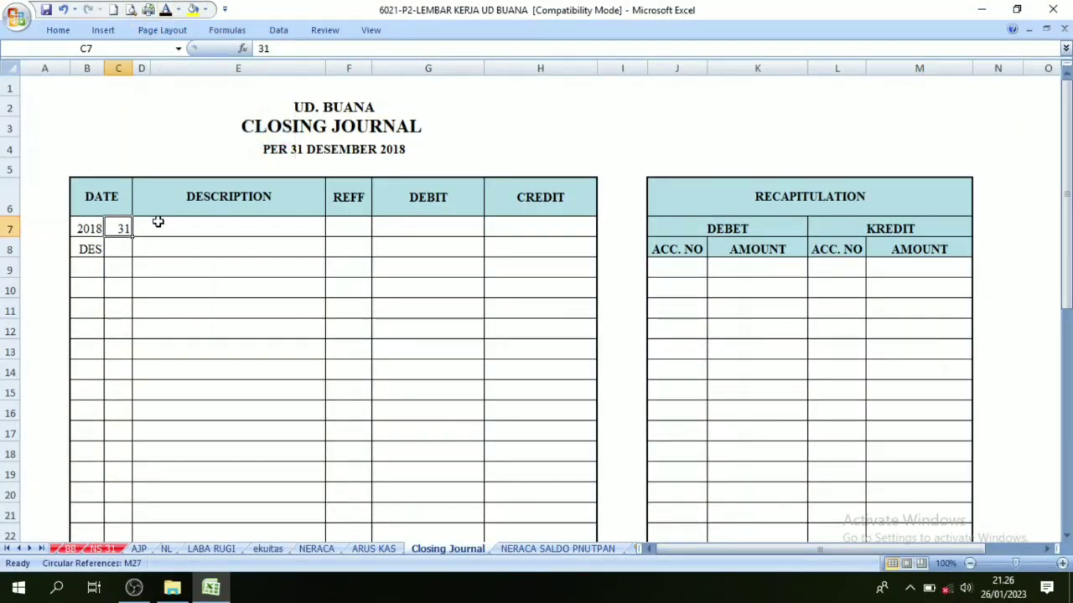
# Color the Sales and Interest Revenue descriptions in D7:D8 of the Closing Journal black.
pyautogui.click(148, 229)
pyautogui.moveTo(147, 229); pyautogui.dragTo(150, 247)
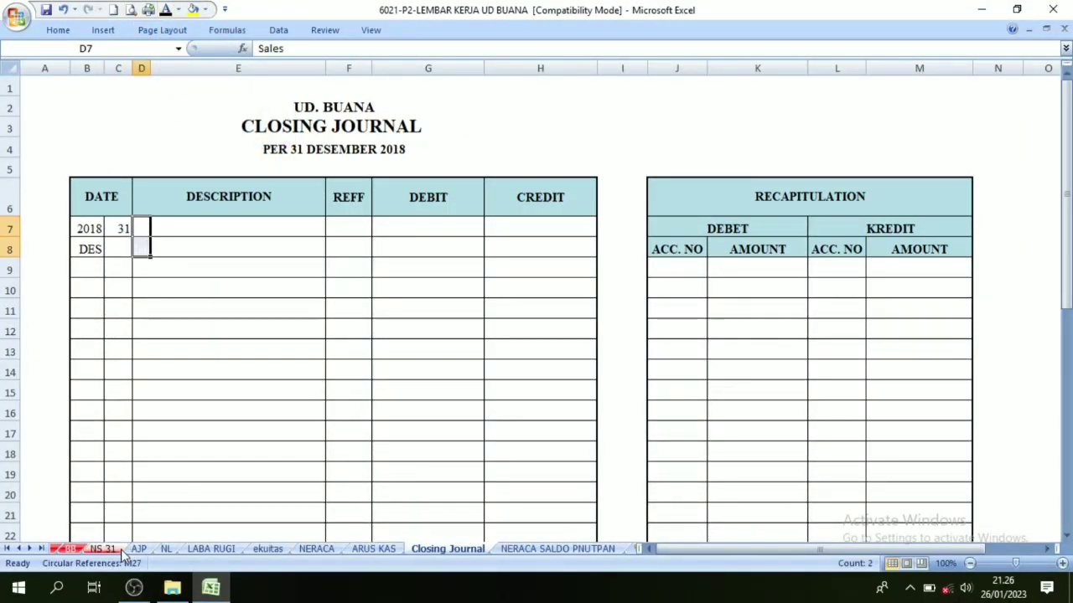
pyautogui.click(166, 549)
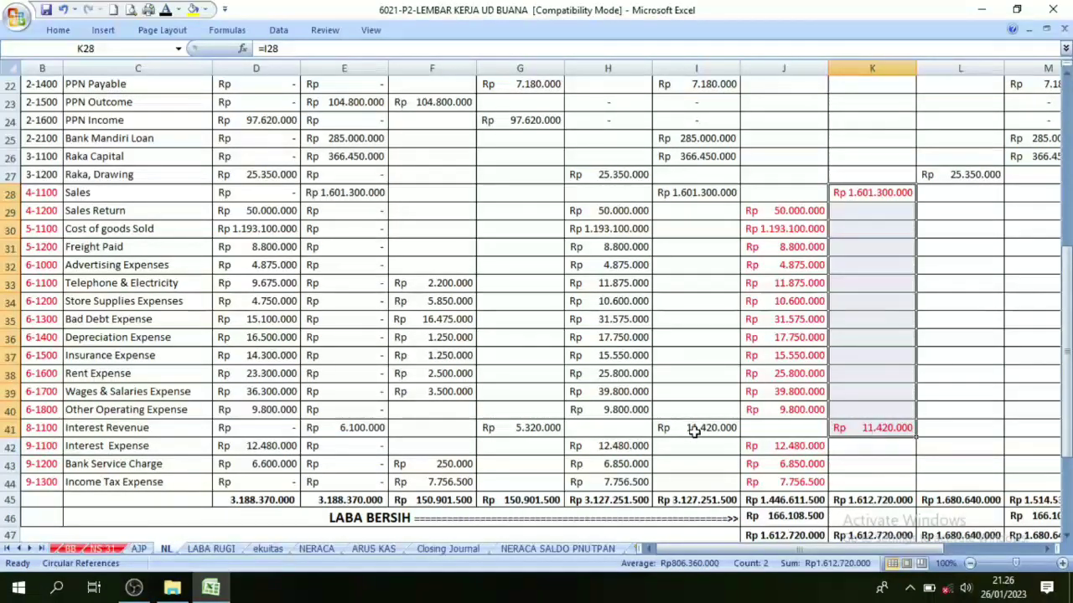
pyautogui.click(448, 549)
pyautogui.click(165, 9)
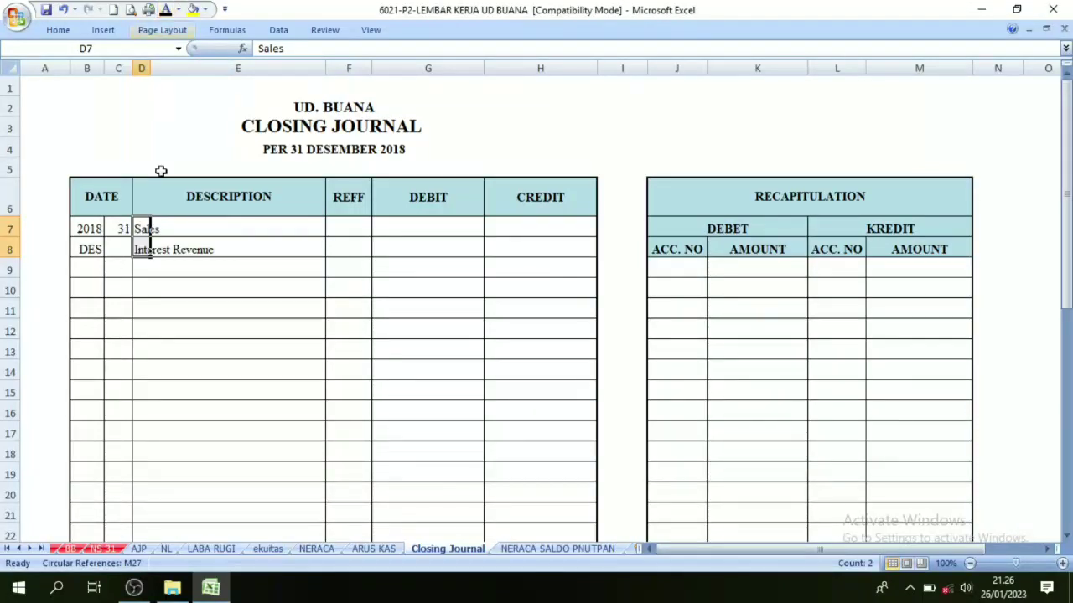
# Color the Income Summary description in E9 and the REFF codes 4-1100, 8-1100 and 3-1300 in F7:F9 black.
pyautogui.click(186, 270)
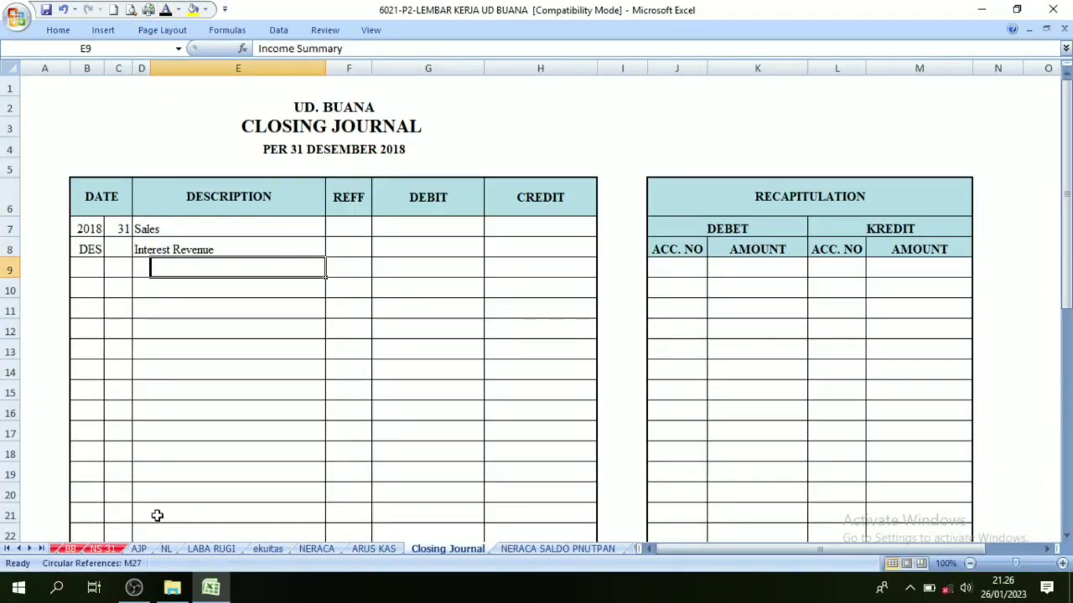
pyautogui.moveTo(143, 228); pyautogui.dragTo(150, 243)
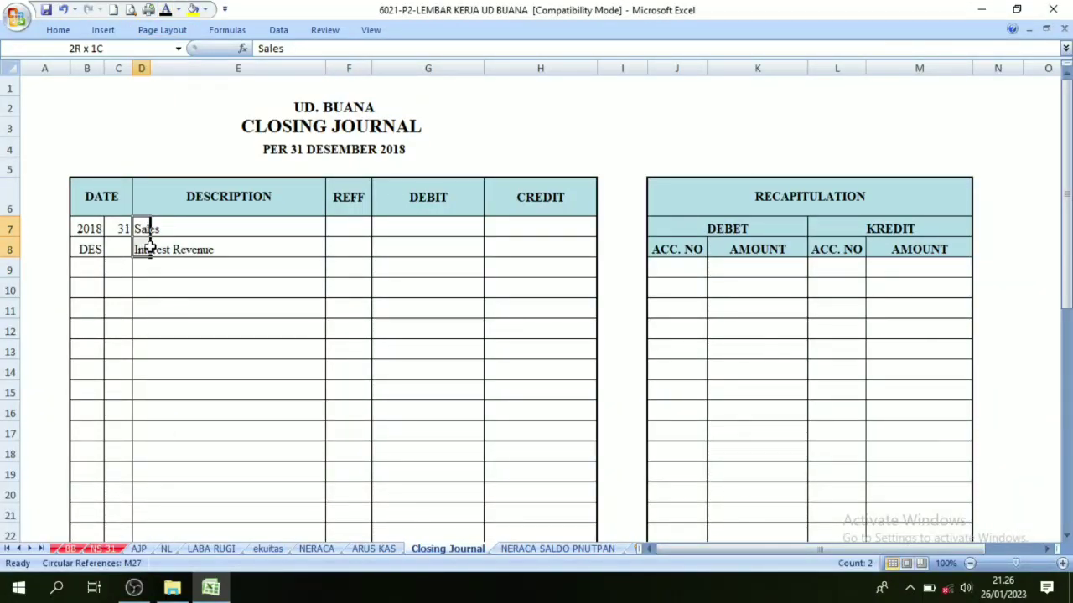
pyautogui.click(183, 267)
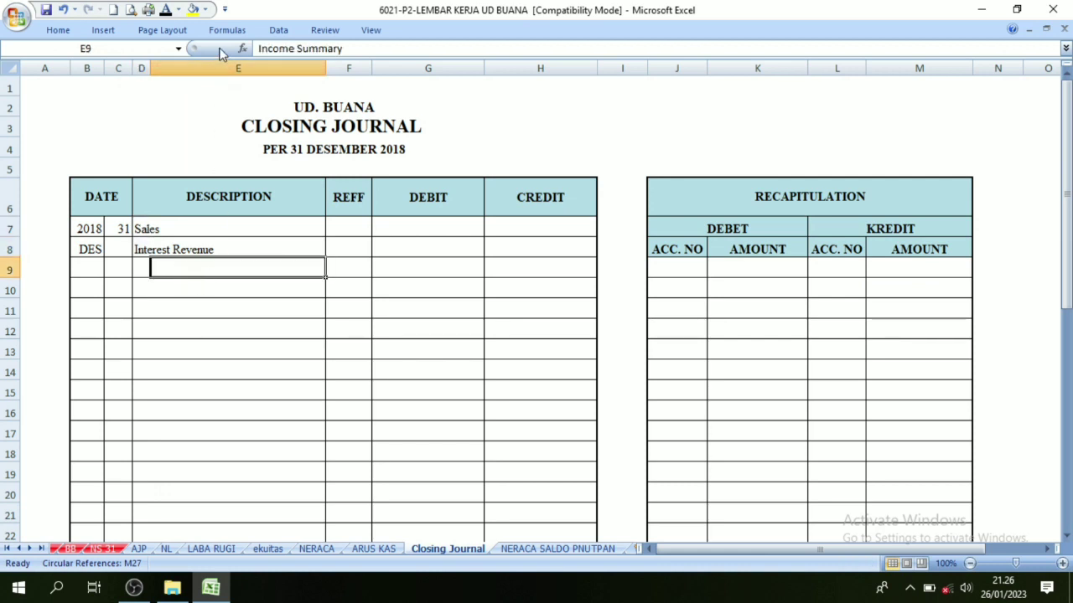
pyautogui.click(165, 9)
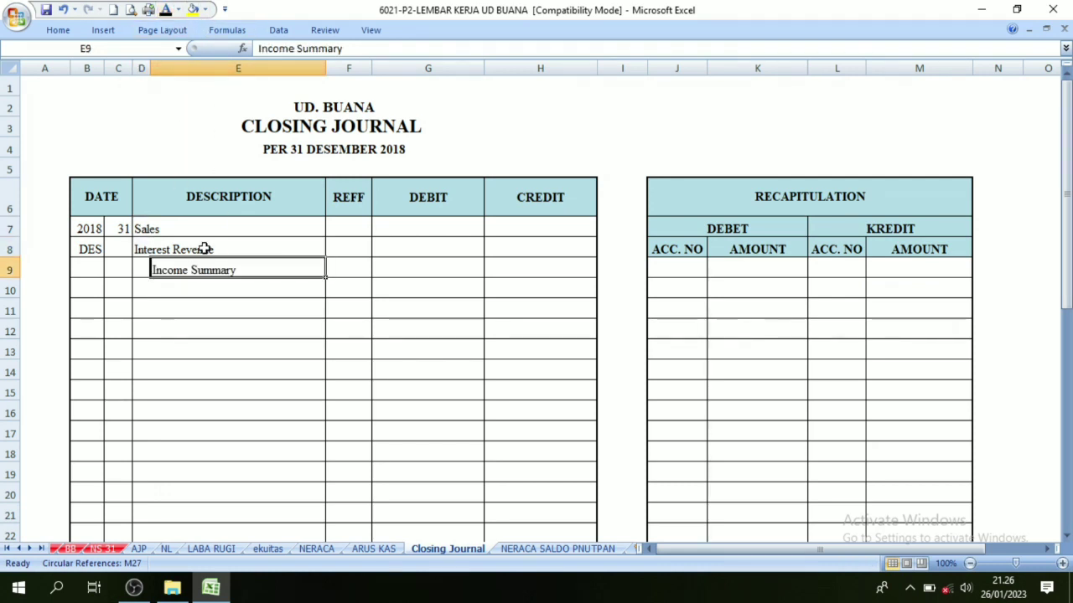
pyautogui.moveTo(349, 228); pyautogui.dragTo(352, 268)
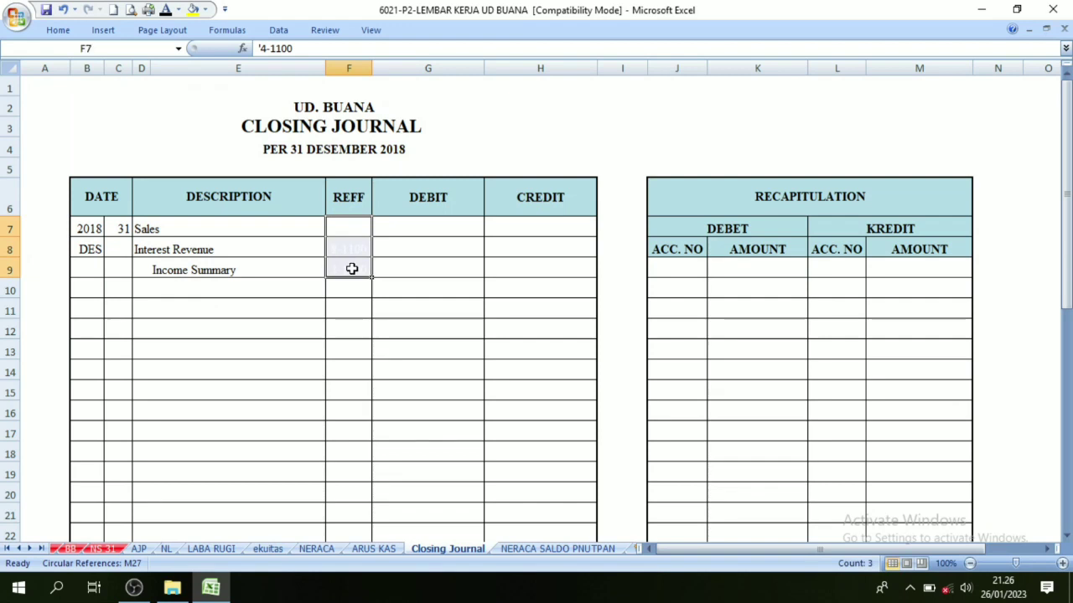
pyautogui.click(166, 10)
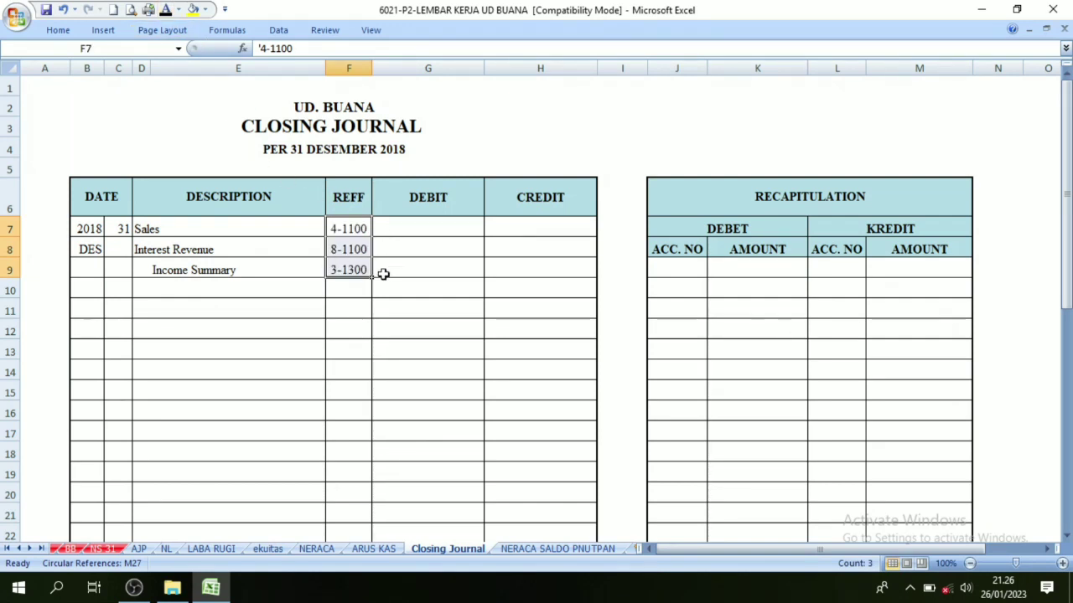
# Check the Sales and Interest Revenue credits on the NL sheet and color their Closing Journal debit amounts in G7:G8 black.
pyautogui.click(466, 232)
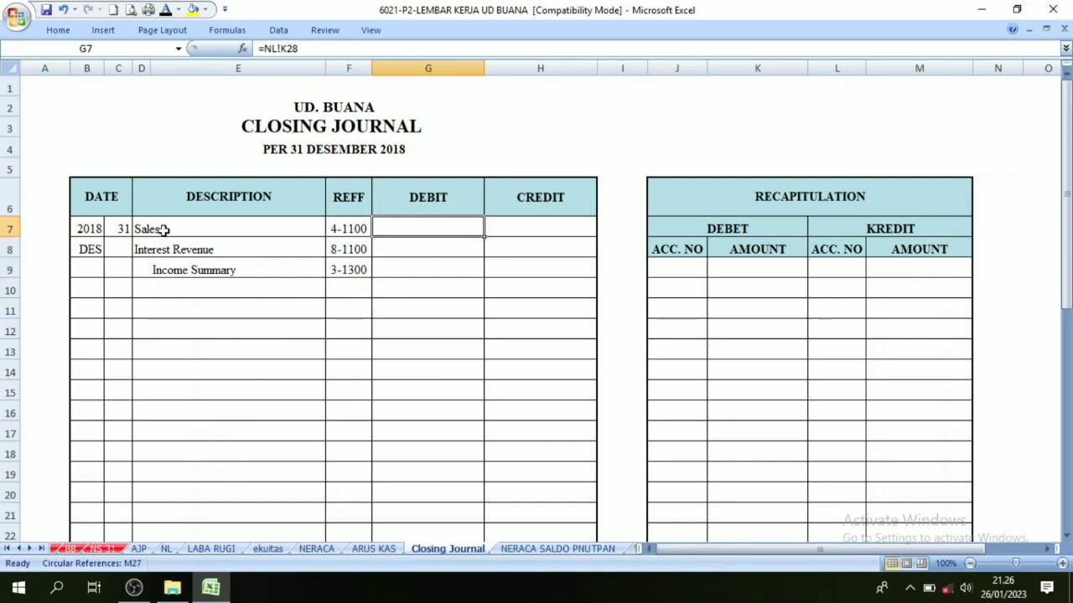
pyautogui.click(166, 548)
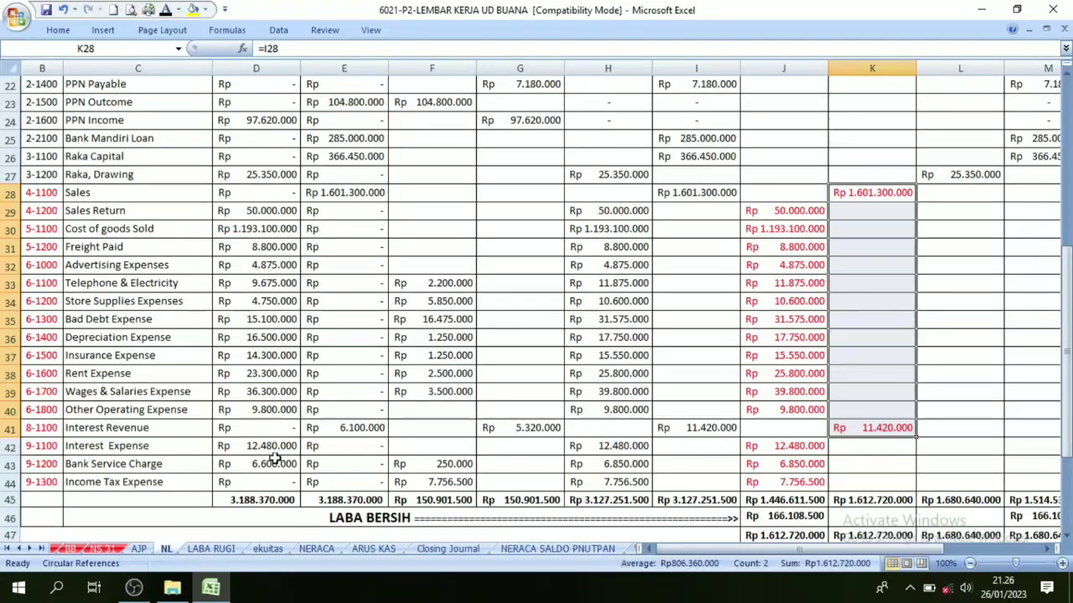
pyautogui.click(126, 197)
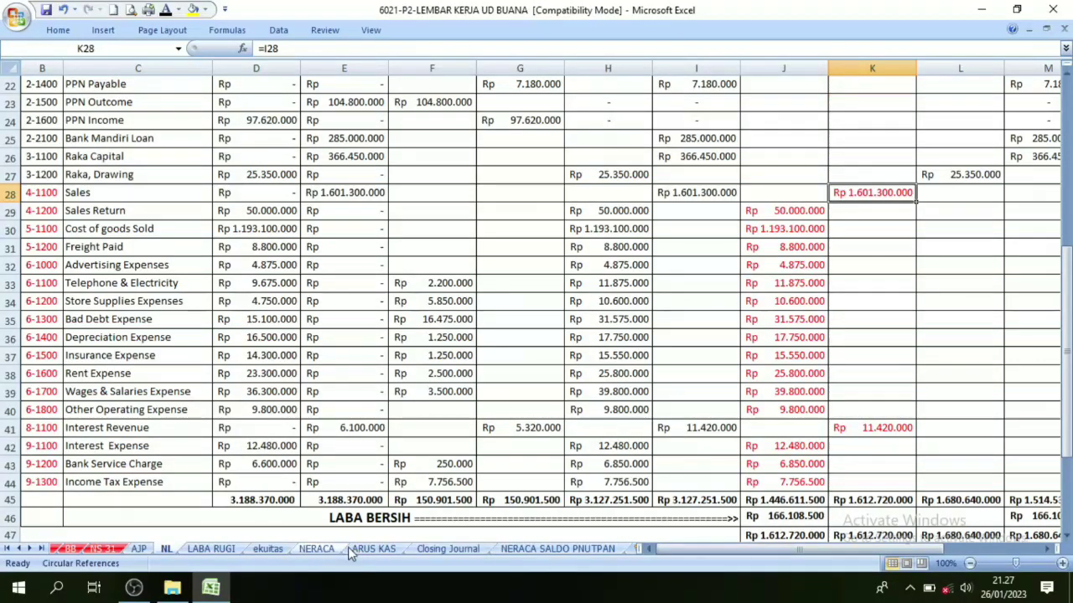
pyautogui.click(870, 428)
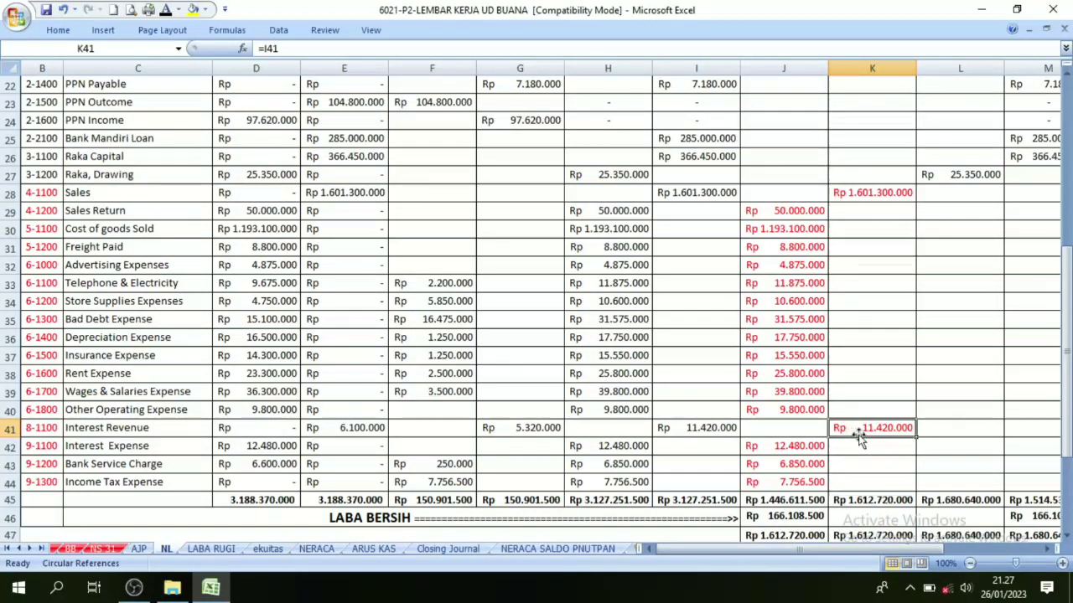
pyautogui.click(441, 548)
pyautogui.moveTo(428, 237); pyautogui.dragTo(430, 247)
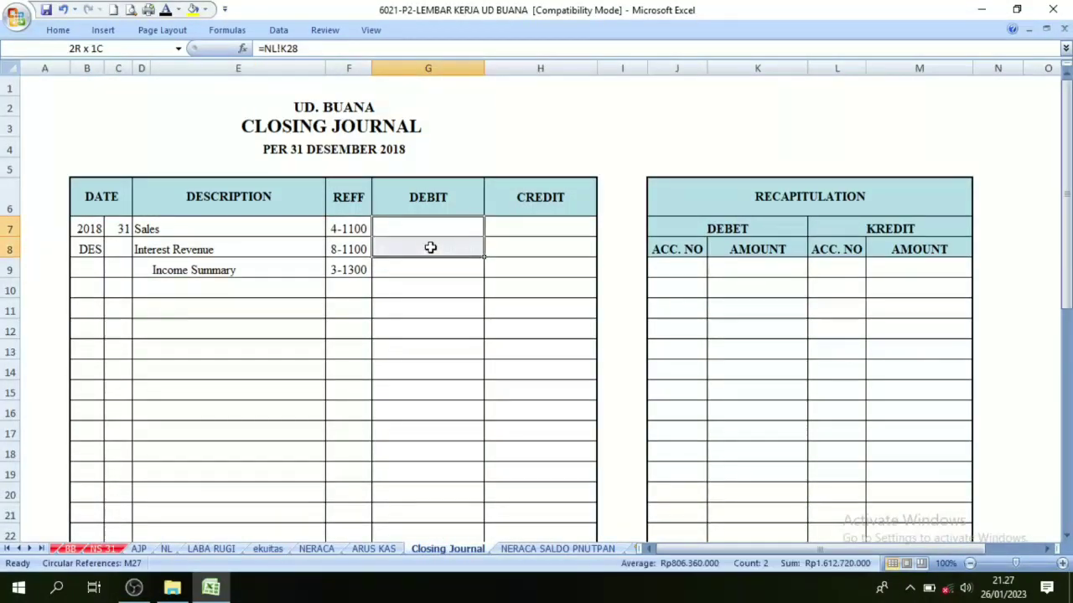
pyautogui.click(200, 277)
# Color the Income Summary credit total in H9, the sum of G7:G8, black.
pyautogui.click(566, 264)
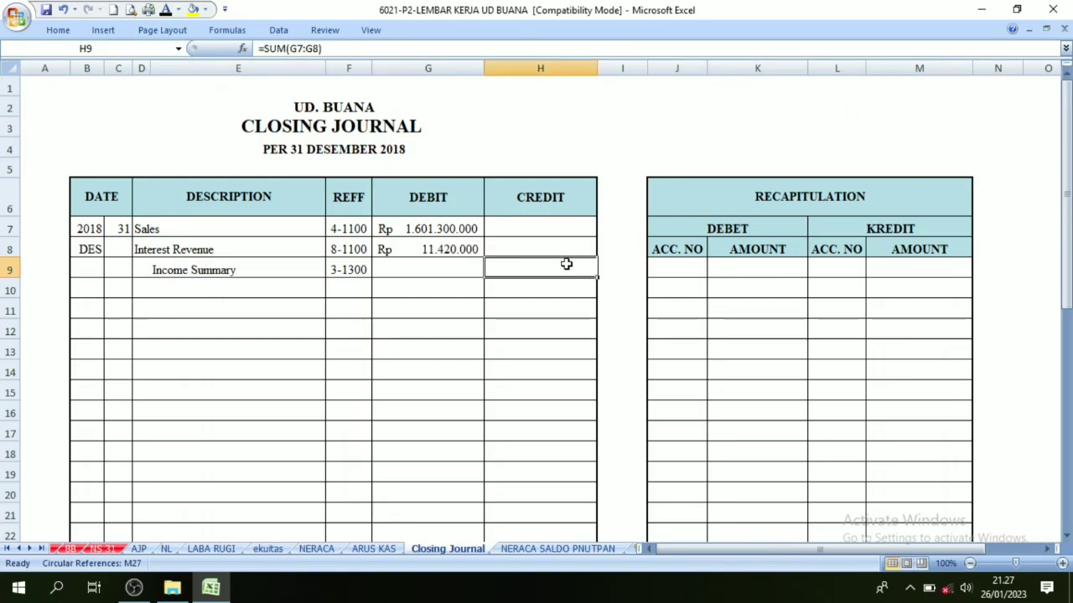
pyautogui.moveTo(431, 227); pyautogui.dragTo(429, 242)
pyautogui.click(539, 270)
# Compare the Sales and Interest Revenue closing entry with the Laba Rugi credit amounts on the NL sheet.
pyautogui.click(473, 249)
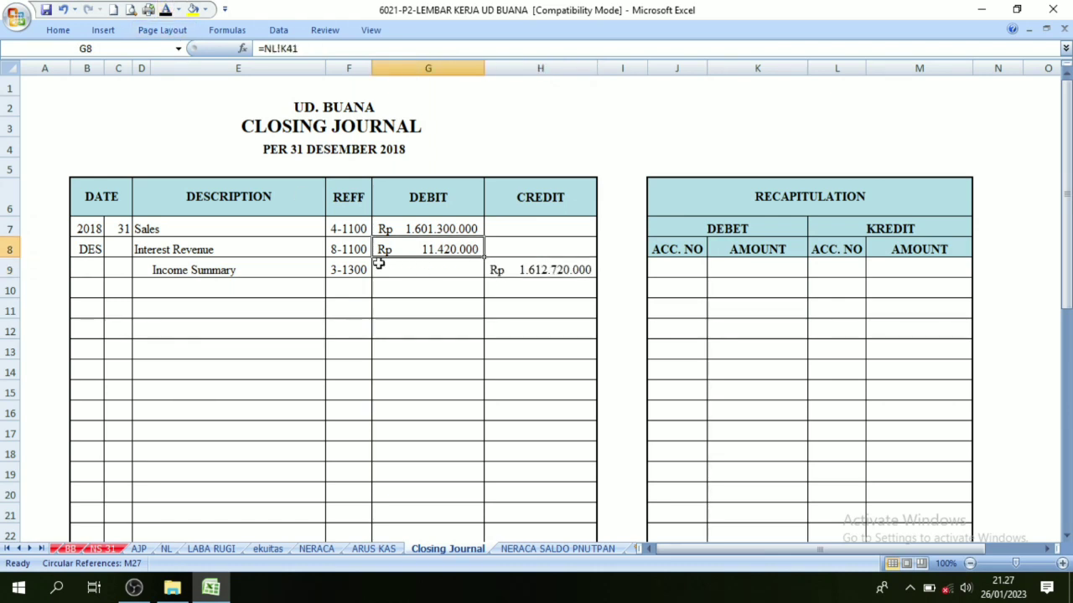
pyautogui.click(147, 234)
pyautogui.click(145, 252)
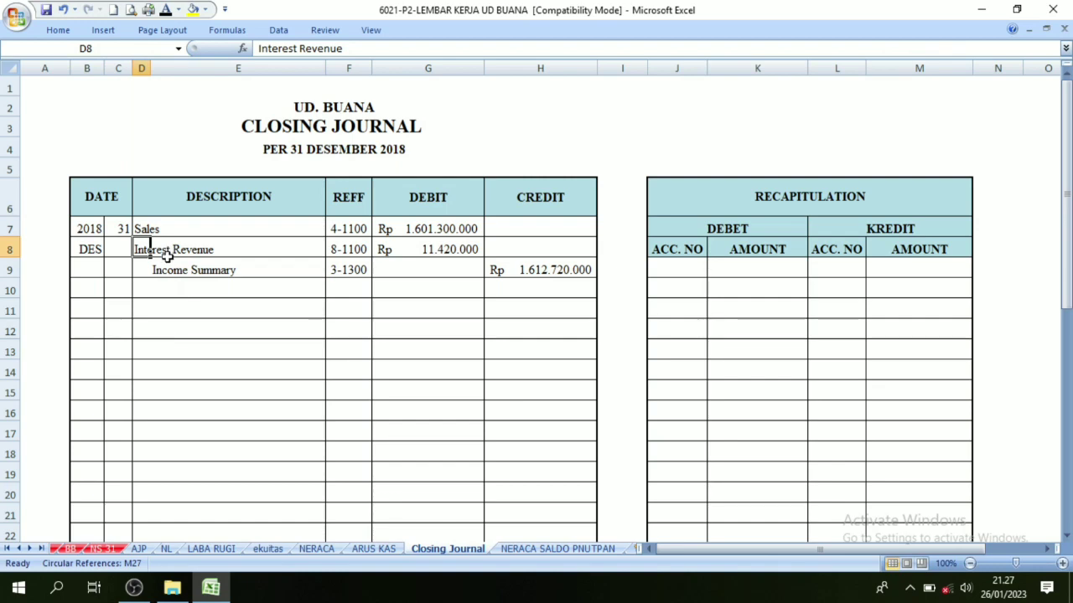
pyautogui.click(167, 549)
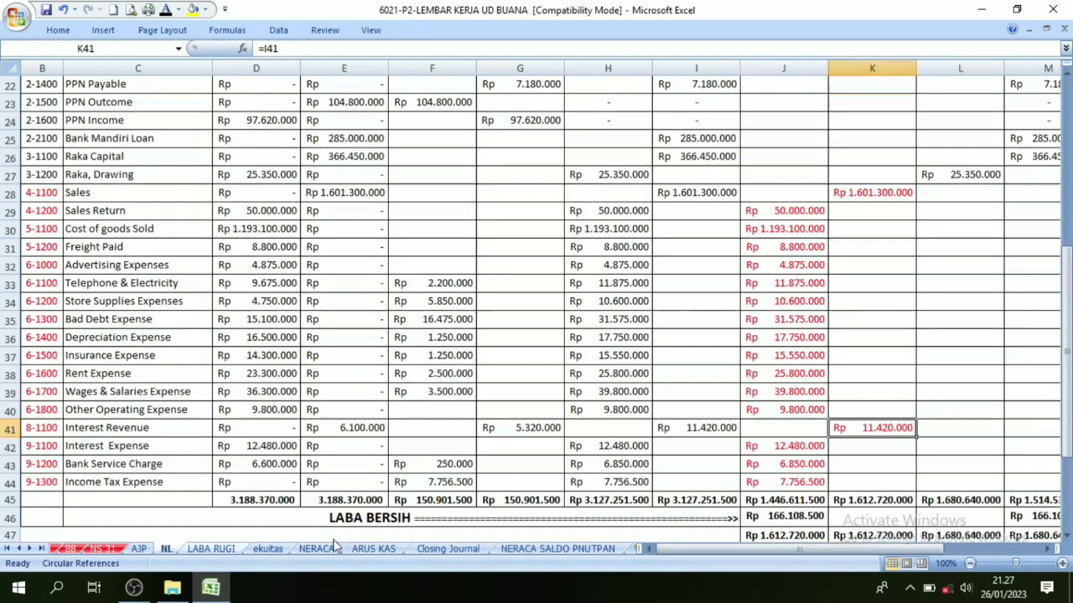
pyautogui.scroll(2, 874, 209)
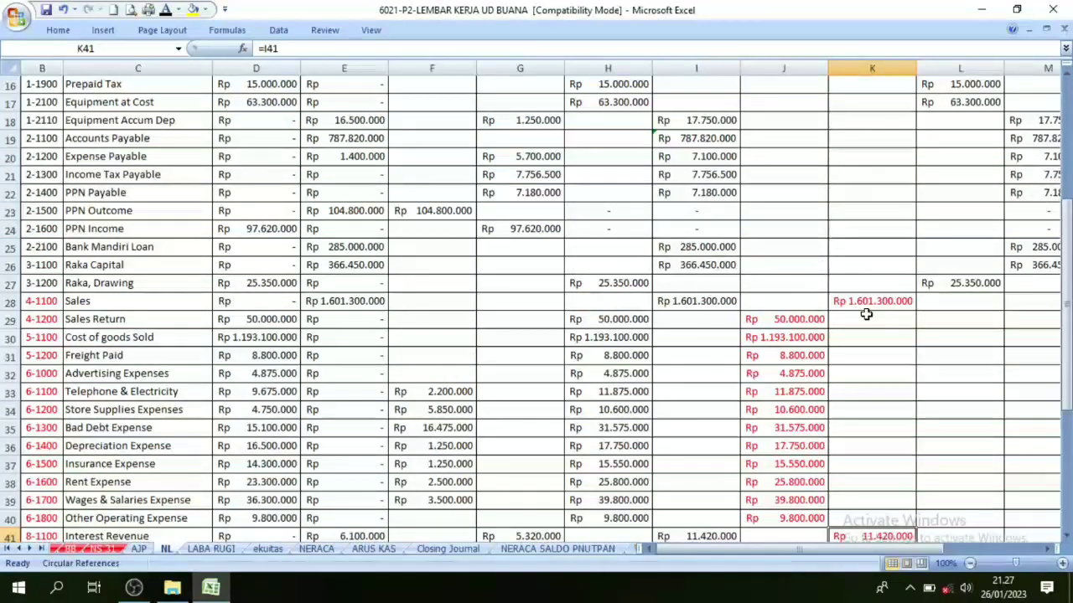
pyautogui.click(451, 552)
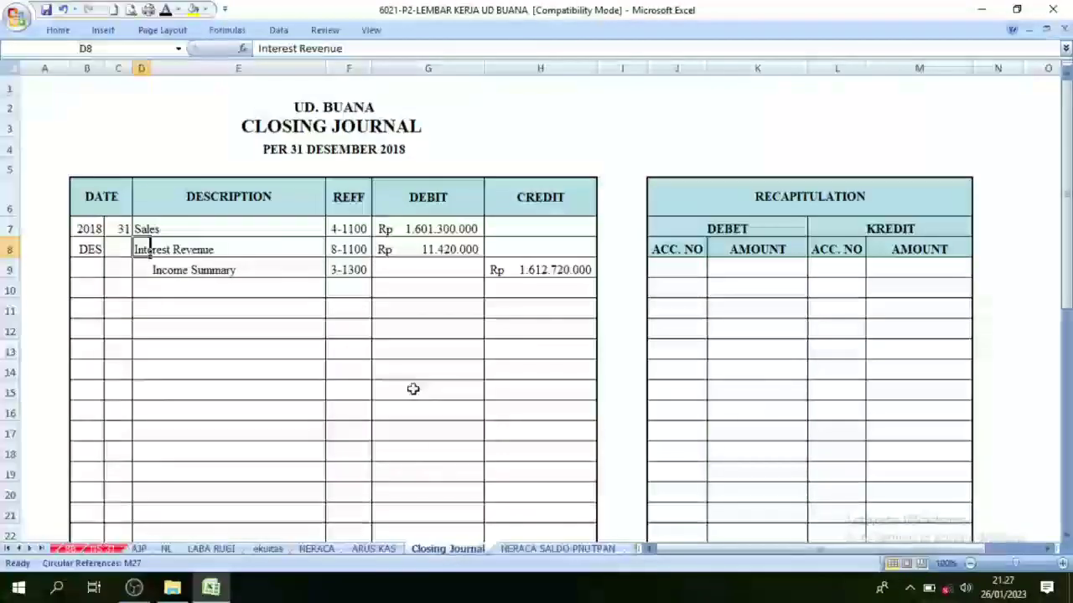
pyautogui.click(288, 122)
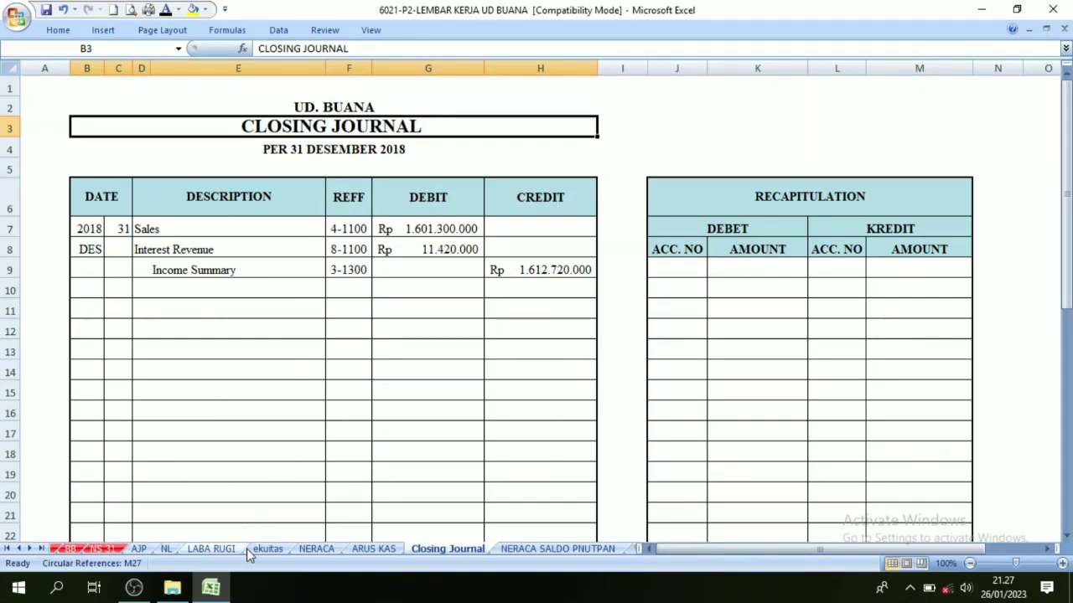
# Examine the Laba Rugi credit amounts from Sales to Interest Revenue in K28:K41 on the NL sheet.
pyautogui.click(166, 549)
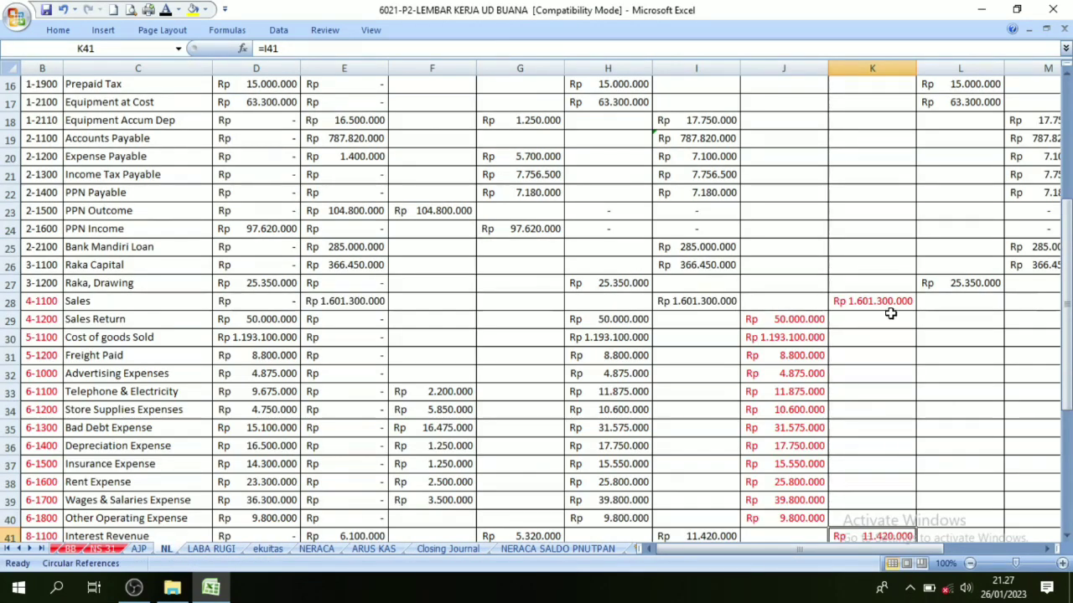
pyautogui.scroll(5, 863, 289)
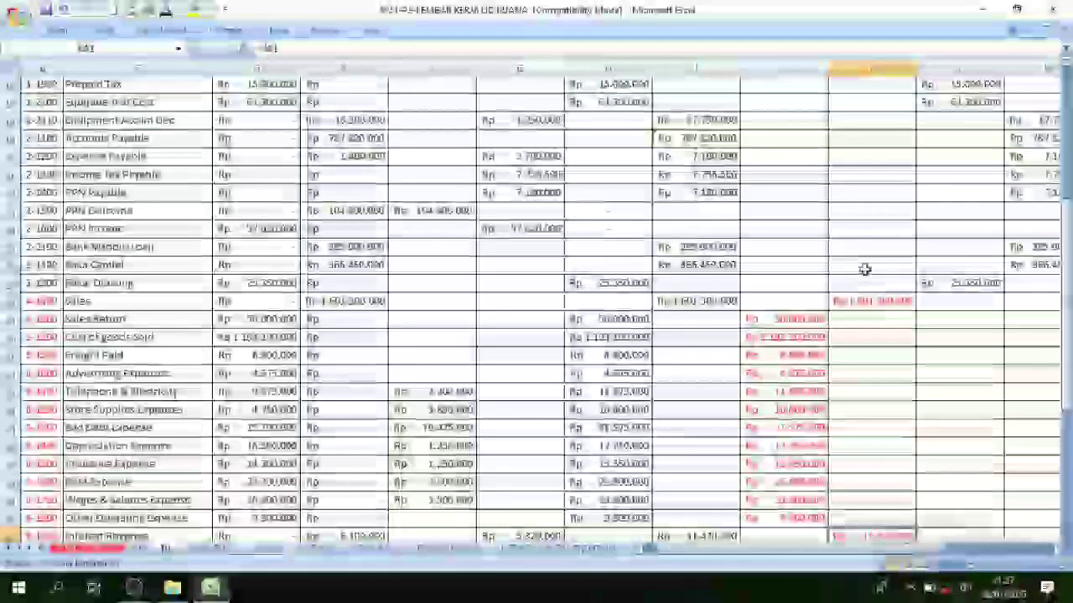
pyautogui.click(870, 302)
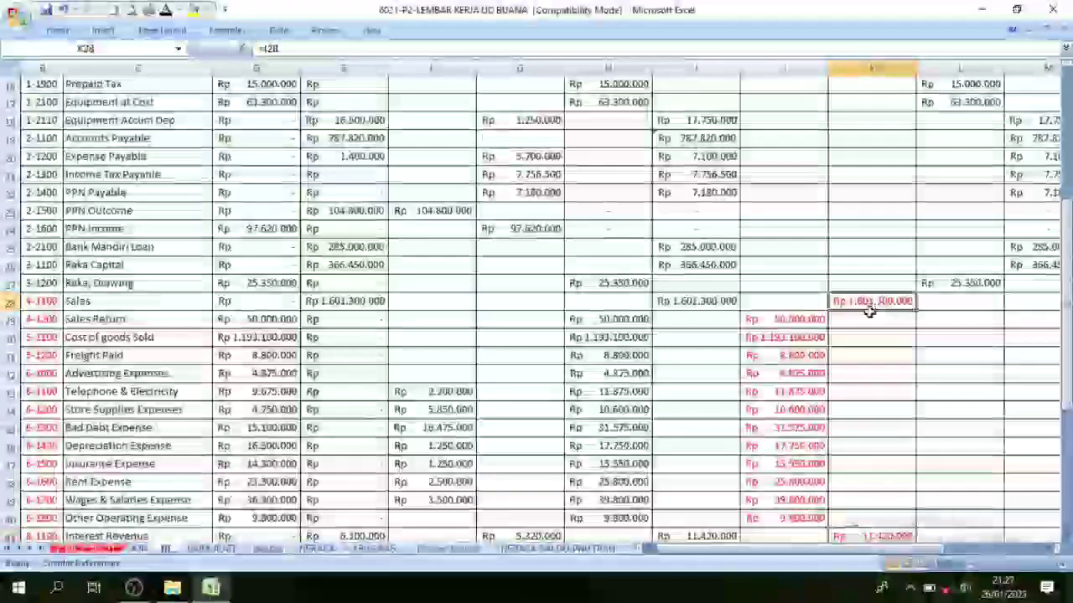
pyautogui.moveTo(870, 302); pyautogui.dragTo(871, 537)
pyautogui.scroll(-3, 876, 354)
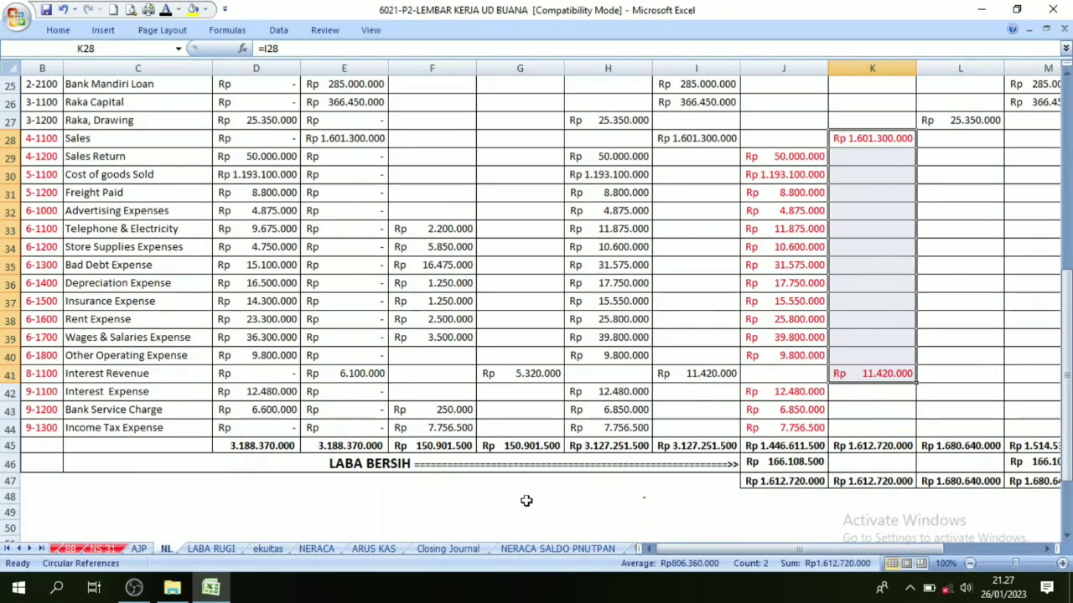
# Review the Sales, Interest Revenue and Income Summary descriptions of the first entry on the Closing Journal sheet.
pyautogui.click(449, 547)
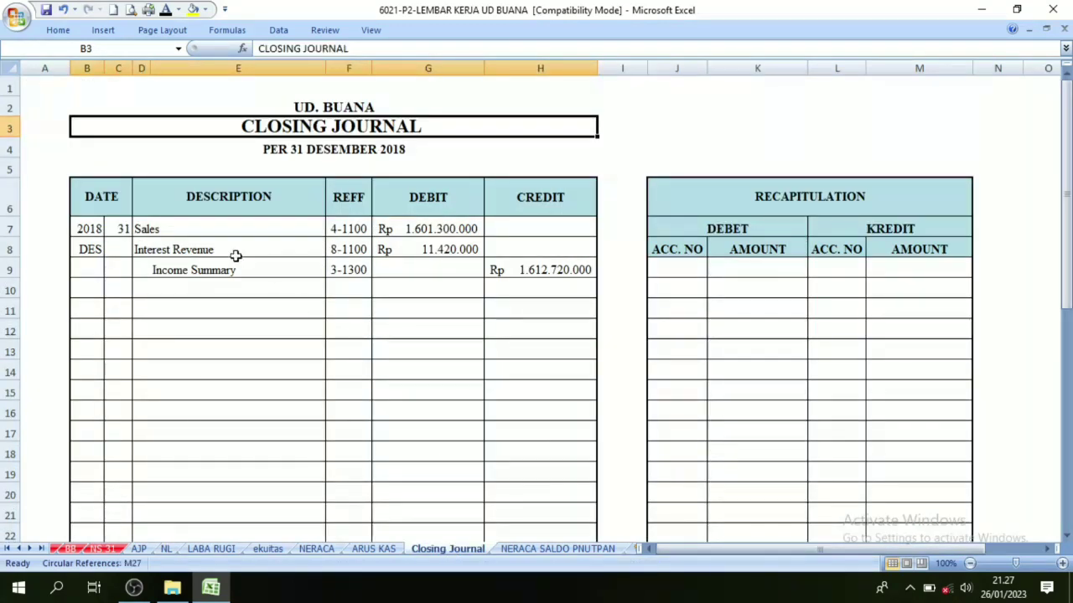
pyautogui.moveTo(139, 229); pyautogui.dragTo(148, 254)
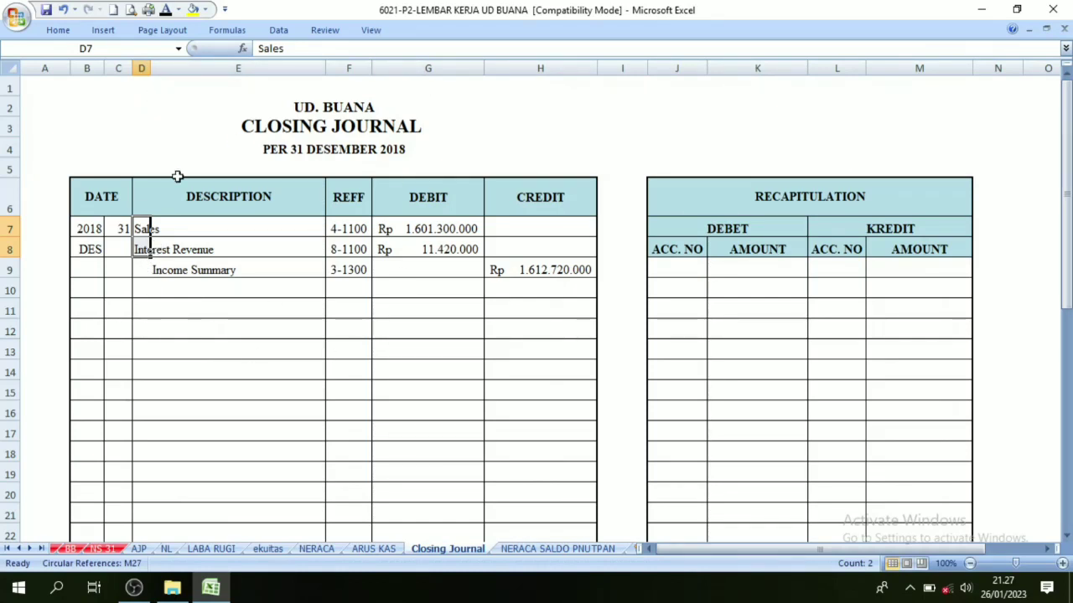
pyautogui.click(274, 125)
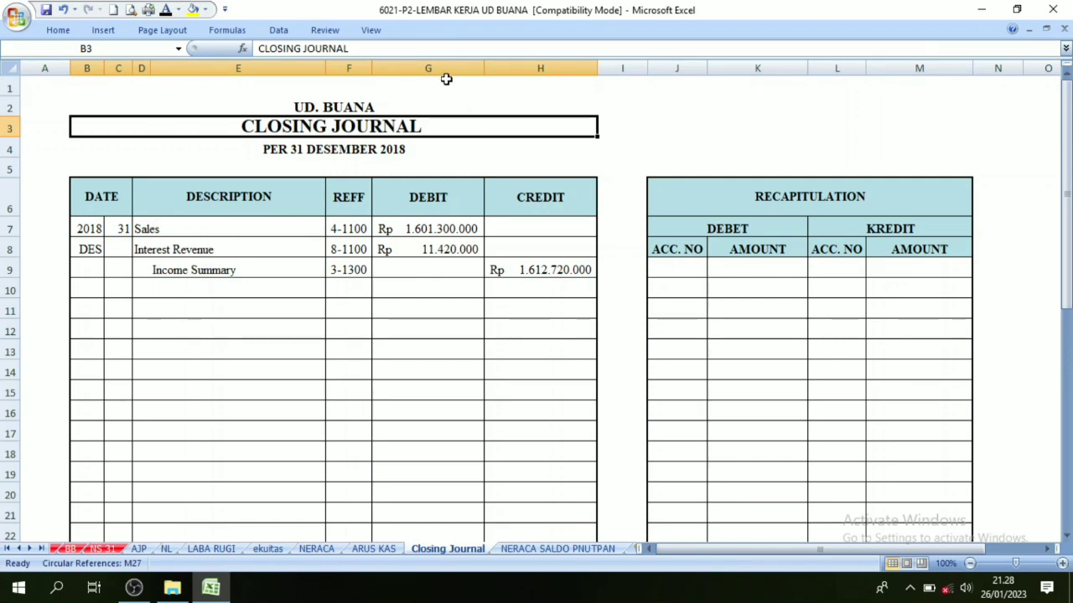
pyautogui.click(146, 250)
pyautogui.click(146, 233)
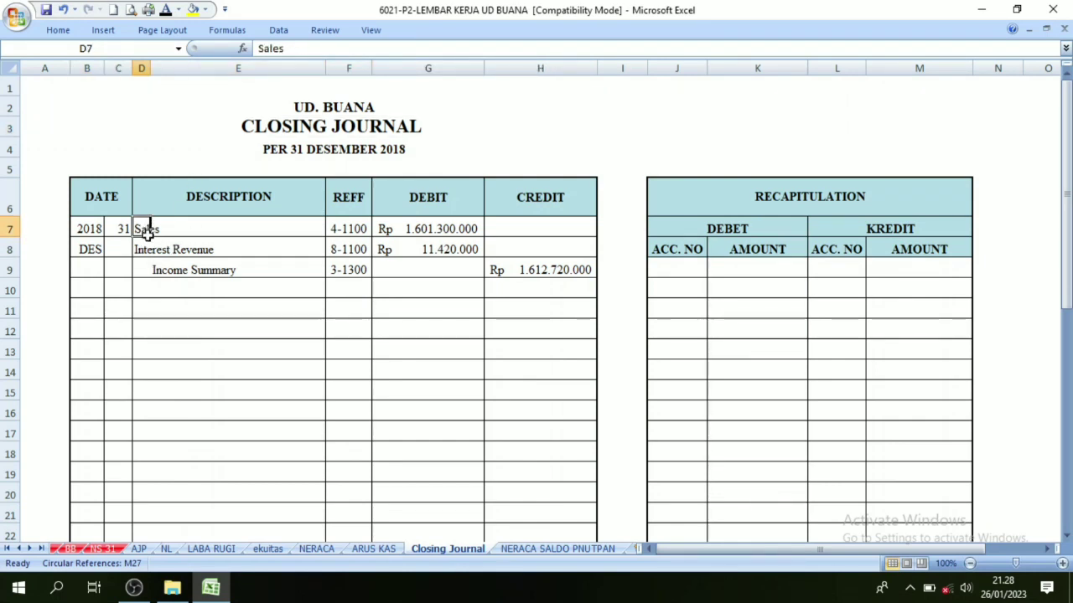
pyautogui.moveTo(147, 233); pyautogui.dragTo(151, 248)
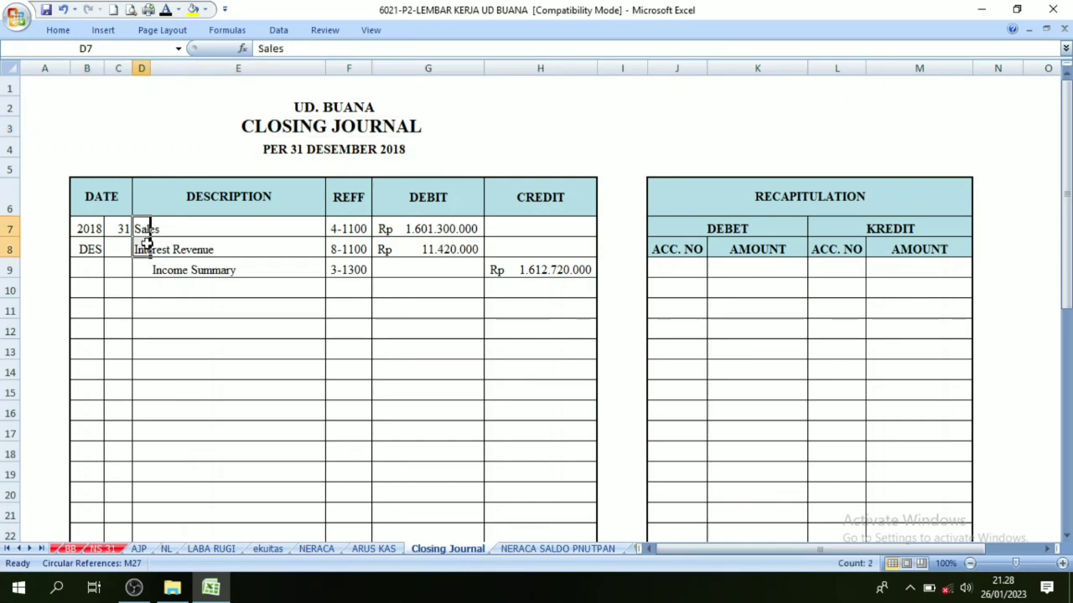
pyautogui.click(201, 266)
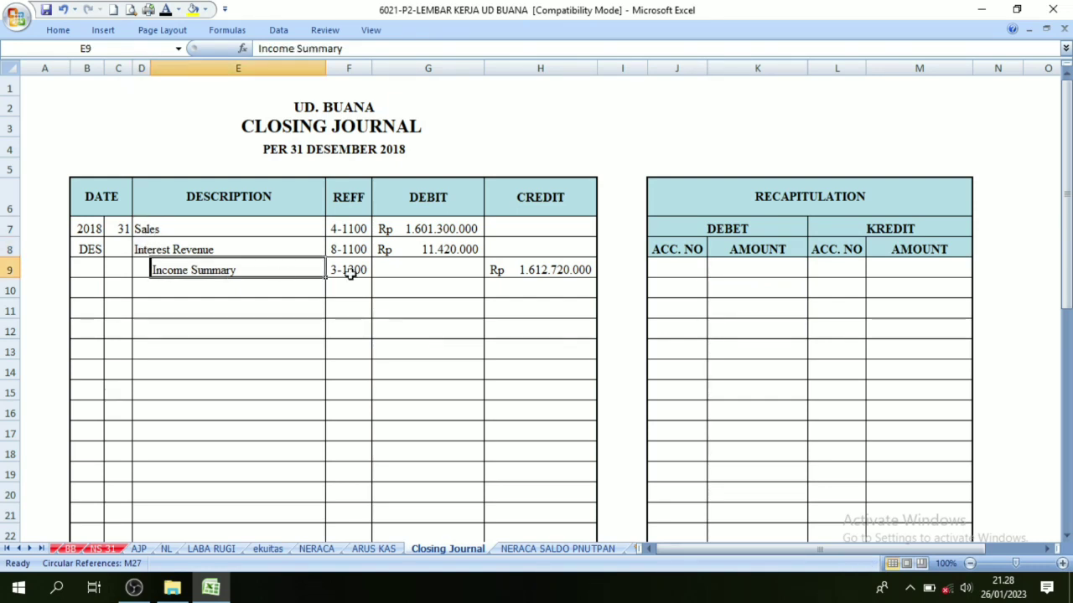
# Examine the Laba Rugi debit amounts from Sales Return to Income Tax Expense in J29:J44 on the NL sheet.
pyautogui.click(165, 549)
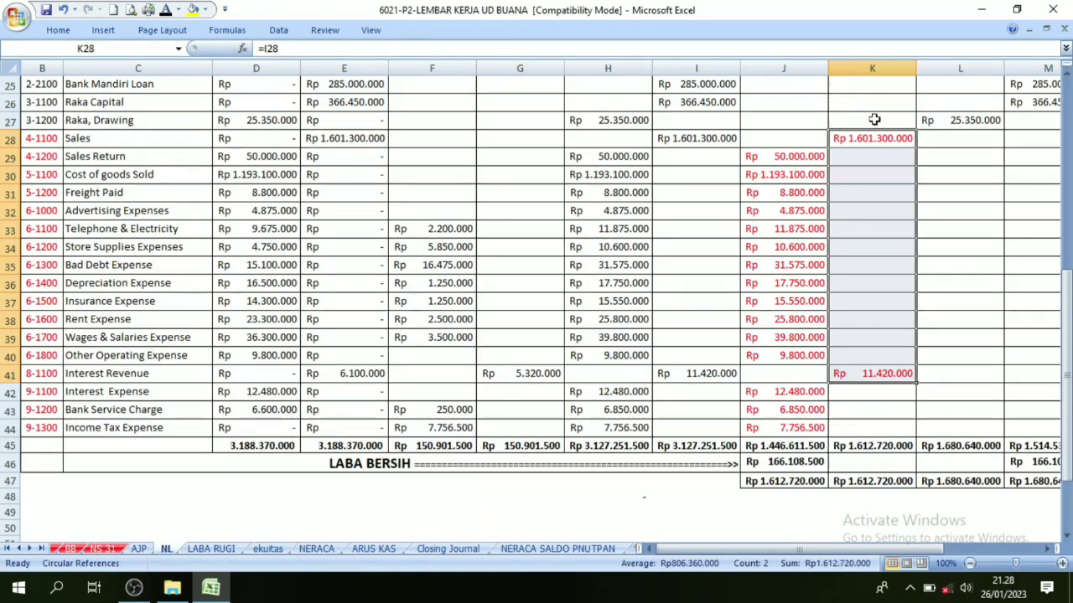
pyautogui.moveTo(864, 136); pyautogui.dragTo(863, 375)
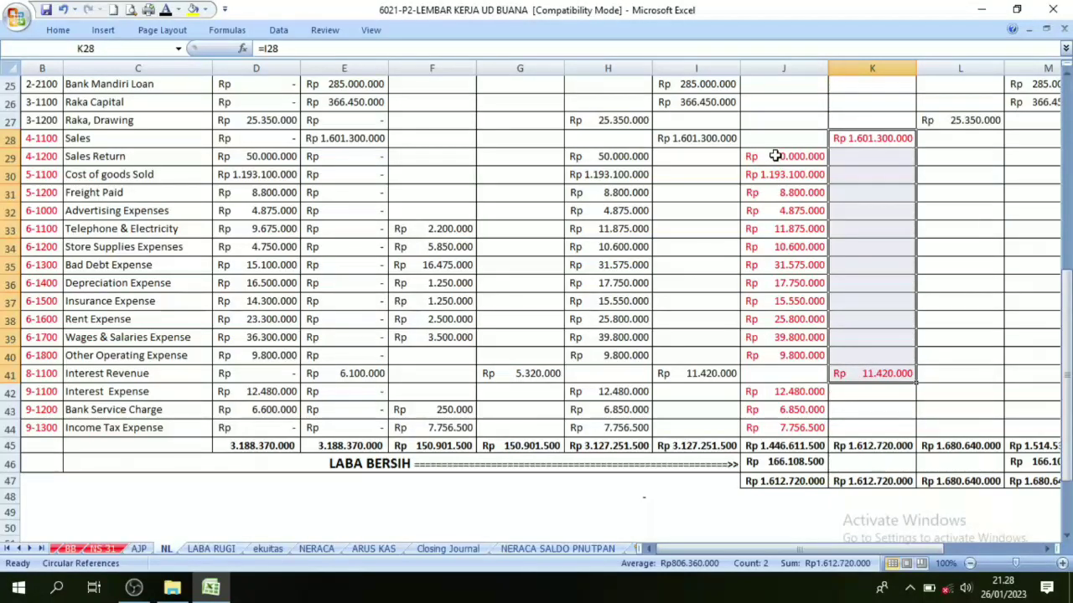
pyautogui.moveTo(777, 156); pyautogui.dragTo(780, 429)
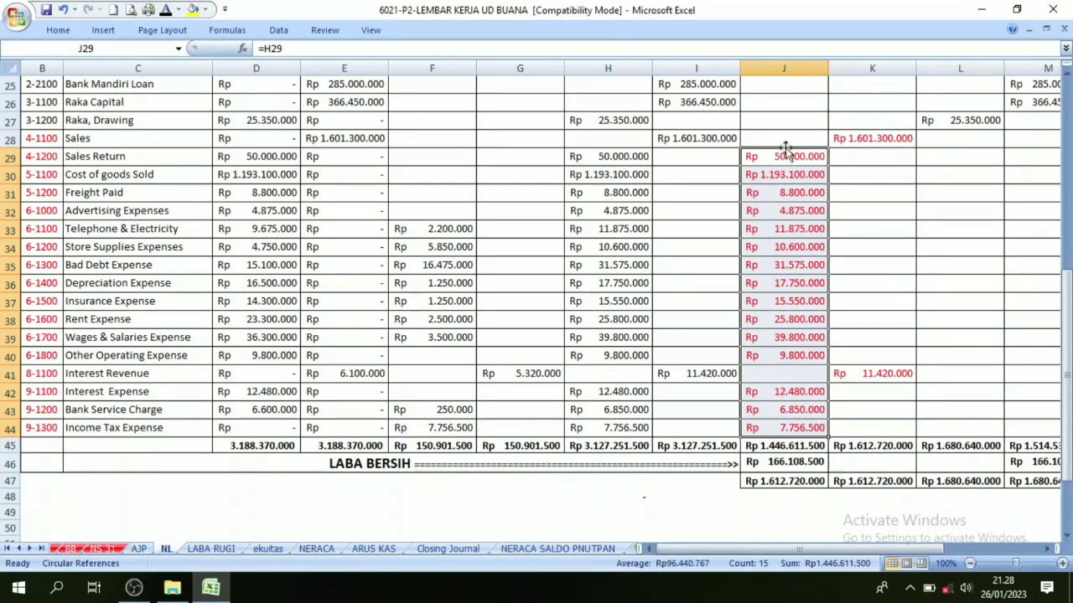
pyautogui.scroll(8, 737, 343)
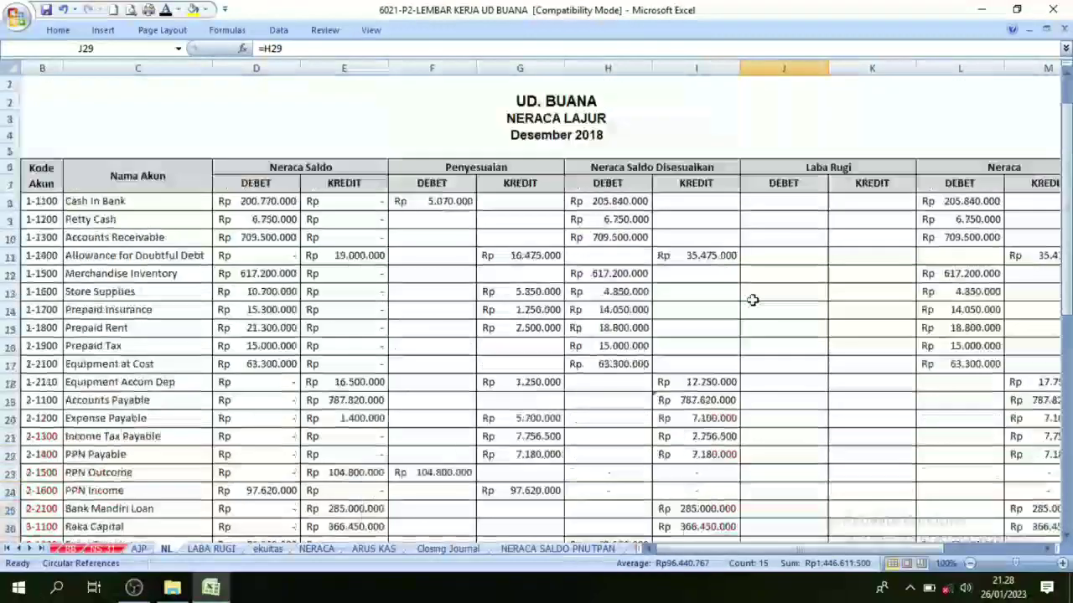
pyautogui.scroll(-5, 782, 368)
pyautogui.scroll(-4, 782, 368)
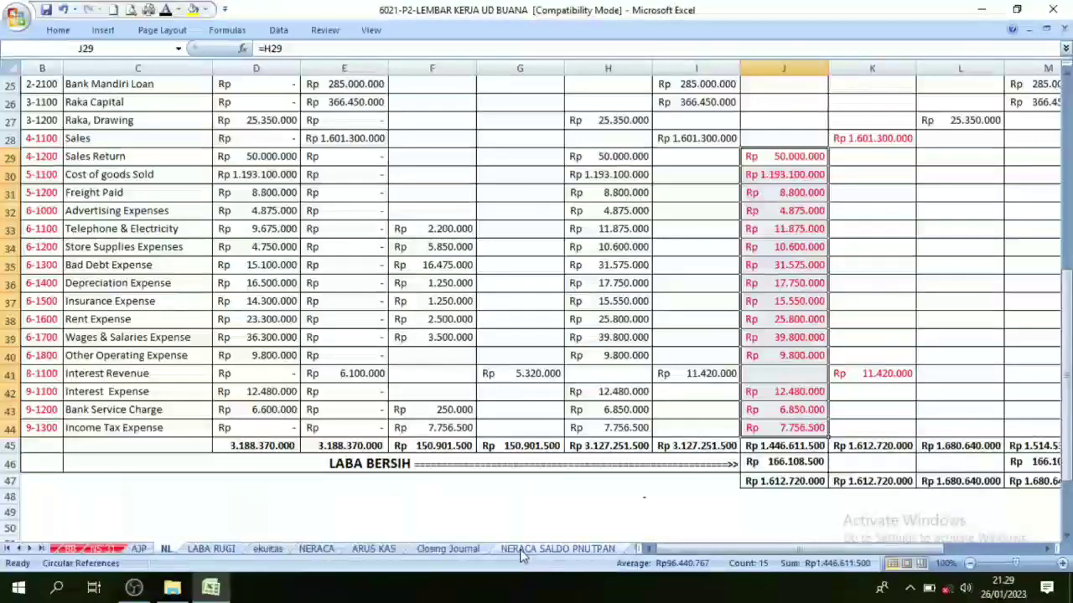
# Enter 31 in date cell C11 of the Closing Journal to start the second closing entry.
pyautogui.click(466, 551)
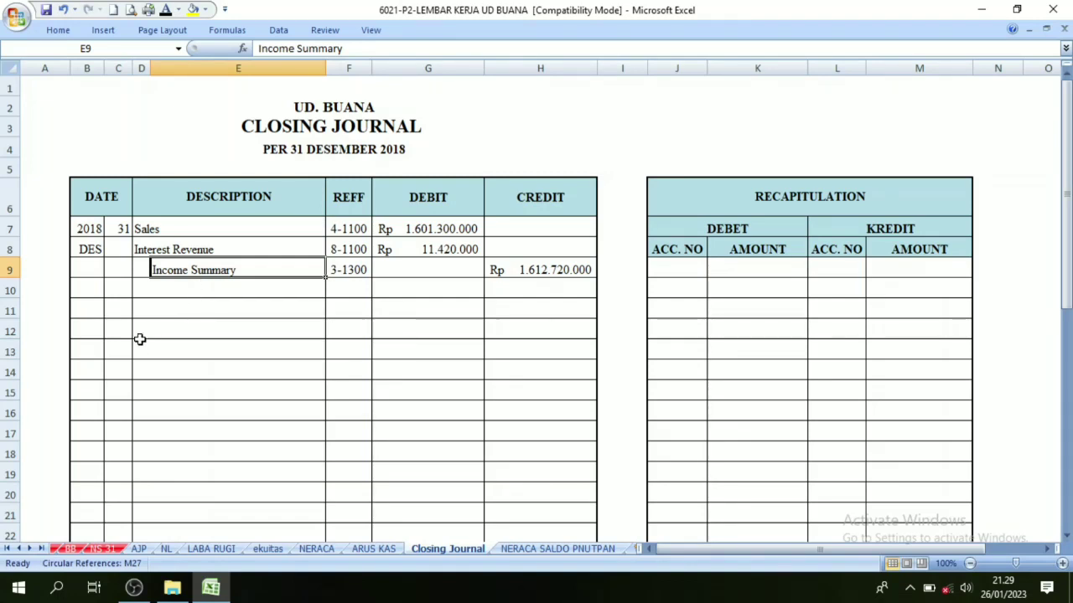
pyautogui.click(117, 309)
pyautogui.write('31')
pyautogui.hotkey('ctrl', 'Return')
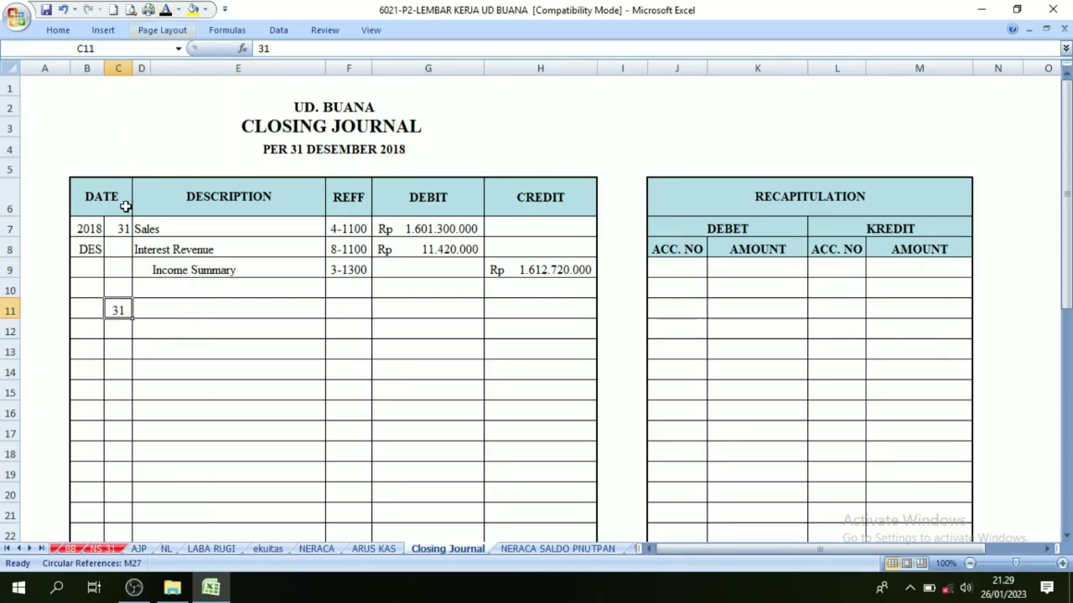
# Color the account descriptions from Sales Return to Income Tax Expense in E12:E26 black.
pyautogui.scroll(-2, 133, 233)
pyautogui.moveTo(153, 190); pyautogui.dragTo(170, 474)
pyautogui.click(164, 11)
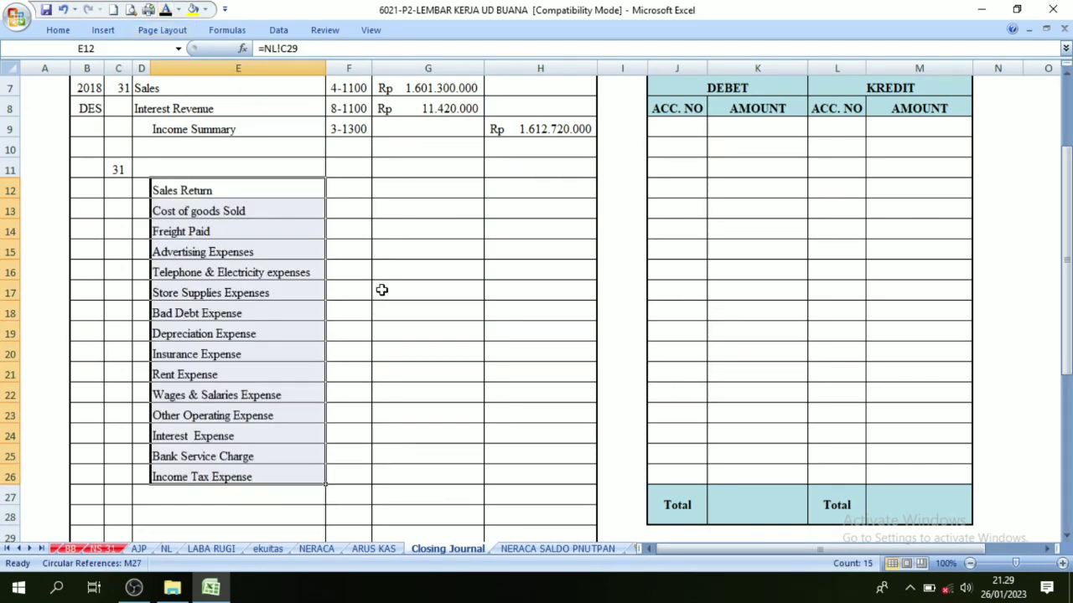
pyautogui.click(424, 315)
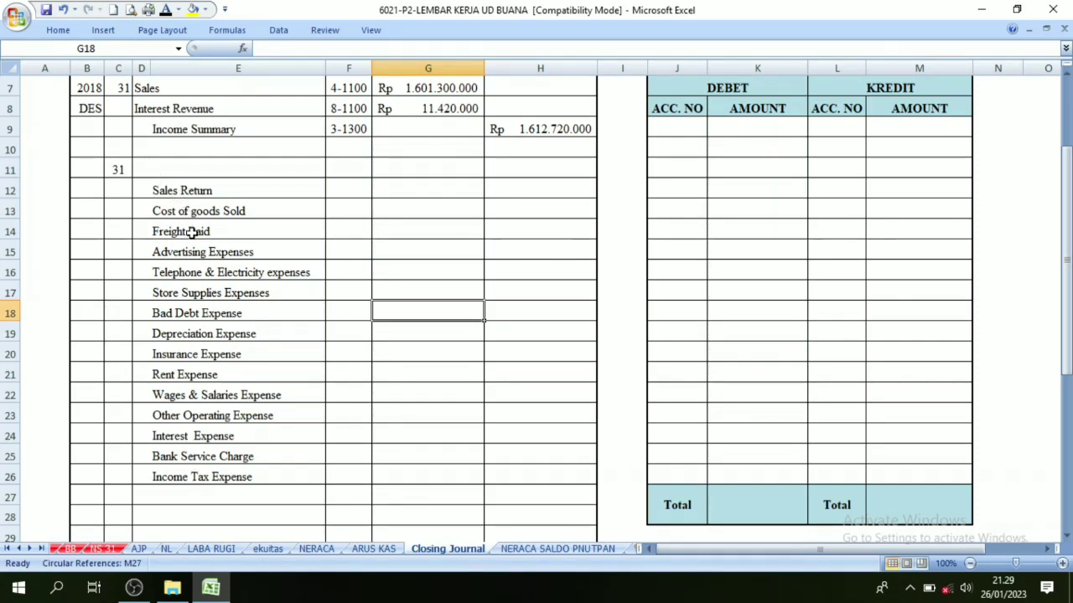
# Color the Income Summary description in D11, above the expense accounts, black.
pyautogui.click(152, 171)
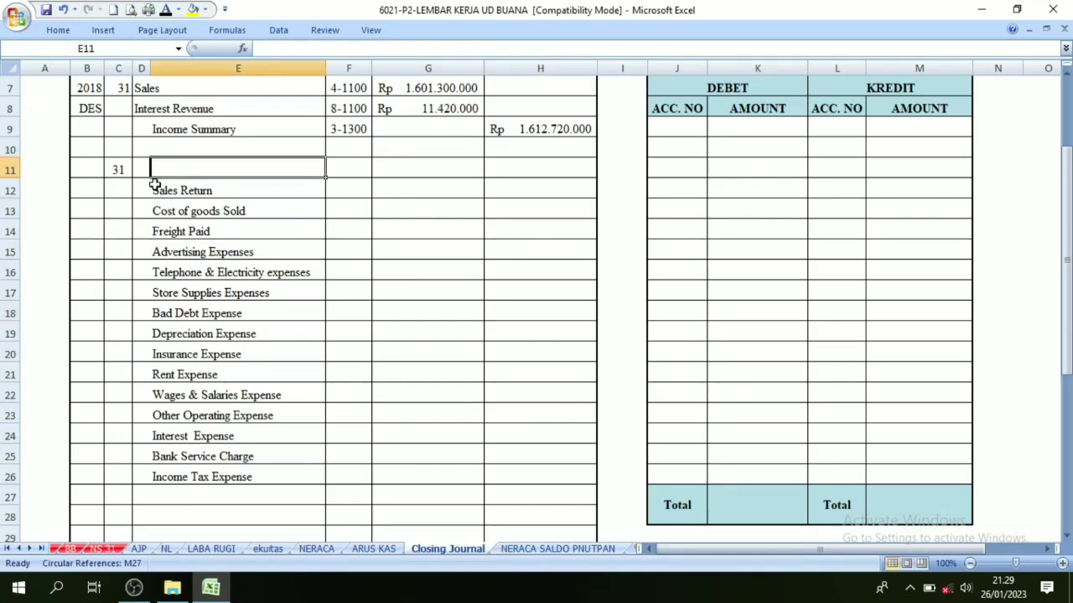
pyautogui.moveTo(184, 194); pyautogui.dragTo(185, 474)
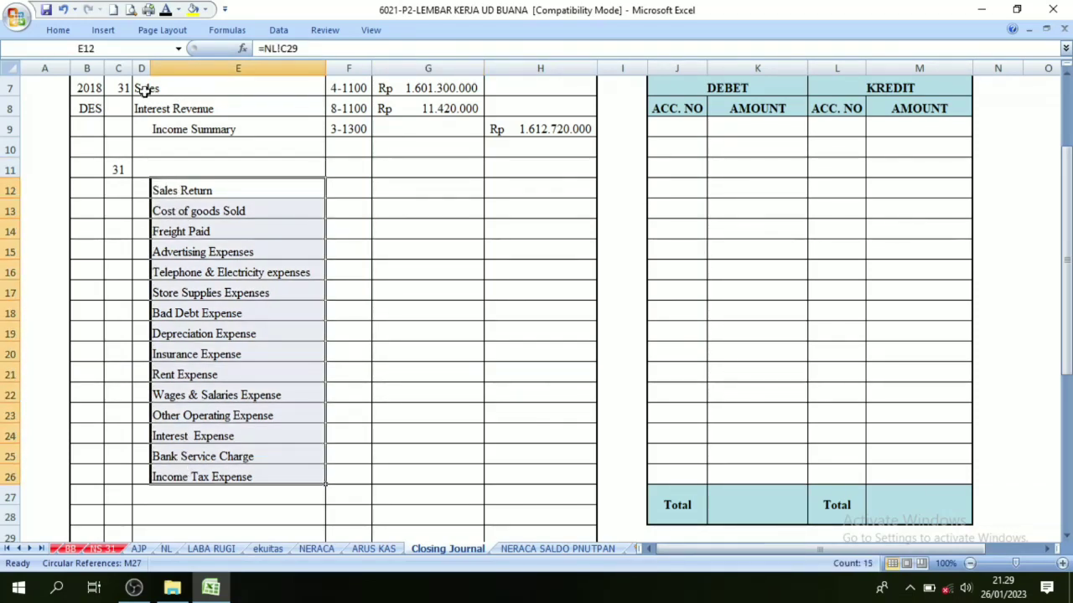
pyautogui.click(144, 170)
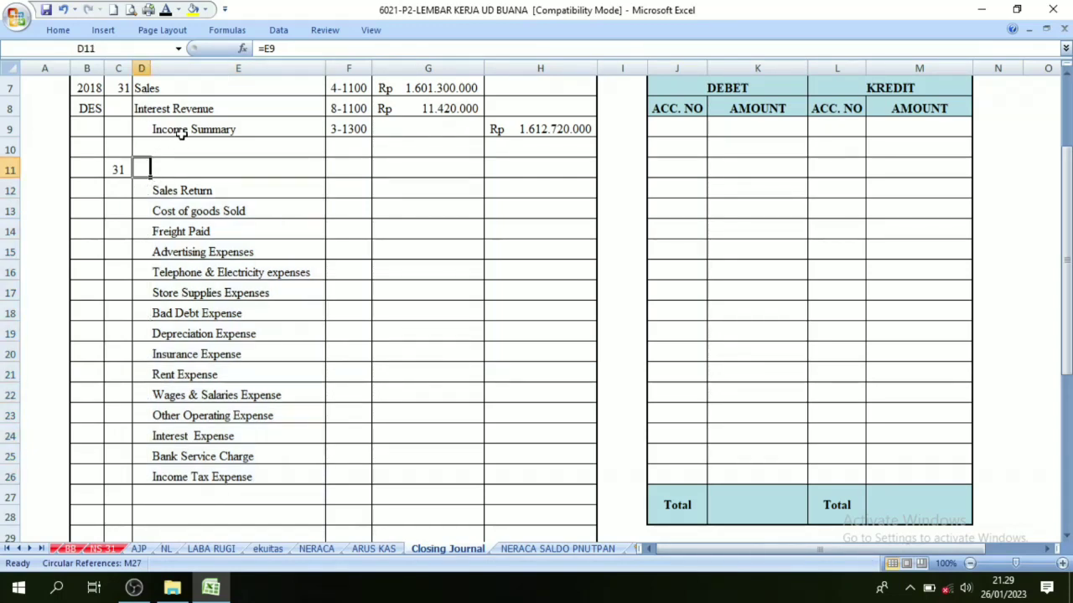
pyautogui.click(167, 13)
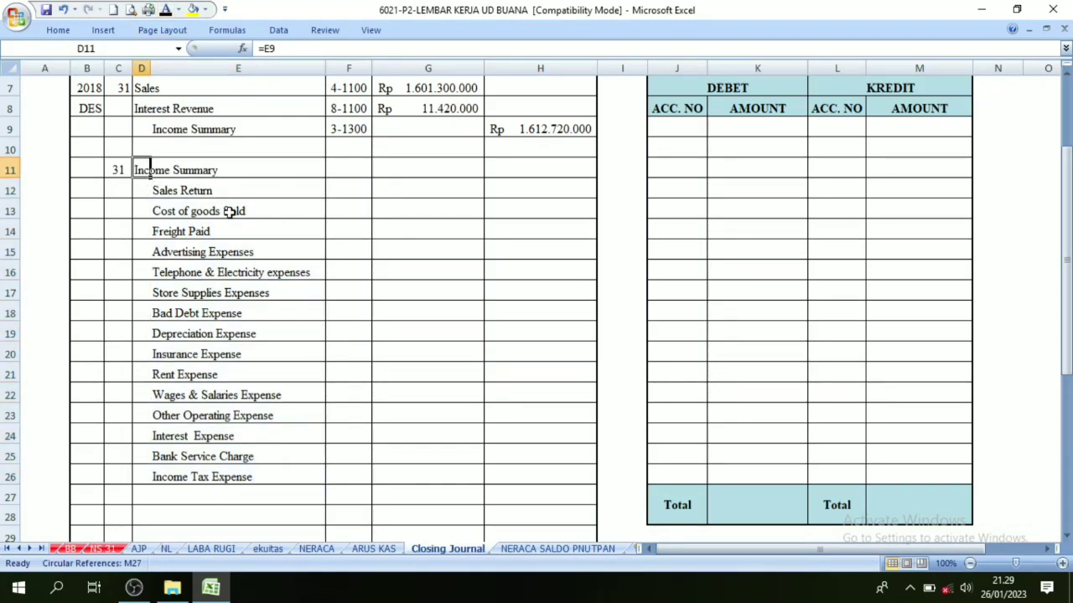
# Color the REFF codes of the second closing entry in F11:F26, from 3-1300 to 9-1300, black.
pyautogui.scroll(1, 230, 212)
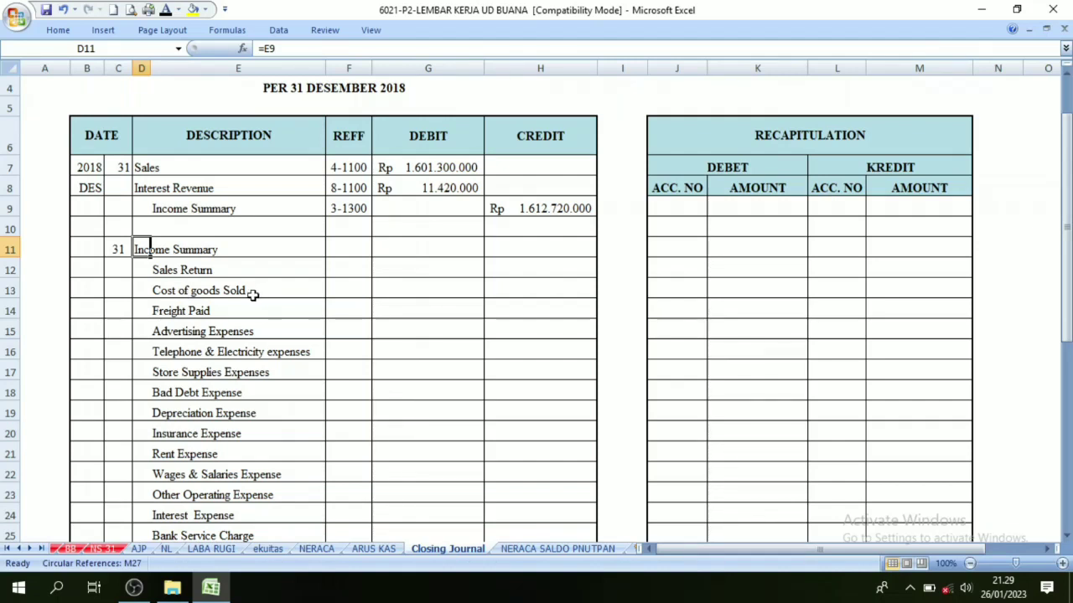
pyautogui.scroll(-1, 235, 302)
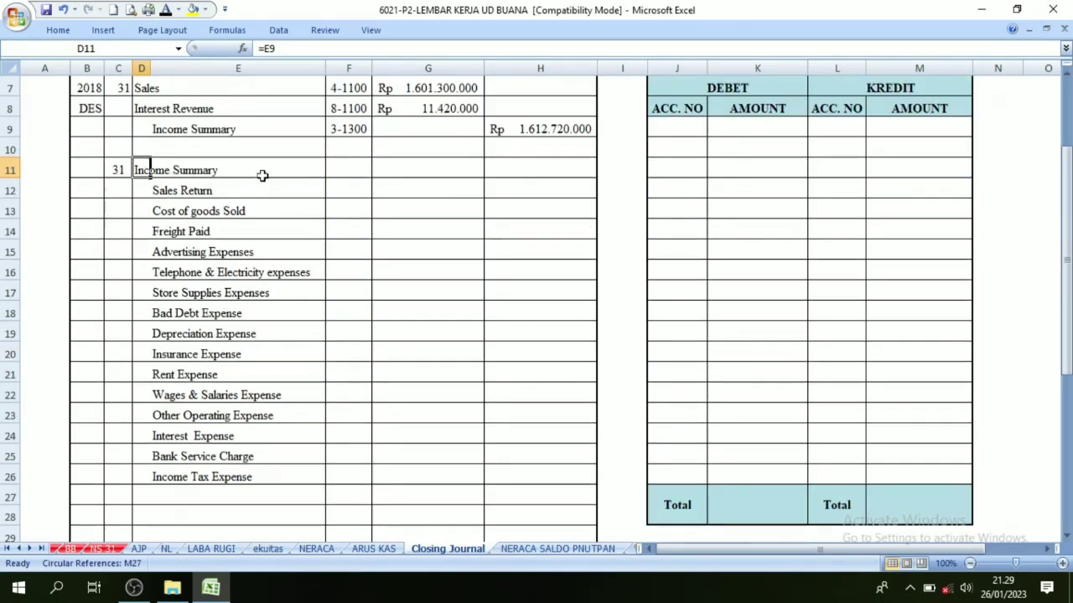
pyautogui.moveTo(342, 167); pyautogui.dragTo(340, 474)
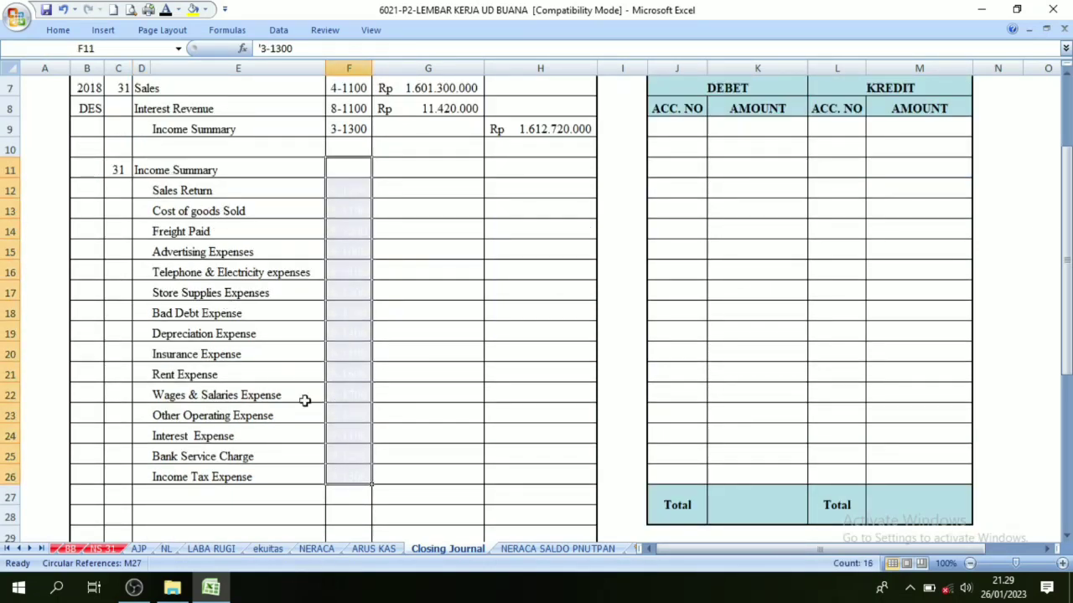
pyautogui.click(165, 9)
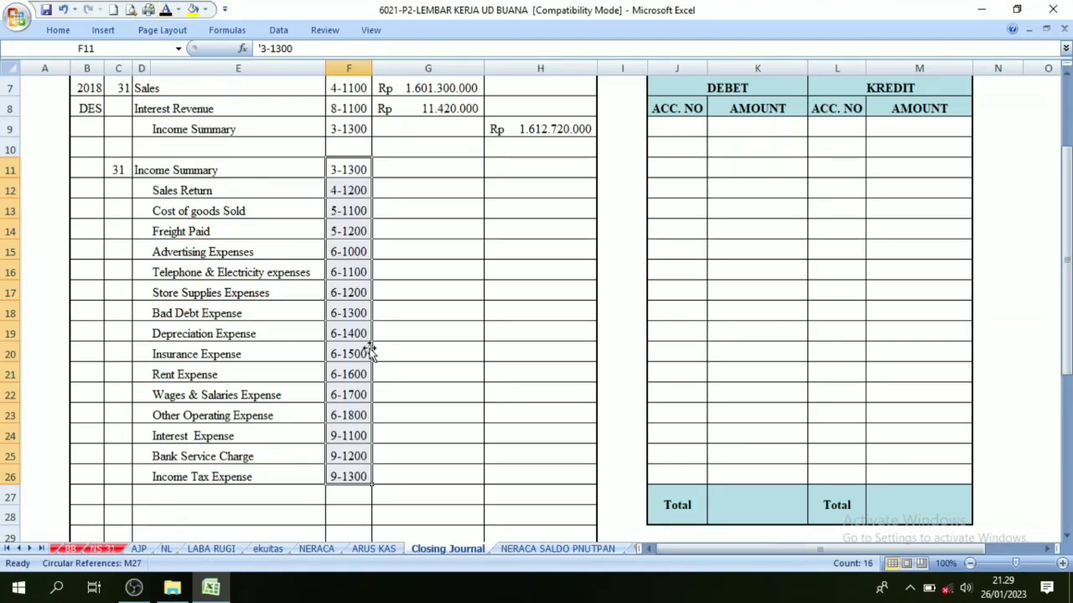
# Check the Laba Rugi debits on the NL sheet and color the matching Closing Journal credit amounts in H12:H26 black.
pyautogui.moveTo(180, 191); pyautogui.dragTo(196, 474)
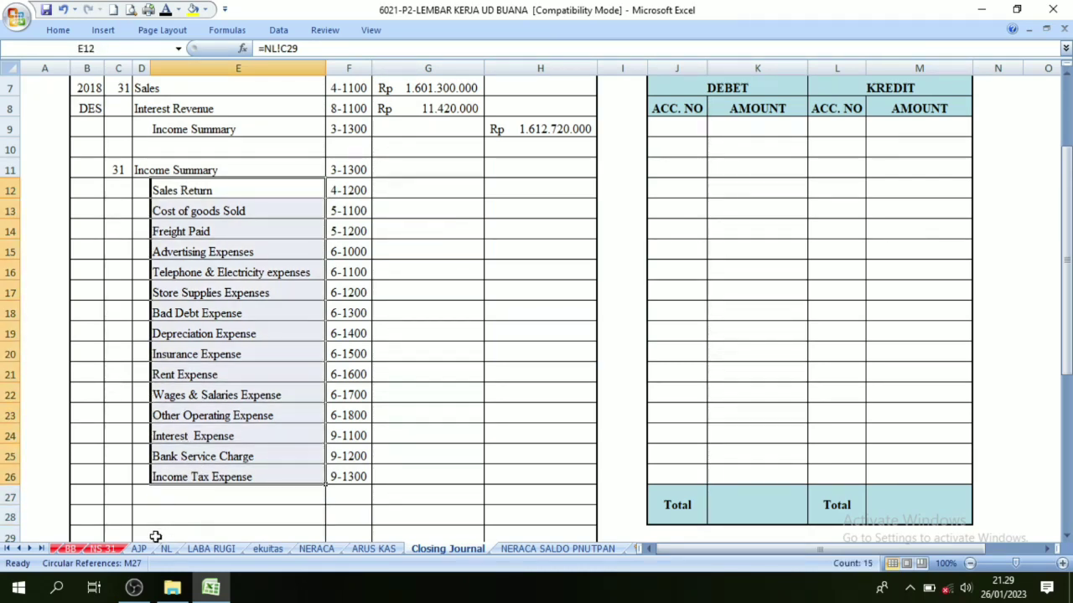
pyautogui.click(167, 549)
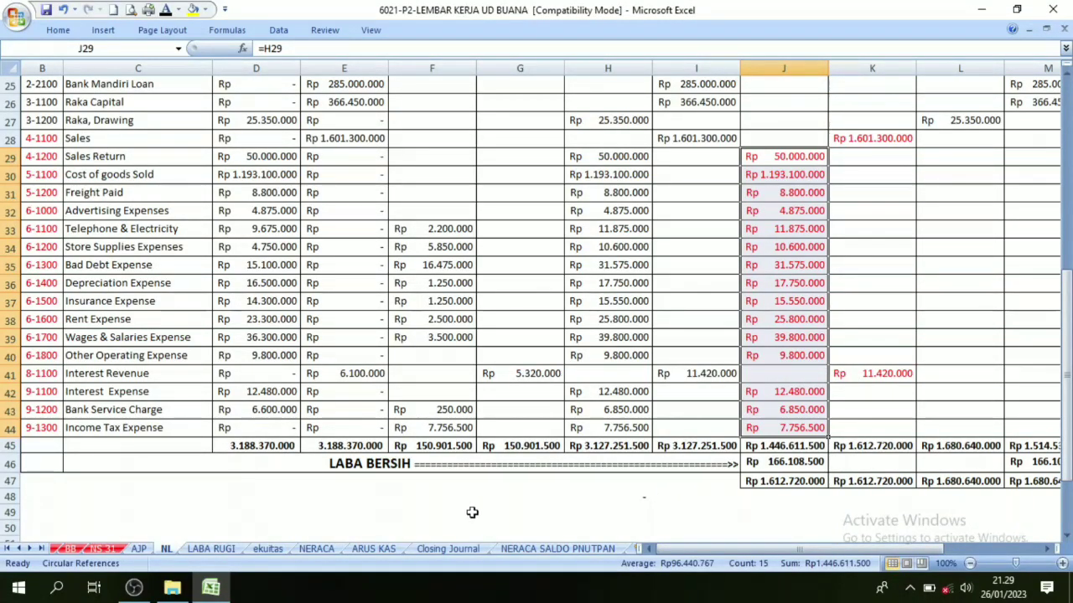
pyautogui.click(448, 548)
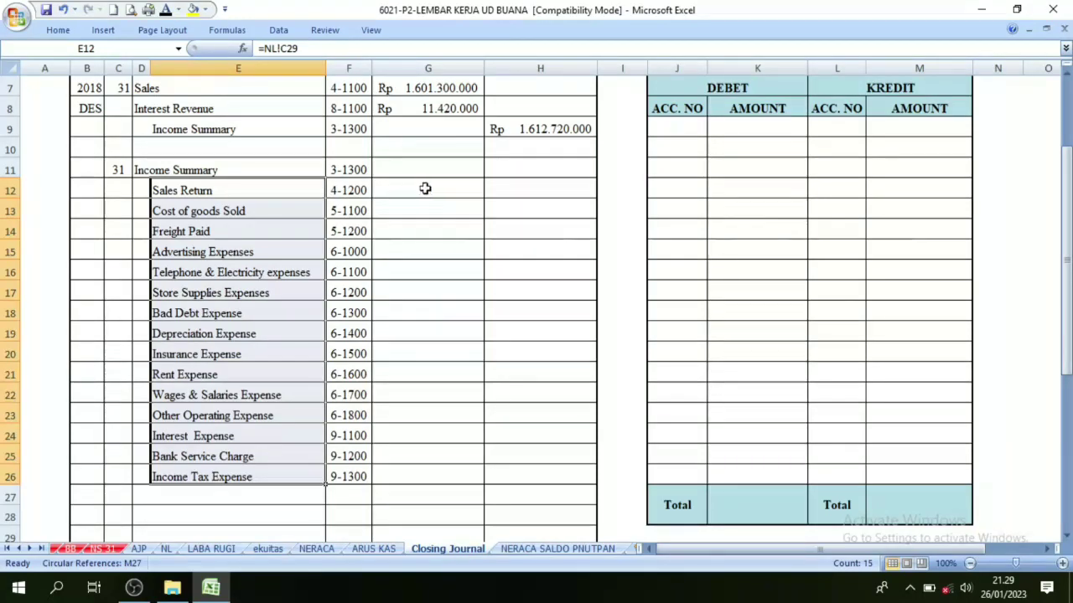
pyautogui.moveTo(536, 190); pyautogui.dragTo(536, 474)
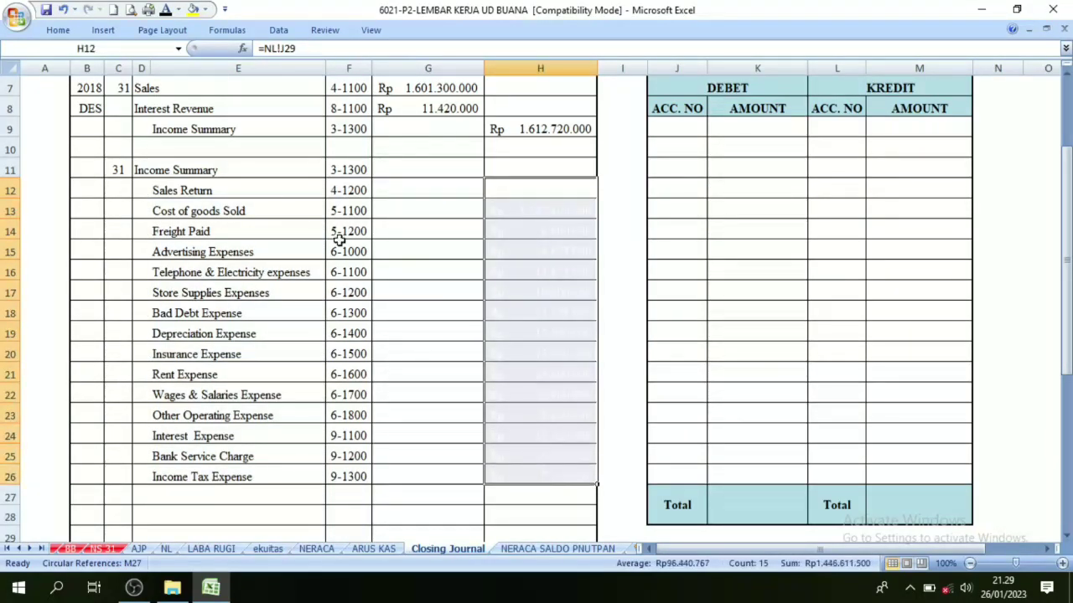
pyautogui.click(165, 10)
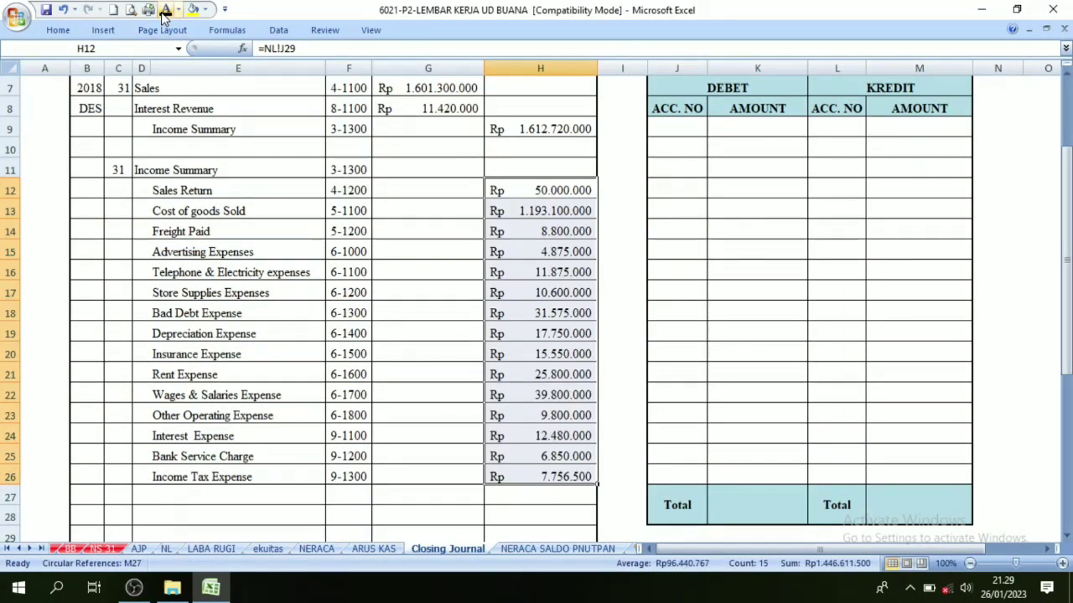
# Color the Income Summary debit total in G11, the sum of H12:H26, black.
pyautogui.click(154, 164)
pyautogui.click(168, 130)
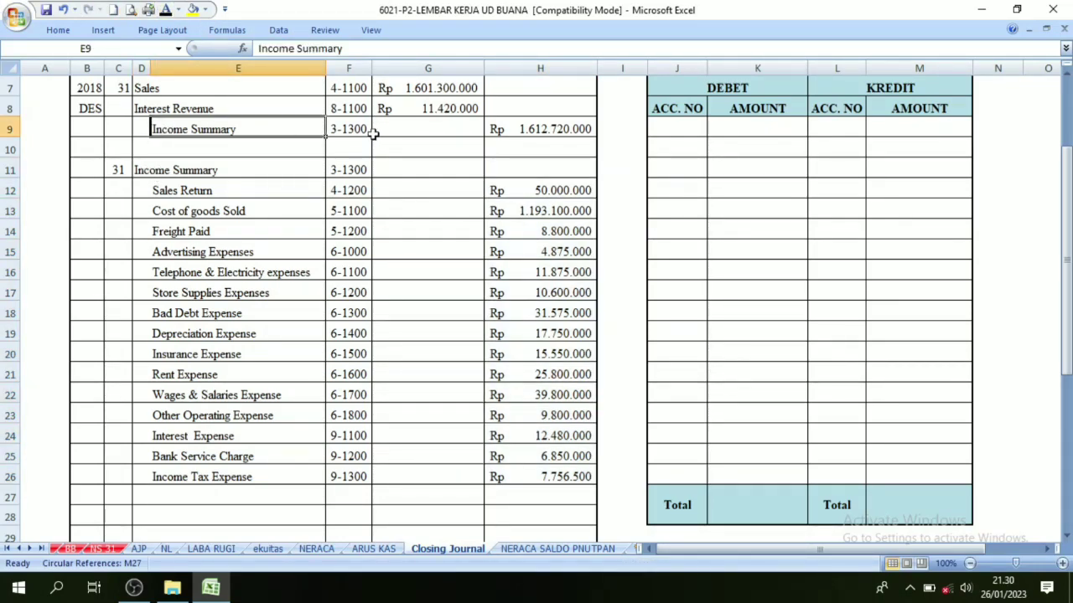
pyautogui.moveTo(548, 186); pyautogui.dragTo(554, 490)
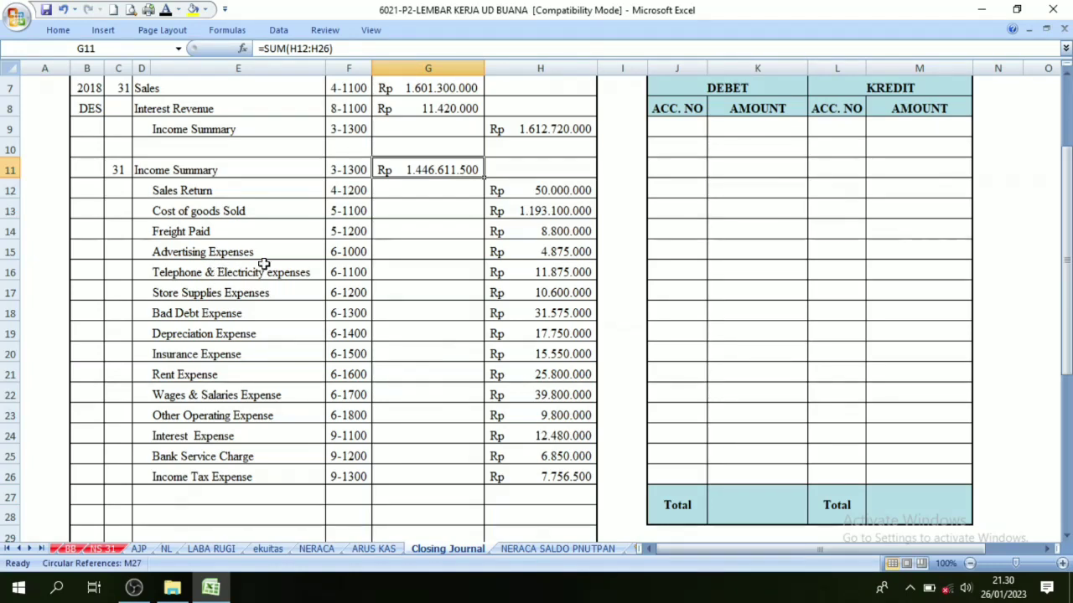
pyautogui.scroll(1, 245, 209)
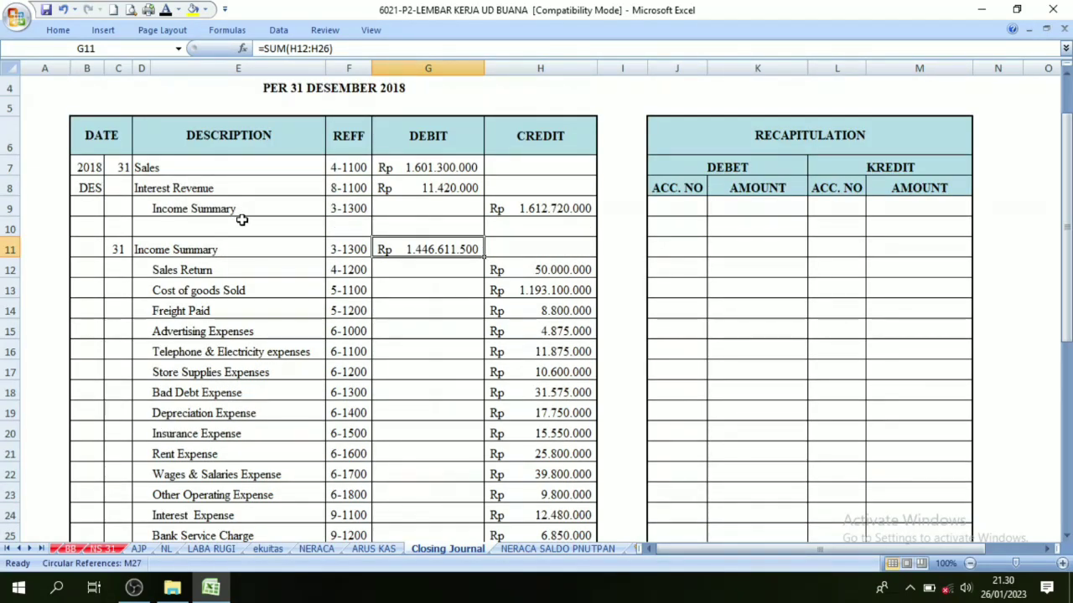
# Review the Laba Rugi revenue and expense amounts on the NL sheet and color the LABA BERSIH amount in J46 red.
pyautogui.scroll(-2, 246, 268)
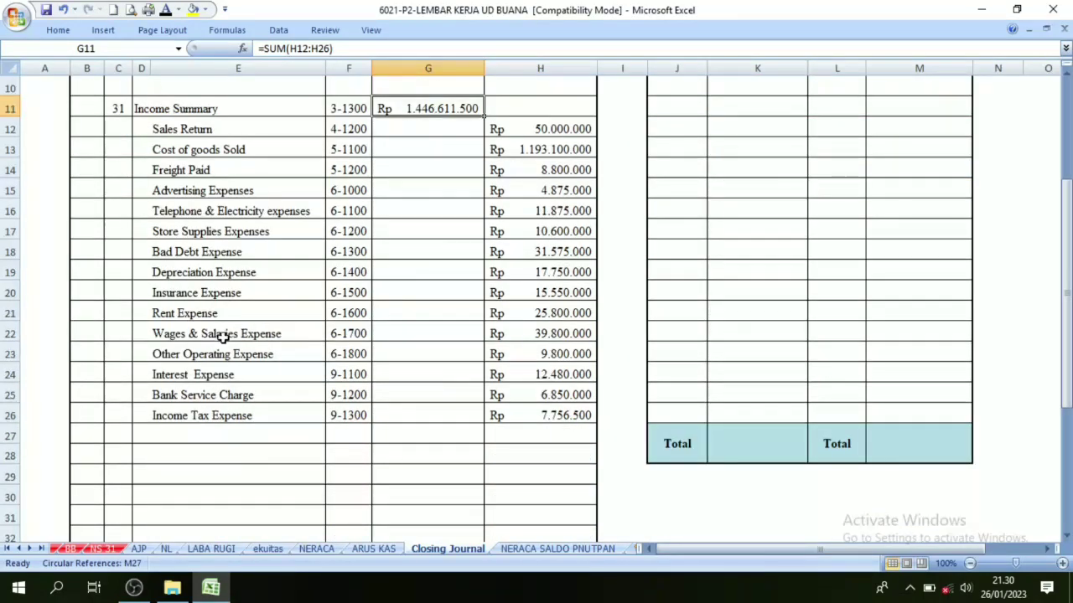
pyautogui.scroll(1, 226, 403)
pyautogui.click(166, 549)
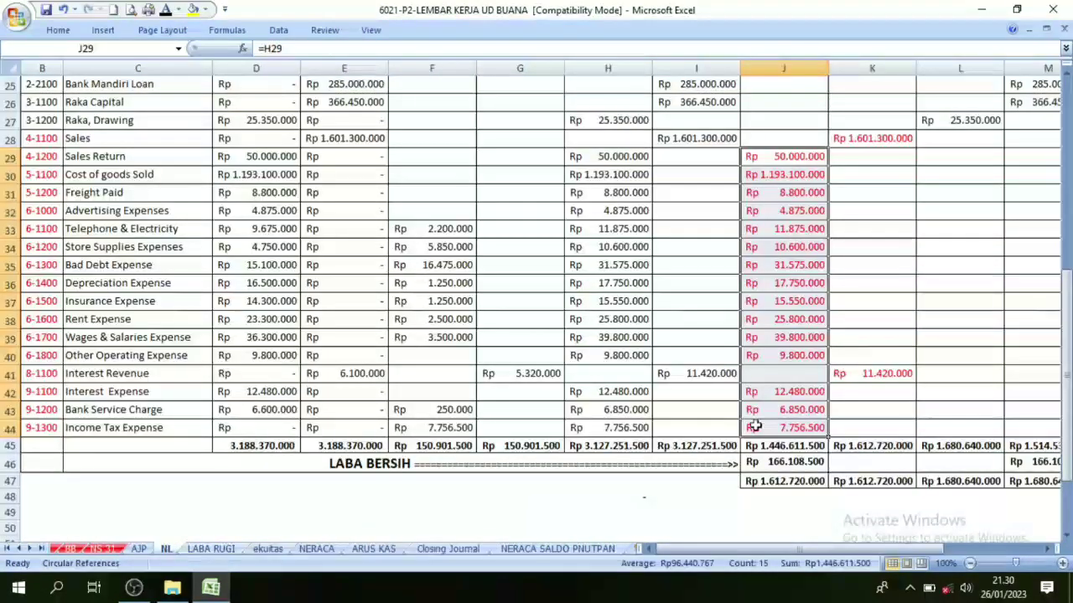
pyautogui.moveTo(872, 165); pyautogui.dragTo(869, 358)
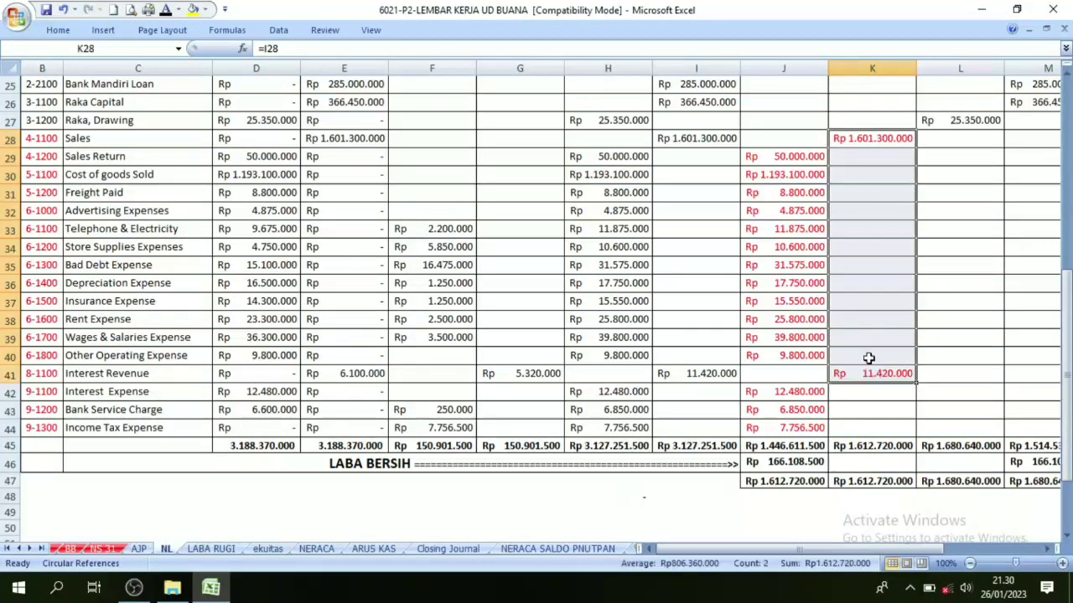
pyautogui.moveTo(772, 164); pyautogui.dragTo(776, 261)
pyautogui.moveTo(874, 140); pyautogui.dragTo(855, 358)
pyautogui.moveTo(783, 140); pyautogui.dragTo(780, 429)
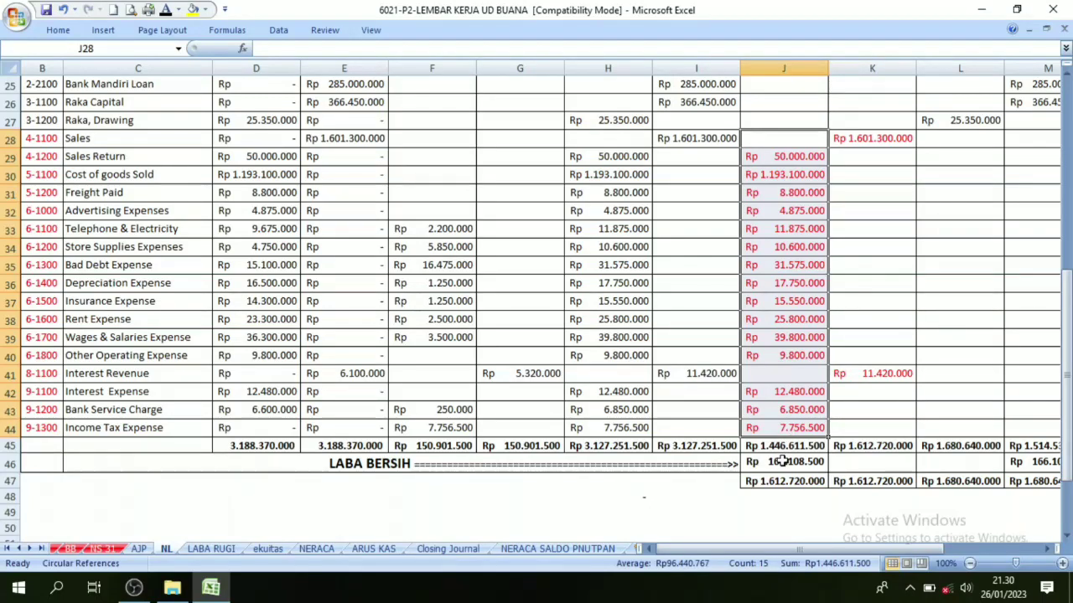
pyautogui.click(782, 462)
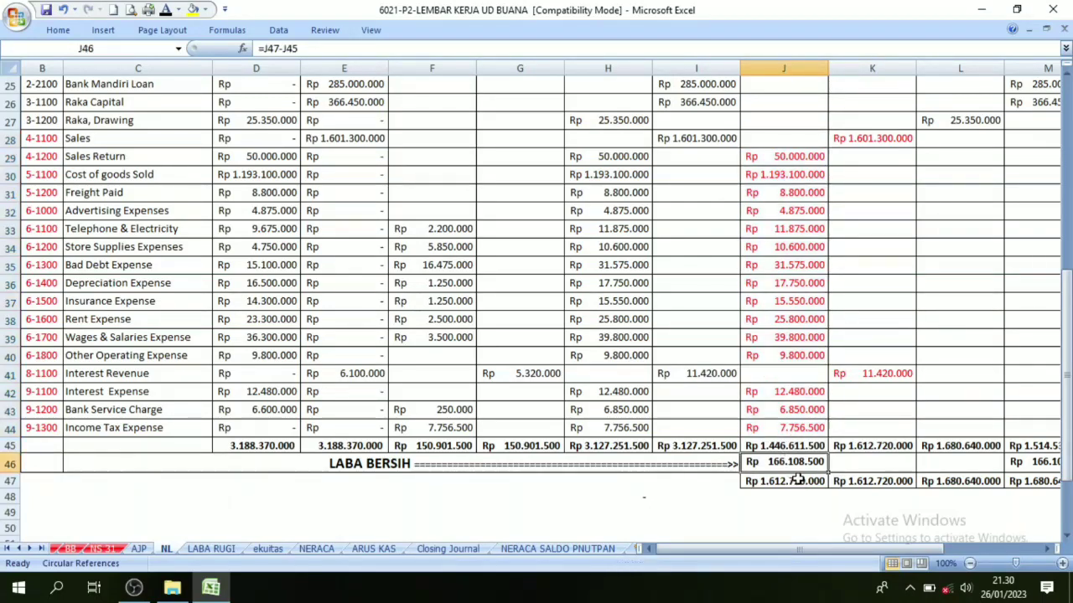
pyautogui.click(178, 9)
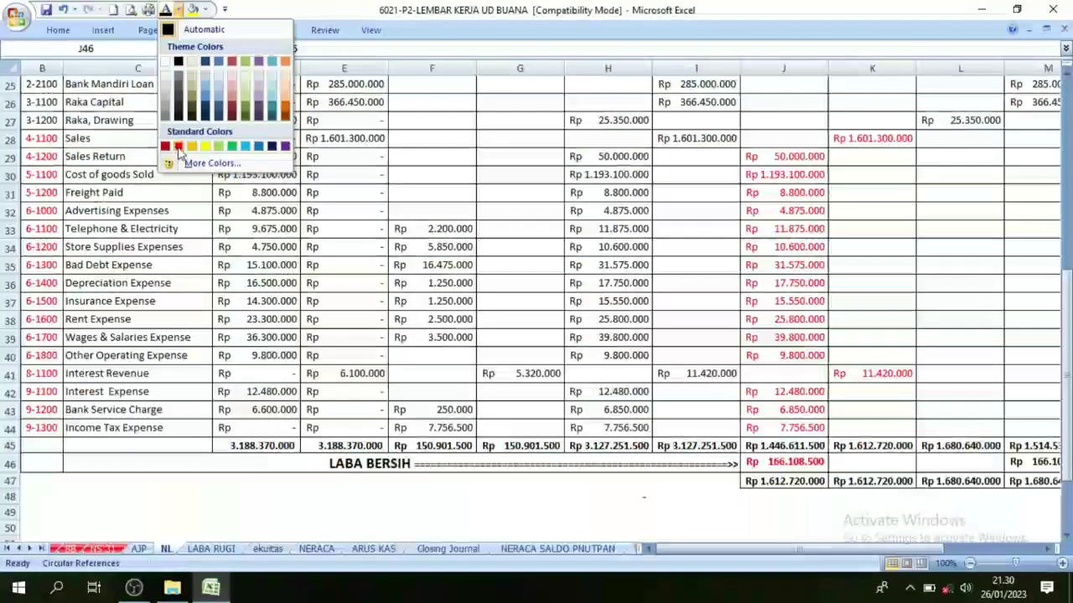
pyautogui.click(177, 145)
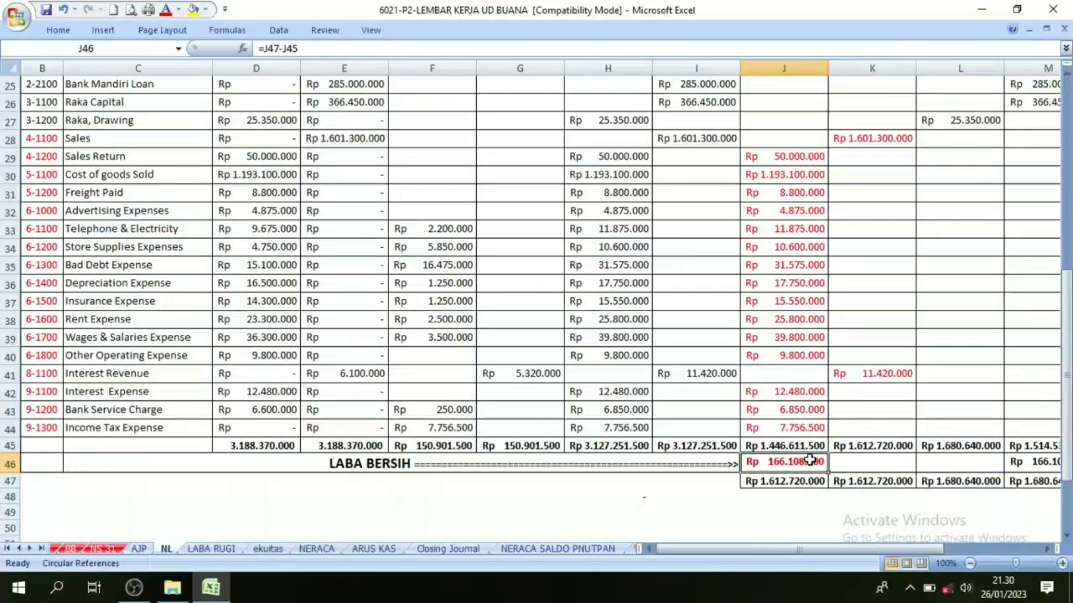
# Color the third closing entry's date, 31, in C28 of the Closing Journal sheet black.
pyautogui.click(450, 549)
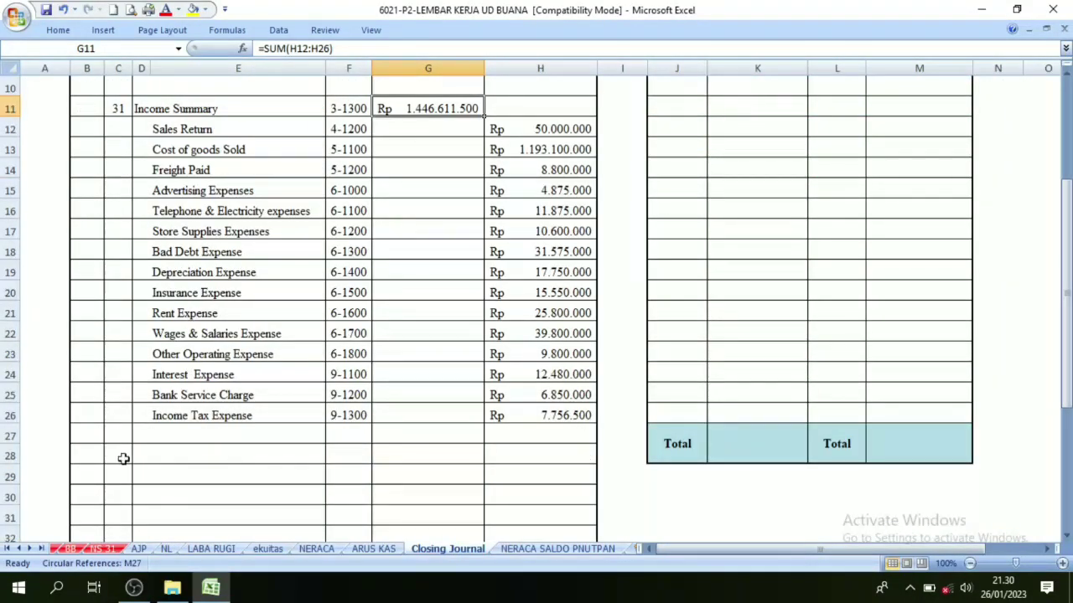
pyautogui.click(124, 458)
pyautogui.click(177, 9)
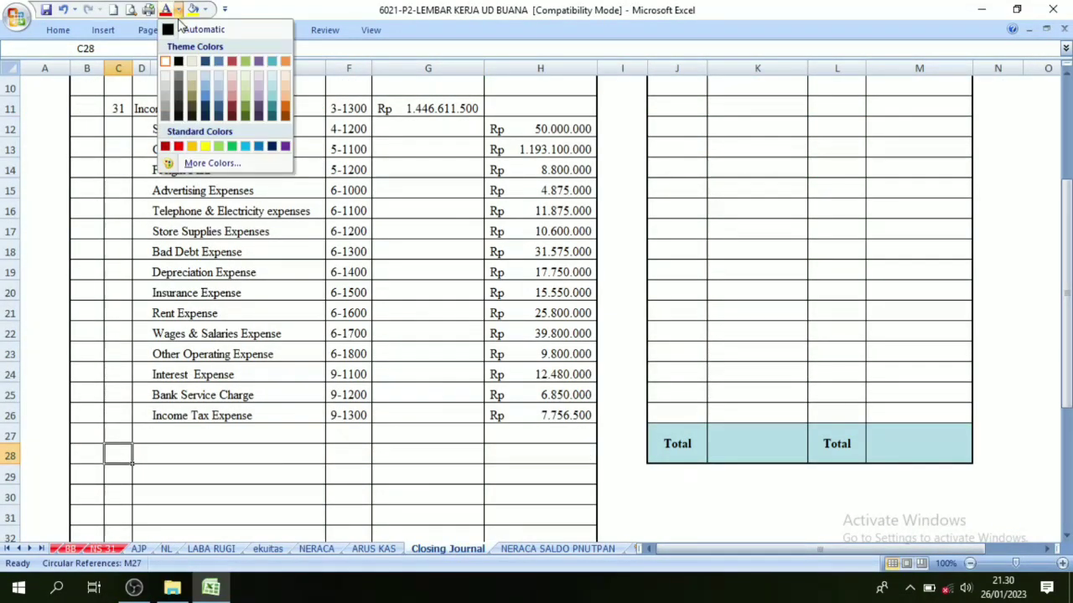
pyautogui.click(201, 30)
# Color the Income Summary and owner's capital descriptions in D28:E29 and their REFF codes 3-1300 and 3-1100 in F28:F29 black.
pyautogui.moveTo(151, 453); pyautogui.dragTo(182, 475)
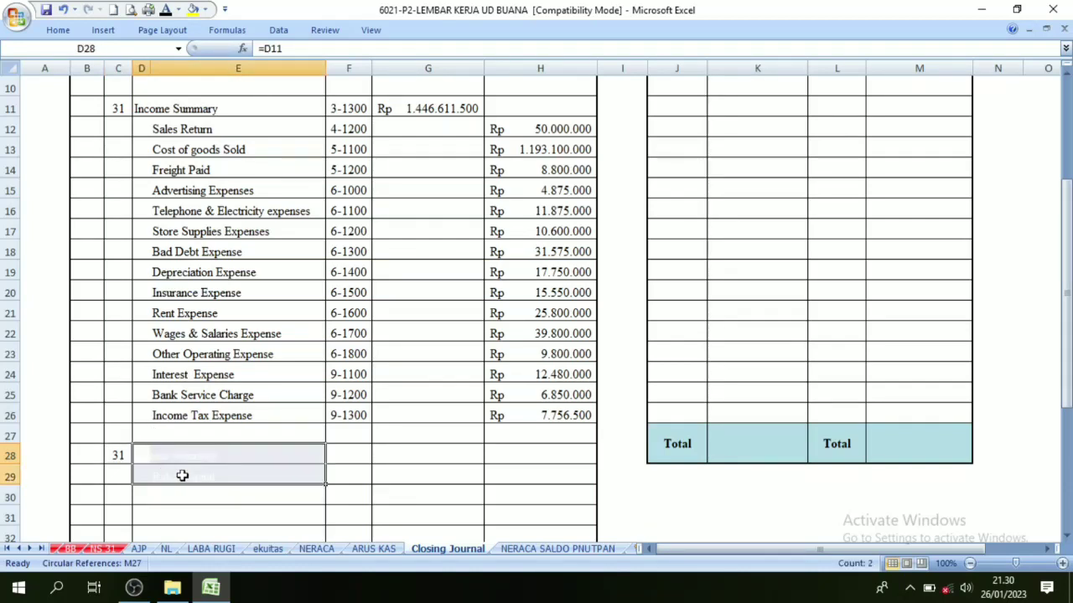
pyautogui.click(165, 10)
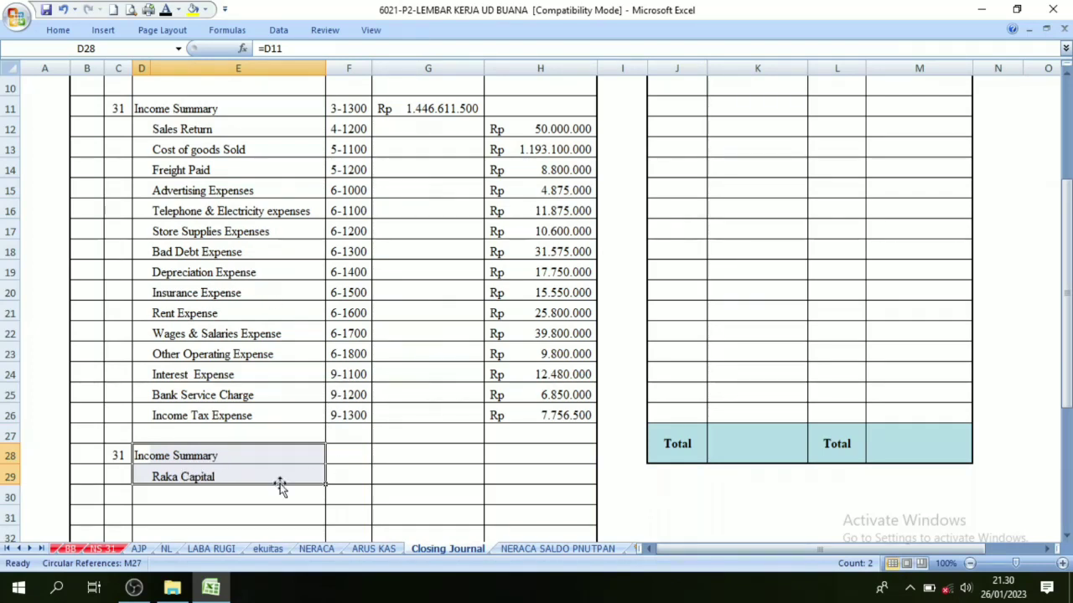
pyautogui.click(165, 477)
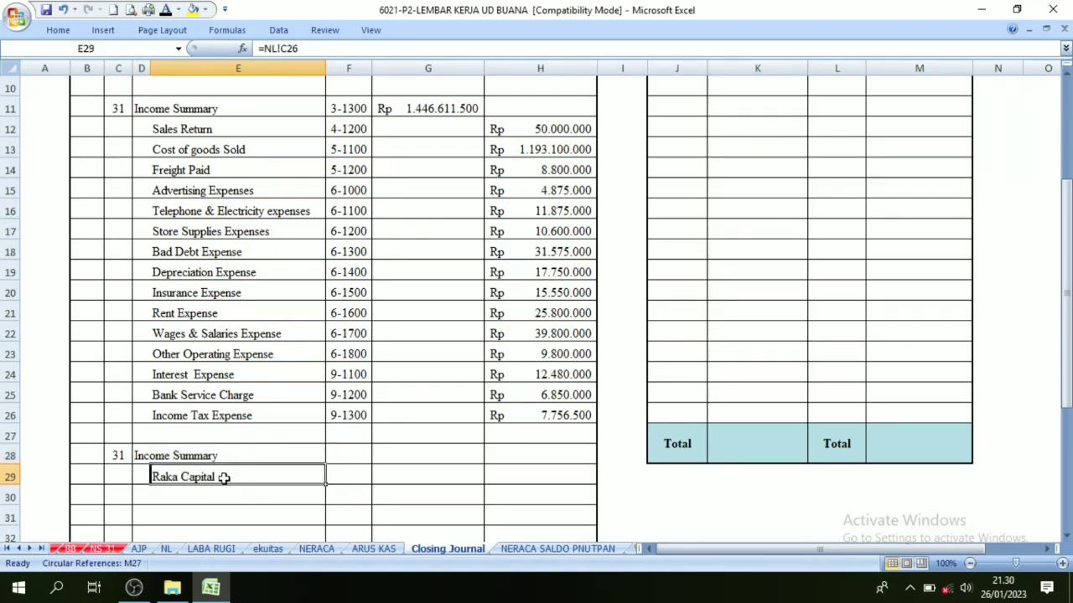
pyautogui.click(143, 455)
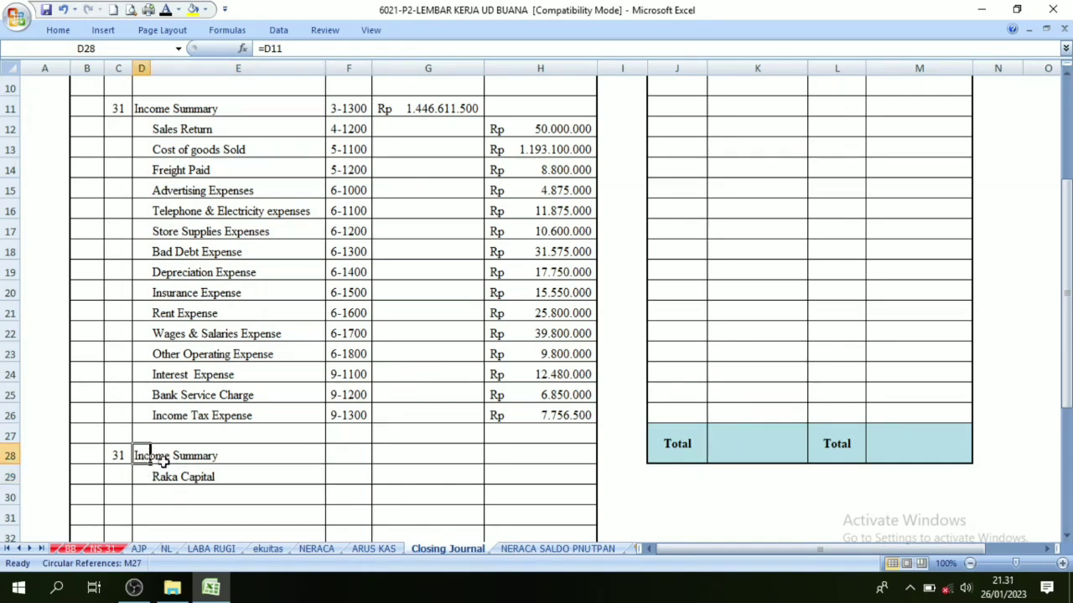
pyautogui.moveTo(335, 456); pyautogui.dragTo(338, 477)
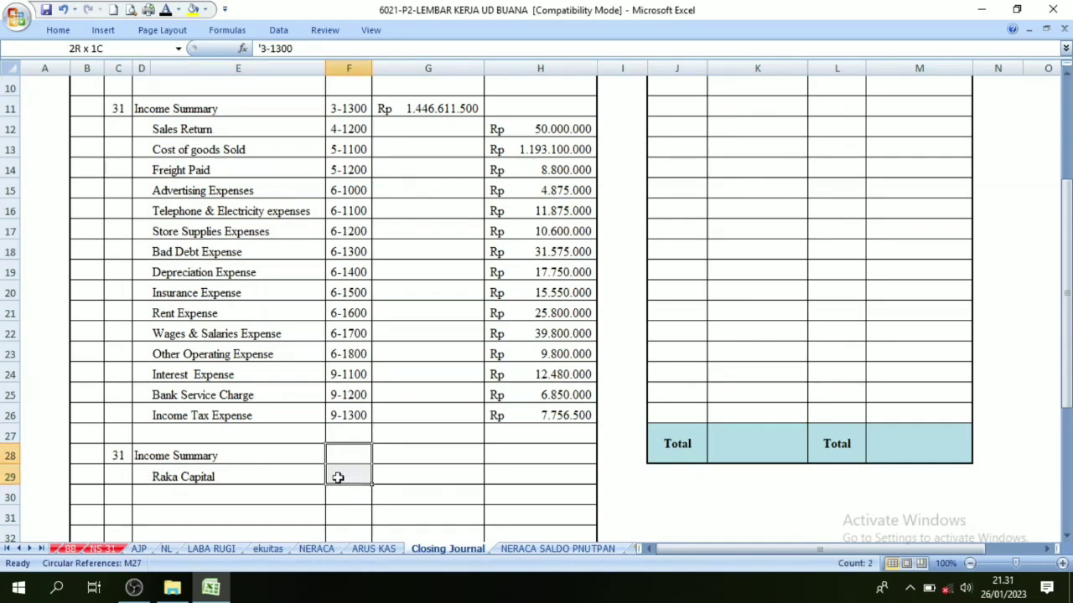
pyautogui.click(165, 9)
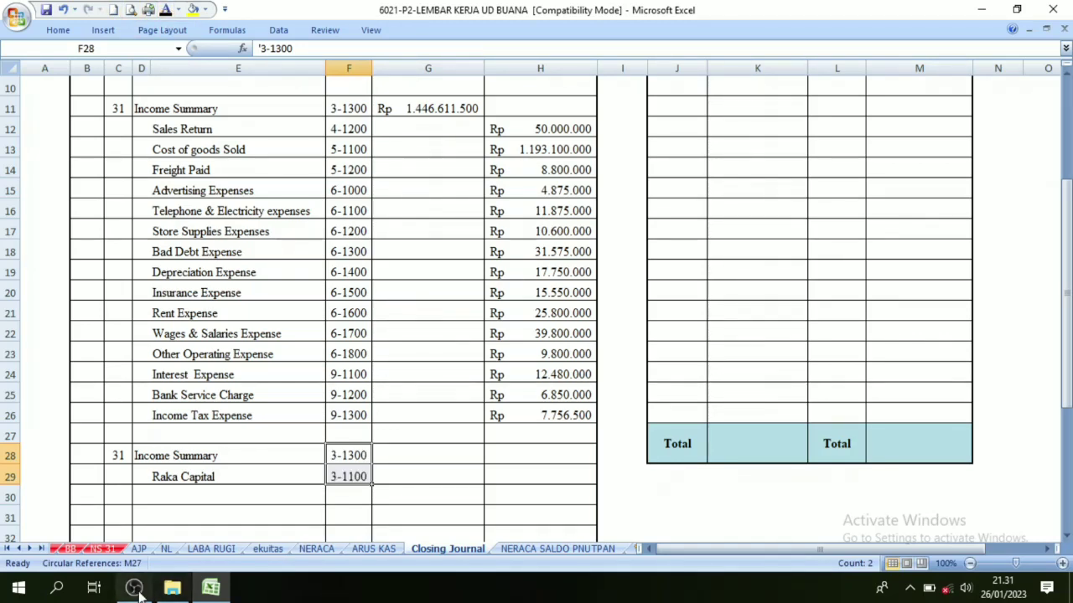
# Check the LABA BERSIH amount on the NL sheet and color the third closing entry's debit and credit amounts in G28:H29 black.
pyautogui.click(166, 549)
pyautogui.click(778, 463)
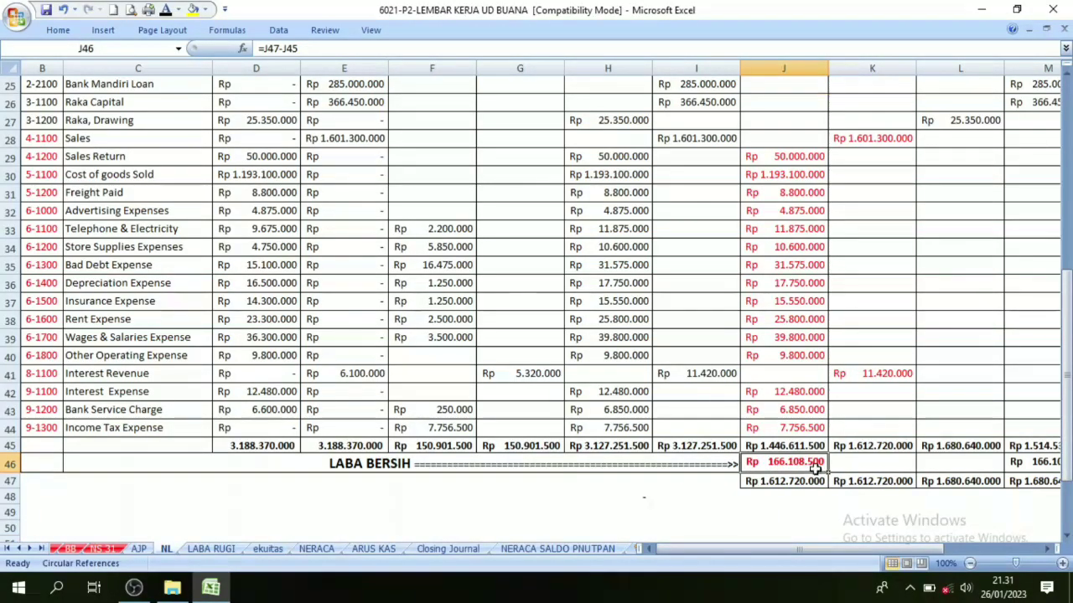
pyautogui.click(447, 549)
pyautogui.moveTo(430, 446); pyautogui.dragTo(546, 471)
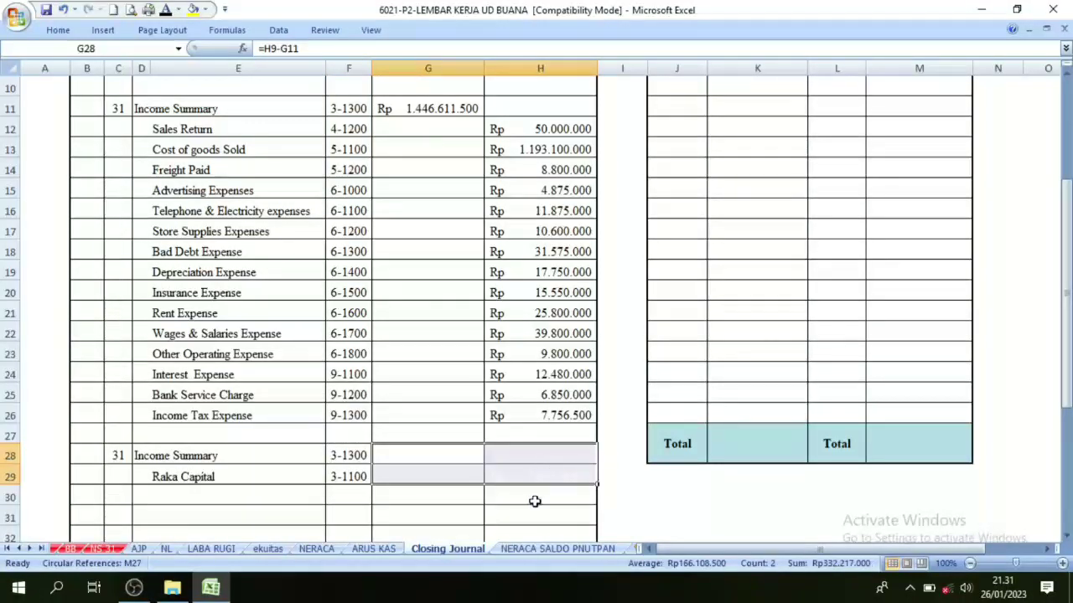
pyautogui.click(166, 11)
pyautogui.click(445, 386)
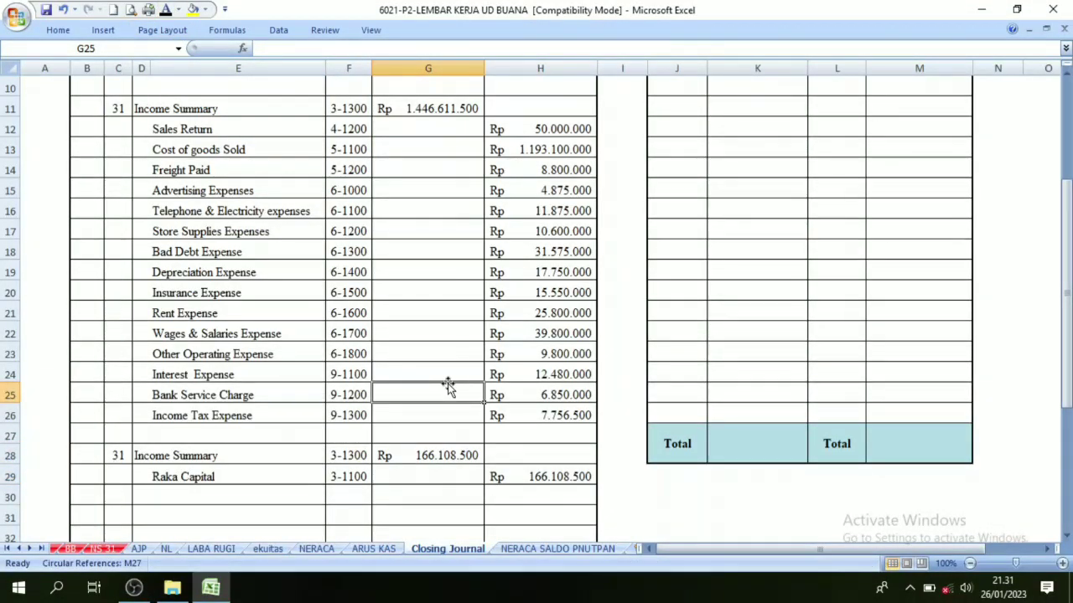
# Review the three Closing Journal entries, from the revenue and expense accounts to the transfer of Income Summary to the owner's capital.
pyautogui.scroll(3, 445, 383)
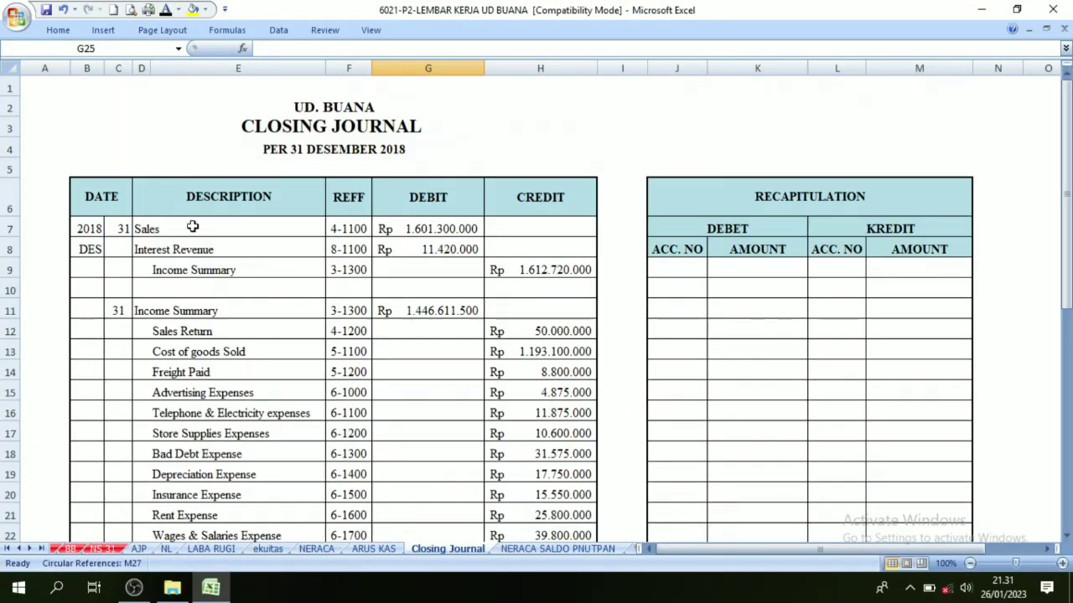
pyautogui.moveTo(167, 227); pyautogui.dragTo(172, 413)
pyautogui.scroll(-1, 201, 363)
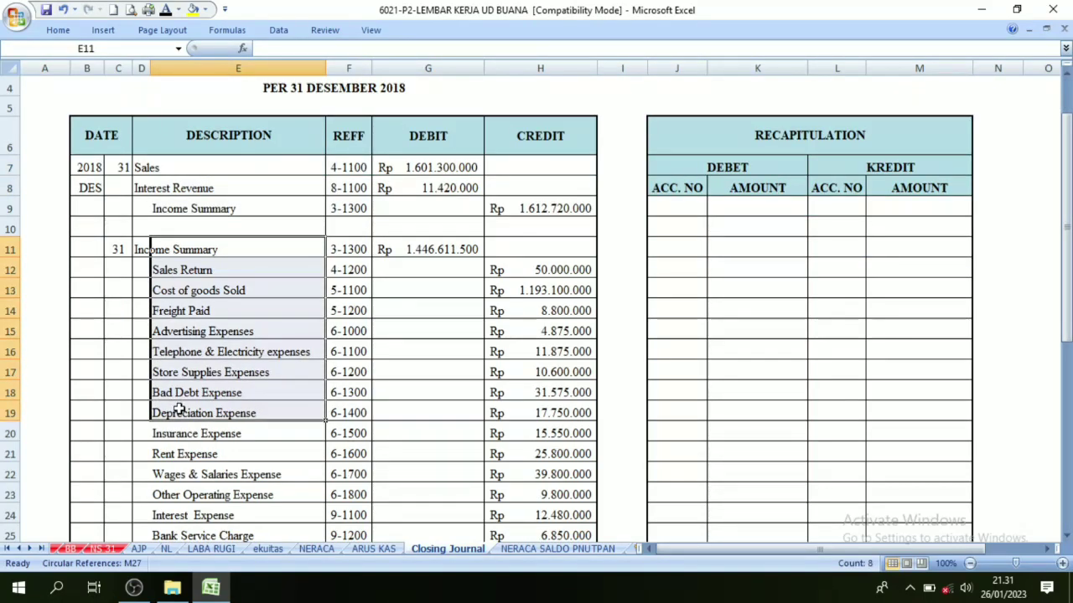
pyautogui.scroll(-3, 185, 426)
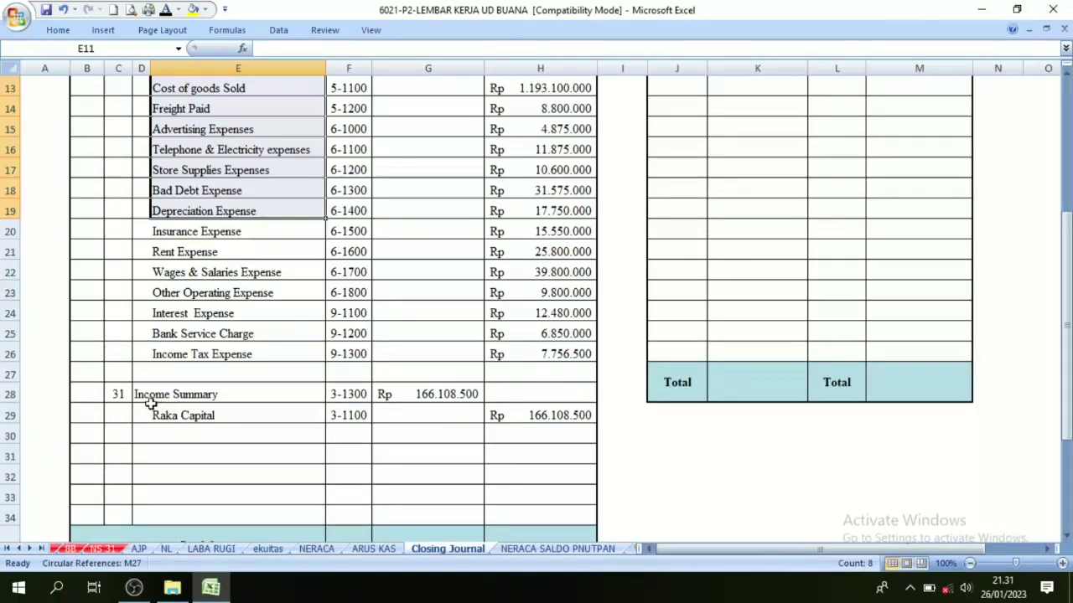
pyautogui.scroll(3, 322, 334)
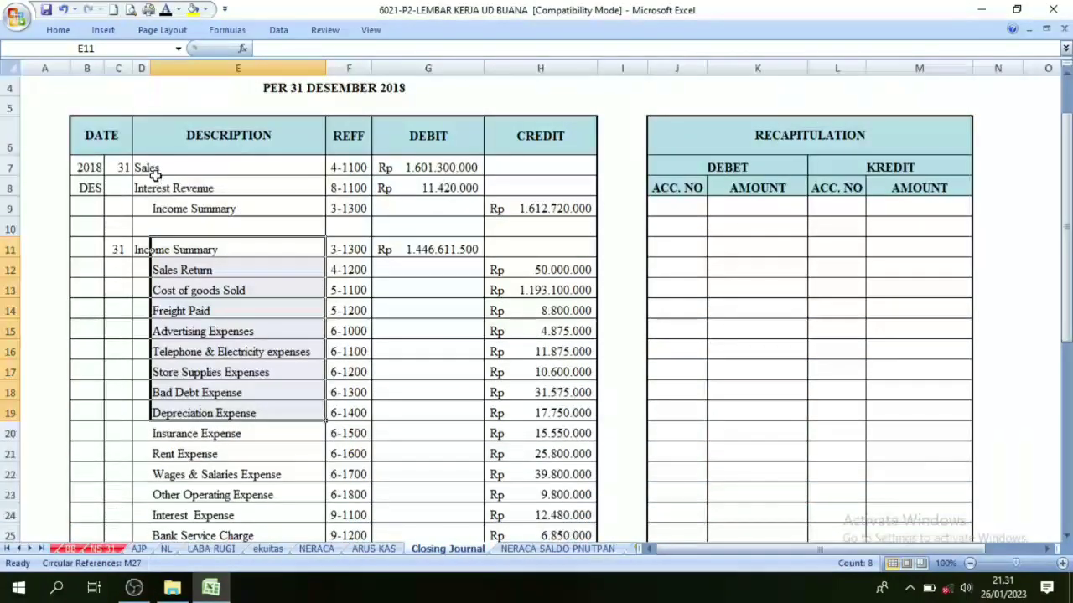
pyautogui.moveTo(148, 168); pyautogui.dragTo(155, 187)
pyautogui.moveTo(166, 268); pyautogui.dragTo(189, 457)
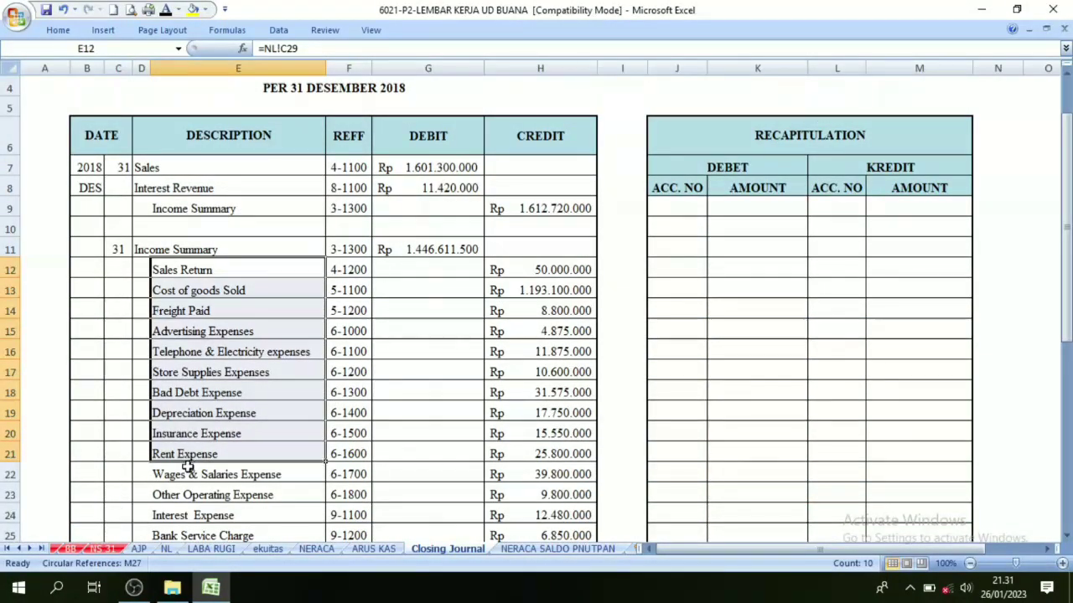
pyautogui.scroll(-2, 187, 470)
pyautogui.click(282, 475)
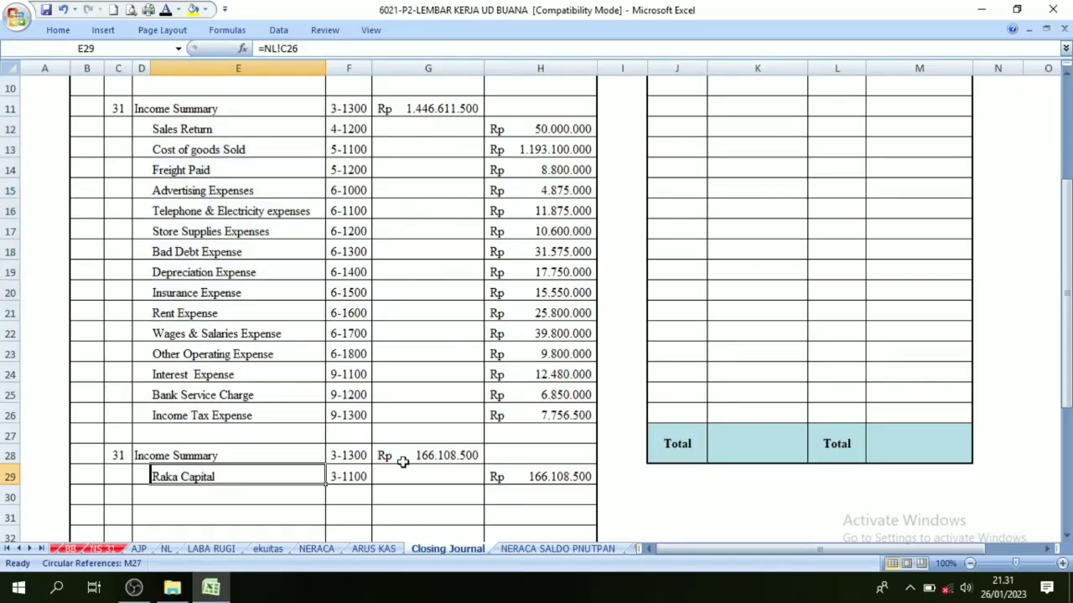
pyautogui.moveTo(402, 461); pyautogui.dragTo(533, 474)
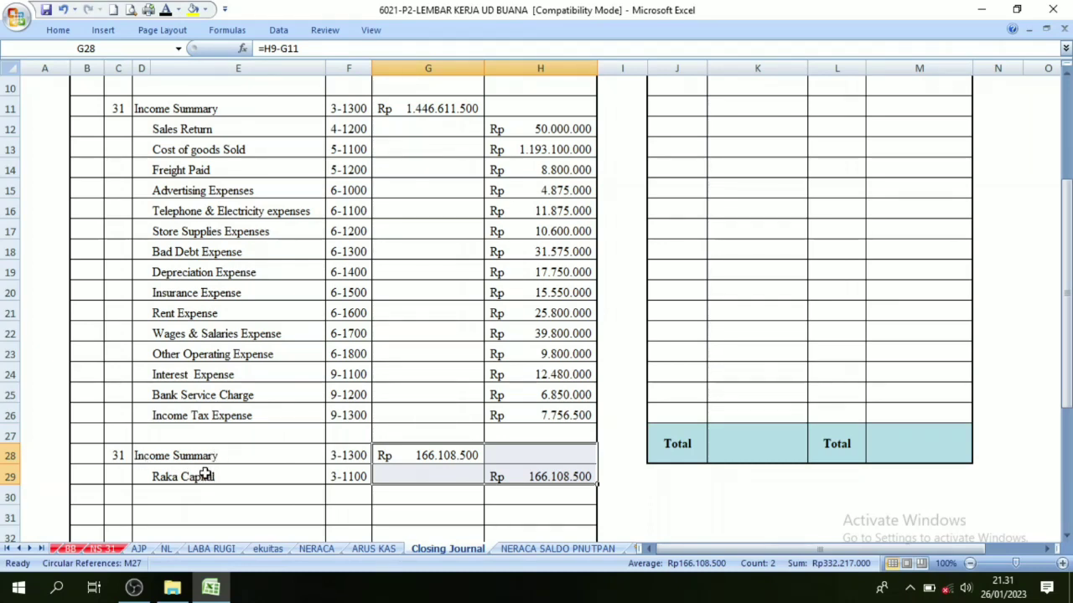
# Check the owner's capital and drawing accounts on the NL sheet and color the drawing amount in L27 red.
pyautogui.click(166, 549)
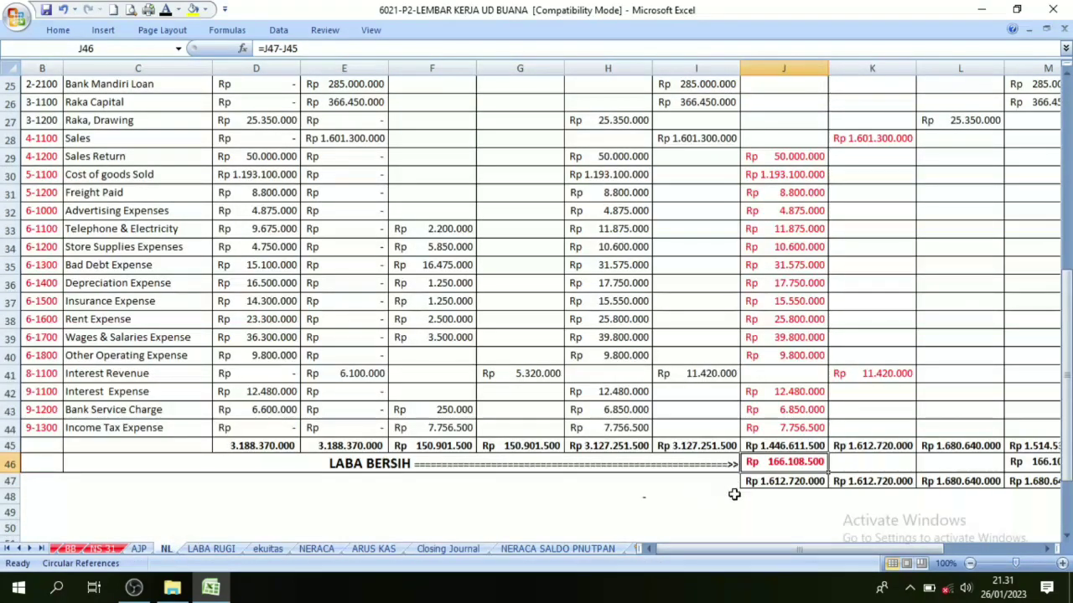
pyautogui.scroll(1, 764, 457)
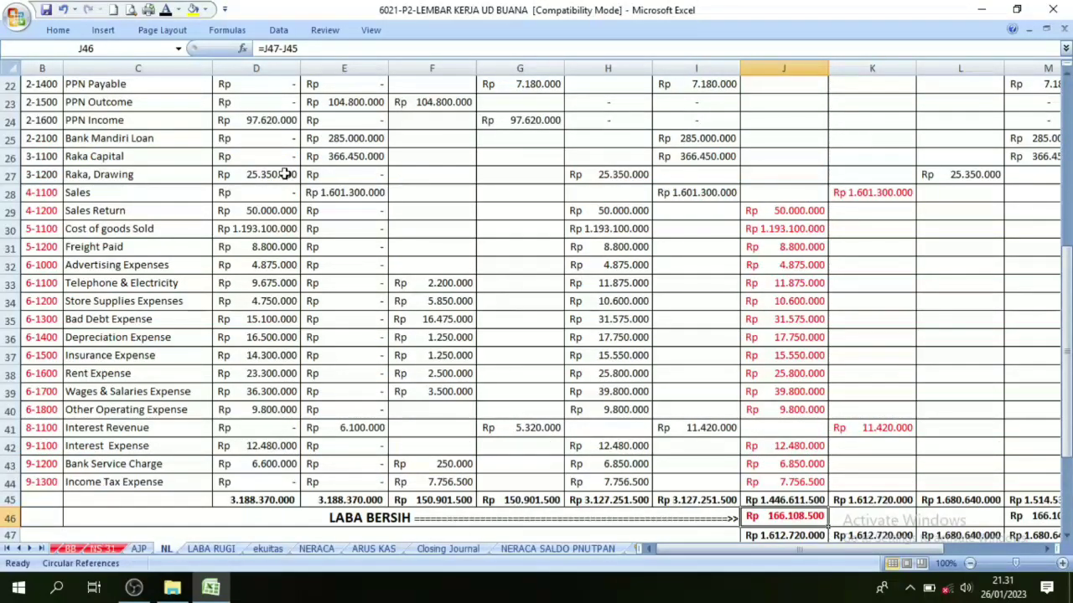
pyautogui.moveTo(52, 156); pyautogui.dragTo(48, 173)
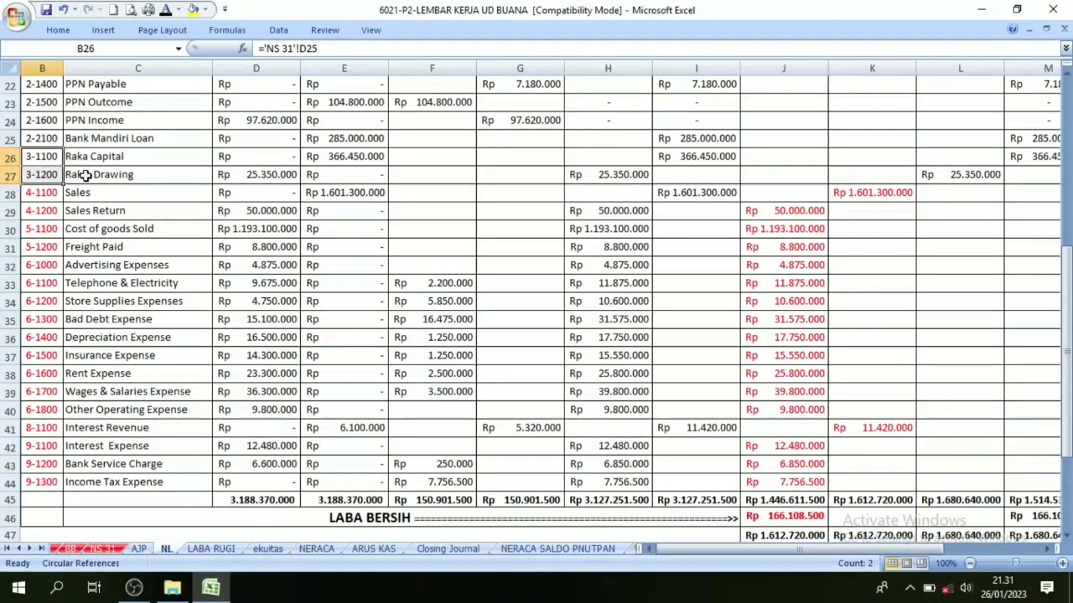
pyautogui.click(85, 175)
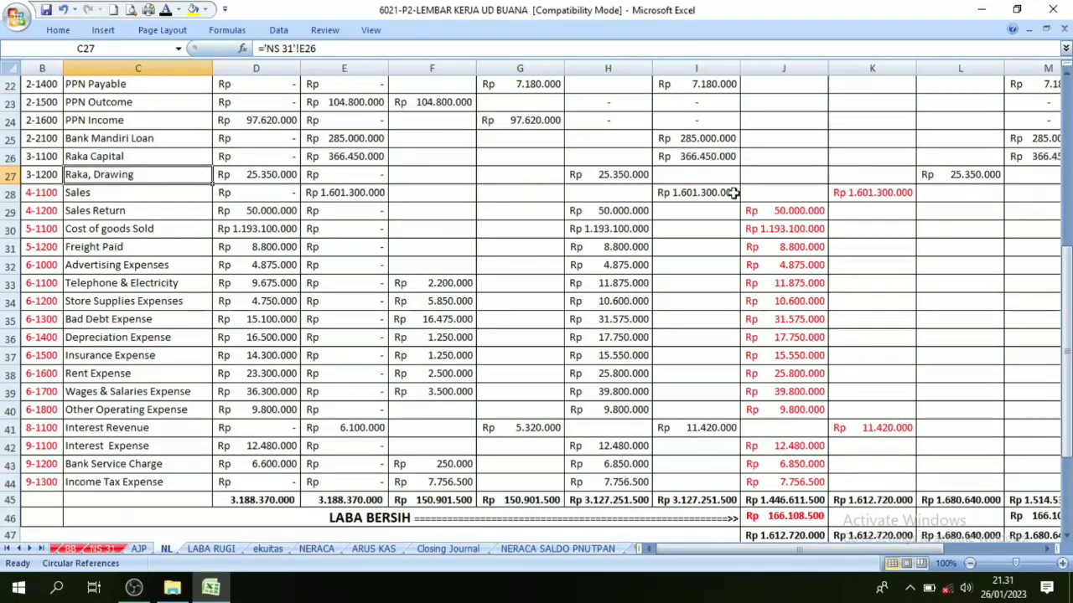
pyautogui.click(939, 182)
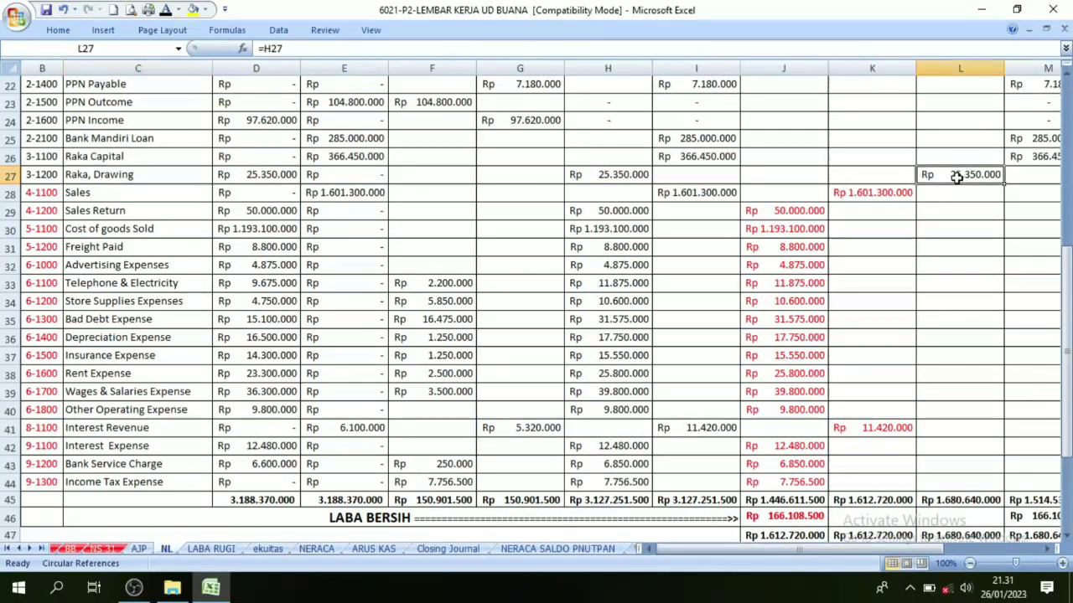
pyautogui.click(178, 10)
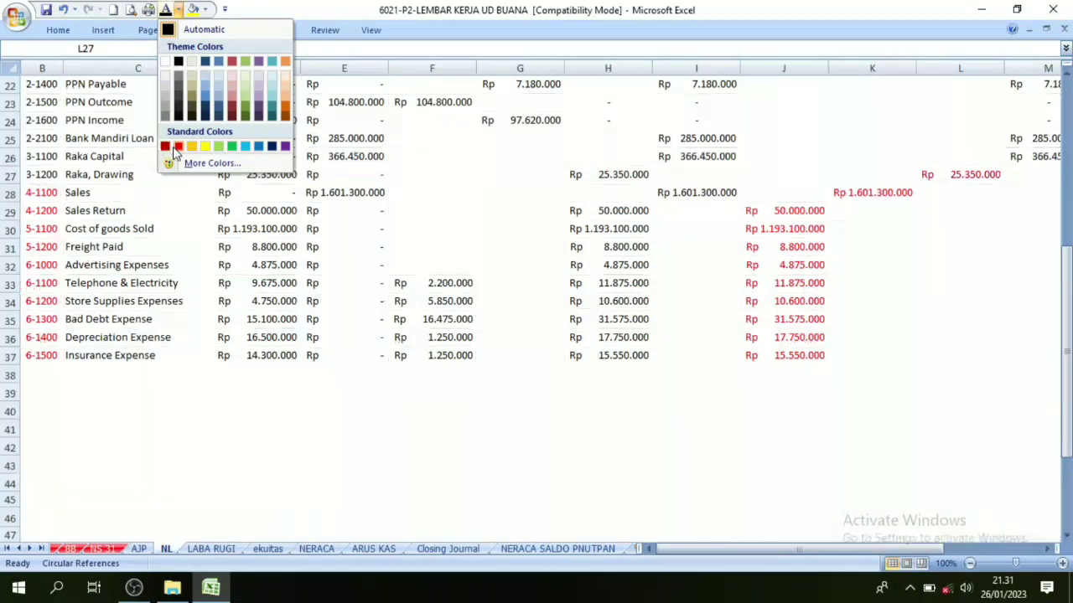
pyautogui.click(179, 148)
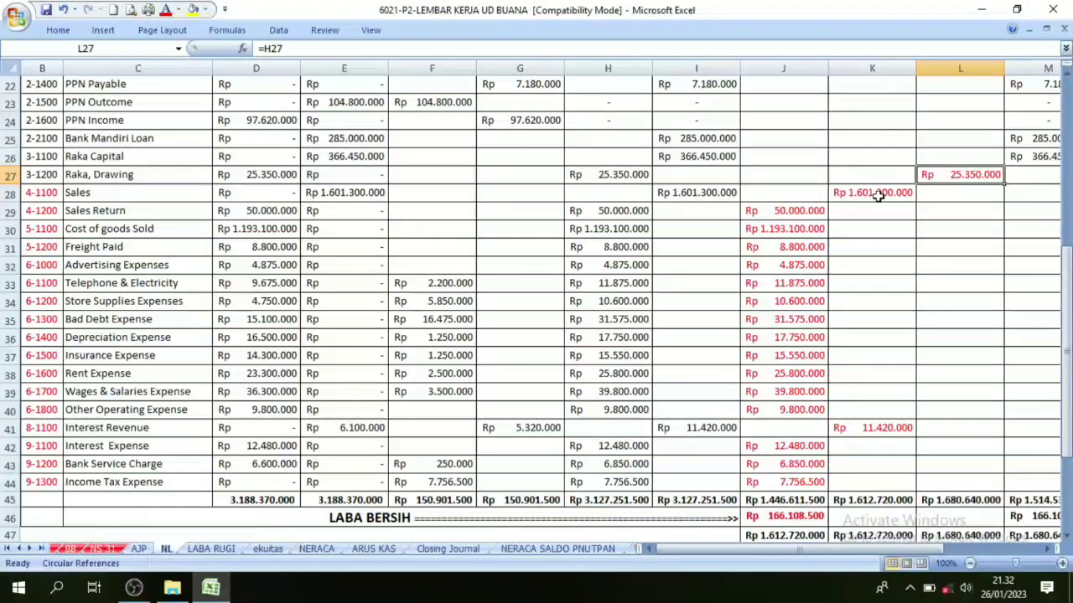
# Re-examine the Laba Rugi revenue amounts in column K and expense amounts in column J, from row 28 down.
pyautogui.moveTo(877, 193); pyautogui.dragTo(881, 427)
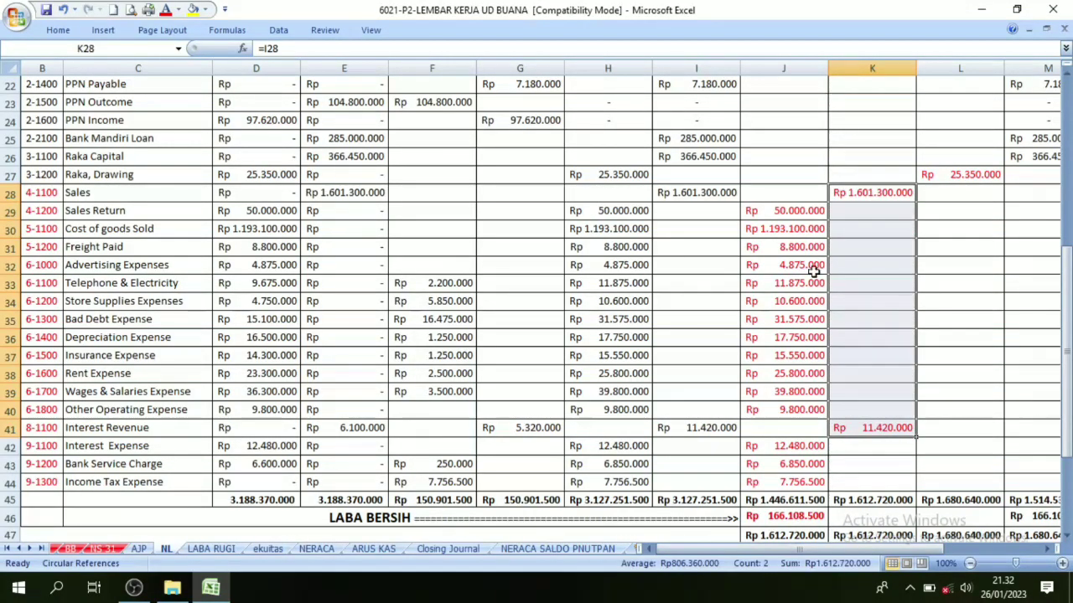
pyautogui.moveTo(783, 210); pyautogui.dragTo(782, 452)
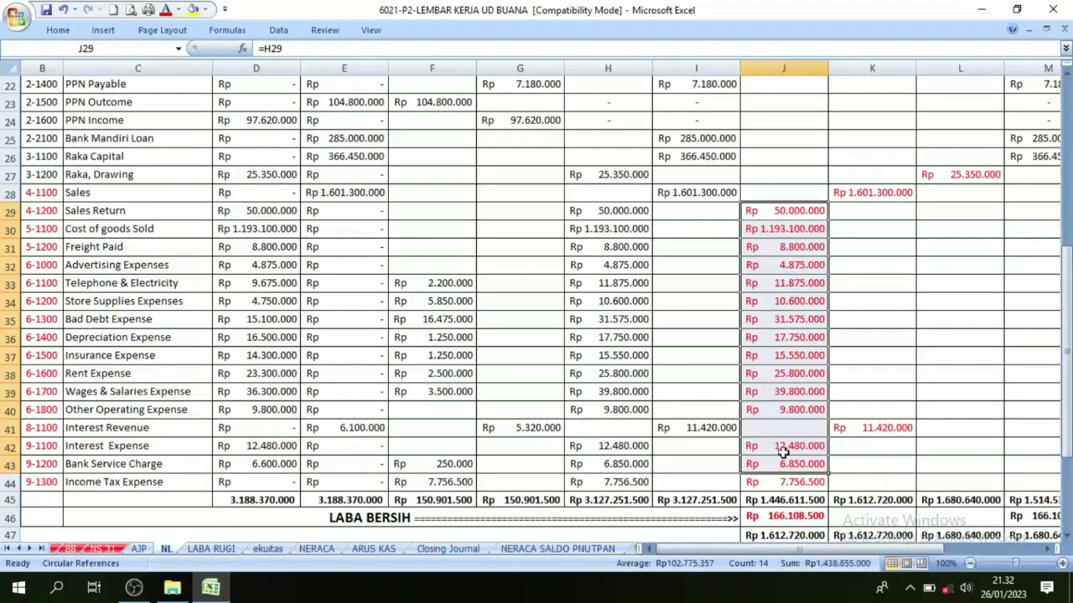
pyautogui.moveTo(857, 195); pyautogui.dragTo(872, 446)
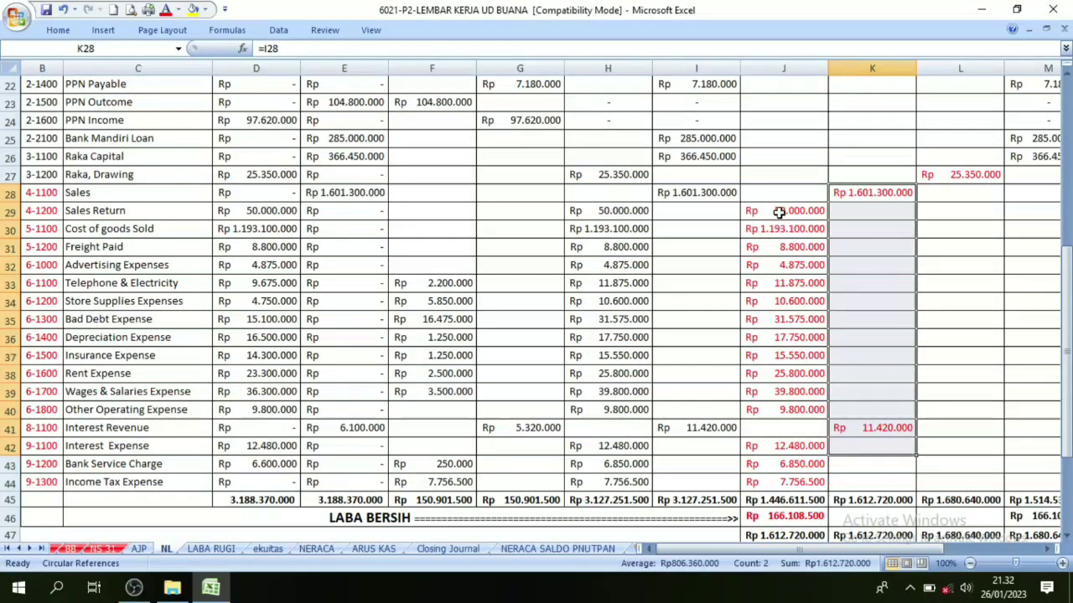
# Examine the expense amounts, LABA BERSIH and the owner's drawing account in the Neraca debit column on the NL sheet.
pyautogui.moveTo(779, 212); pyautogui.dragTo(792, 433)
pyautogui.click(788, 519)
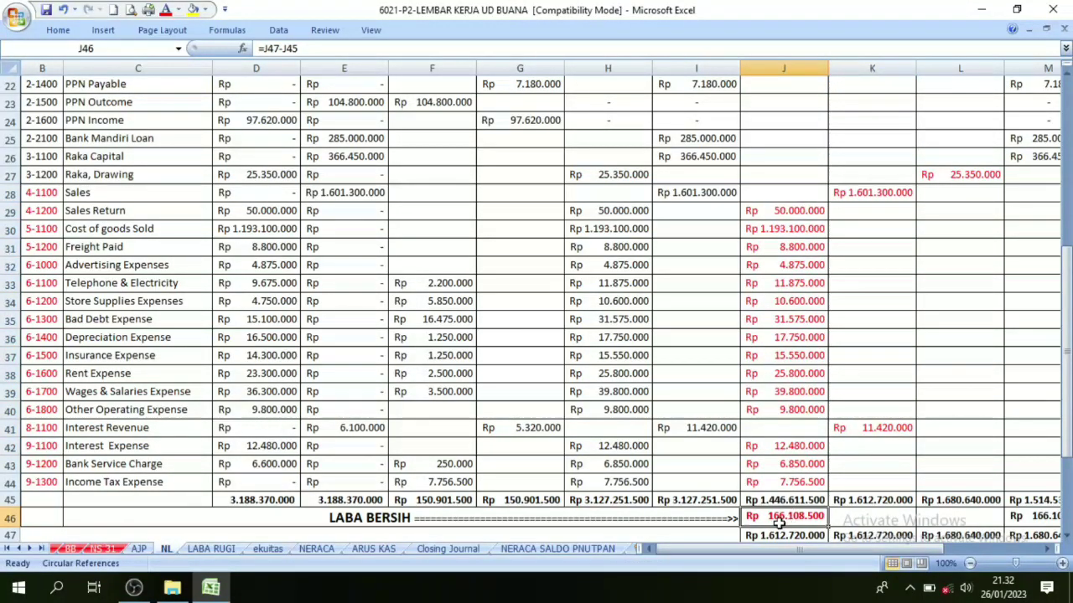
pyautogui.click(941, 179)
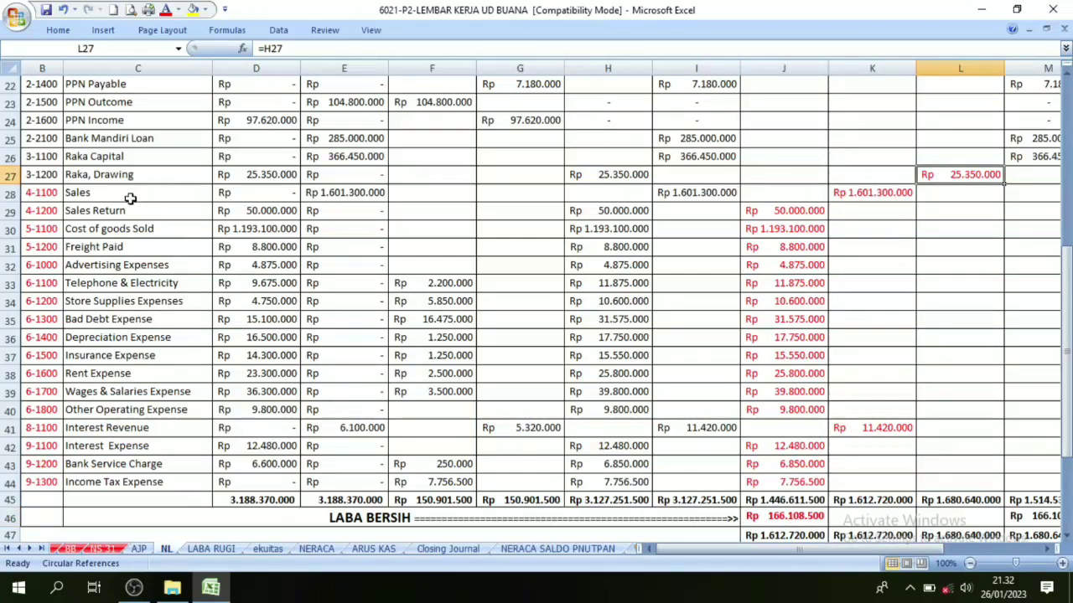
pyautogui.click(99, 178)
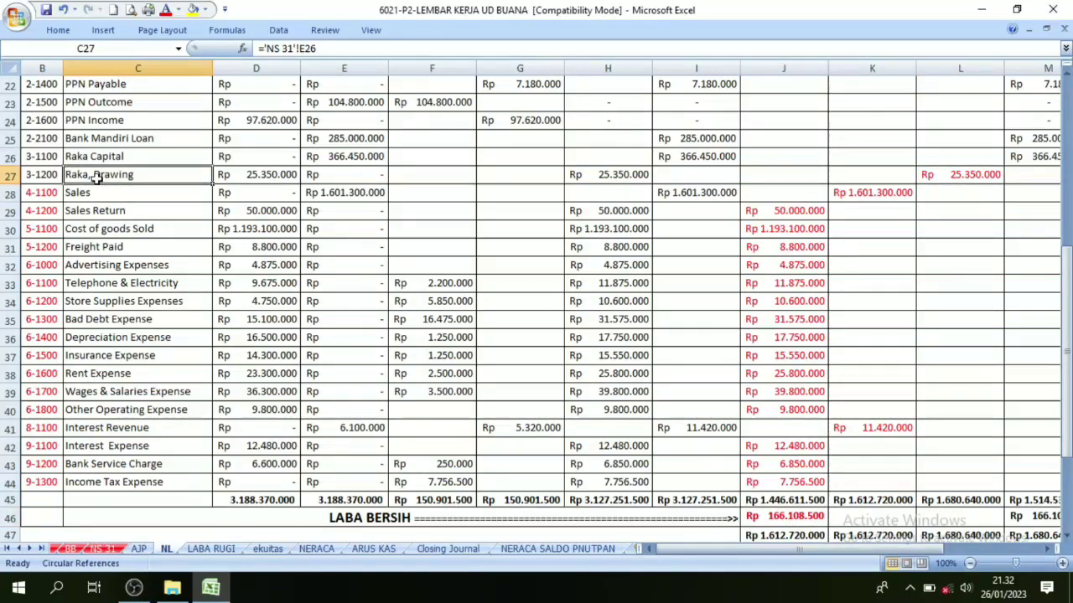
pyautogui.click(961, 178)
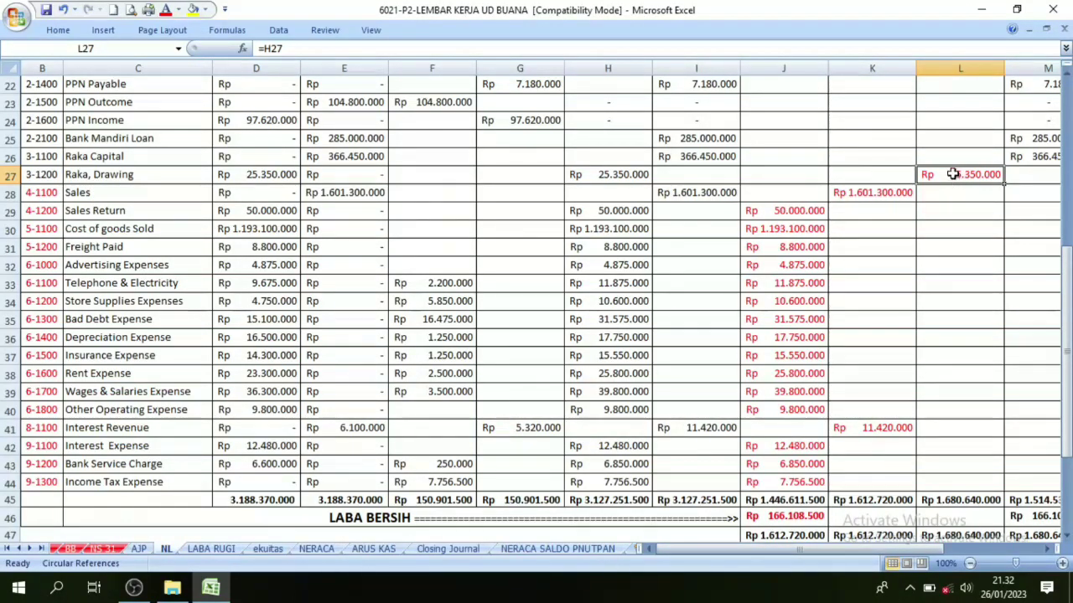
pyautogui.scroll(6, 955, 173)
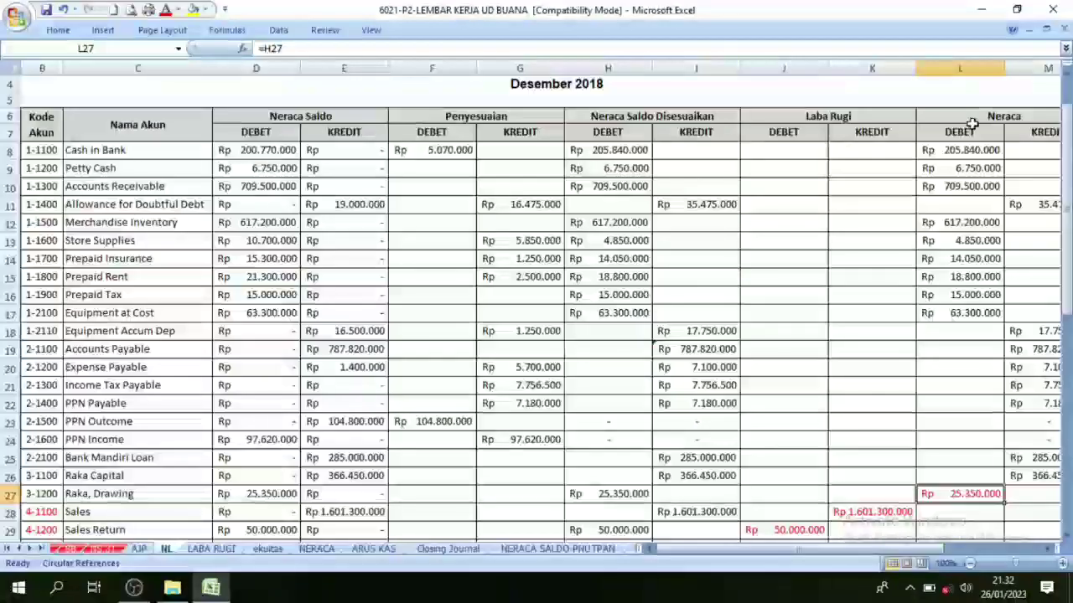
pyautogui.scroll(-3, 922, 435)
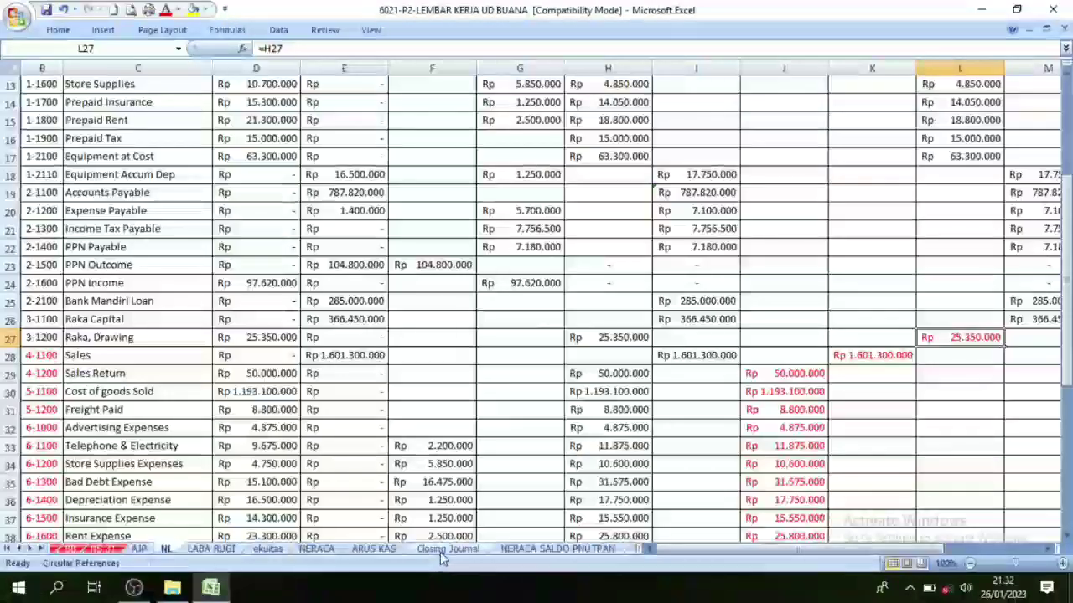
# On the Closing Journal sheet, set the fourth entry's date in C31 and account names in D31:E32 to the automatic black font color.
pyautogui.click(444, 549)
pyautogui.scroll(-2, 404, 494)
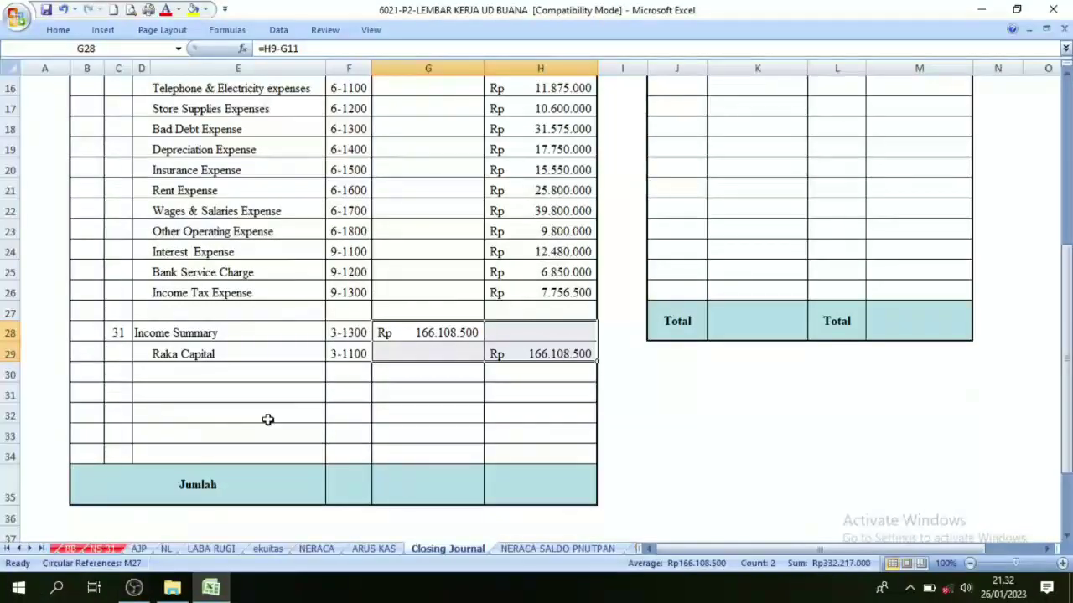
pyautogui.click(119, 391)
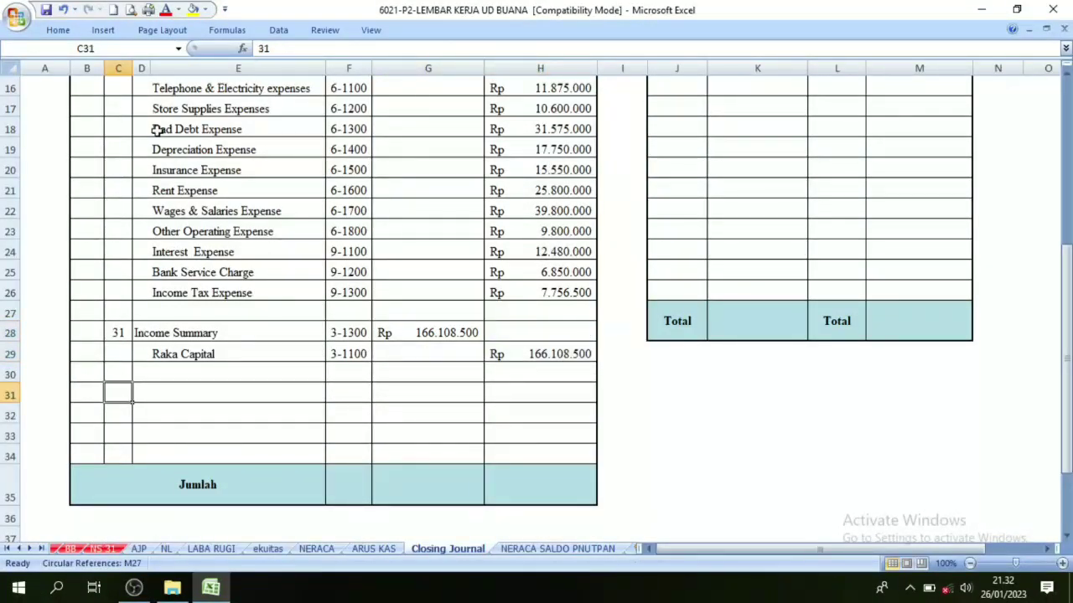
pyautogui.click(174, 9)
pyautogui.click(201, 28)
pyautogui.moveTo(144, 402); pyautogui.dragTo(187, 415)
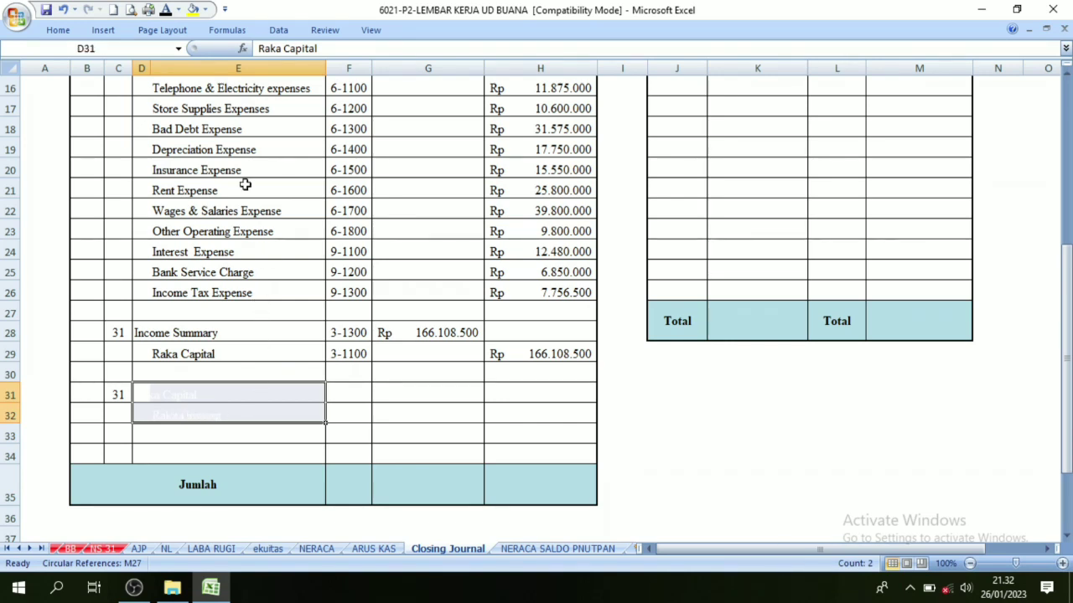
pyautogui.click(165, 9)
# Color the fourth entry's reference codes for the capital and drawing accounts in F31:F32 black.
pyautogui.click(189, 389)
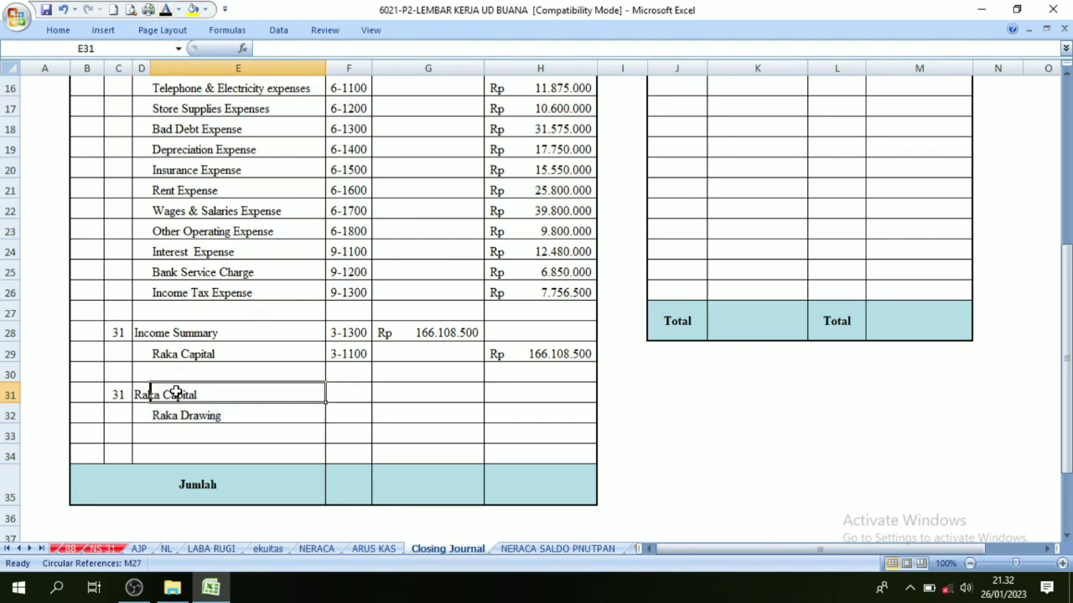
pyautogui.click(210, 415)
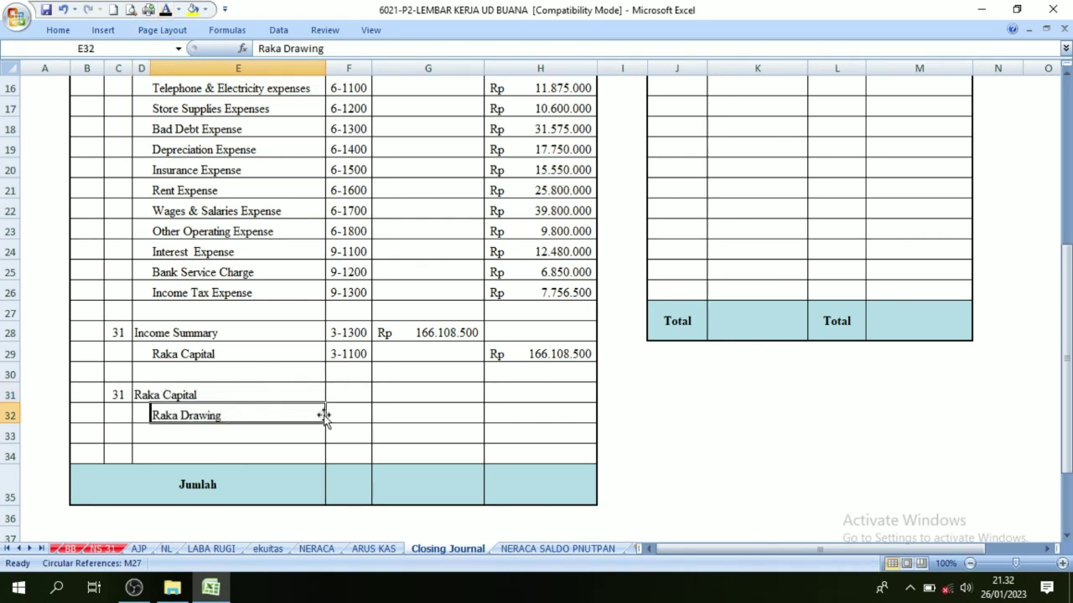
pyautogui.moveTo(347, 394); pyautogui.dragTo(347, 417)
pyautogui.click(172, 12)
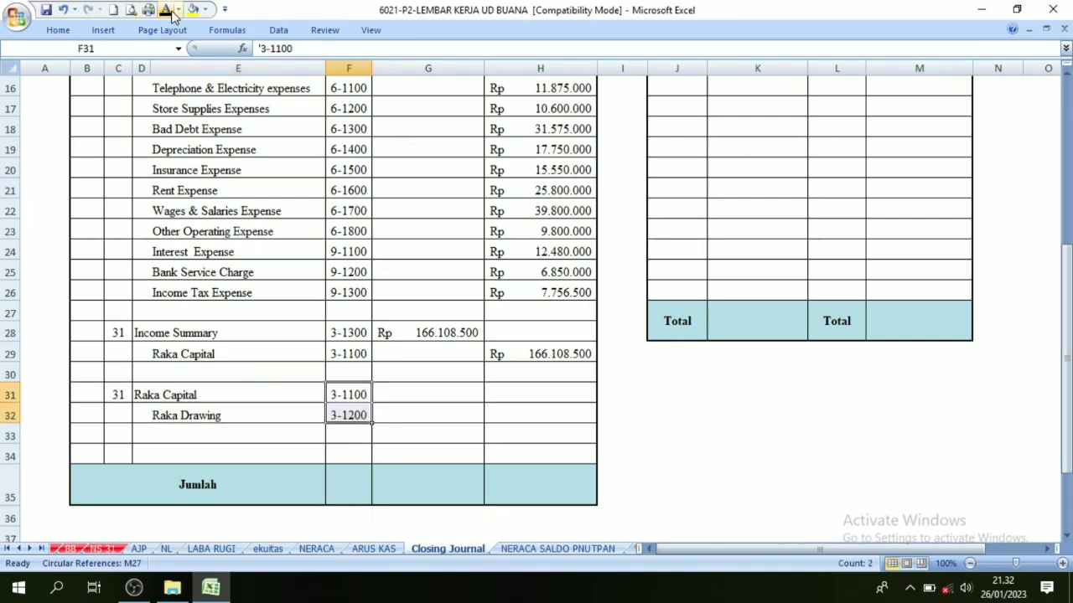
# Check the owner's drawing amount on the NL sheet and color the fourth closing entry's amounts in G31:H32 black.
pyautogui.click(166, 548)
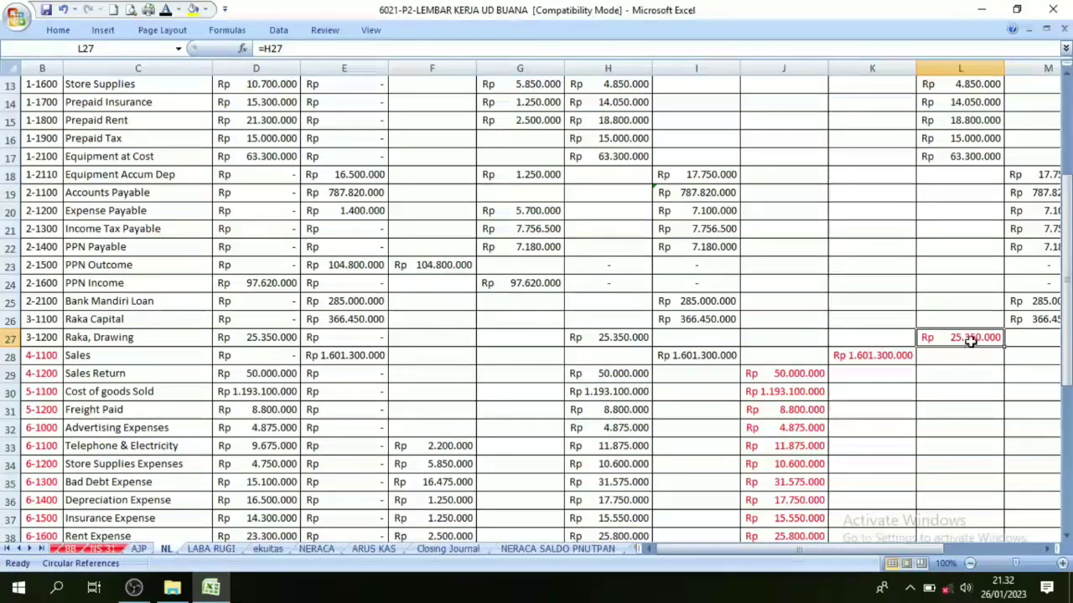
pyautogui.click(447, 548)
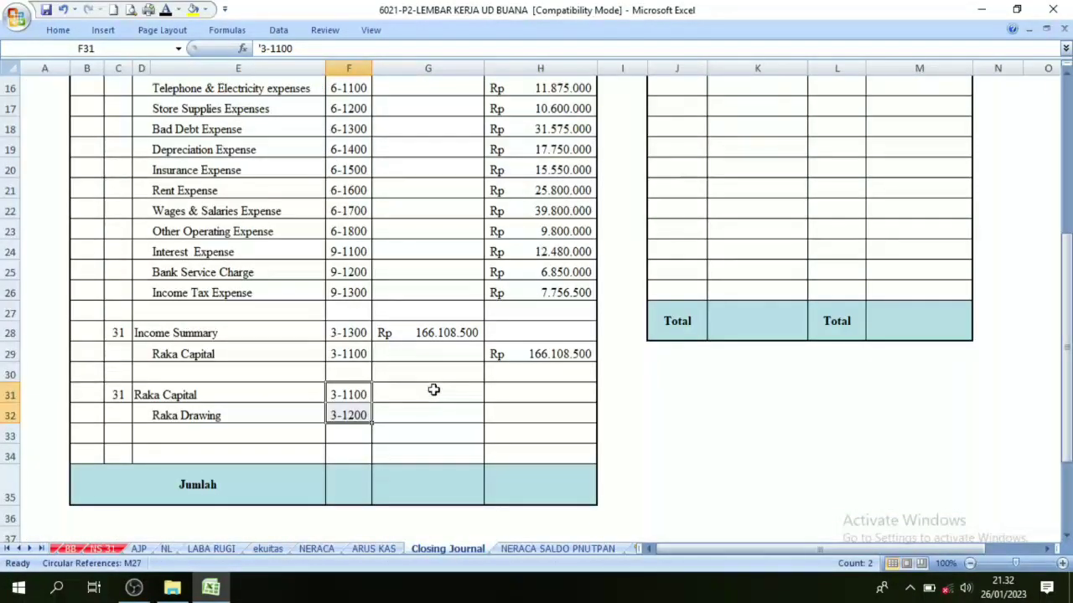
pyautogui.moveTo(432, 394); pyautogui.dragTo(514, 415)
pyautogui.click(164, 8)
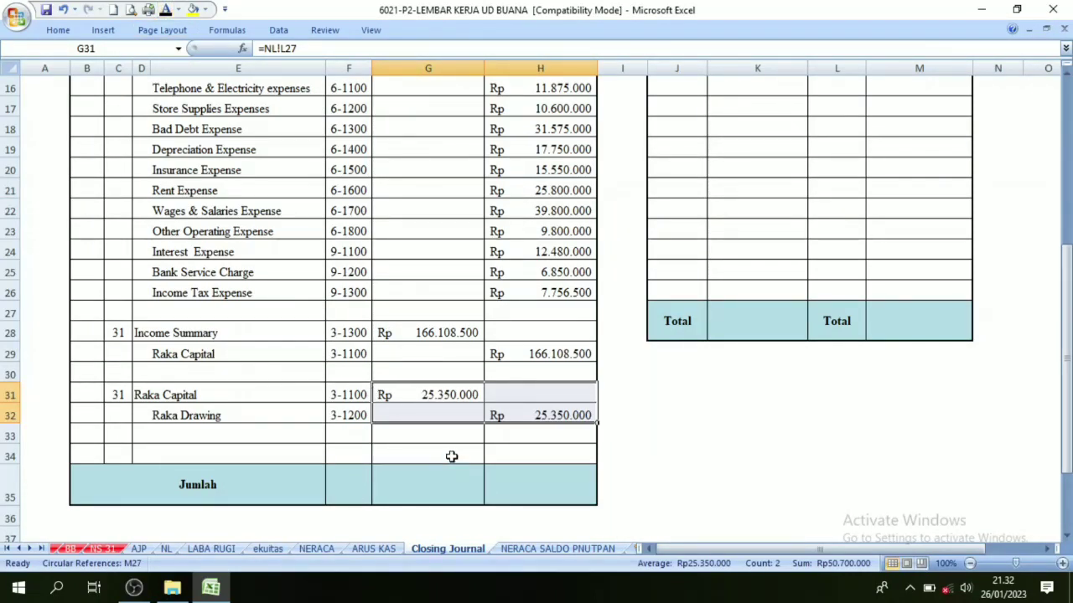
# Review the four Closing Journal entries, from closing revenue and expenses to Income Summary and the owner's drawing.
pyautogui.scroll(2, 430, 440)
pyautogui.scroll(4, 381, 433)
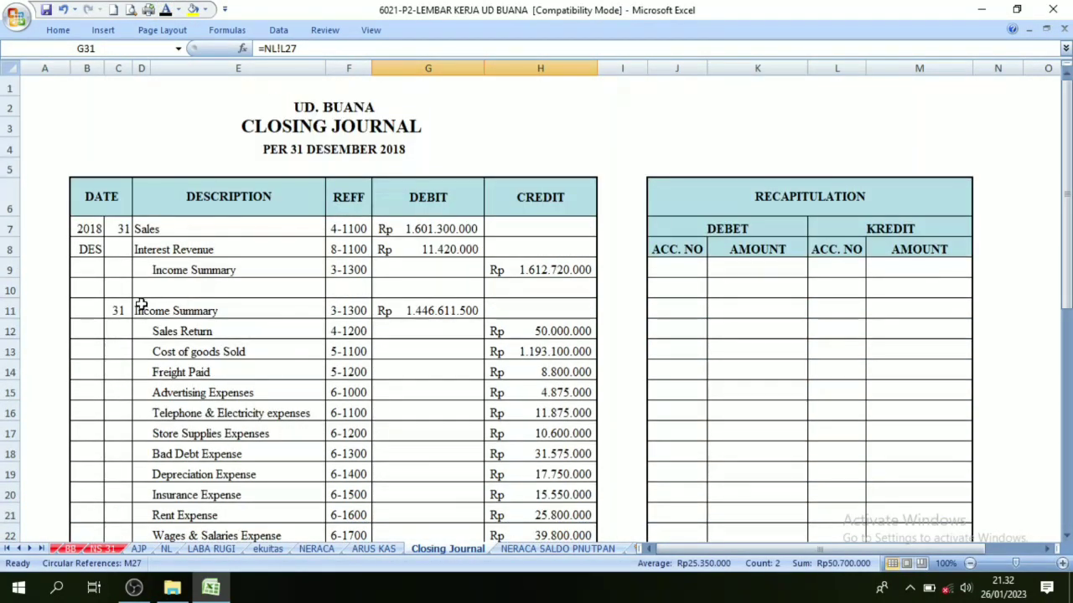
pyautogui.click(109, 228)
pyautogui.moveTo(110, 228); pyautogui.dragTo(501, 290)
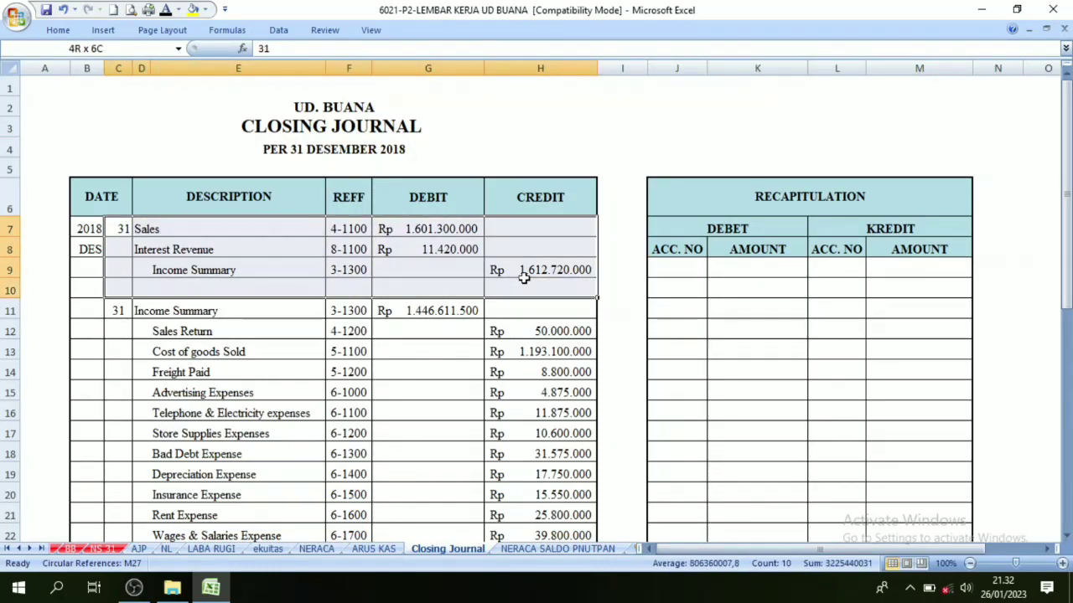
pyautogui.scroll(-1, 204, 291)
pyautogui.moveTo(168, 248); pyautogui.dragTo(192, 412)
pyautogui.scroll(-3, 191, 411)
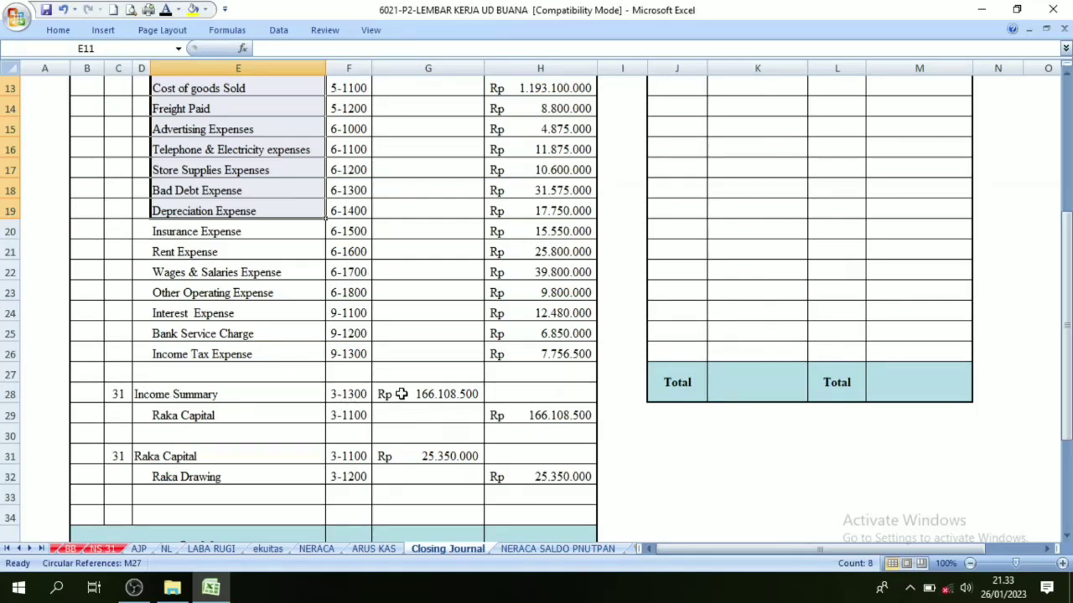
pyautogui.moveTo(403, 394); pyautogui.dragTo(416, 415)
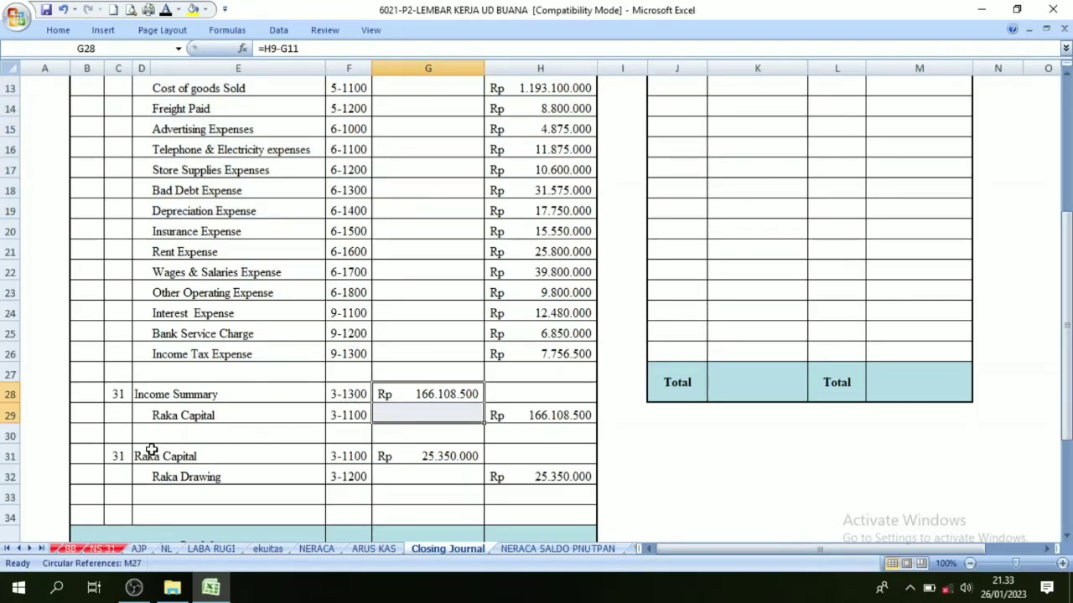
pyautogui.moveTo(151, 450); pyautogui.dragTo(517, 496)
pyautogui.scroll(-1, 536, 479)
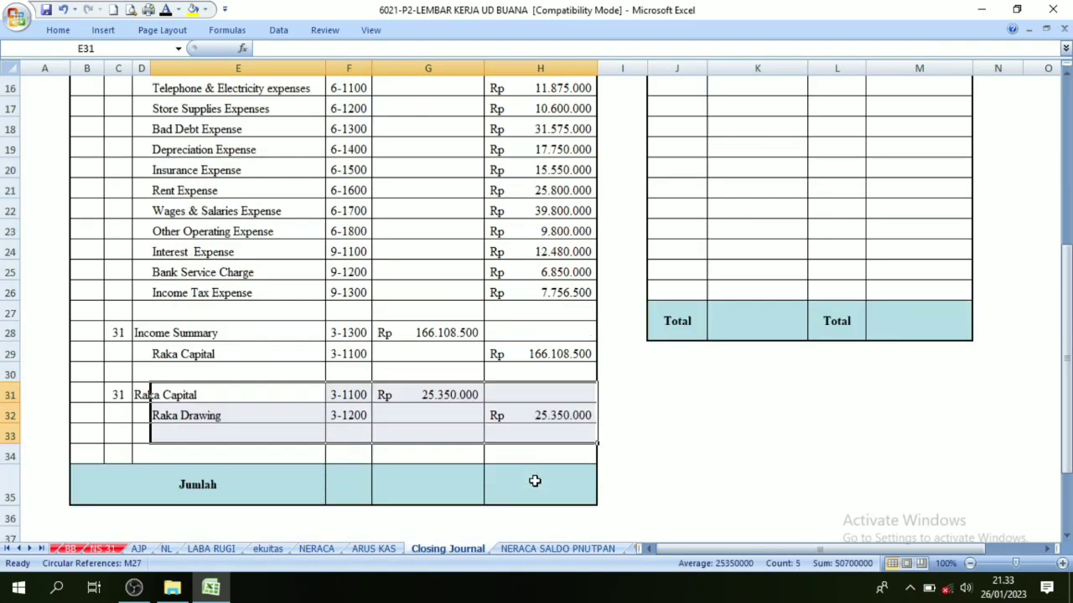
# Color the Jumlah debit and credit totals in G35:H35 black.
pyautogui.moveTo(436, 484); pyautogui.dragTo(537, 490)
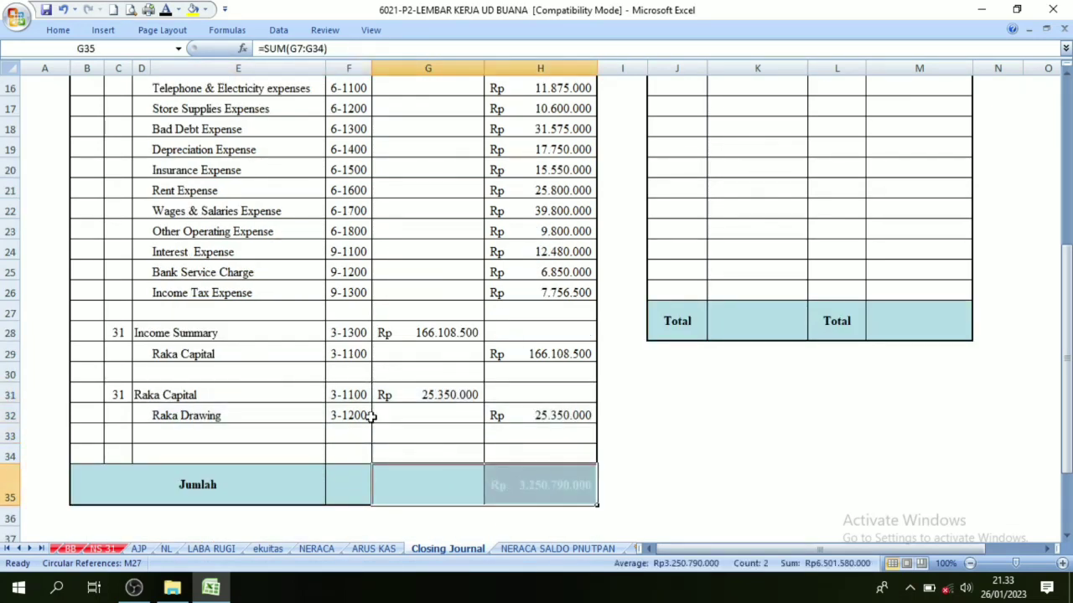
pyautogui.click(165, 9)
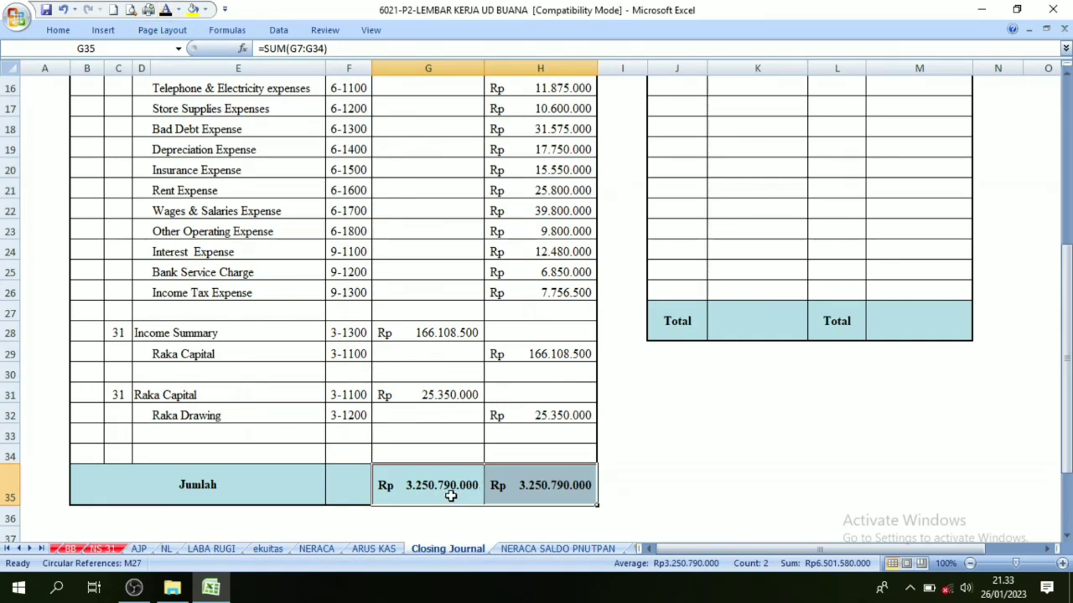
pyautogui.click(600, 495)
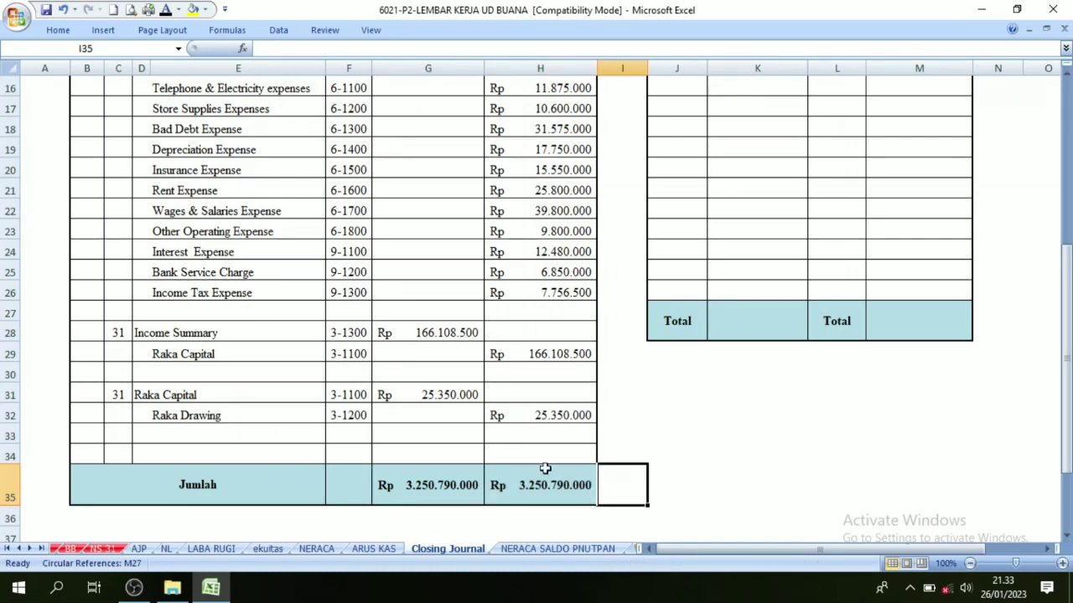
# Look over the completed Closing Journal and the Recapitulation table's Debet and Kredit headings for account number and amount.
pyautogui.scroll(5, 545, 468)
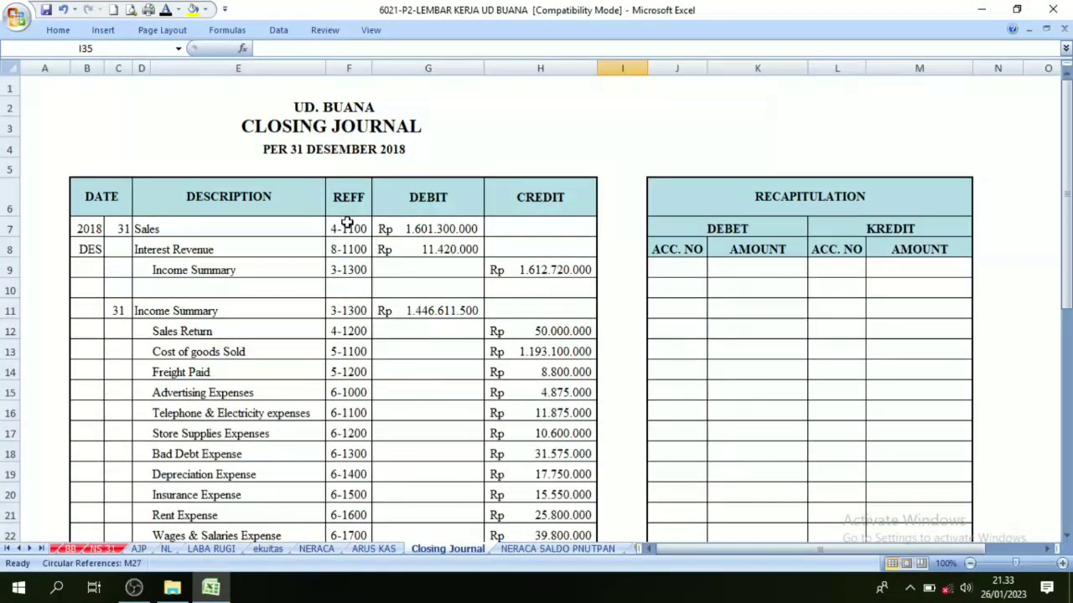
pyautogui.scroll(-1, 381, 260)
pyautogui.scroll(1, 383, 278)
pyautogui.scroll(-6, 273, 251)
pyautogui.scroll(5, 383, 330)
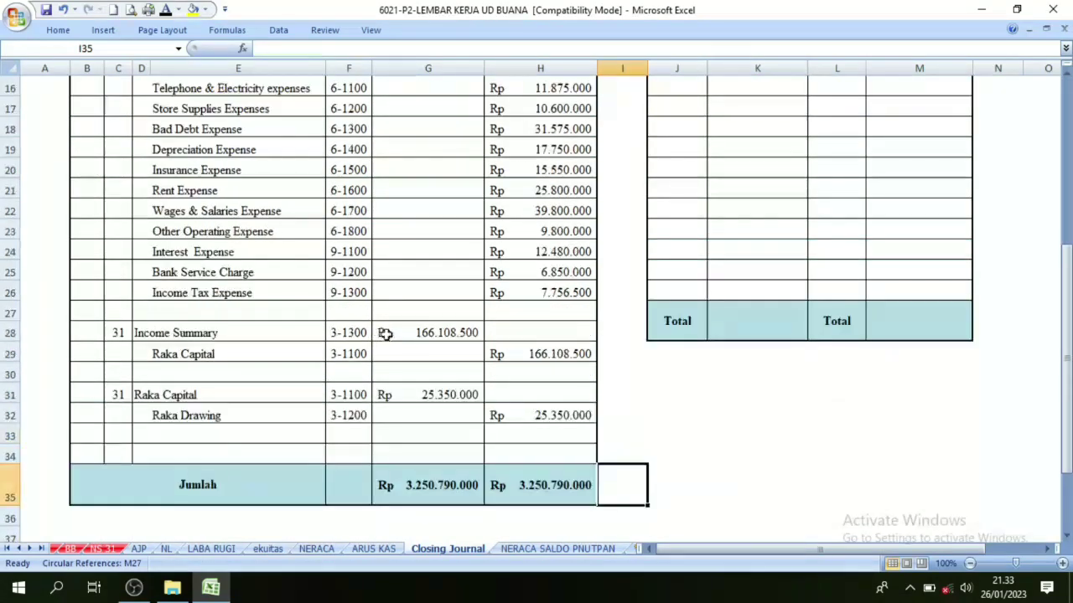
pyautogui.scroll(1, 452, 344)
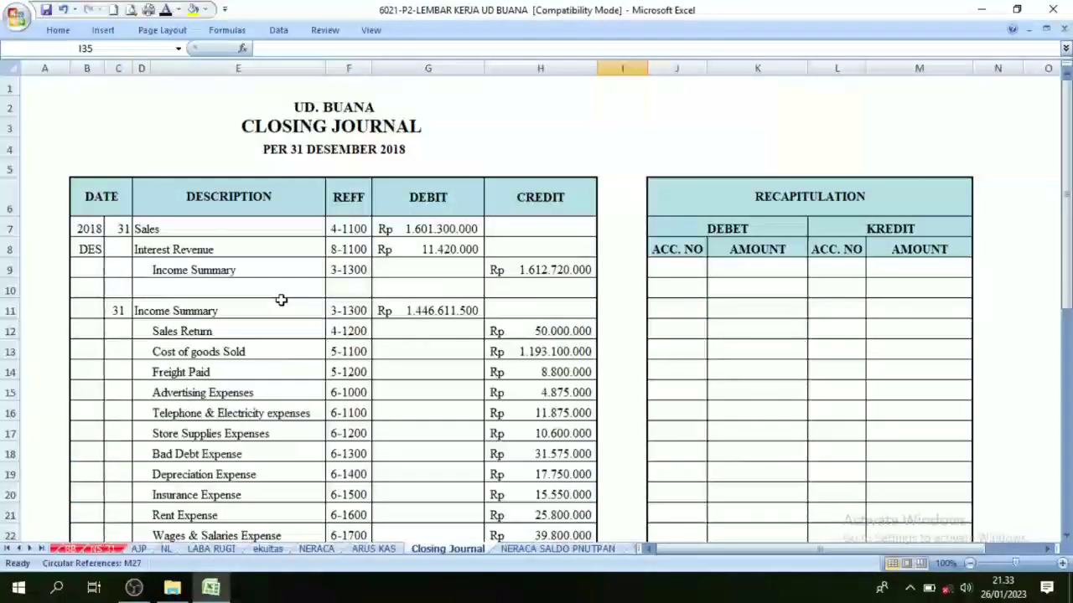
pyautogui.click(842, 196)
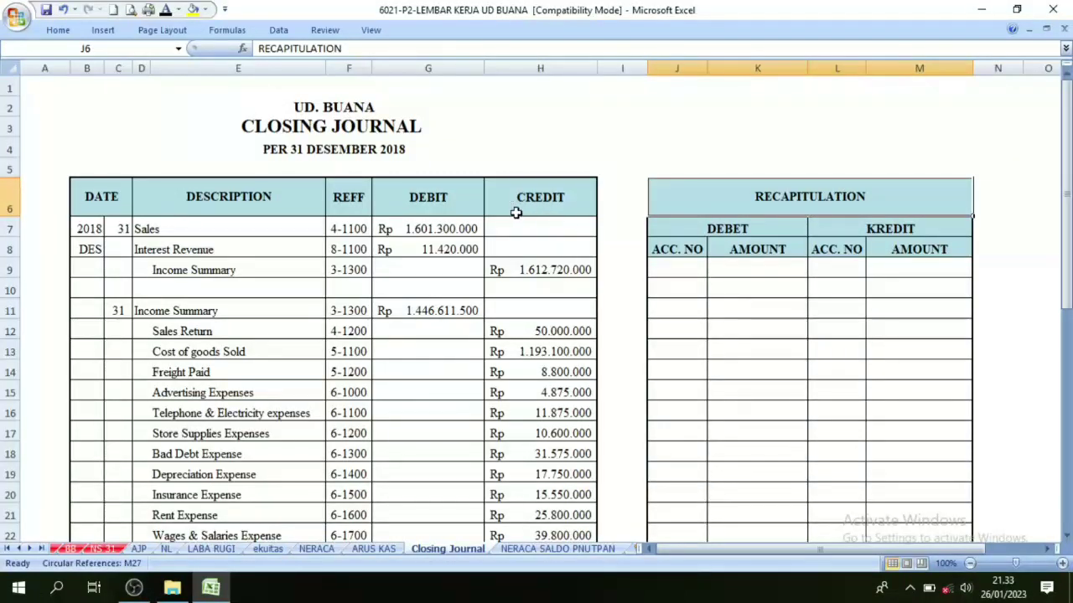
pyautogui.click(681, 226)
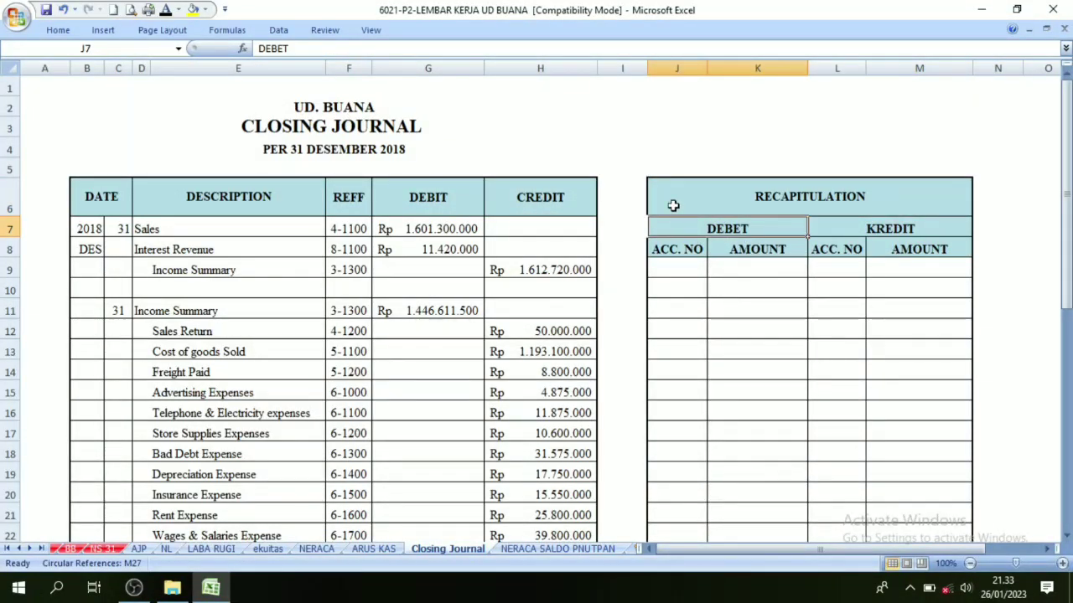
pyautogui.click(694, 133)
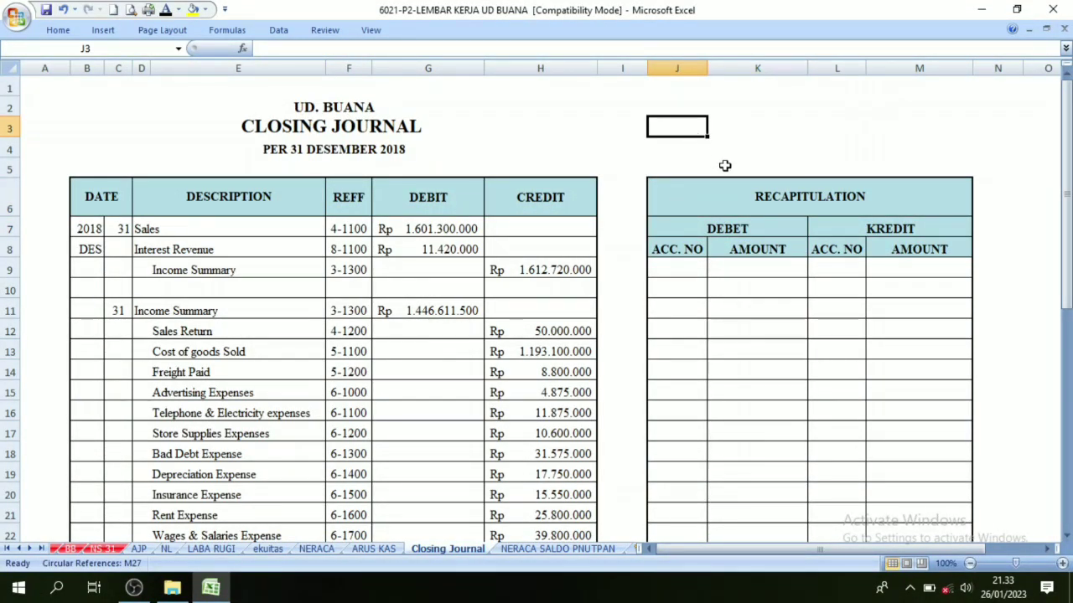
pyautogui.click(831, 199)
pyautogui.click(747, 241)
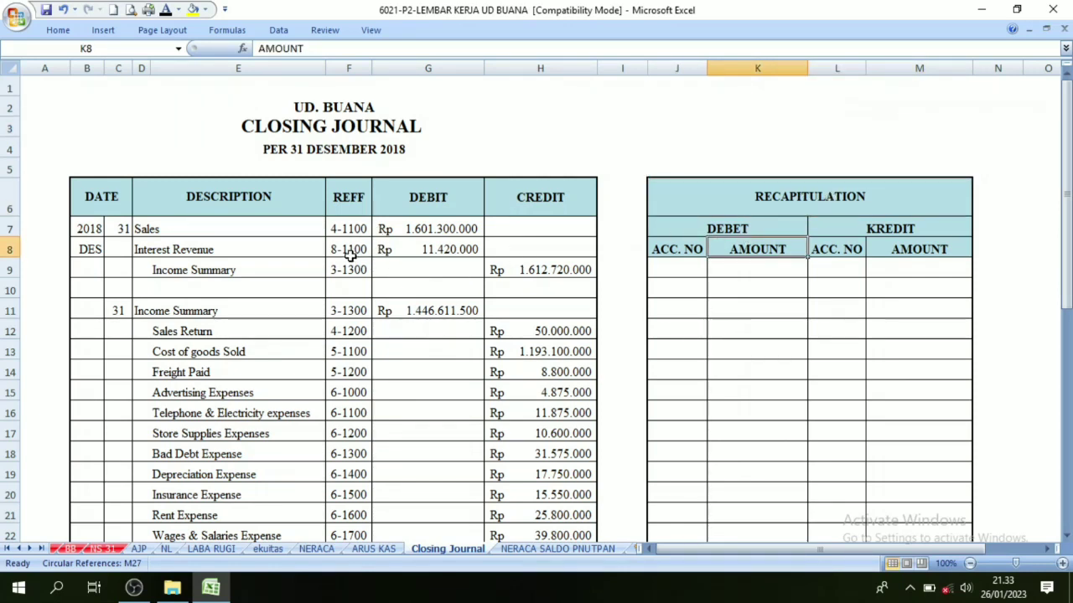
pyautogui.click(765, 232)
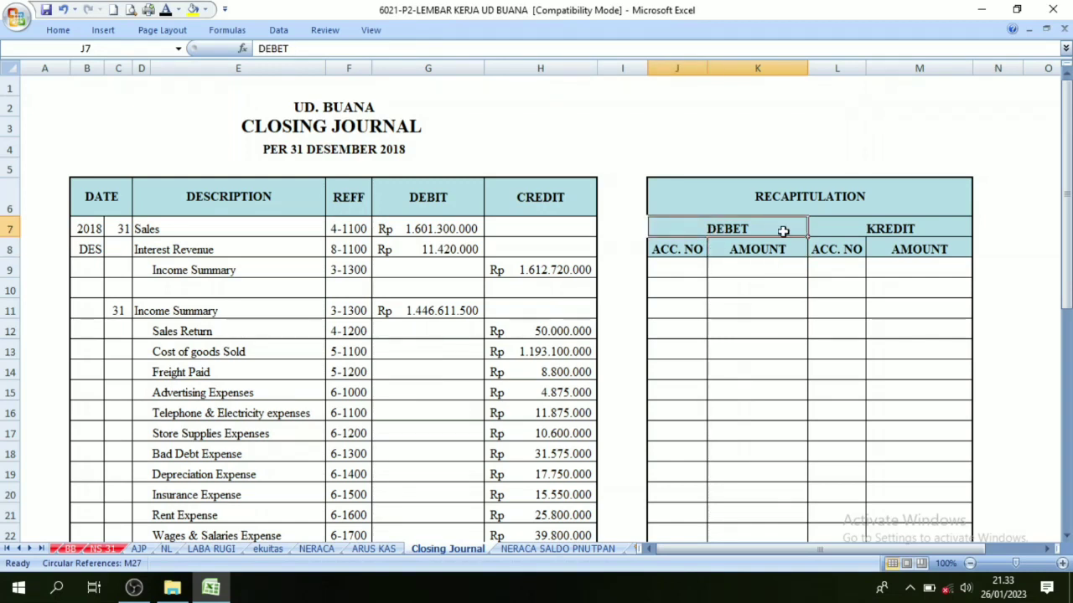
pyautogui.click(885, 227)
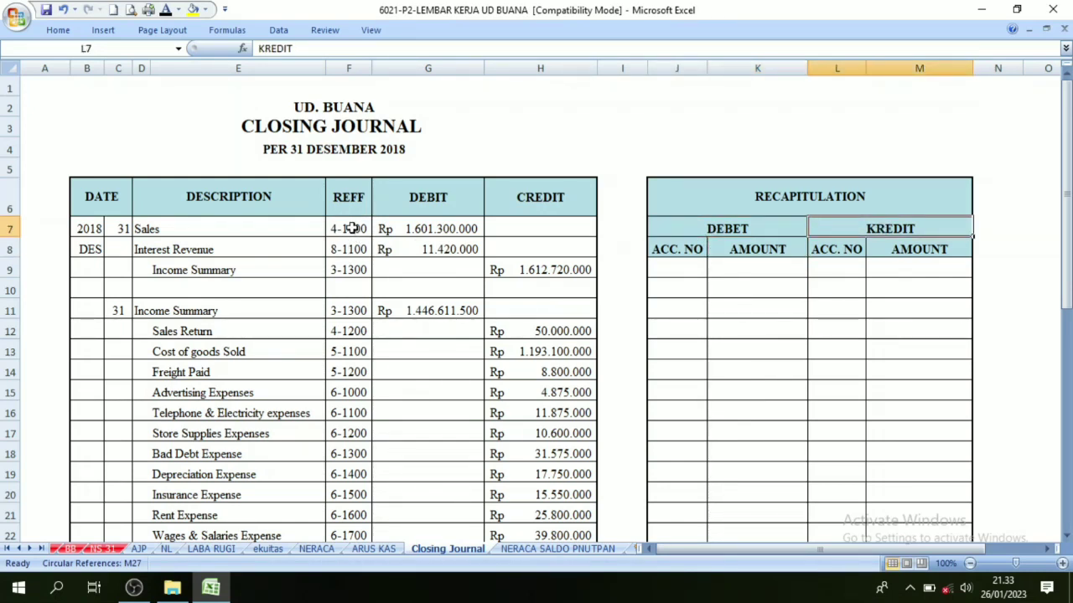
# Color the Sales and Interest Revenue reference codes in F7:F8 red.
pyautogui.moveTo(353, 229); pyautogui.dragTo(354, 245)
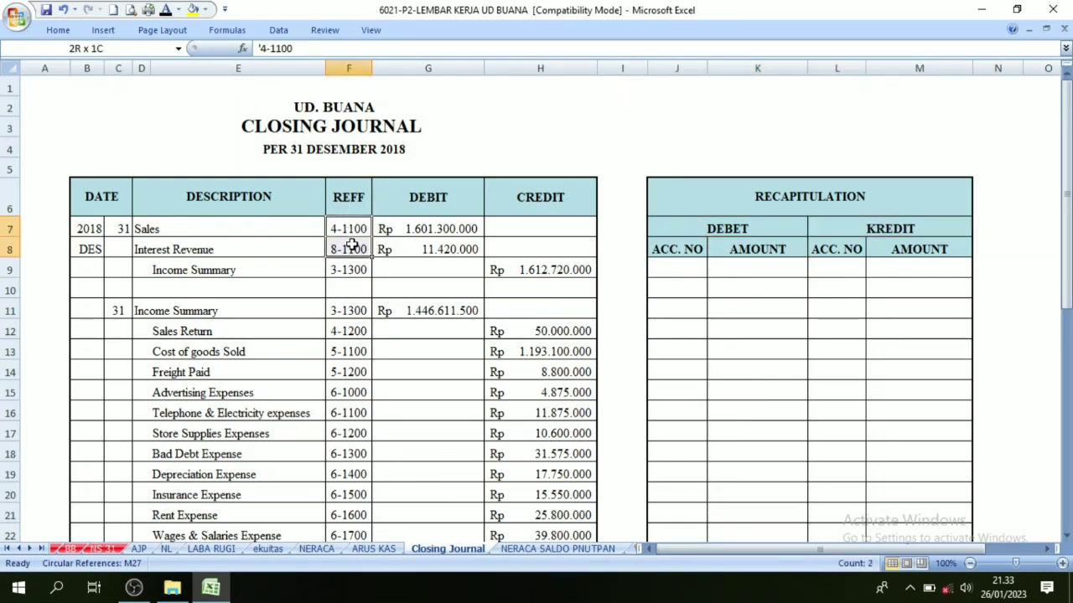
pyautogui.click(178, 10)
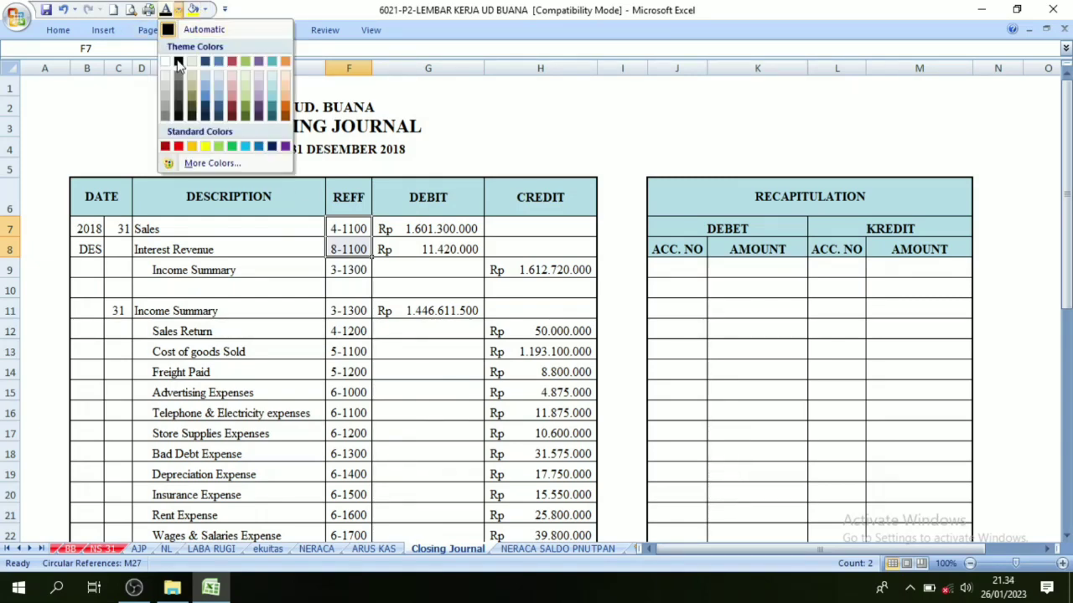
pyautogui.click(178, 146)
pyautogui.scroll(-2, 335, 226)
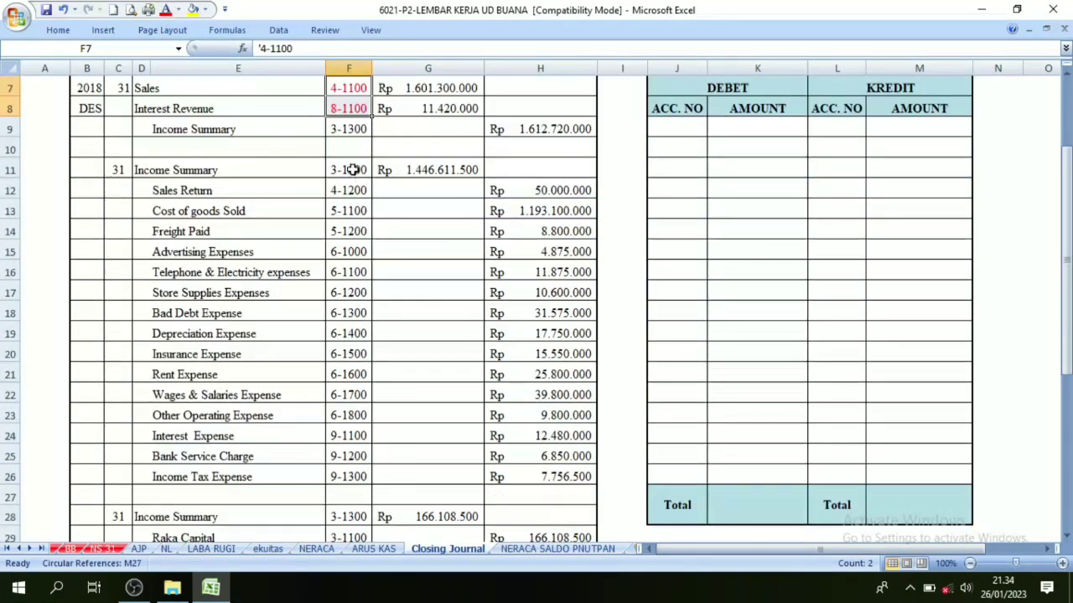
# Color the Income Summary and owner's capital debit reference codes in F11, F28 and F31 red.
pyautogui.click(350, 169)
pyautogui.click(165, 10)
pyautogui.click(345, 513)
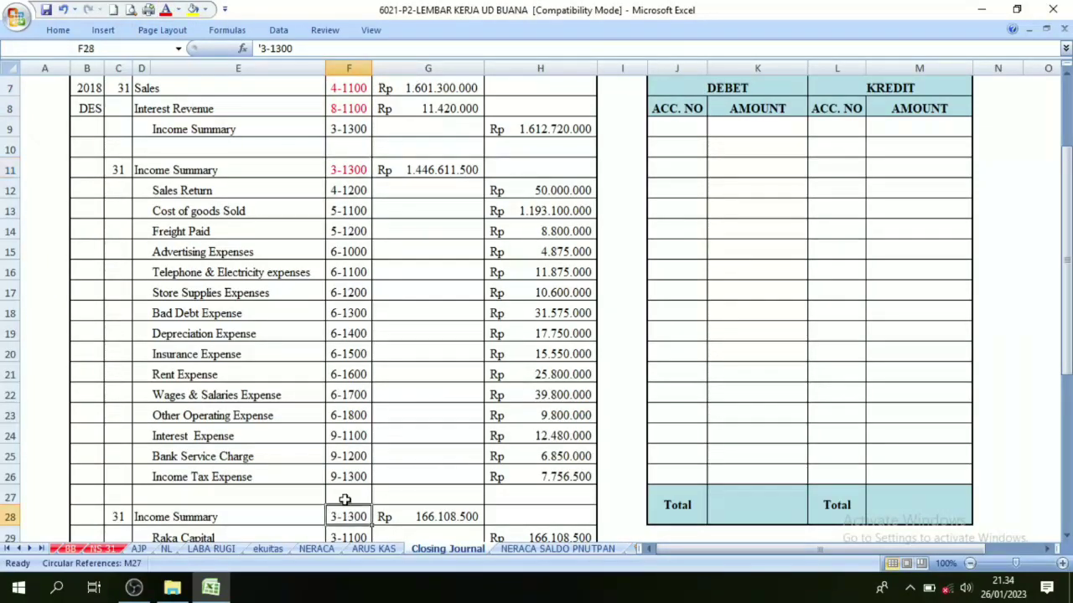
pyautogui.click(166, 10)
pyautogui.scroll(-2, 234, 158)
pyautogui.click(350, 452)
pyautogui.click(165, 10)
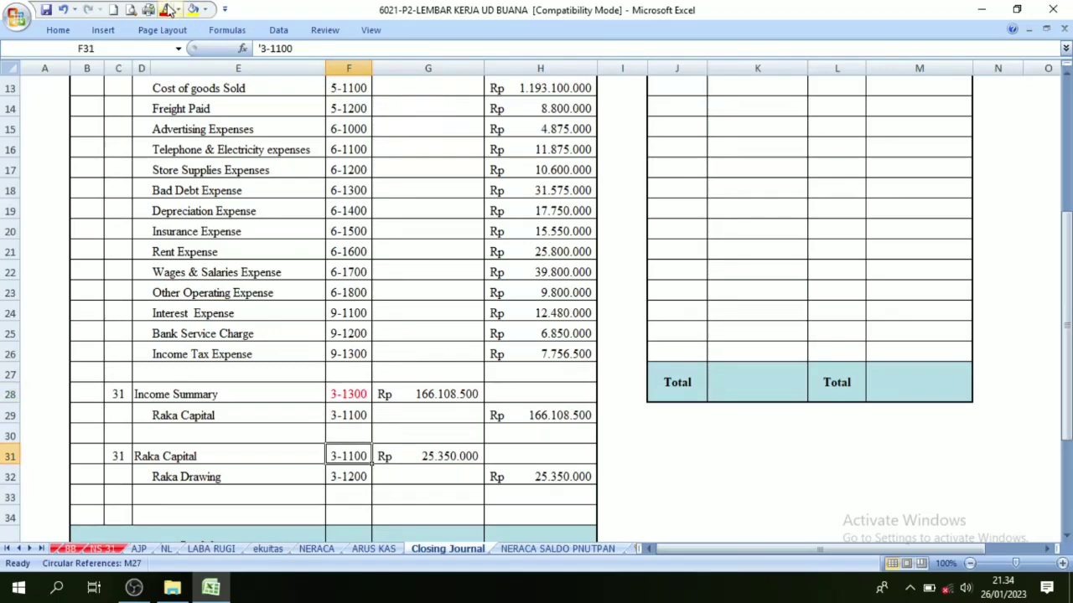
# Review the red debit reference codes for Sales, Interest Revenue, Income Summary and the owner's capital.
pyautogui.scroll(4, 434, 297)
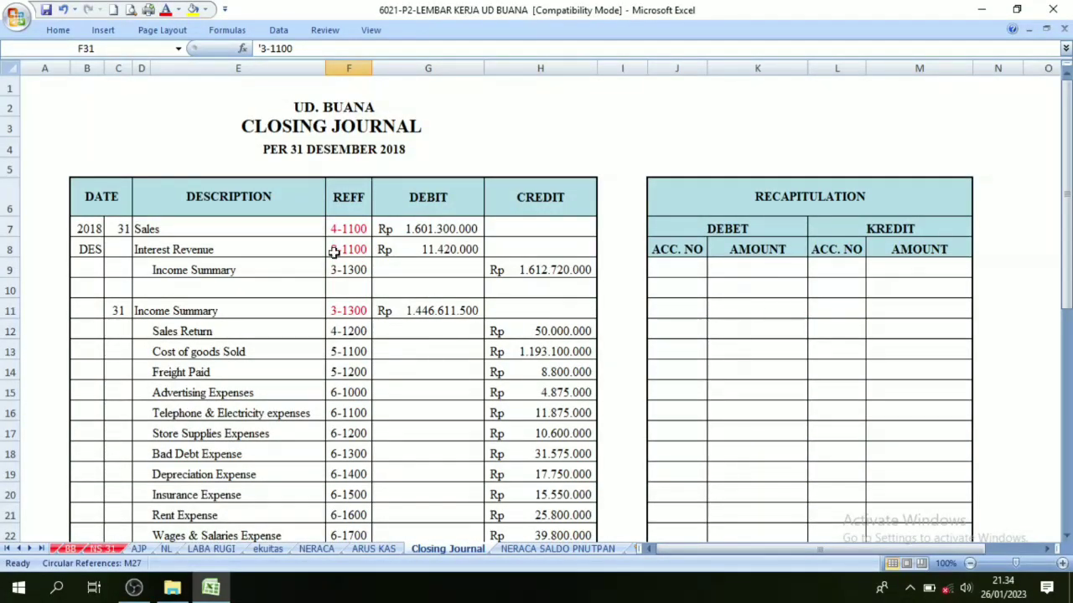
pyautogui.click(153, 247)
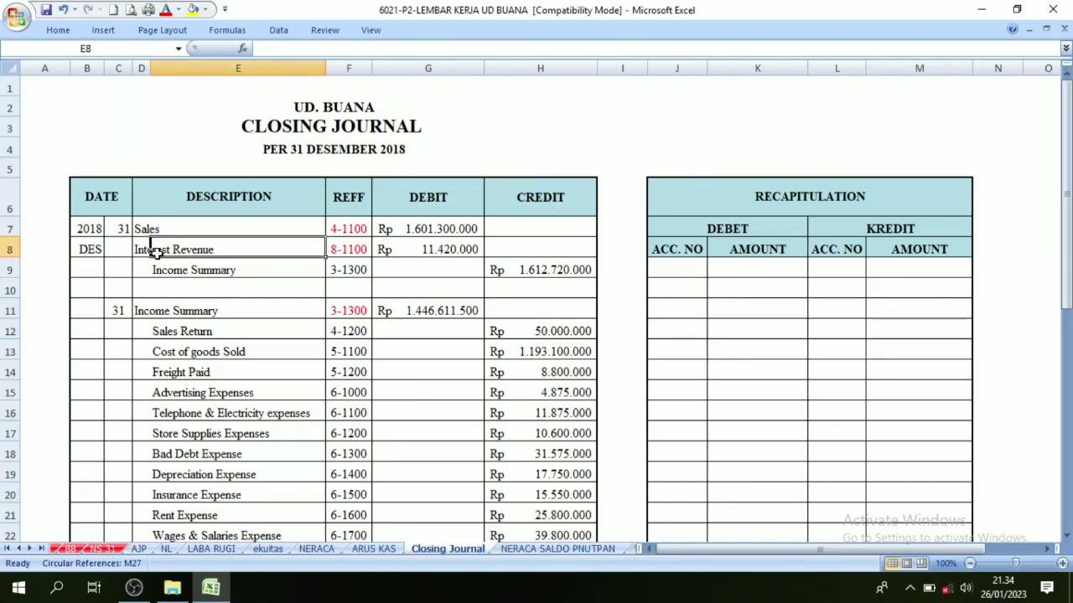
pyautogui.click(348, 228)
pyautogui.click(352, 248)
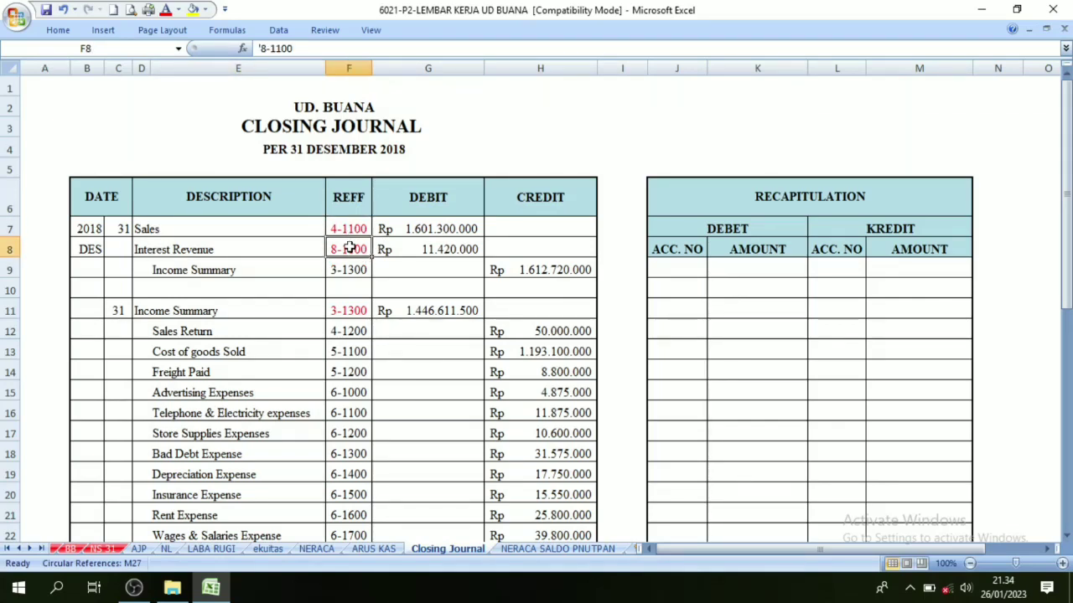
pyautogui.click(356, 311)
pyautogui.scroll(-2, 359, 313)
pyautogui.scroll(-1, 361, 377)
pyautogui.click(352, 474)
pyautogui.click(350, 514)
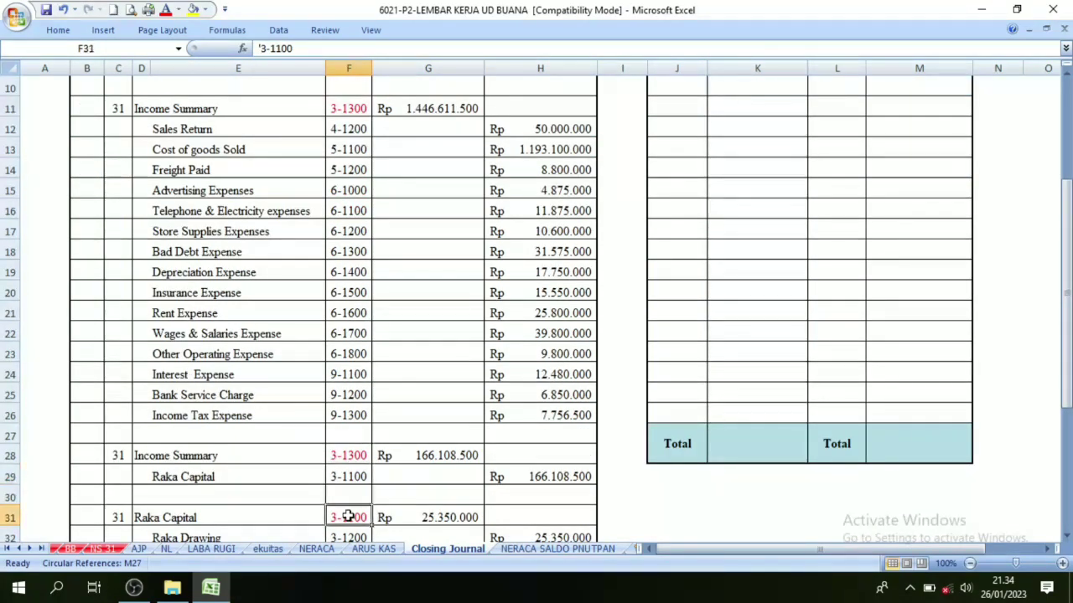
pyautogui.scroll(-1, 357, 477)
pyautogui.scroll(1, 359, 429)
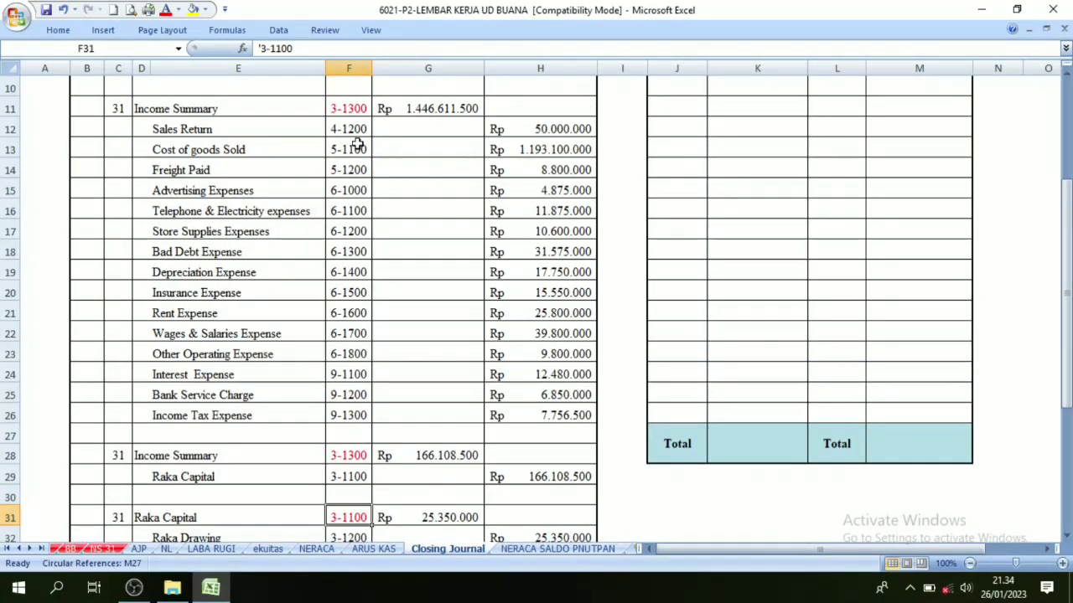
# Compare the two Income Summary debit codes in F11 and F28, and recheck the other debit codes in F7, F8 and F31.
pyautogui.click(352, 109)
pyautogui.click(353, 457)
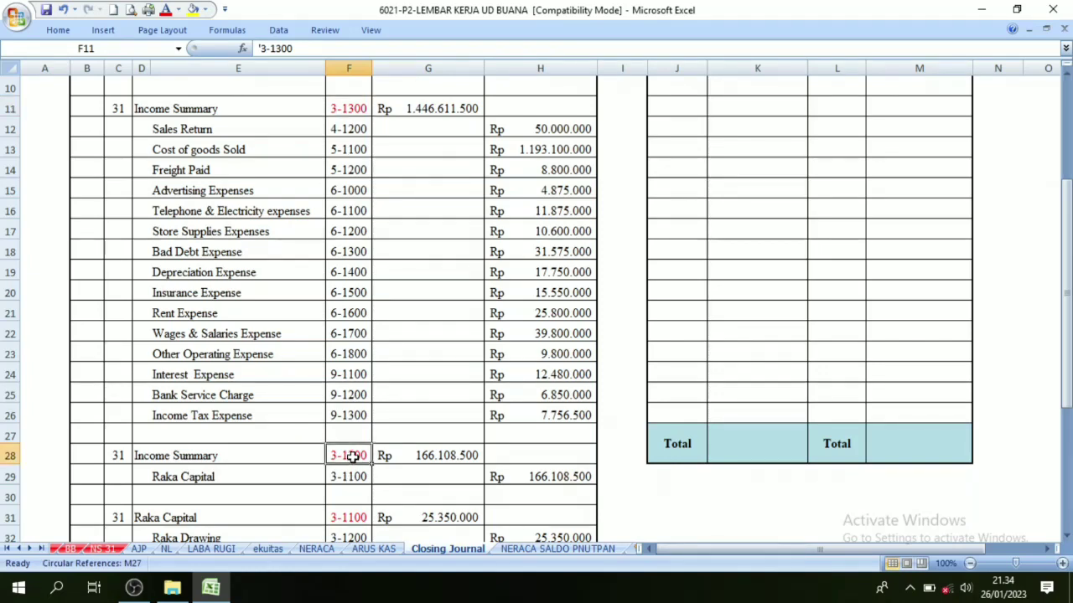
pyautogui.click(349, 110)
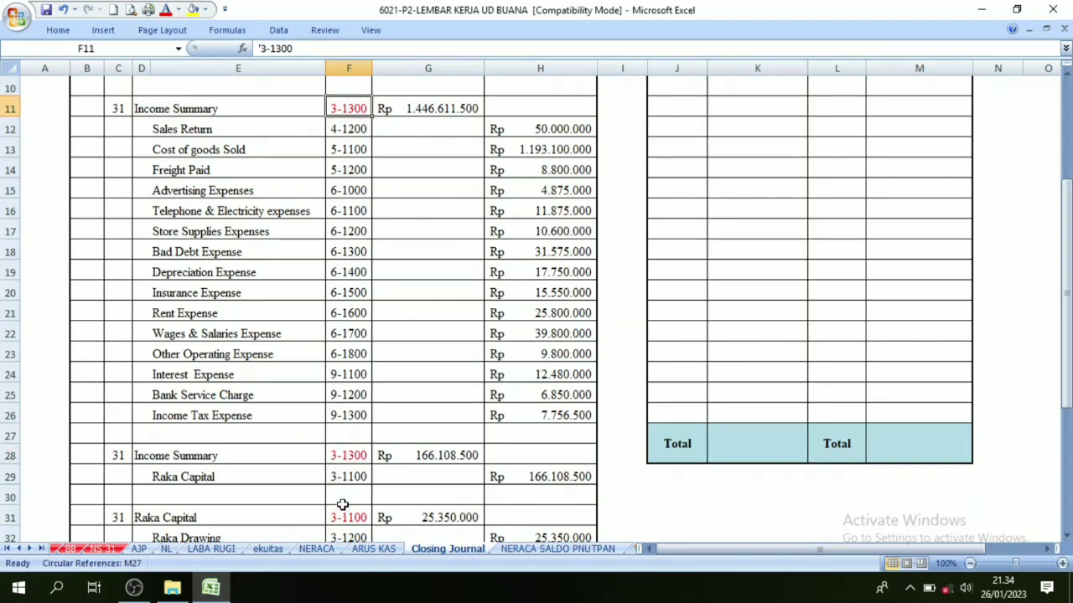
pyautogui.scroll(-1, 342, 505)
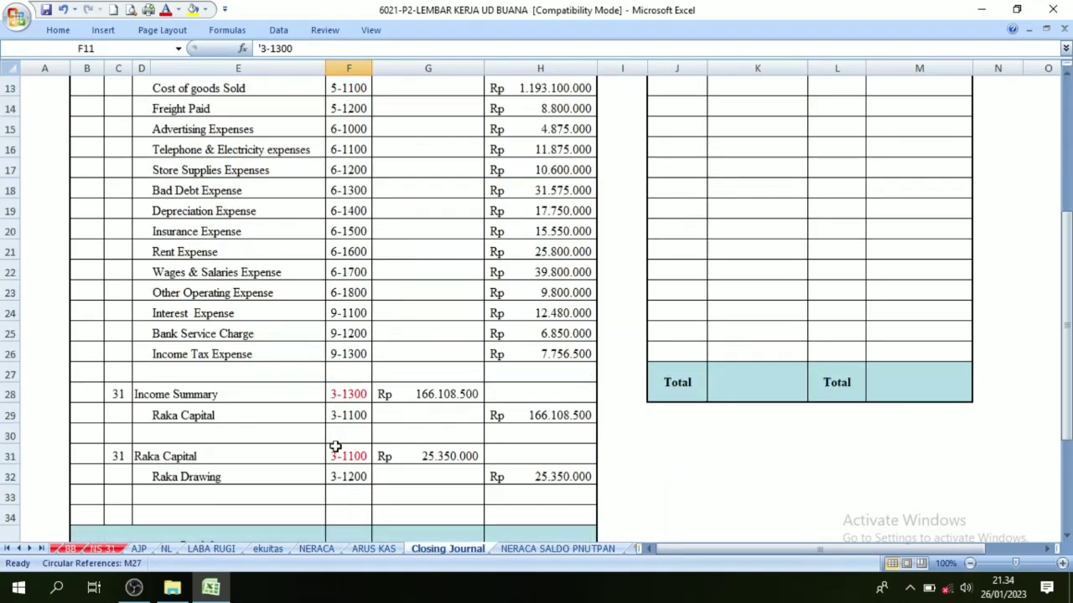
pyautogui.click(344, 395)
pyautogui.scroll(2, 342, 352)
pyautogui.scroll(1, 369, 250)
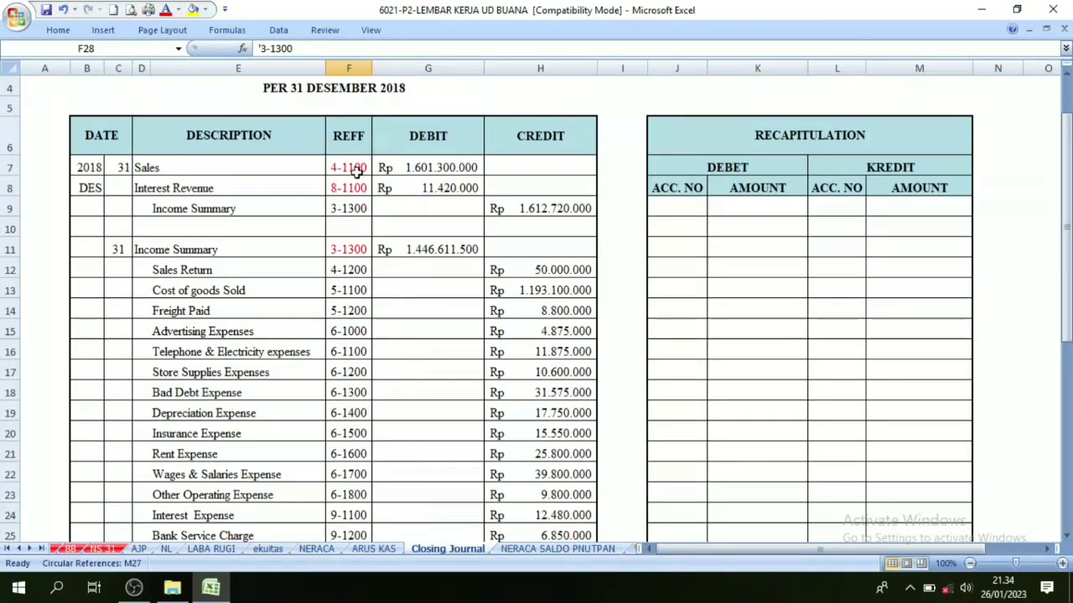
pyautogui.click(350, 167)
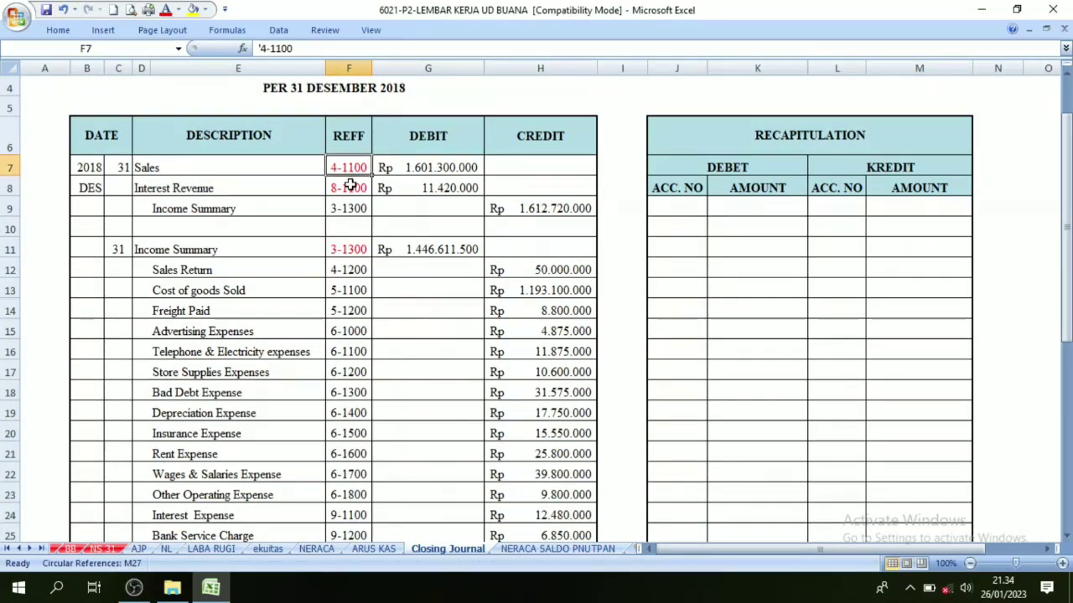
pyautogui.click(354, 186)
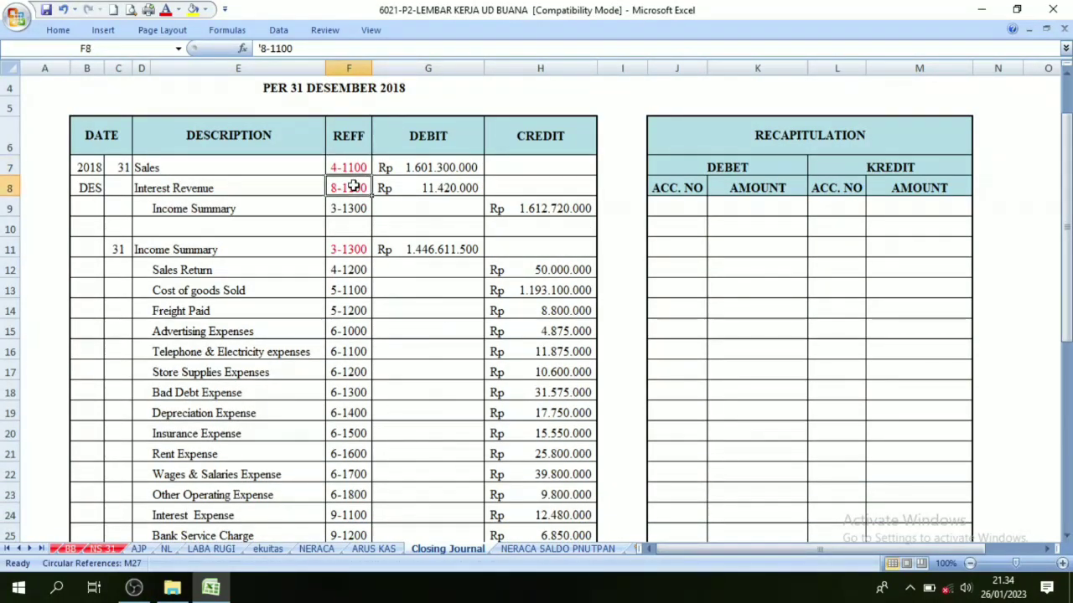
pyautogui.click(356, 249)
pyautogui.scroll(-4, 357, 285)
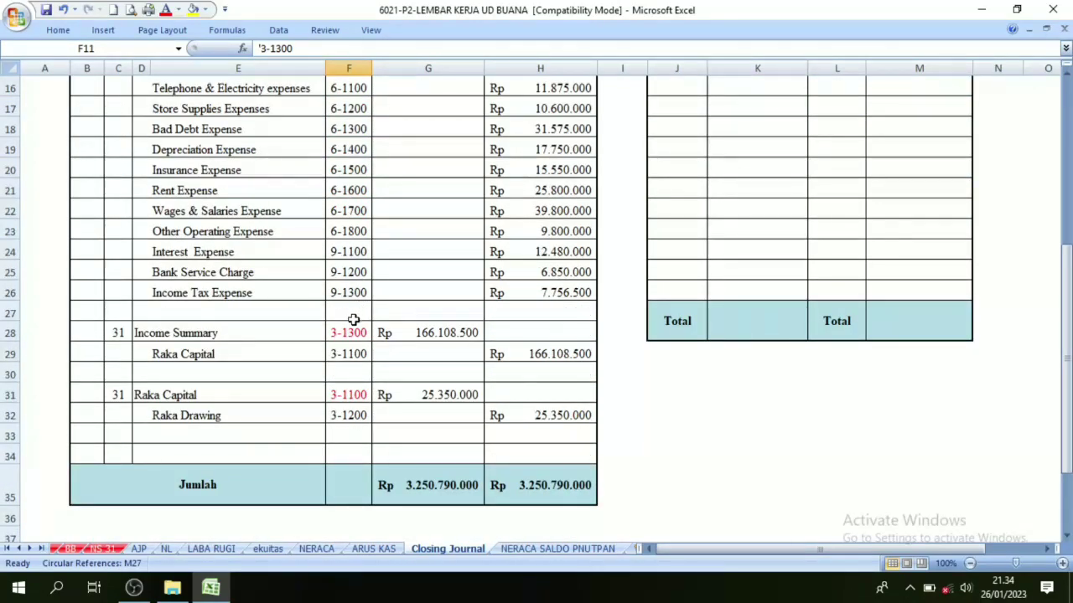
pyautogui.click(345, 395)
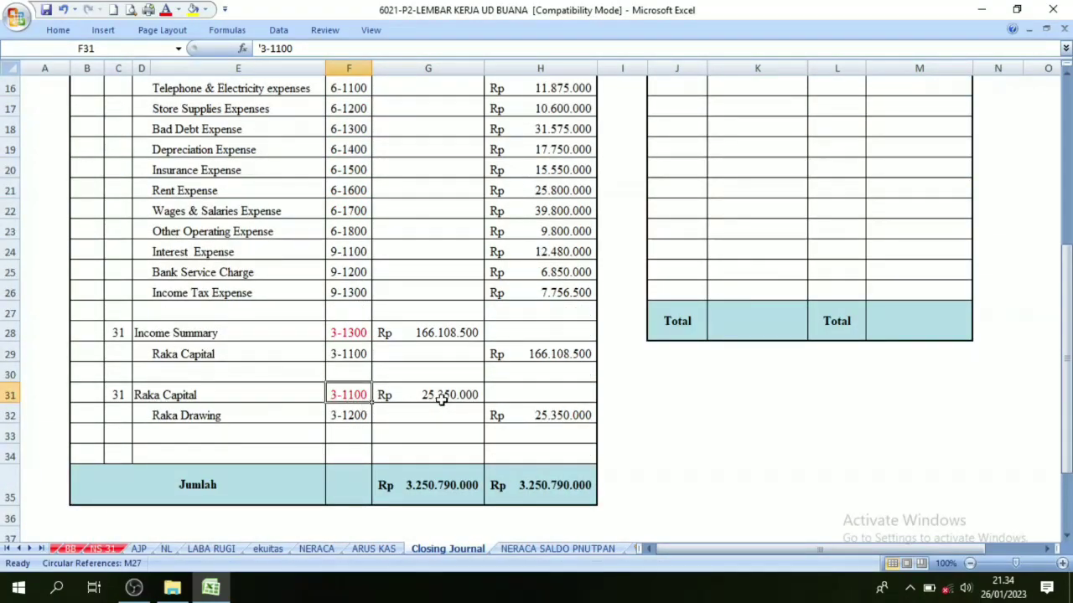
# Color the debit account numbers in J9:J12 of the Recapitulation table black.
pyautogui.scroll(1, 424, 397)
pyautogui.scroll(4, 425, 397)
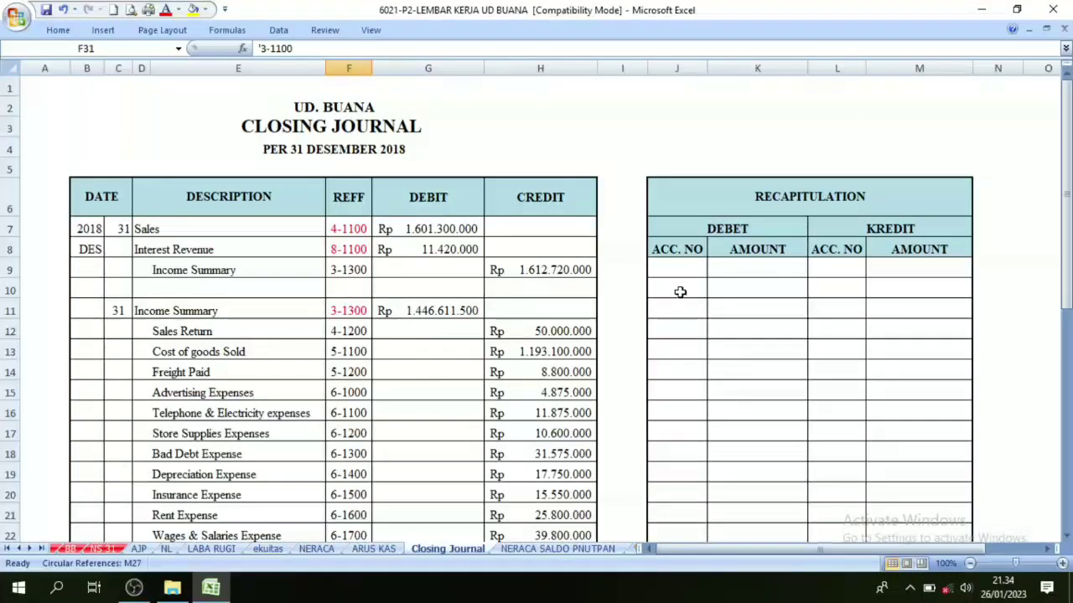
pyautogui.moveTo(668, 268); pyautogui.dragTo(673, 333)
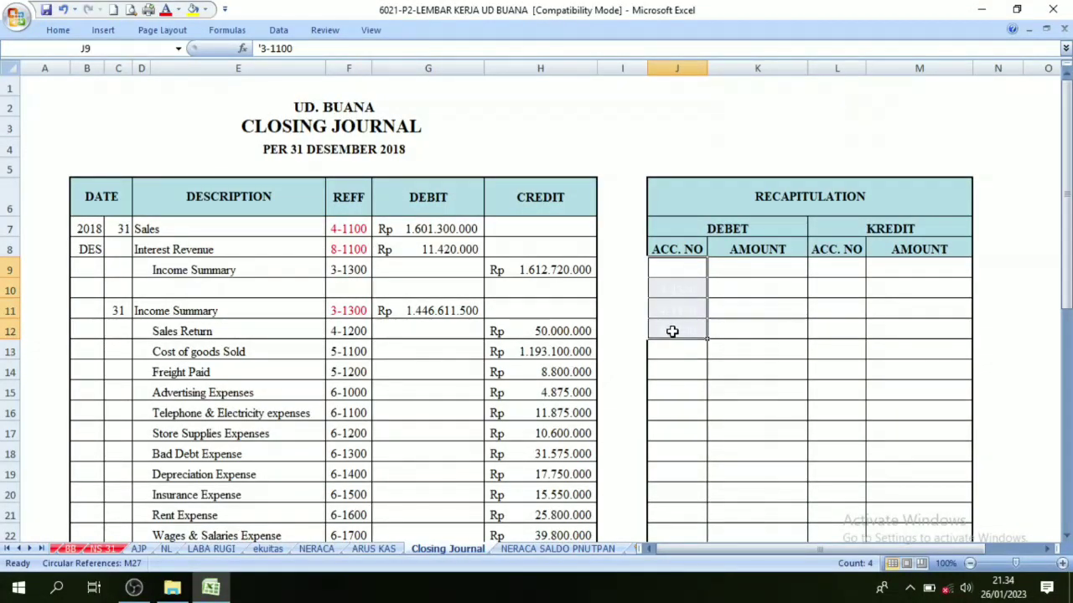
pyautogui.click(178, 9)
pyautogui.click(210, 28)
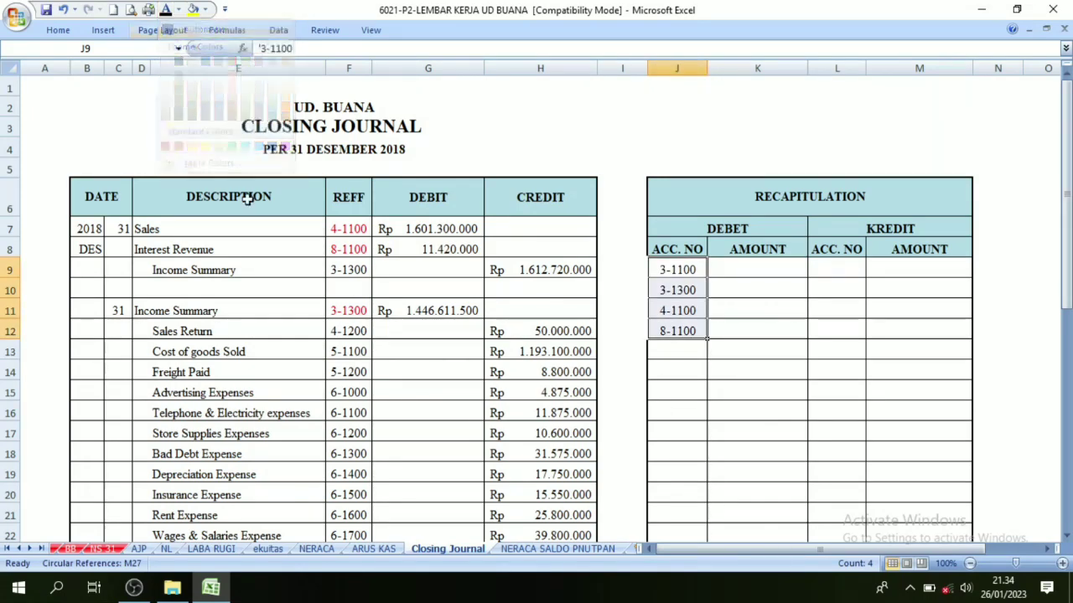
# Check the owner's capital debit in G31 and color its Recapitulation debit amount in K9 black.
pyautogui.click(727, 290)
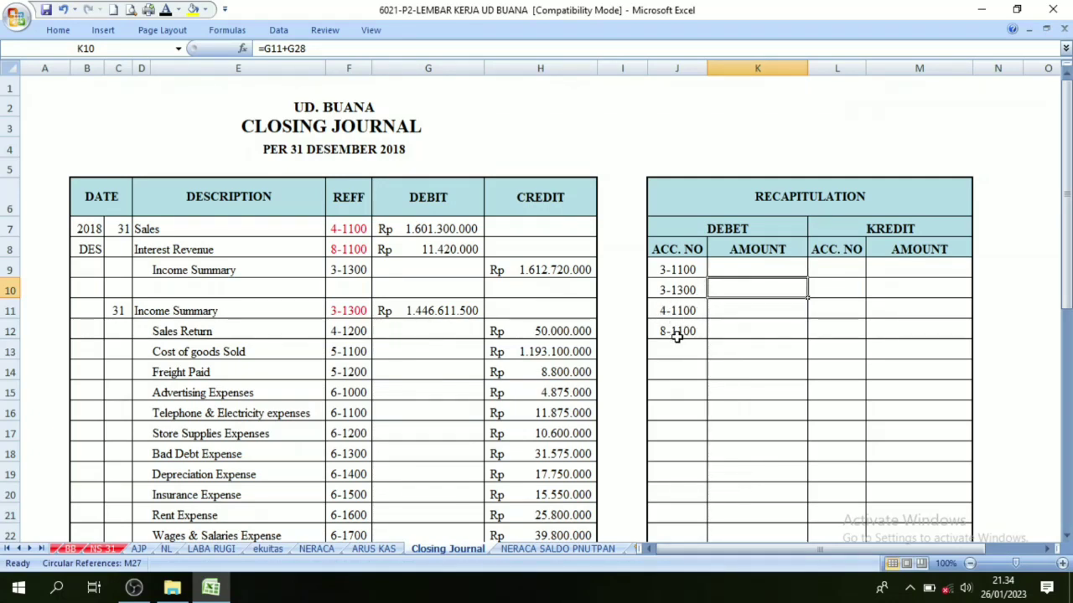
pyautogui.scroll(-2, 675, 302)
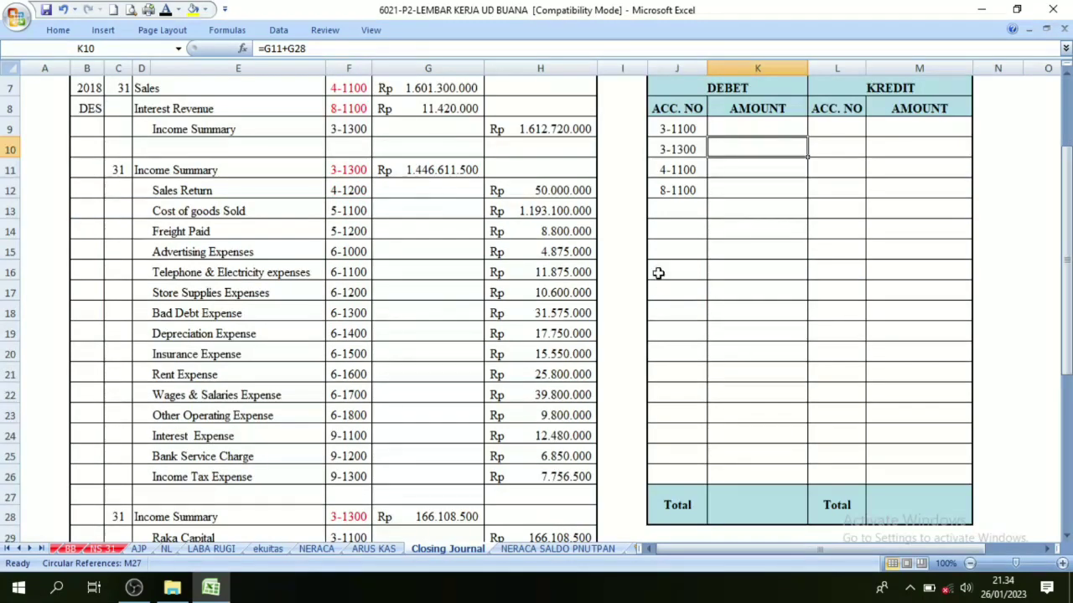
pyautogui.scroll(2, 673, 185)
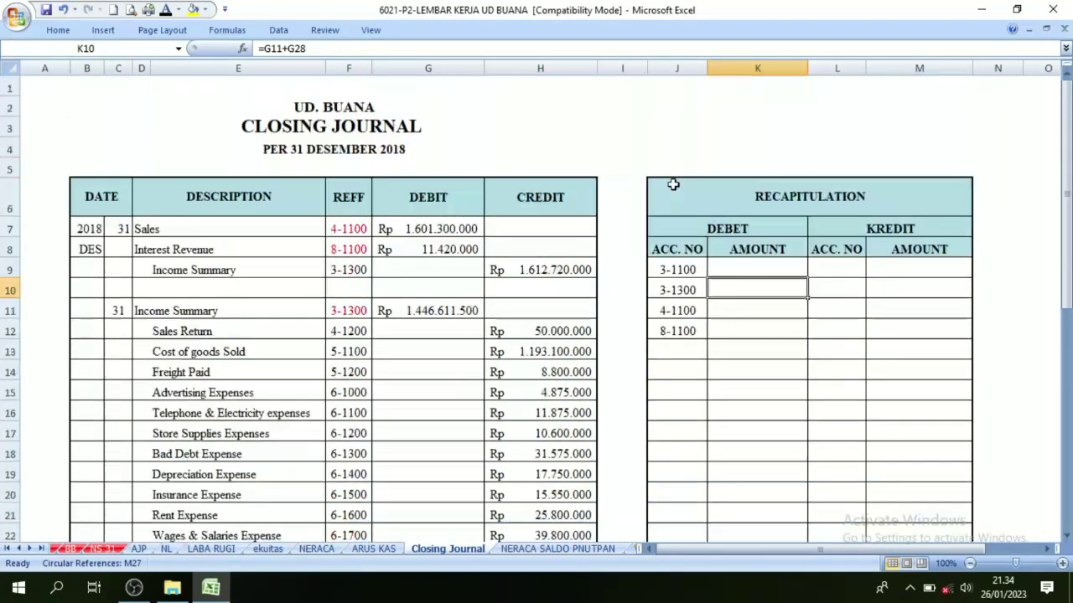
pyautogui.click(743, 266)
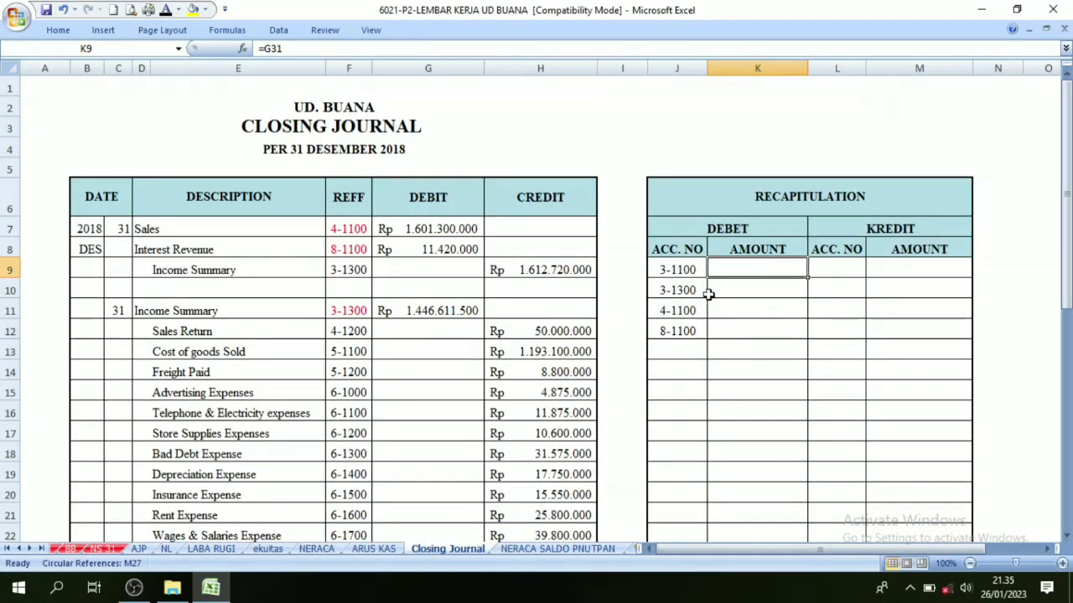
pyautogui.scroll(-3, 677, 285)
pyautogui.scroll(-1, 531, 334)
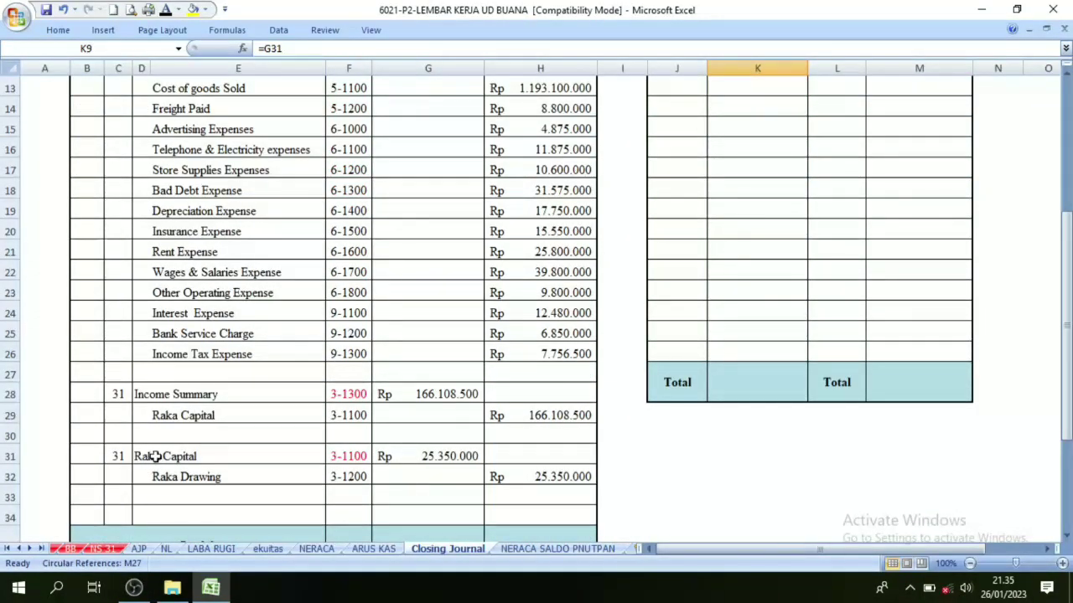
pyautogui.click(436, 456)
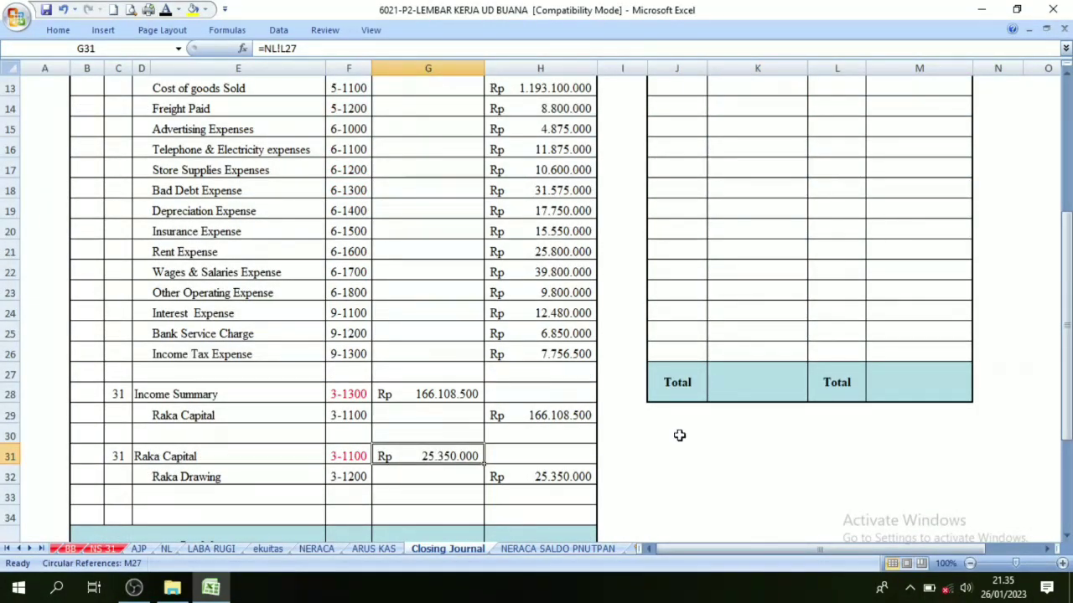
pyautogui.scroll(4, 752, 370)
pyautogui.click(759, 270)
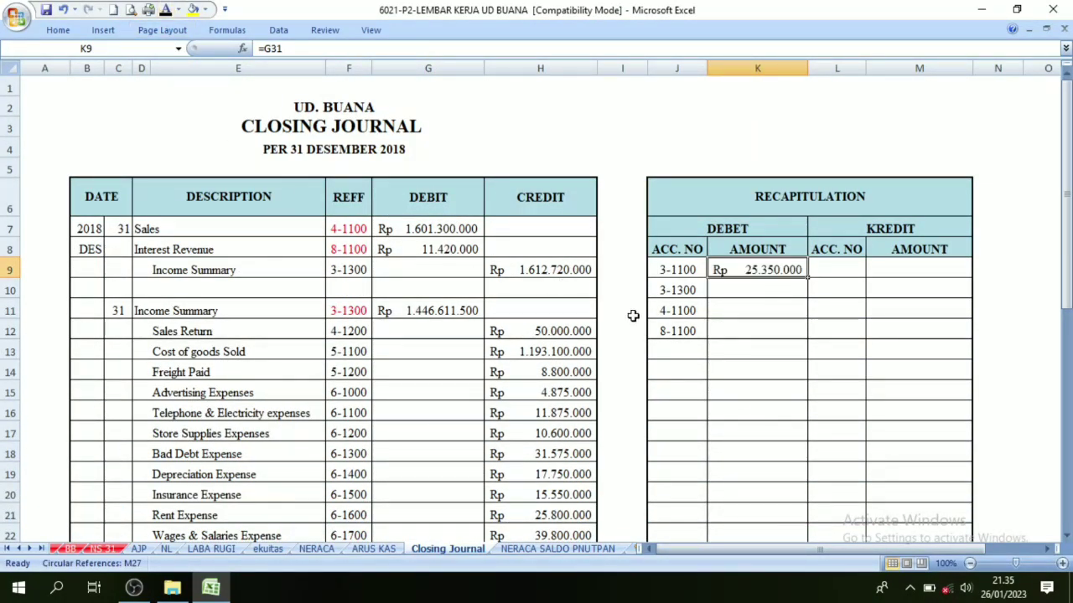
# Check the two Income Summary debits in G11 and G28 and color their combined Recapitulation amount in K10 black.
pyautogui.scroll(-3, 441, 365)
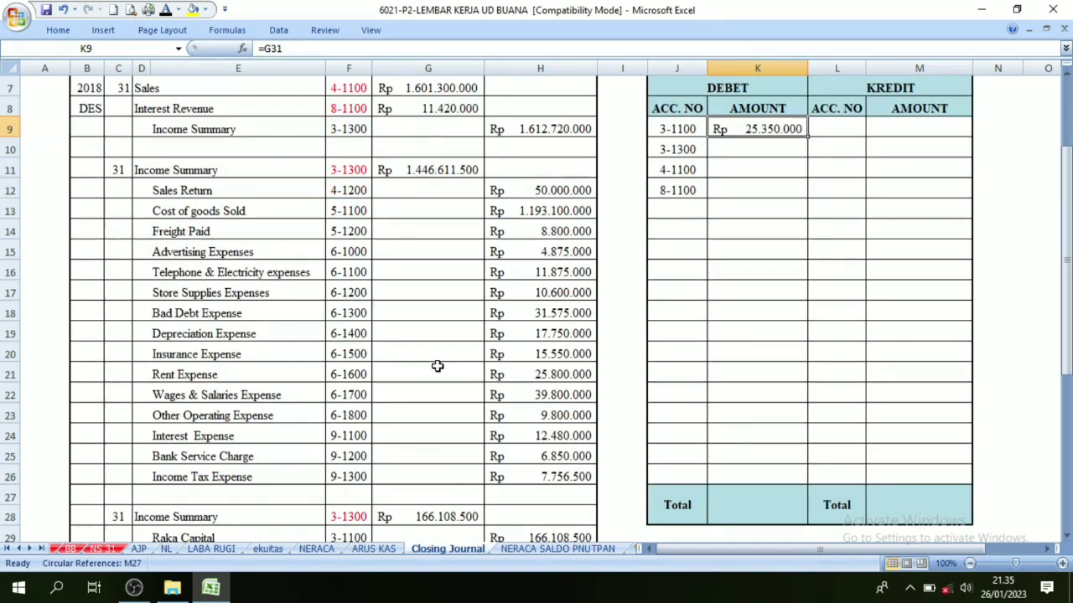
pyautogui.scroll(1, 347, 206)
pyautogui.click(347, 173)
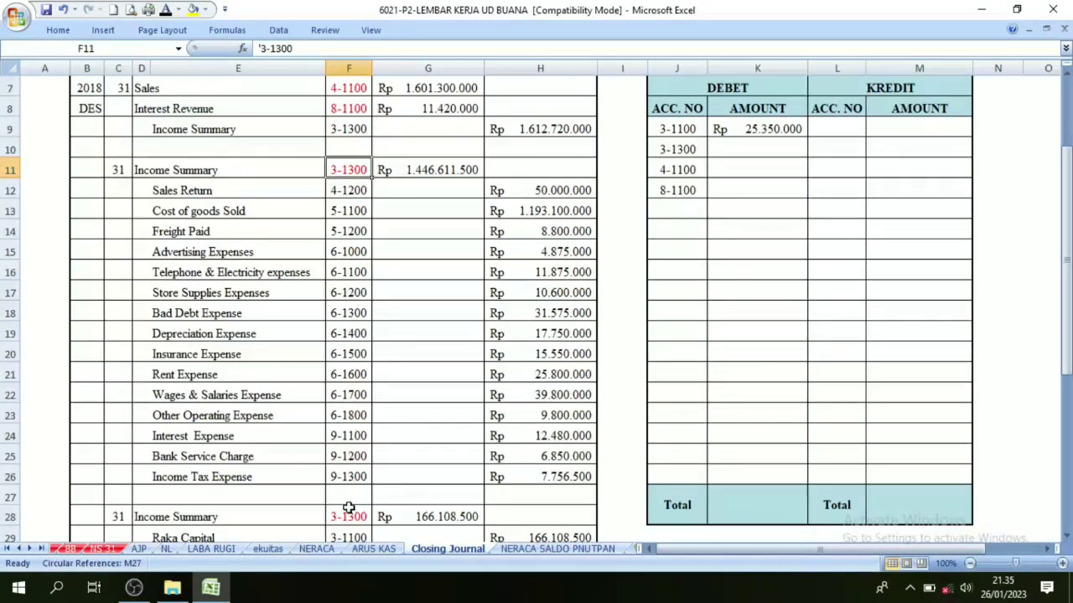
pyautogui.click(348, 533)
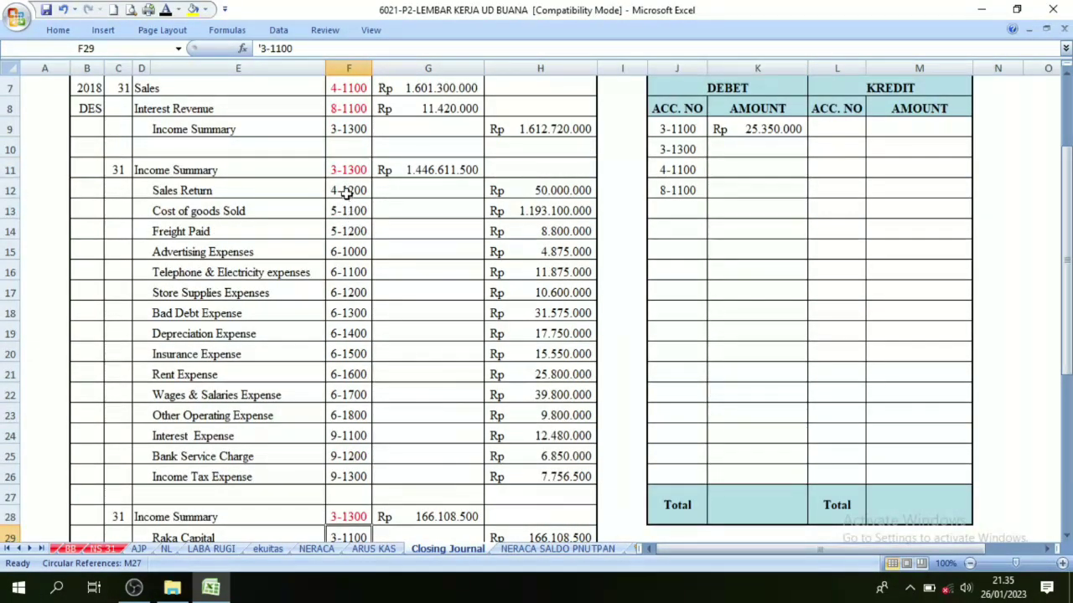
pyautogui.click(343, 171)
pyautogui.click(349, 533)
pyautogui.click(666, 150)
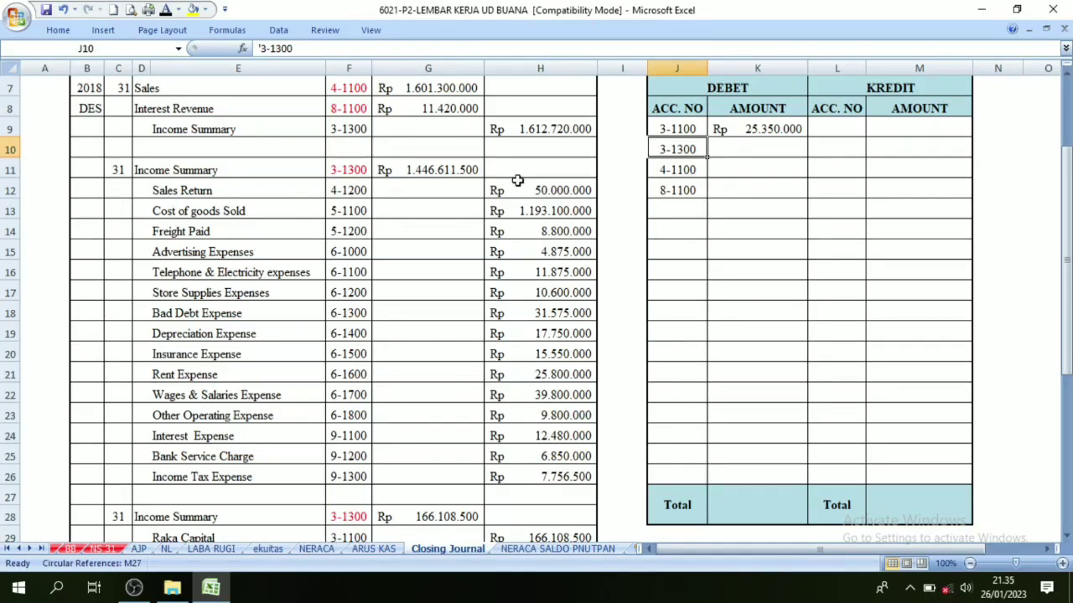
pyautogui.click(435, 170)
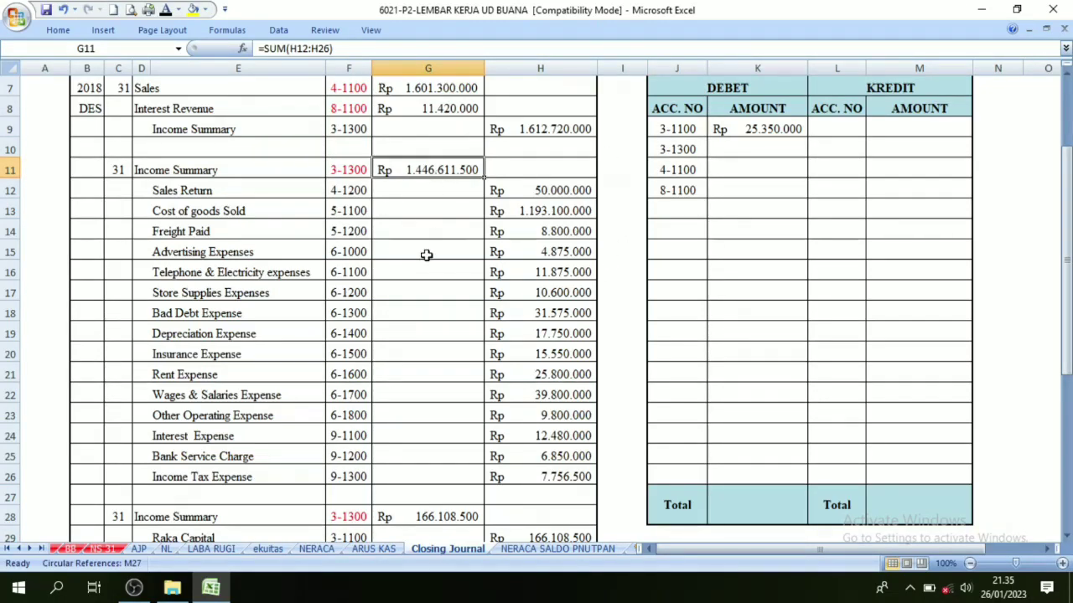
pyautogui.click(408, 517)
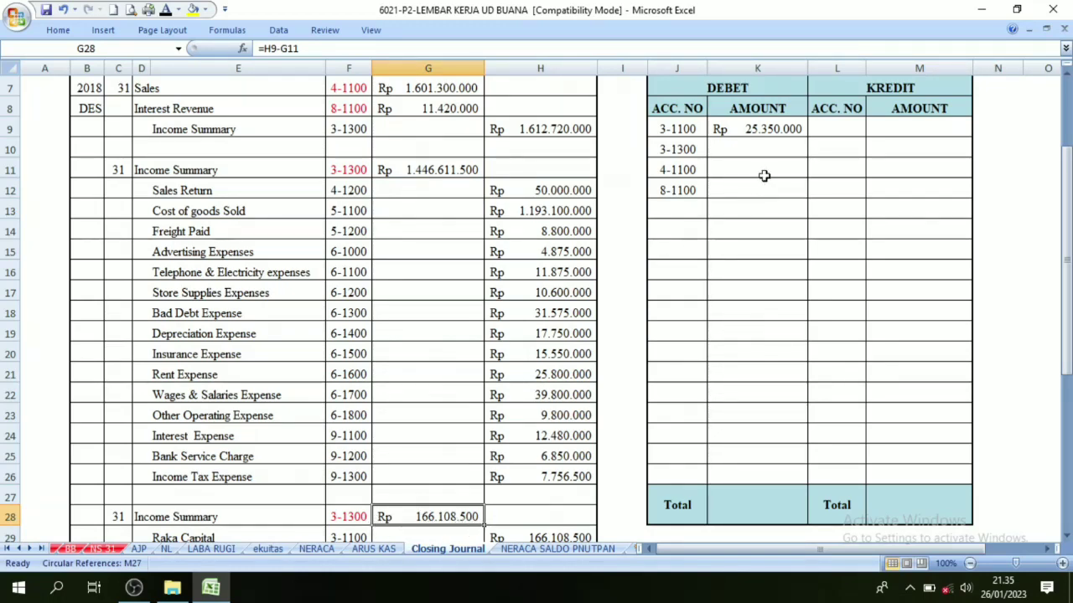
pyautogui.click(761, 150)
pyautogui.click(166, 10)
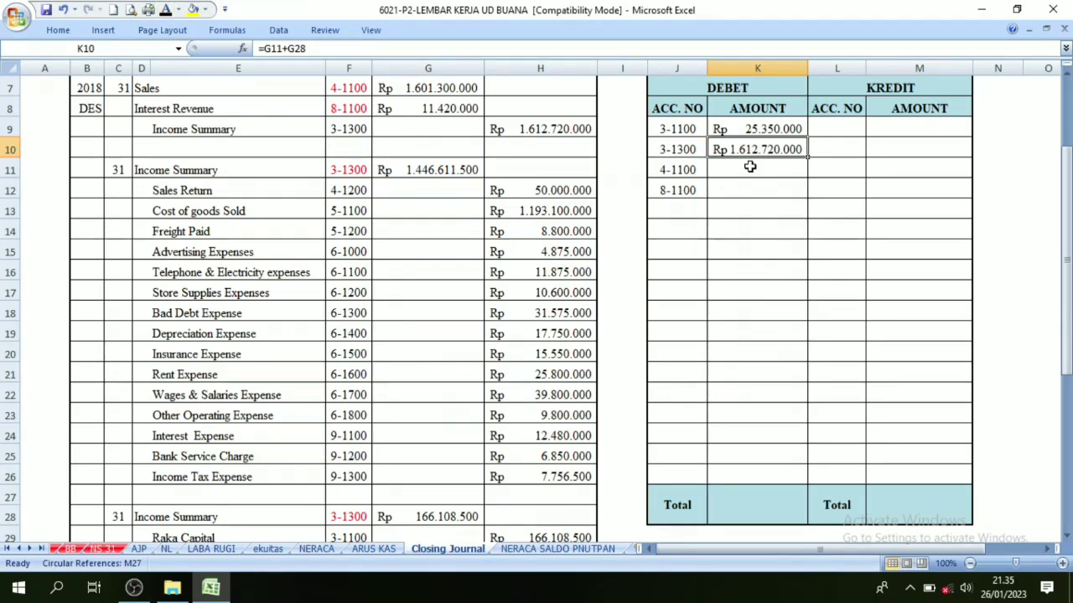
# Color the Sales debit amount in K11 of the Recapitulation table black.
pyautogui.click(674, 175)
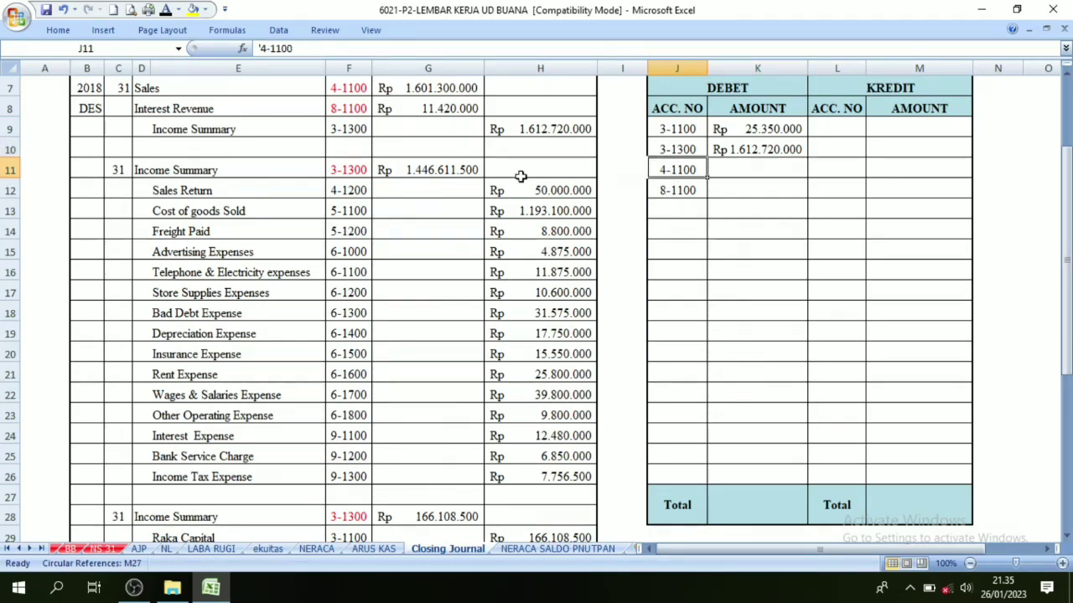
pyautogui.scroll(1, 521, 176)
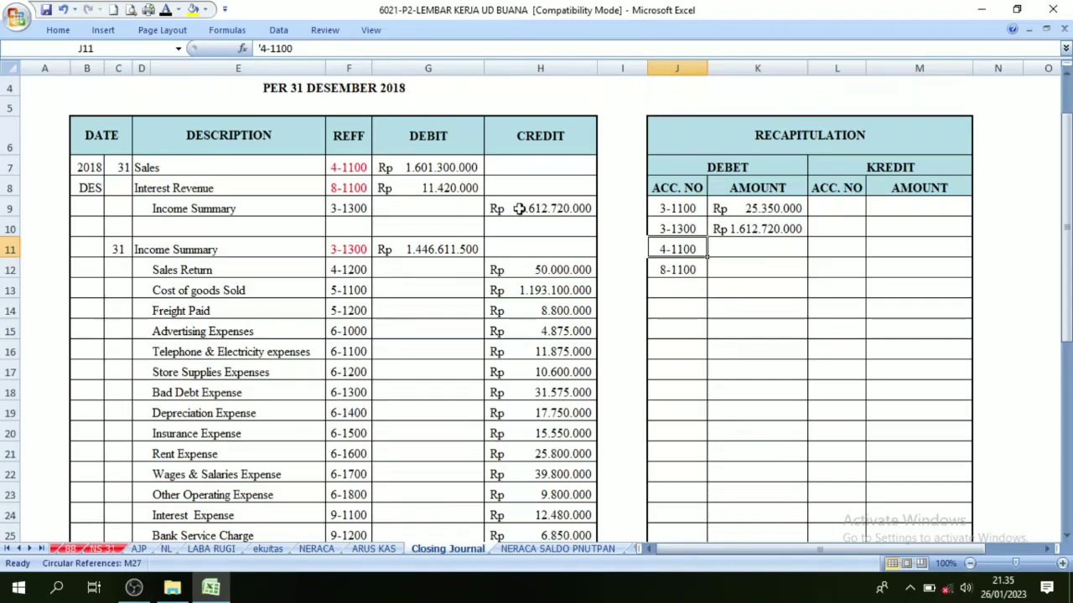
pyautogui.click(719, 247)
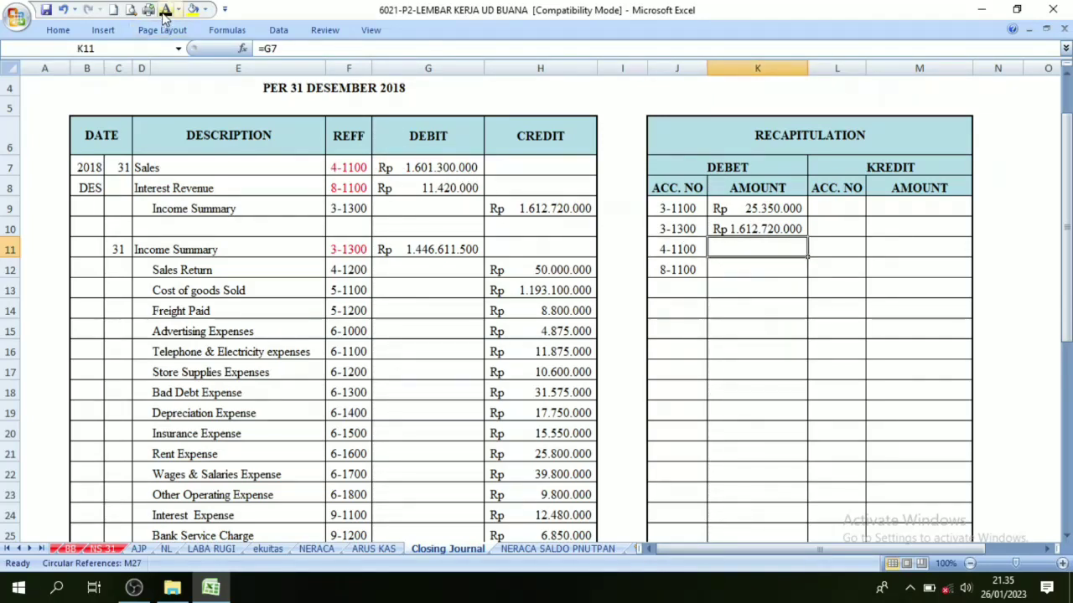
# Apply a black font colour to the recapitulation's debit amounts for accounts 4-1100 and 8-1100 in K11 and K12.
pyautogui.click(679, 270)
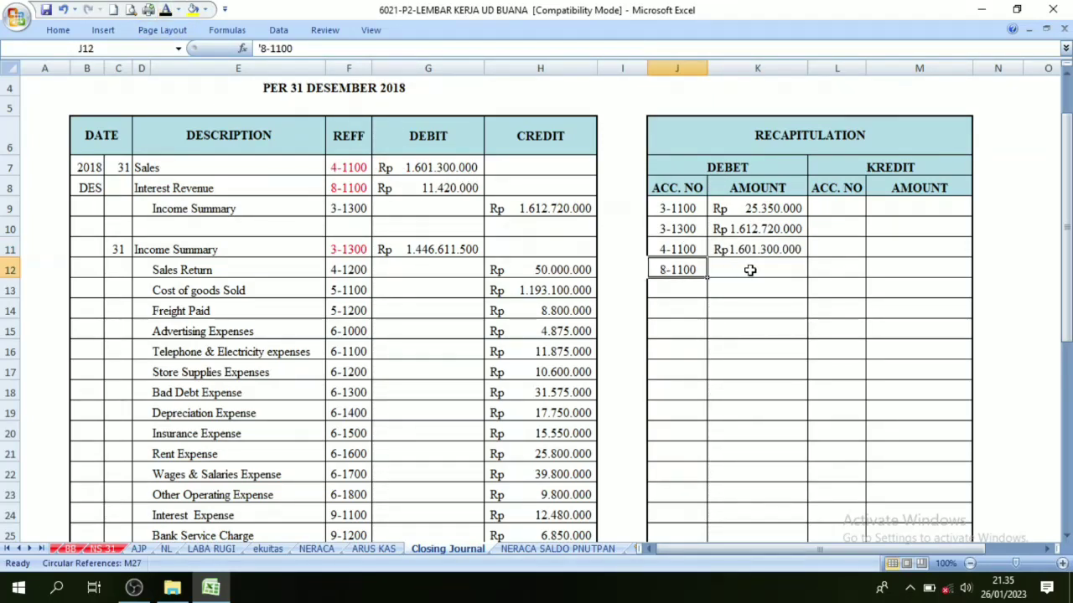
pyautogui.click(750, 270)
pyautogui.scroll(-3, 712, 302)
pyautogui.scroll(3, 395, 327)
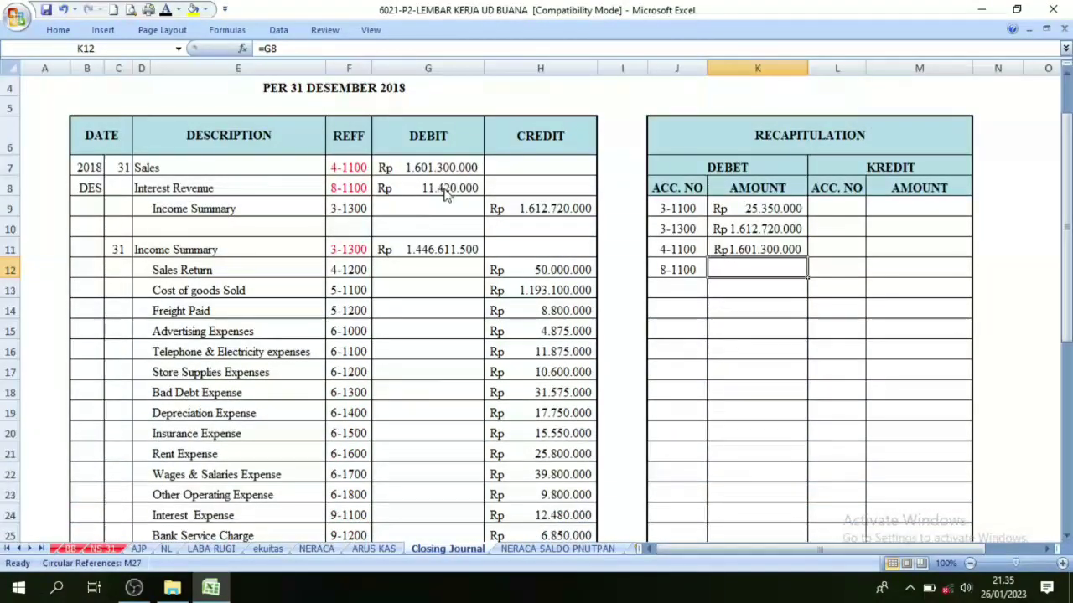
pyautogui.click(192, 11)
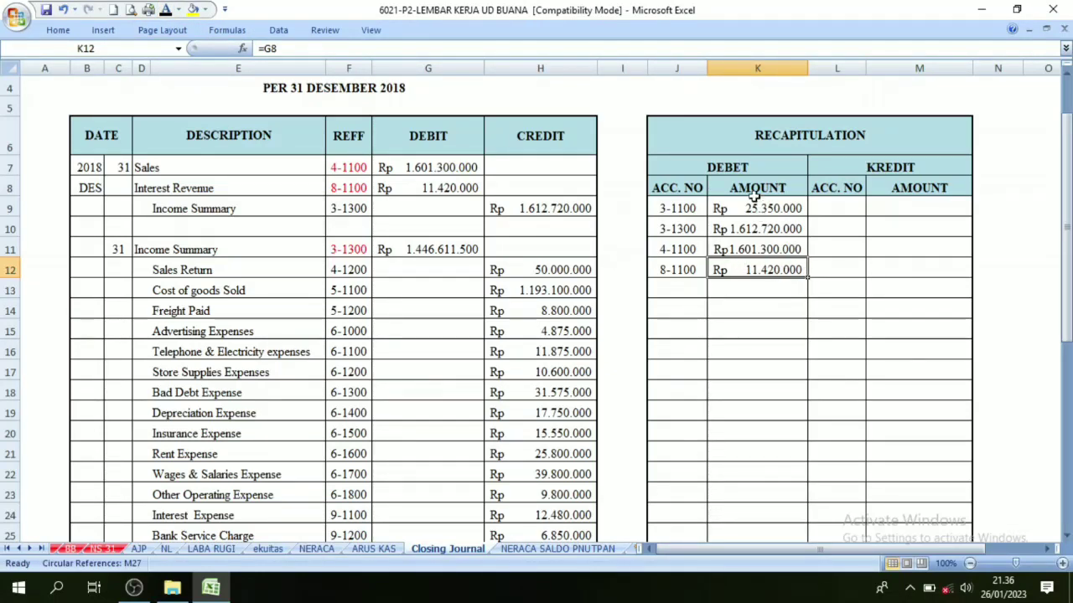
# Examine the reference numbers of the credited accounts throughout the closing journal, including the closing entries near its end.
pyautogui.click(813, 168)
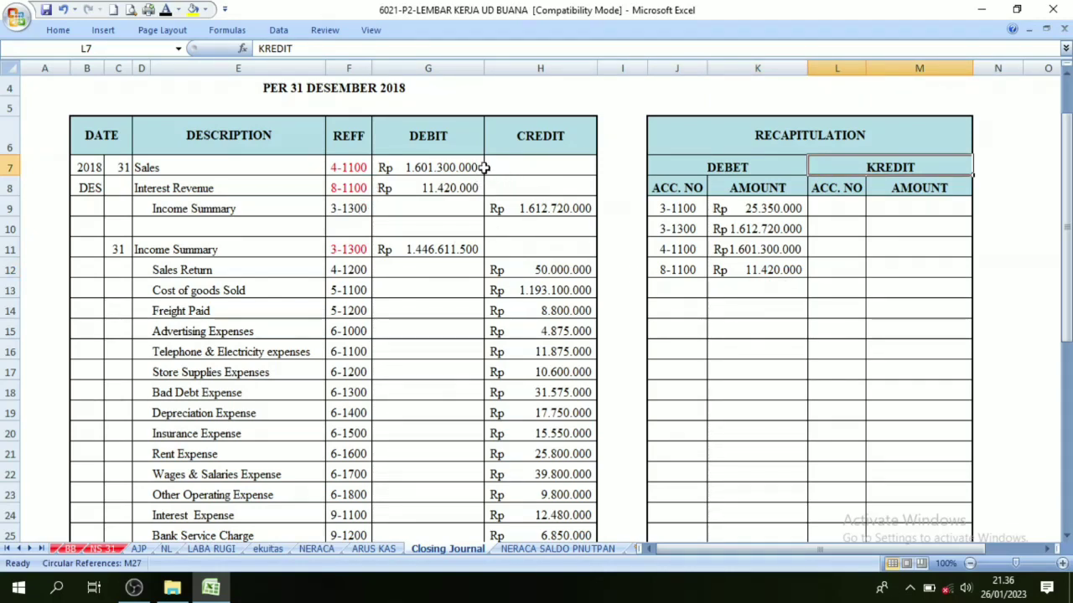
pyautogui.click(519, 164)
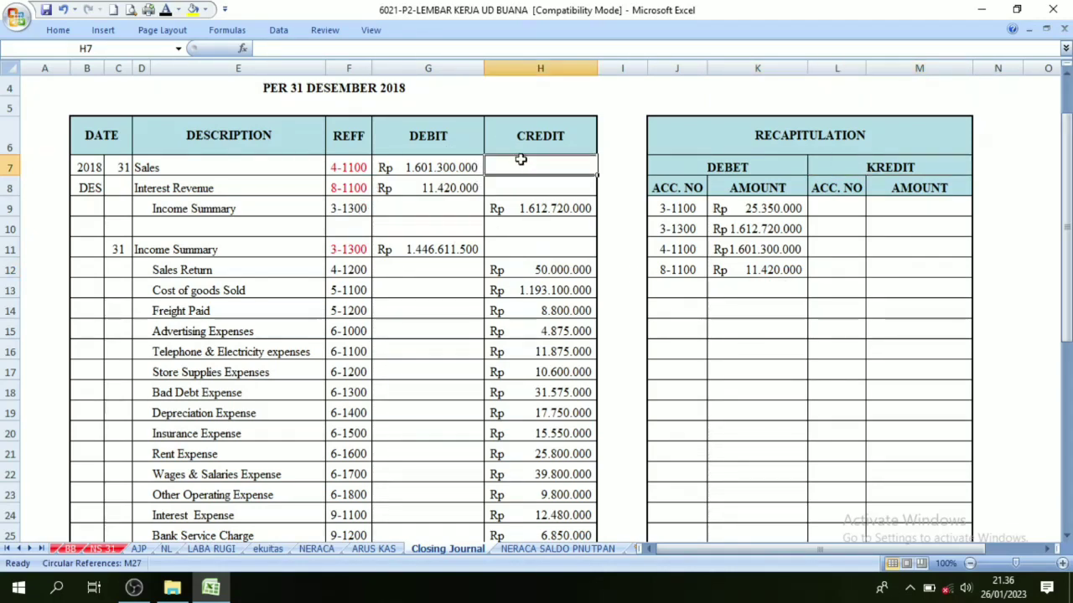
pyautogui.scroll(-1, 359, 209)
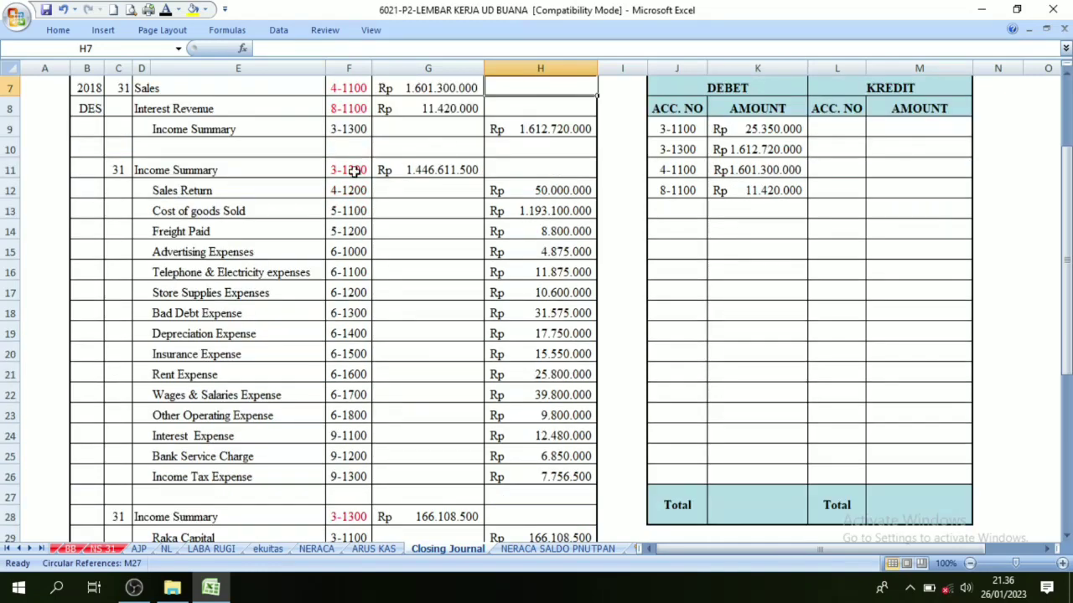
pyautogui.click(352, 129)
pyautogui.click(350, 191)
pyautogui.click(348, 212)
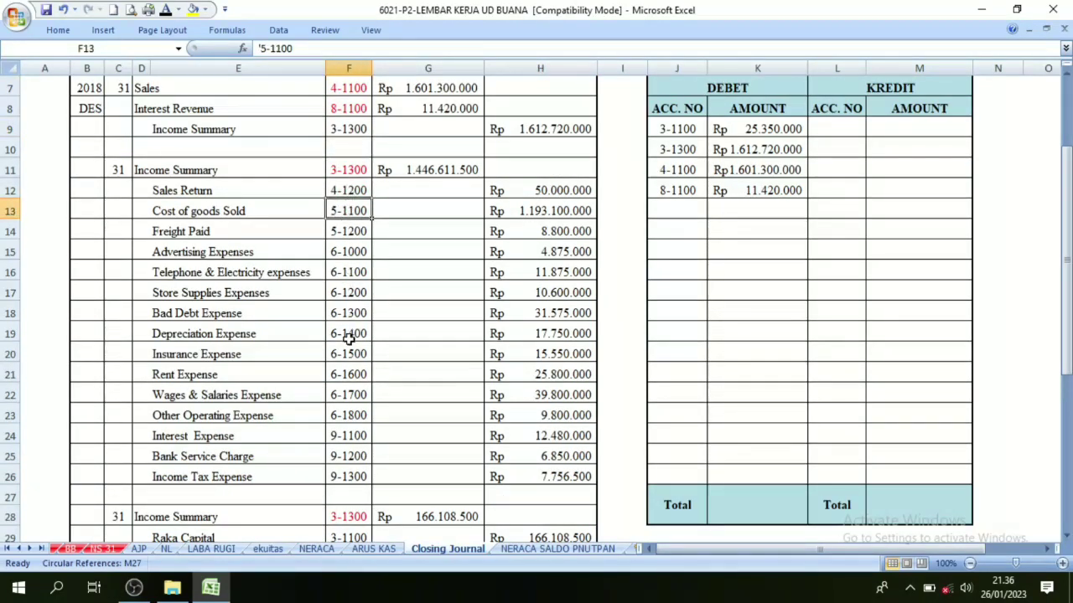
pyautogui.click(352, 130)
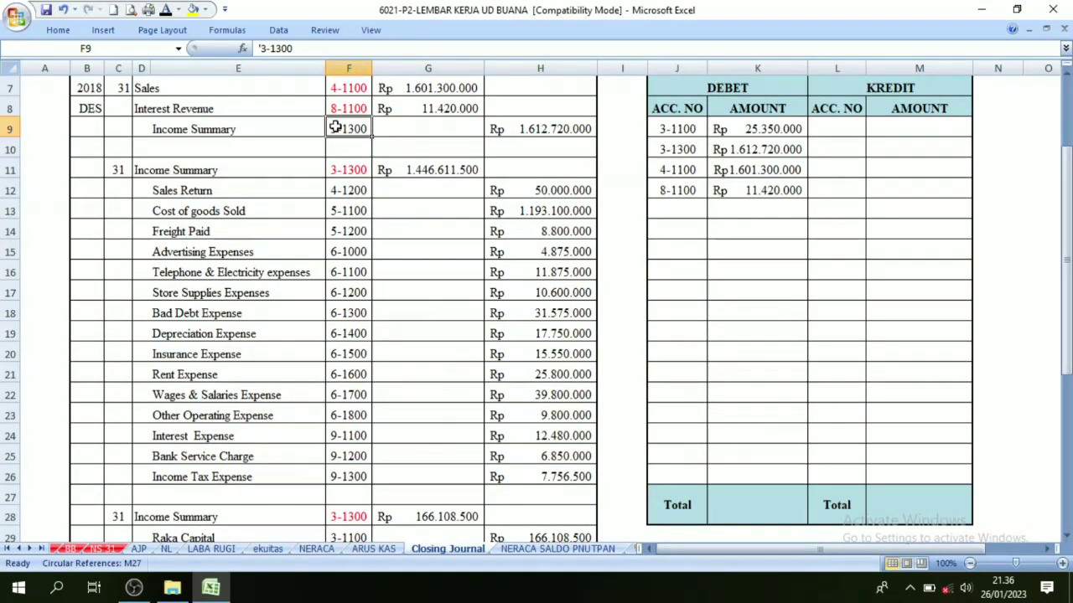
pyautogui.scroll(1, 340, 134)
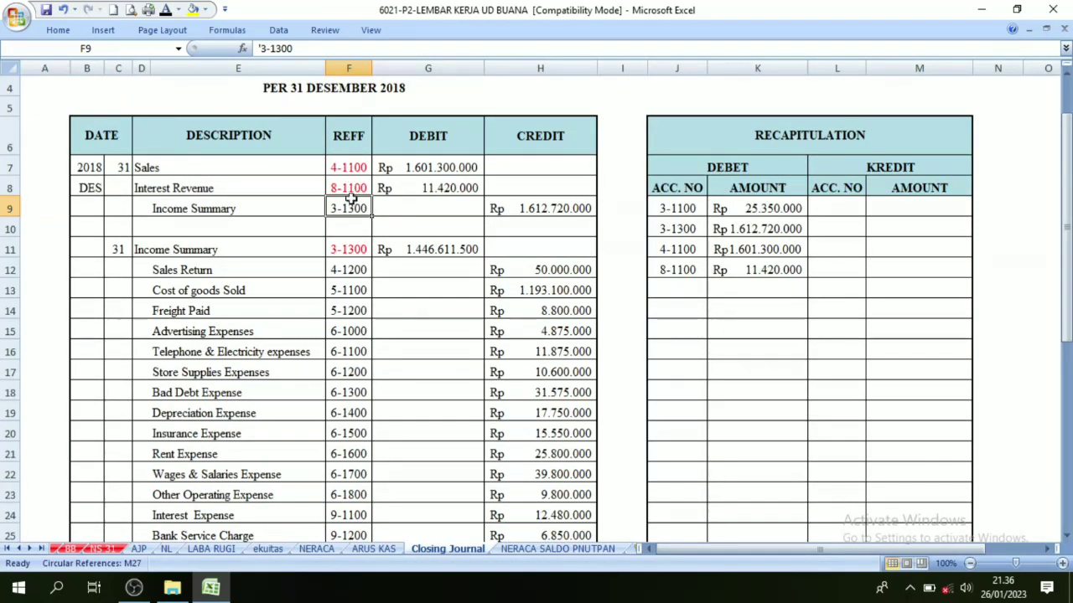
pyautogui.scroll(-3, 339, 284)
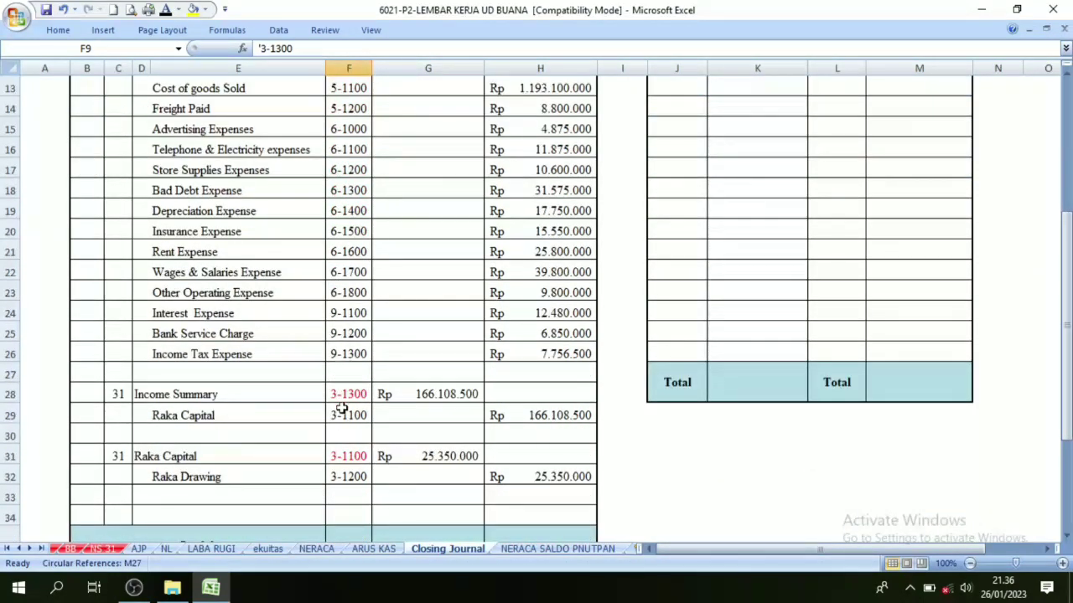
pyautogui.click(344, 413)
pyautogui.click(341, 474)
pyautogui.scroll(2, 341, 277)
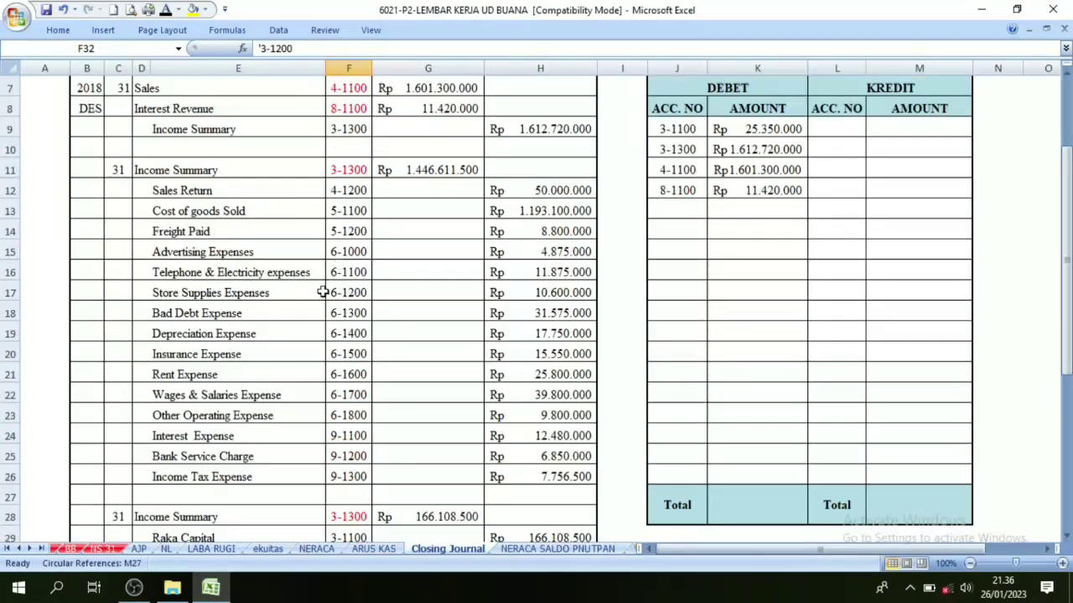
pyautogui.scroll(1, 341, 261)
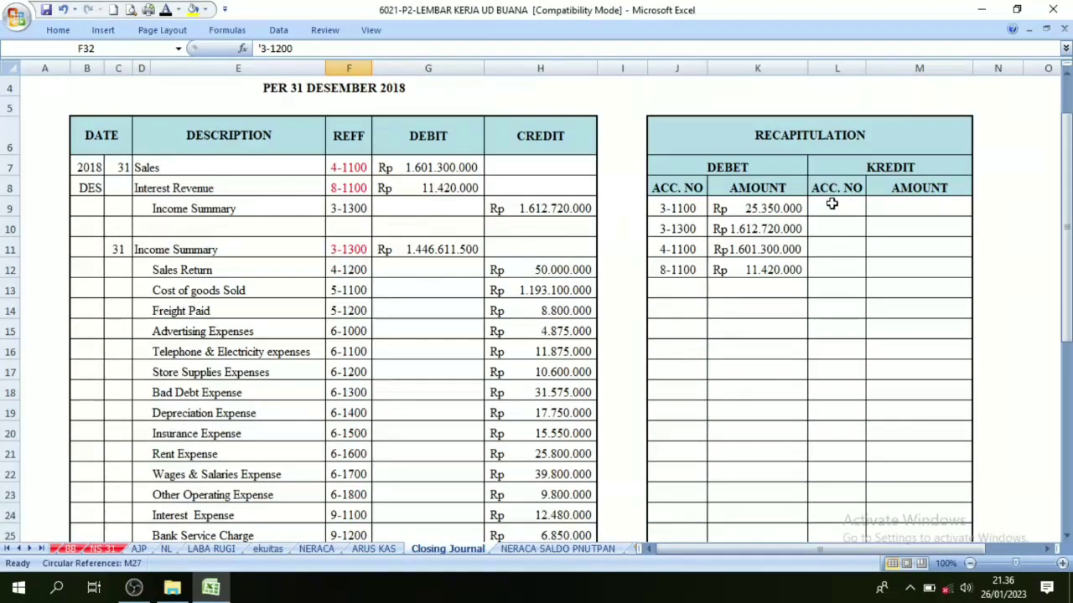
# Apply a black font colour to the recapitulation's credit account numbers in L9:L26.
pyautogui.moveTo(831, 204); pyautogui.dragTo(836, 472)
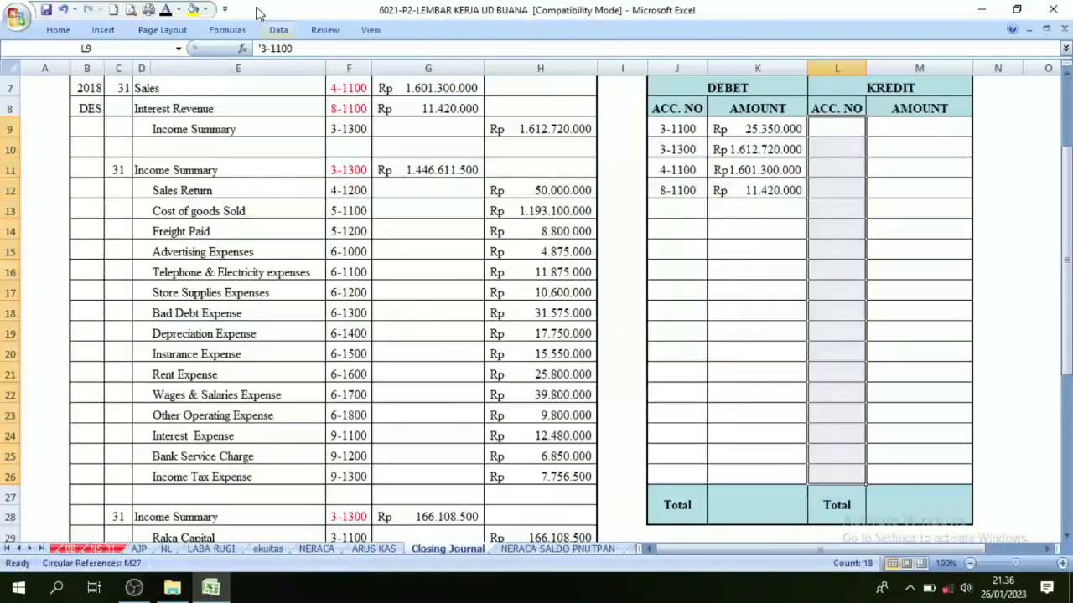
pyautogui.click(172, 10)
pyautogui.click(771, 246)
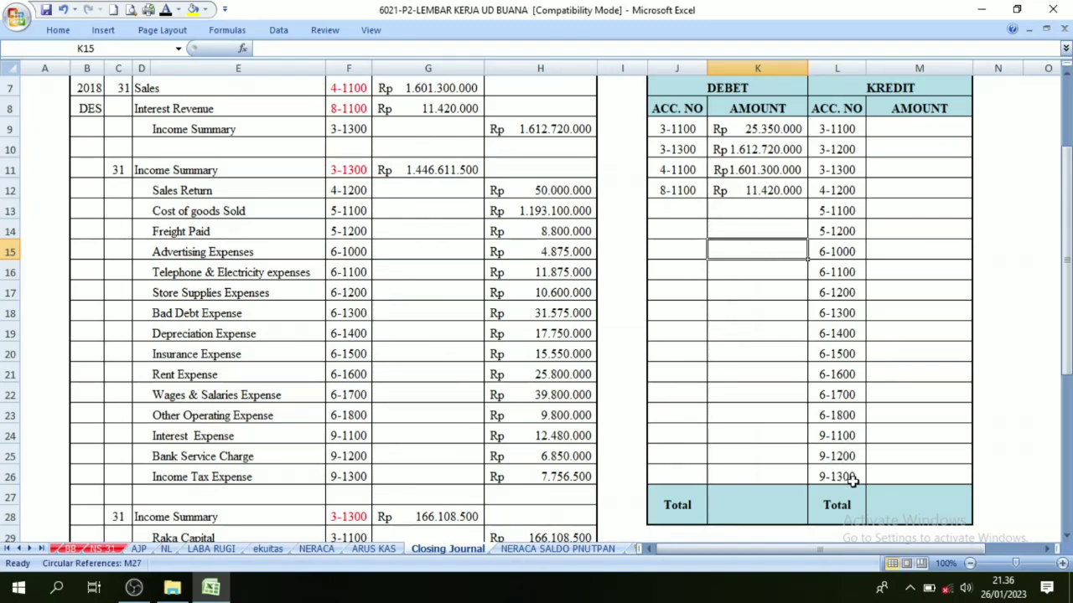
# Locate the capital account's credit entry in the journal and apply a black font colour to the 3-1100 credit amount in M9.
pyautogui.click(912, 125)
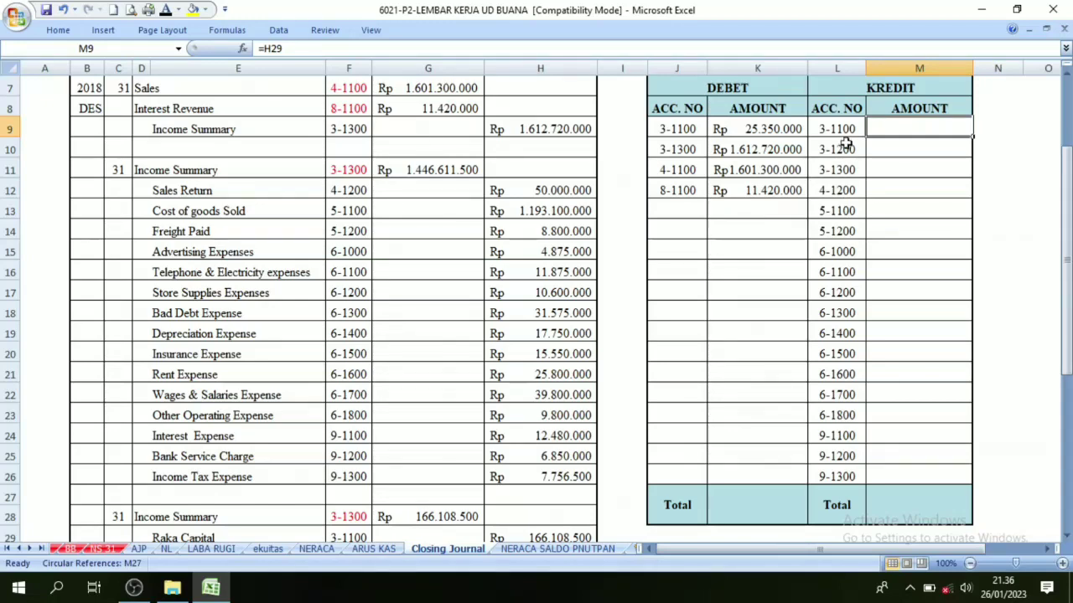
pyautogui.scroll(2, 467, 210)
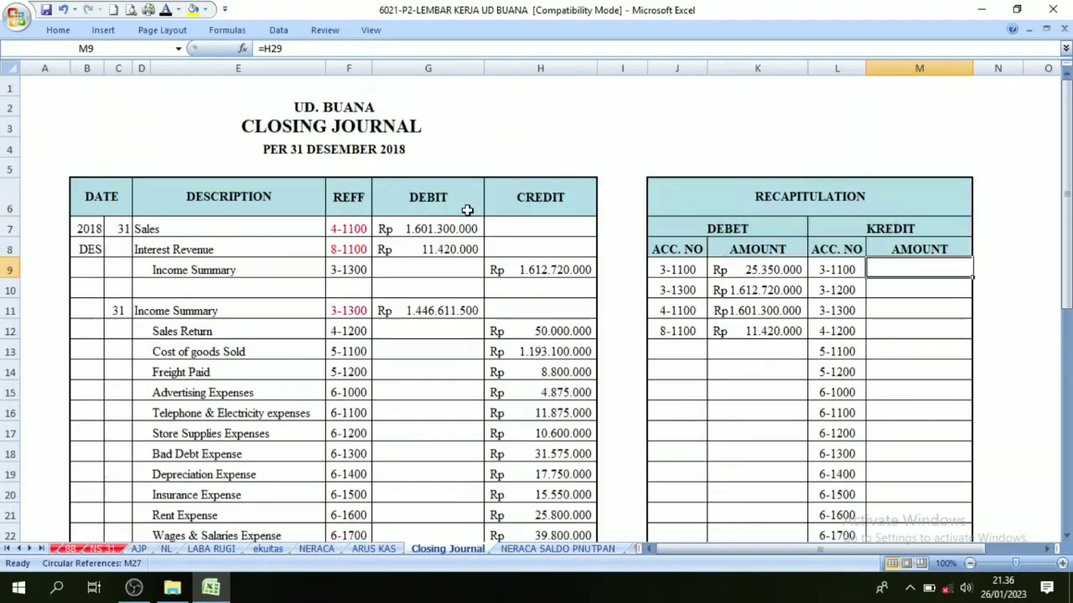
pyautogui.scroll(-2, 352, 276)
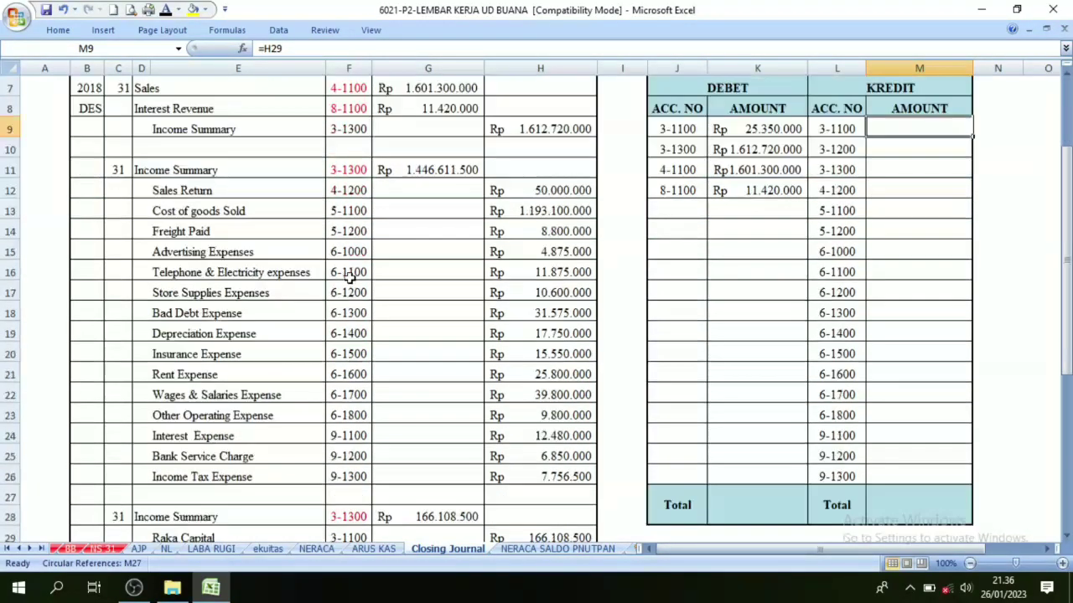
pyautogui.scroll(-3, 349, 276)
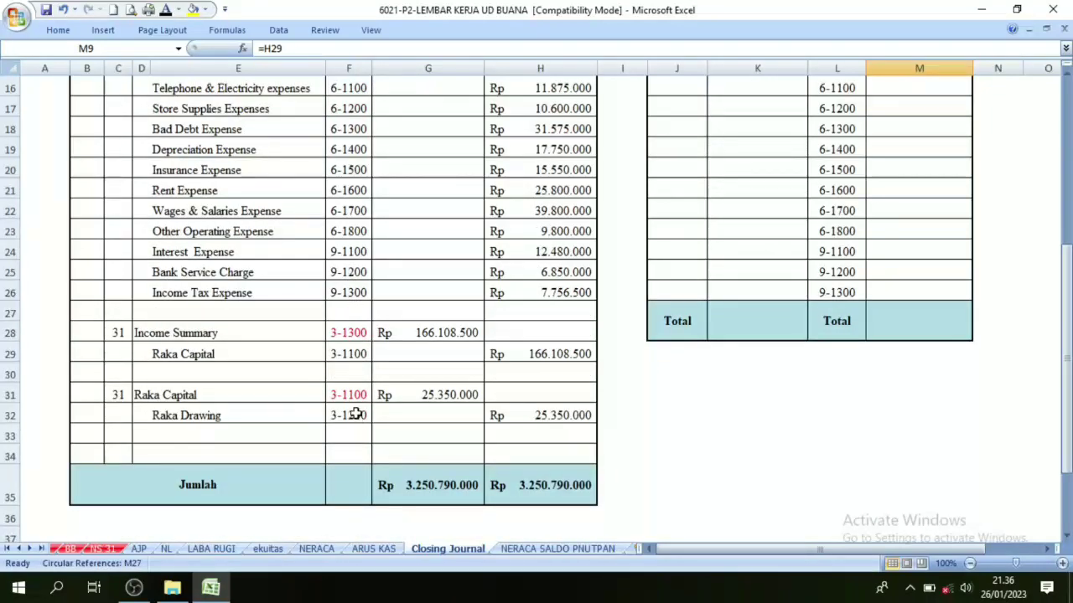
pyautogui.click(358, 354)
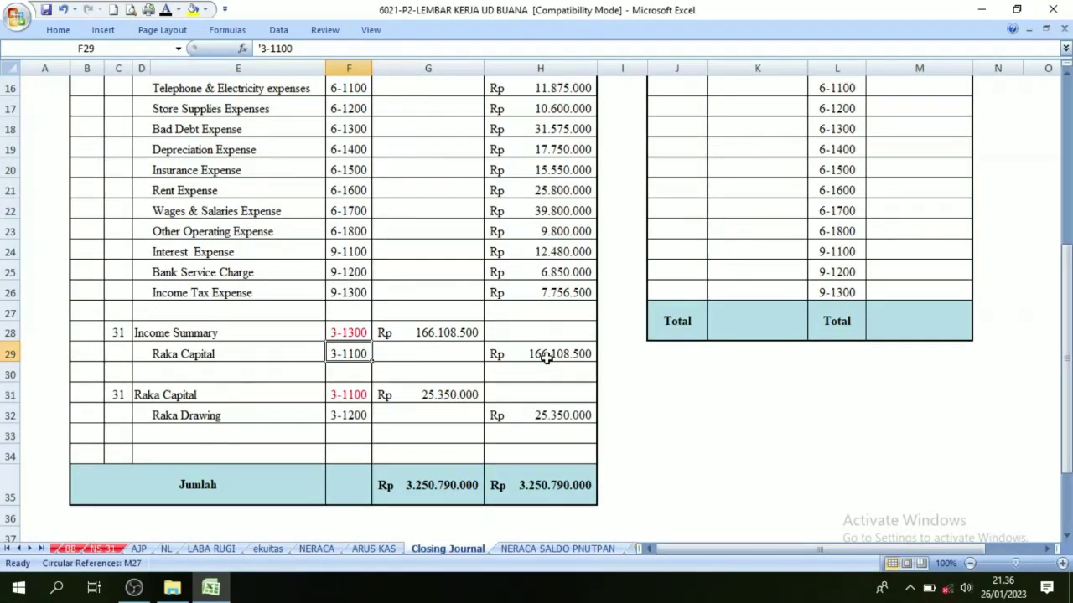
pyautogui.scroll(5, 900, 286)
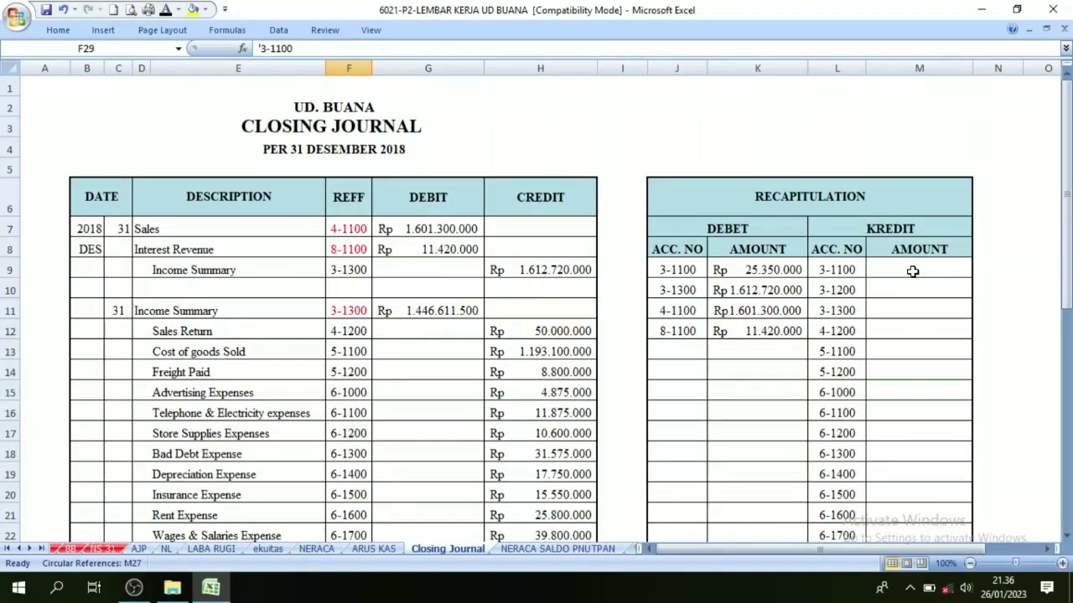
pyautogui.click(912, 271)
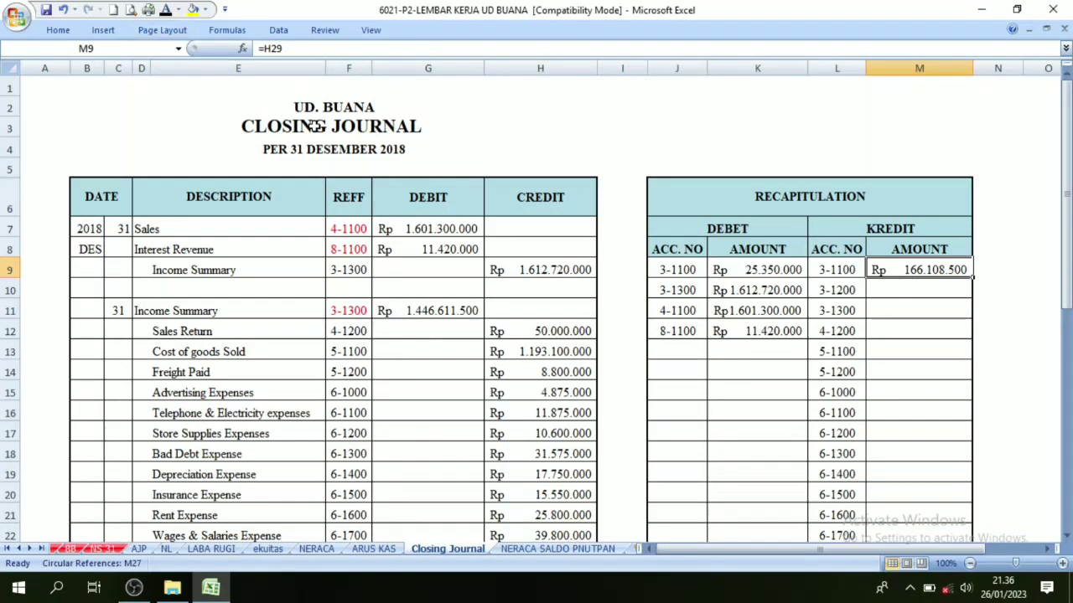
# Locate the drawing account's credit entry in the journal and apply a black font colour to the 3-1200 credit amount in M10.
pyautogui.click(834, 289)
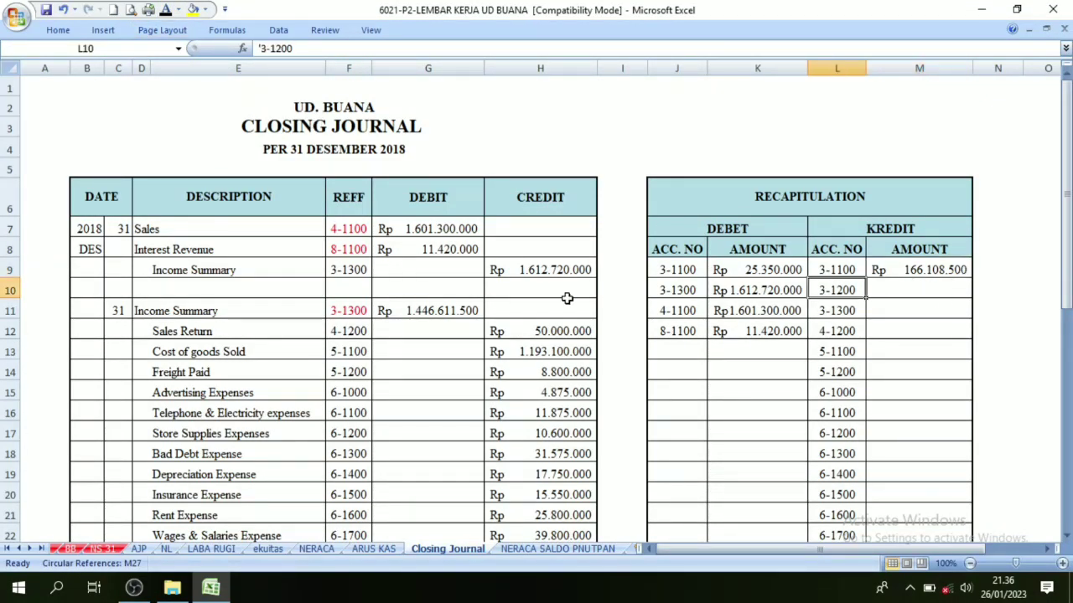
pyautogui.scroll(-3, 368, 352)
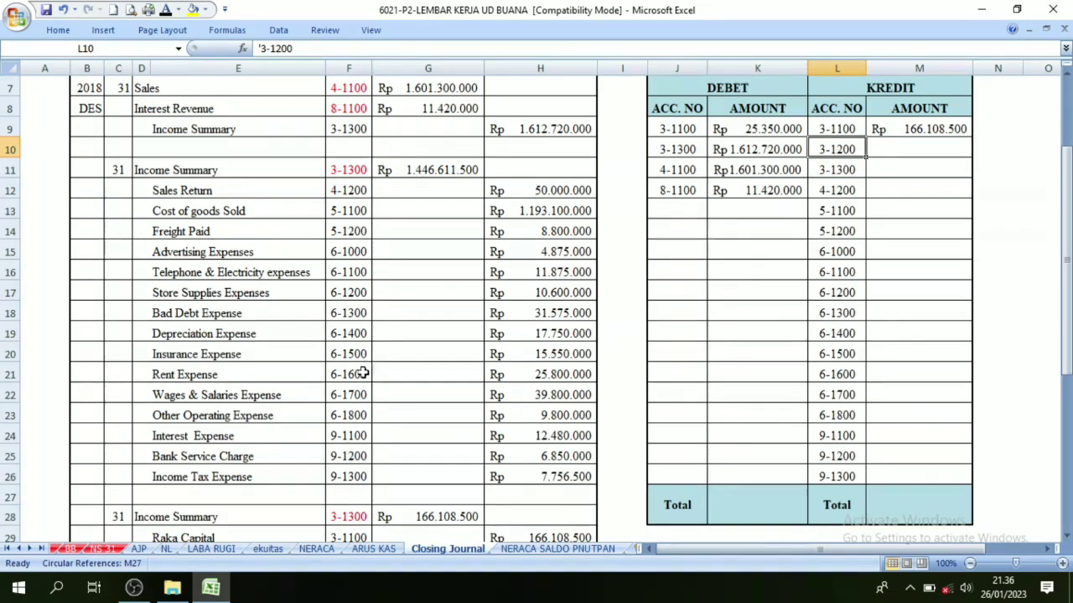
pyautogui.scroll(-1, 358, 382)
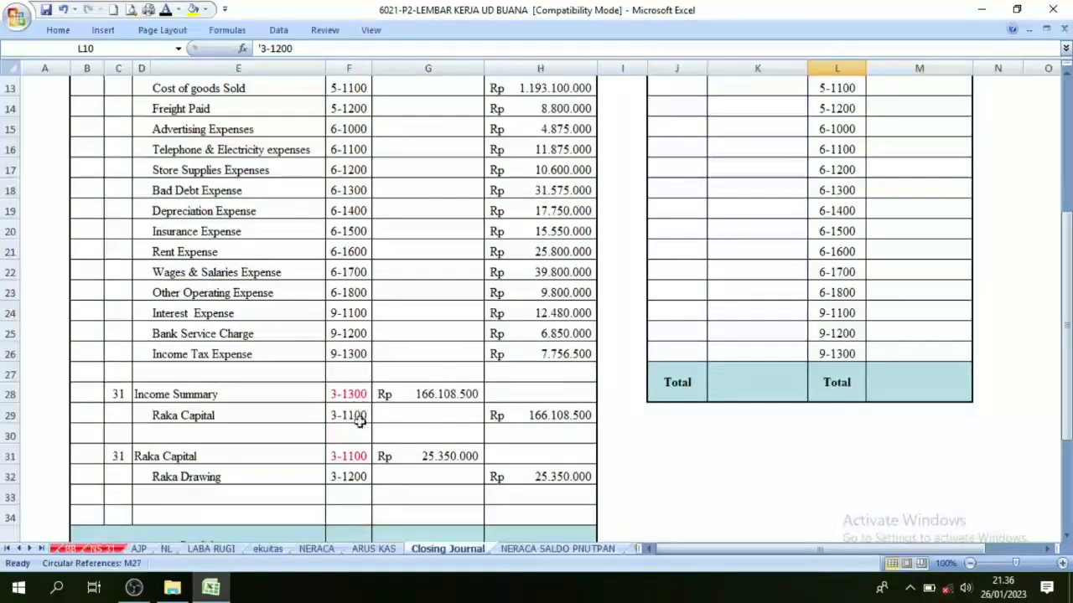
pyautogui.click(349, 496)
pyautogui.click(550, 477)
pyautogui.scroll(3, 944, 336)
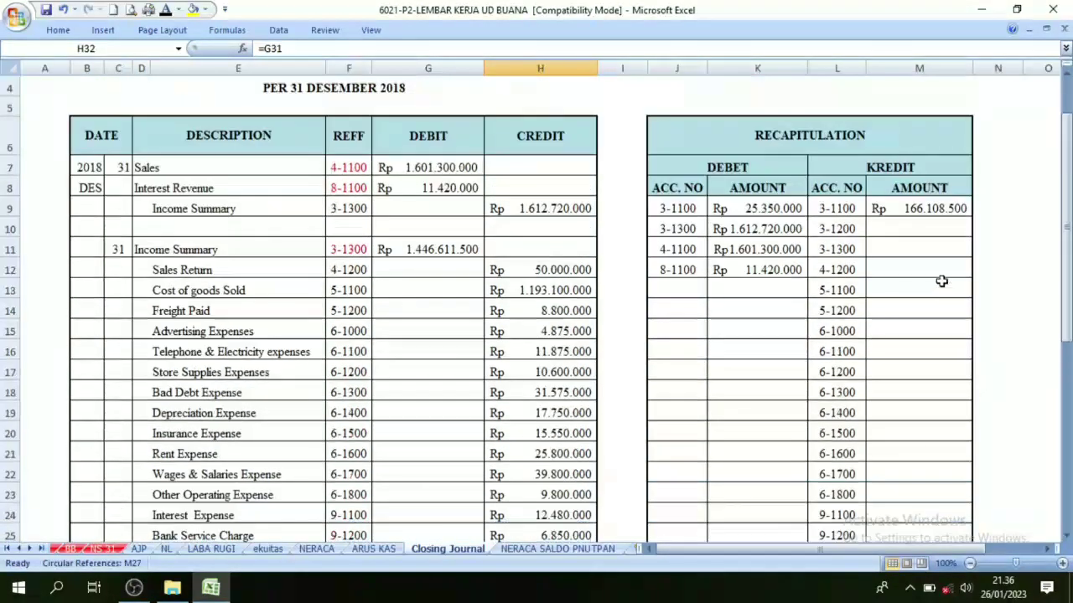
pyautogui.click(922, 229)
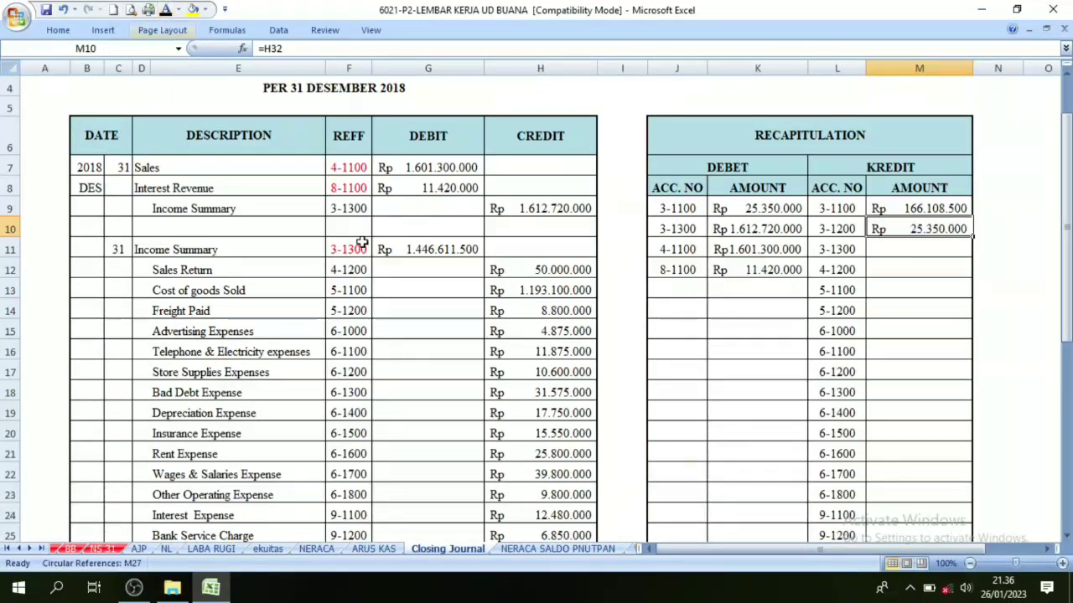
# Check the journal's credit amounts in H12:H26 and apply a black font colour to the recapitulation's remaining credit amounts in M11:M26.
pyautogui.scroll(-3, 898, 331)
pyautogui.scroll(2, 546, 448)
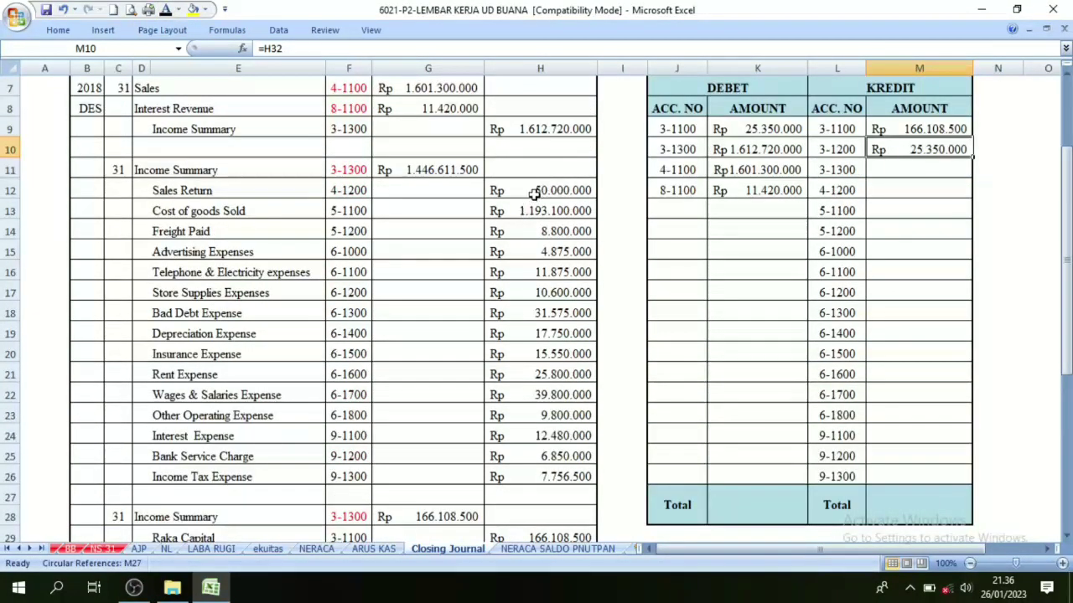
pyautogui.moveTo(534, 194); pyautogui.dragTo(540, 477)
pyautogui.scroll(2, 894, 351)
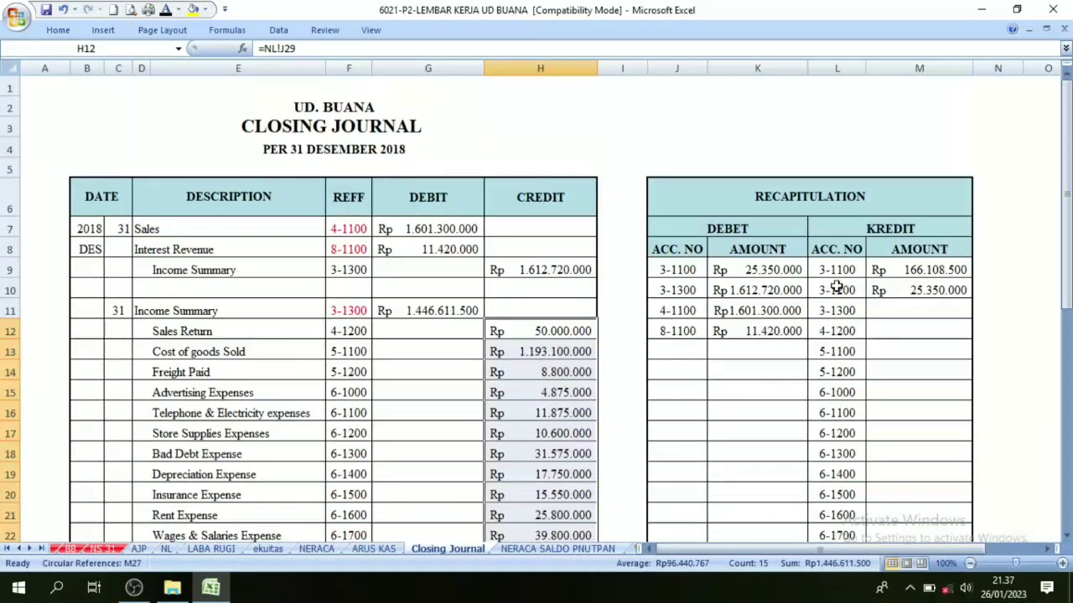
pyautogui.scroll(-1, 835, 287)
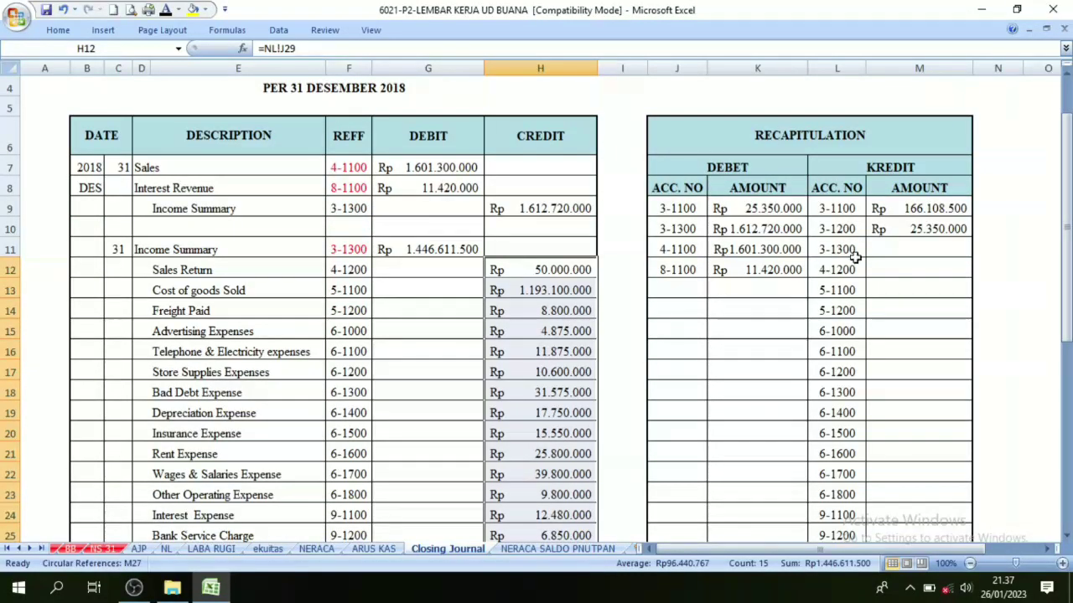
pyautogui.scroll(-1, 912, 258)
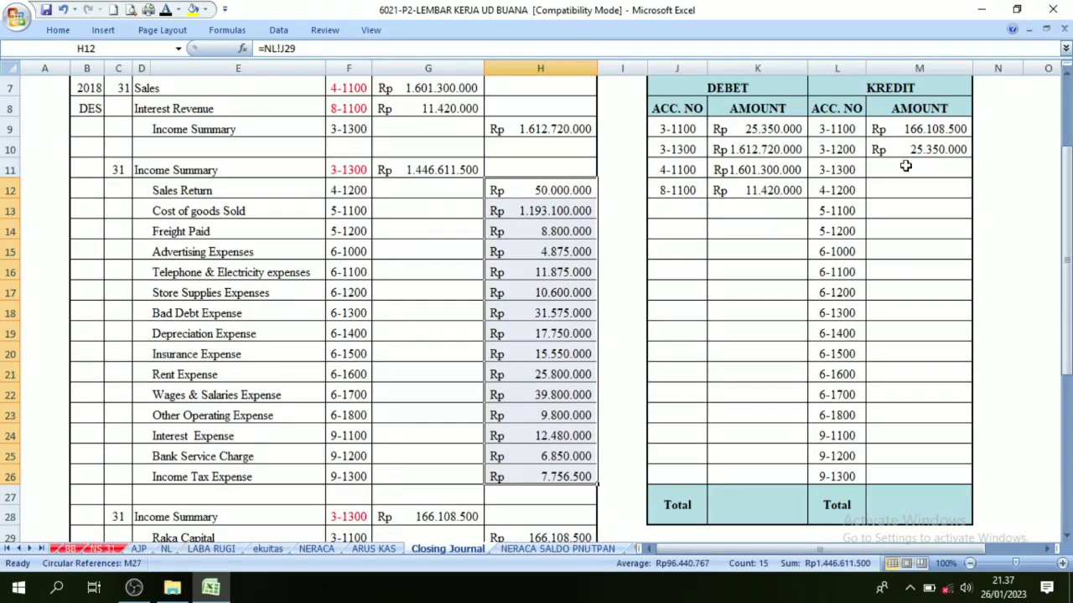
pyautogui.moveTo(905, 166); pyautogui.dragTo(905, 272)
pyautogui.moveTo(899, 469); pyautogui.dragTo(903, 476)
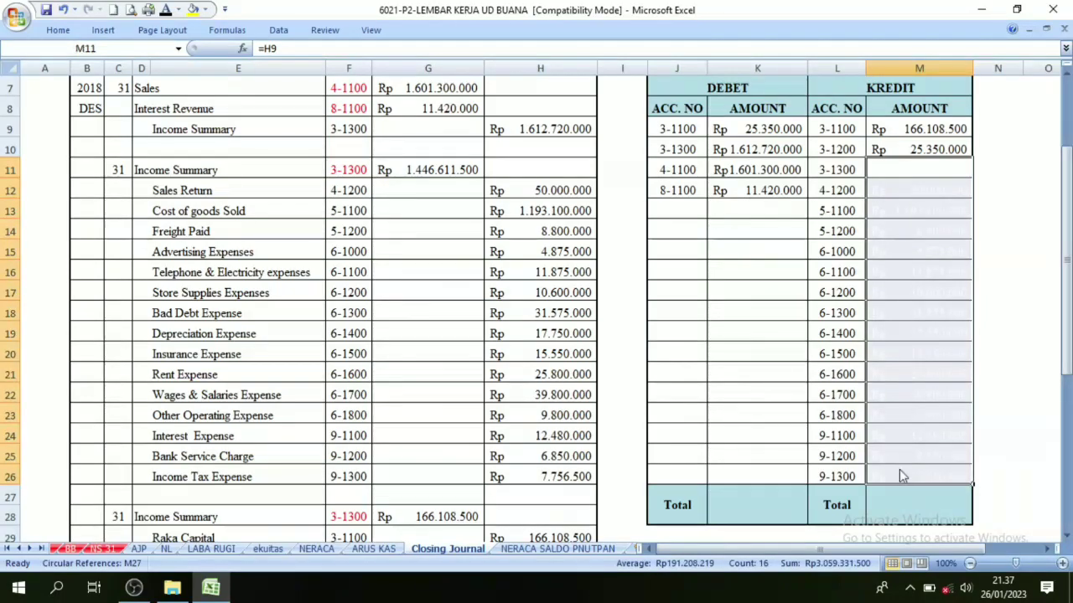
pyautogui.click(149, 9)
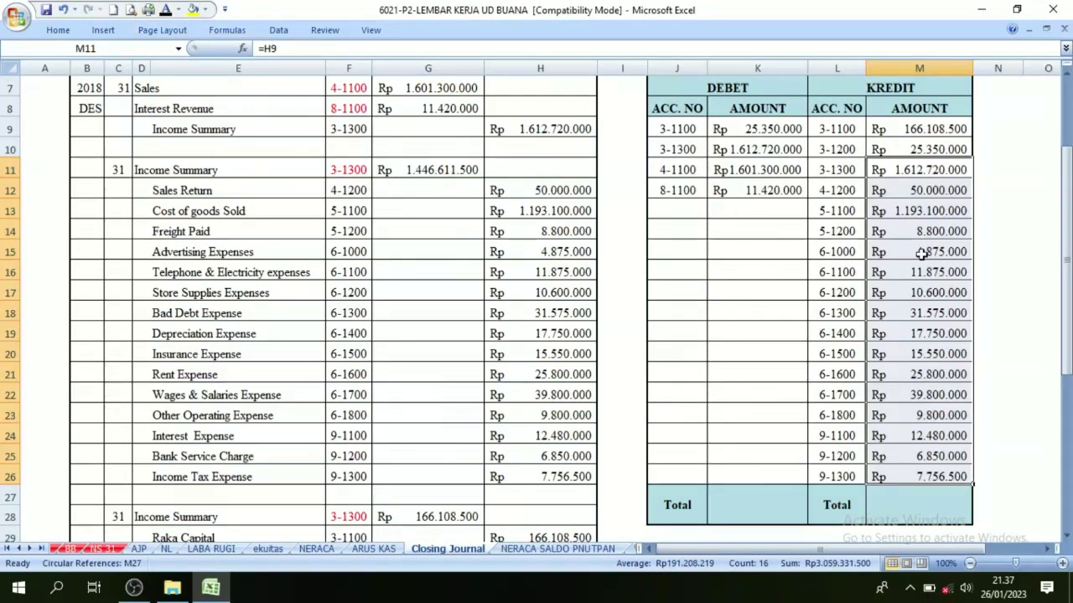
pyautogui.click(922, 255)
# Apply a black font colour to the recapitulation's debit total in K27 and credit total in M27.
pyautogui.scroll(2, 920, 273)
pyautogui.scroll(-2, 917, 266)
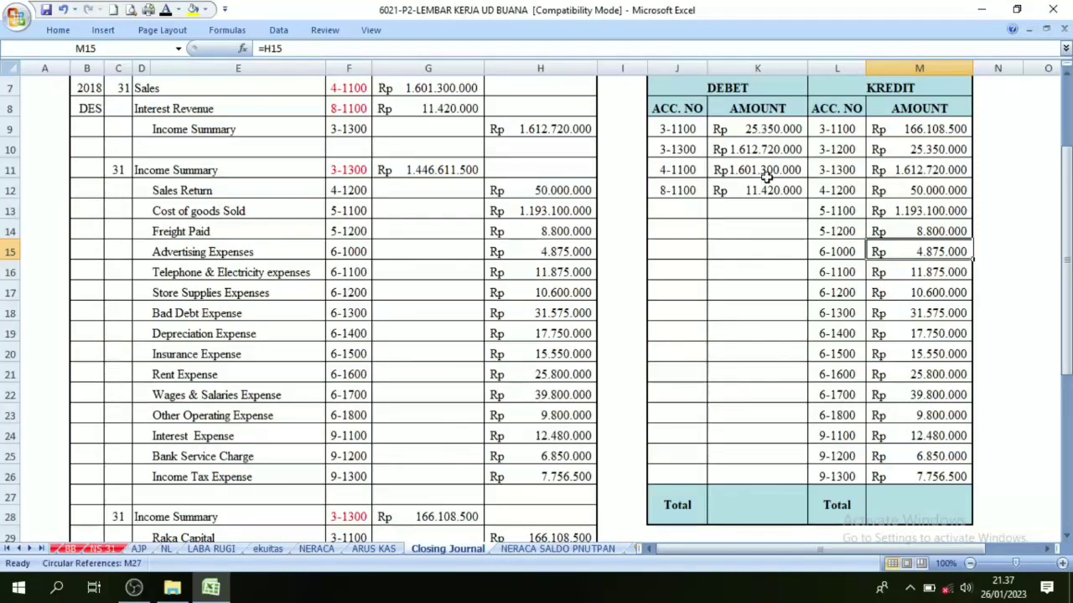
pyautogui.moveTo(686, 131); pyautogui.dragTo(685, 172)
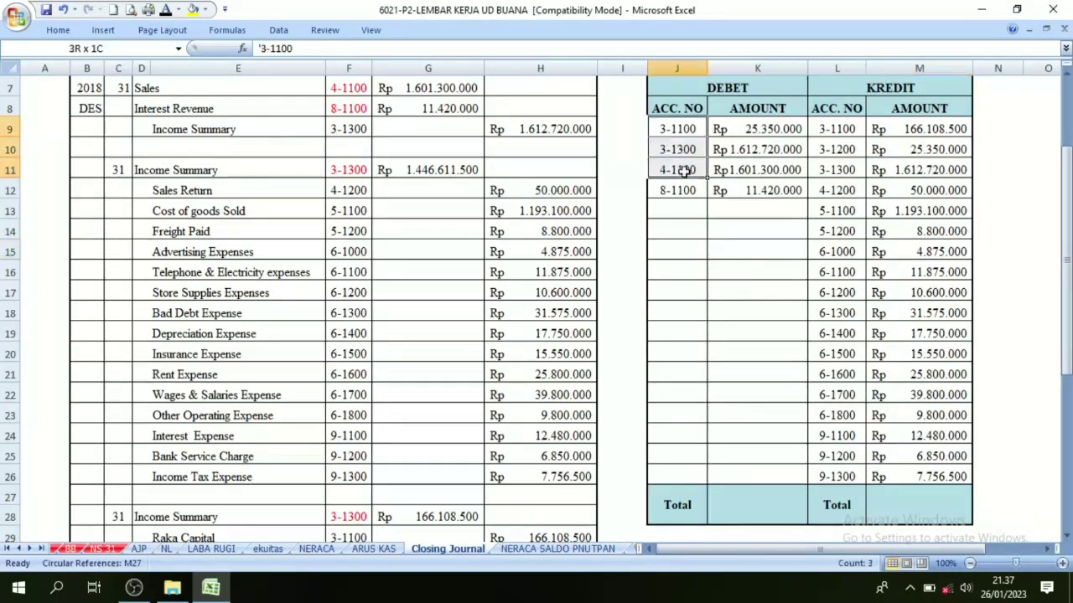
pyautogui.click(762, 503)
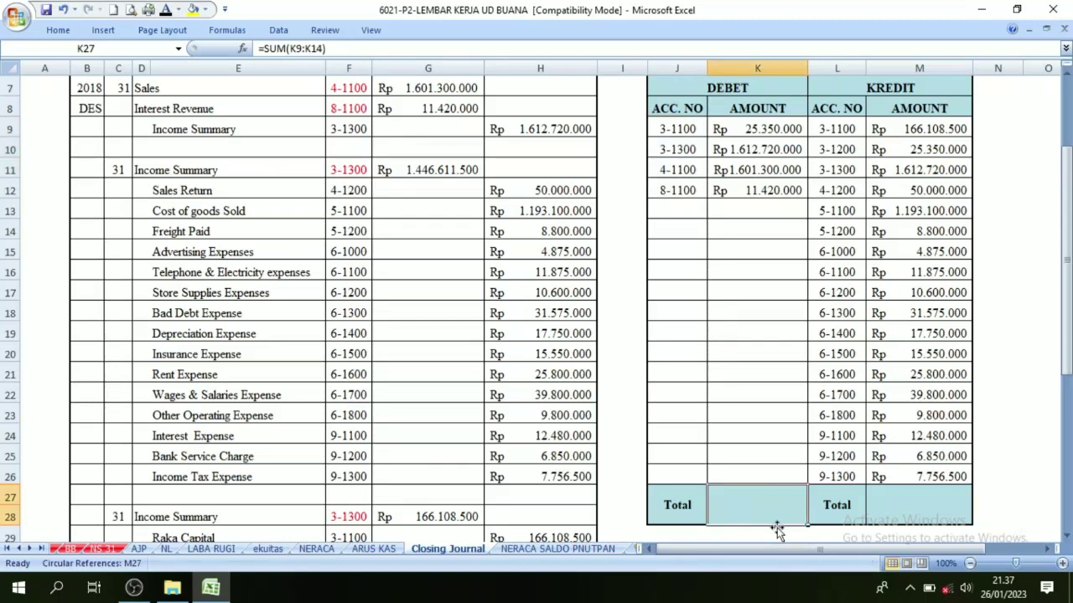
pyautogui.click(166, 10)
pyautogui.click(939, 490)
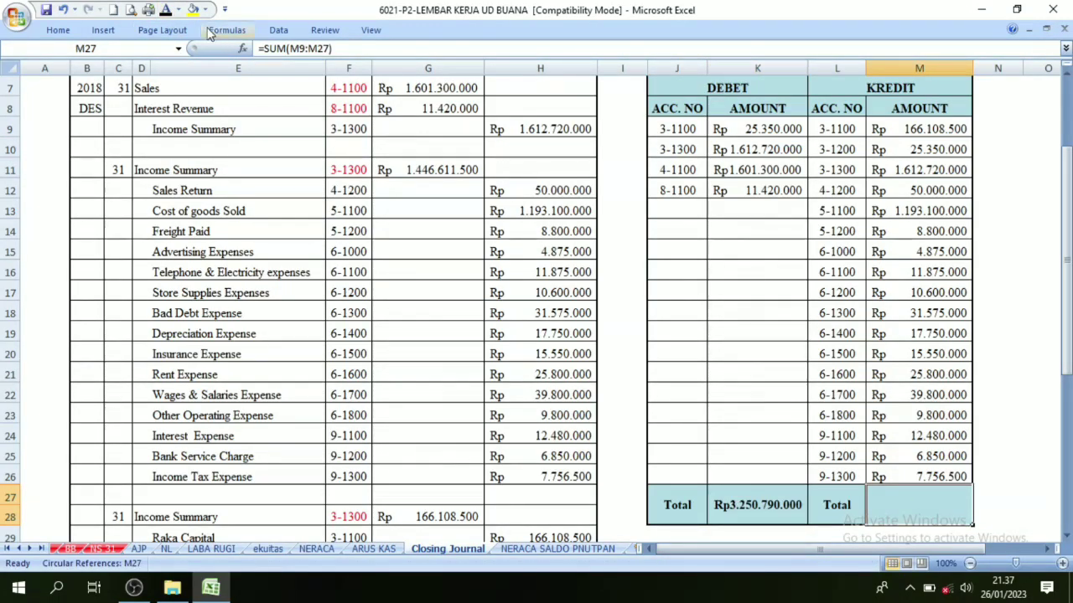
pyautogui.click(165, 10)
# Compare the recapitulation's debit and credit totals with the closing journal's totals in G35 and H35.
pyautogui.scroll(-3, 704, 402)
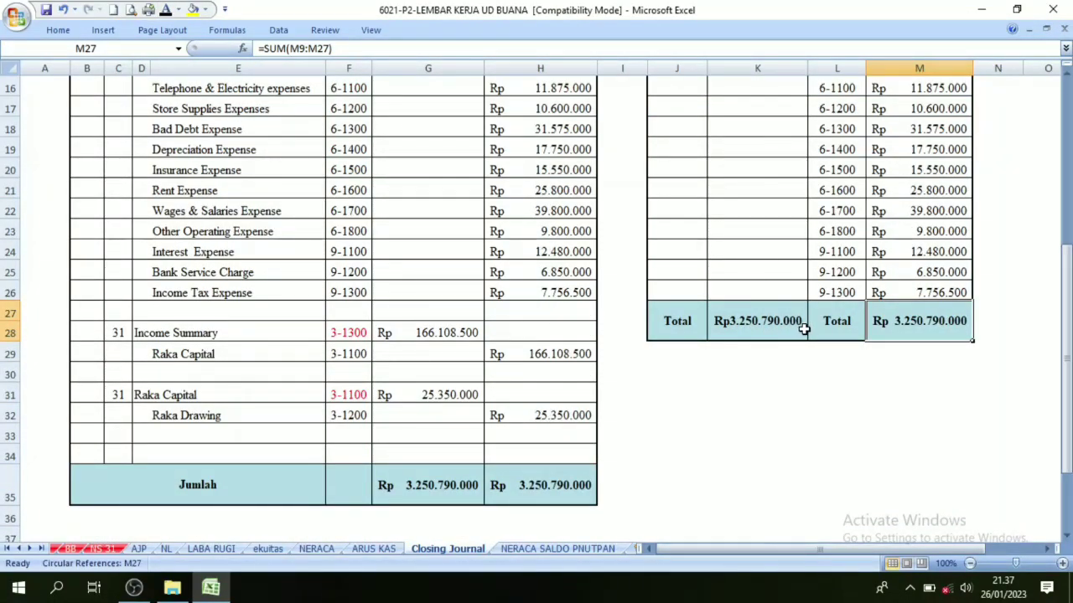
pyautogui.click(776, 325)
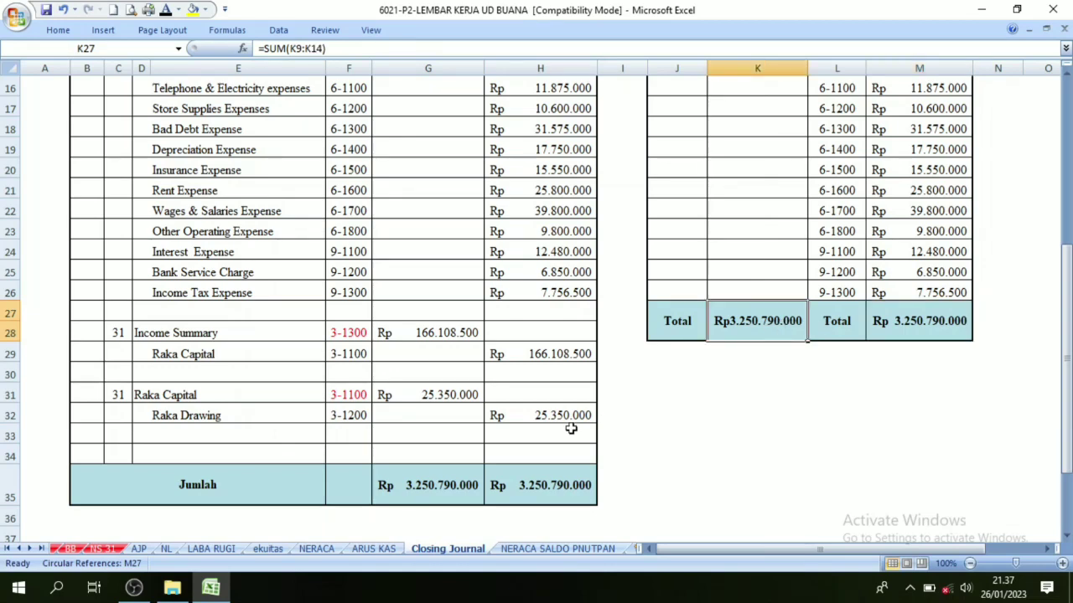
pyautogui.click(441, 481)
pyautogui.click(539, 486)
pyautogui.click(424, 491)
pyautogui.click(526, 484)
pyautogui.scroll(5, 553, 453)
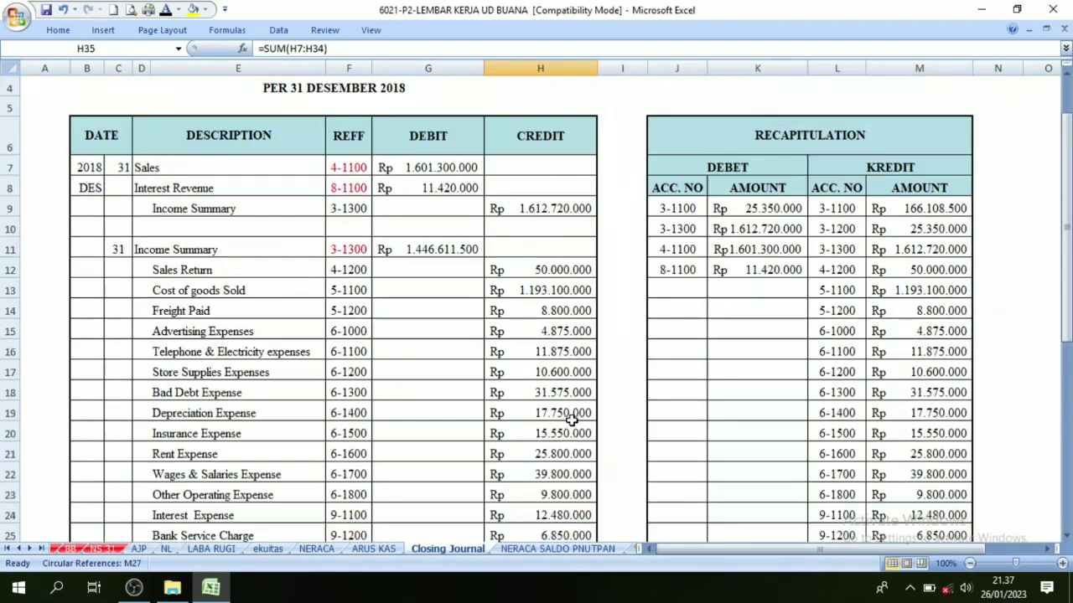
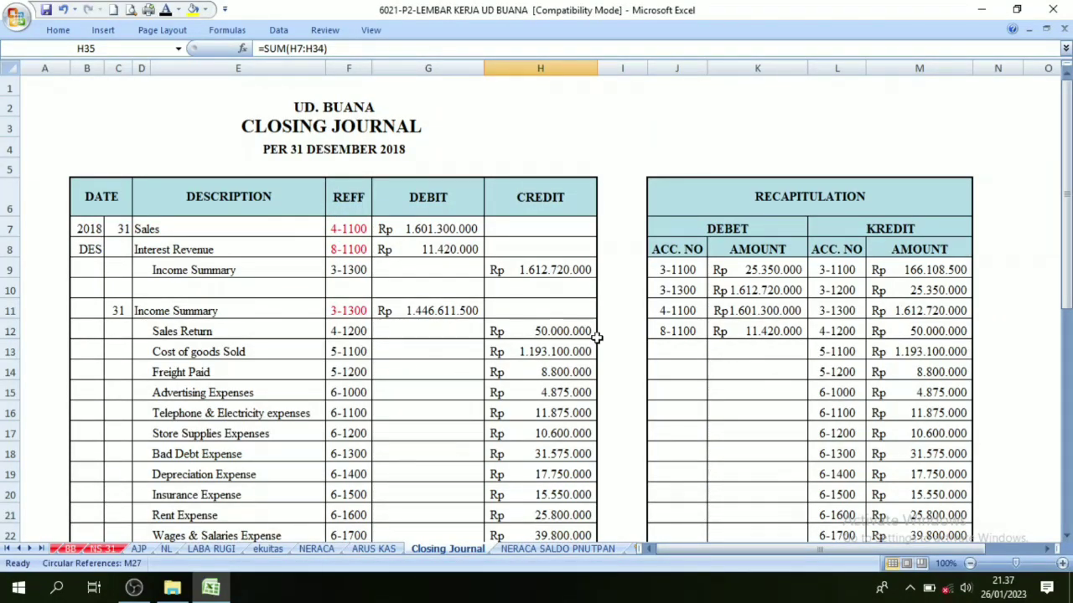
# Review the recapitulation table from its heading through the entries, including the debit account numbers in J9:J12.
pyautogui.click(774, 205)
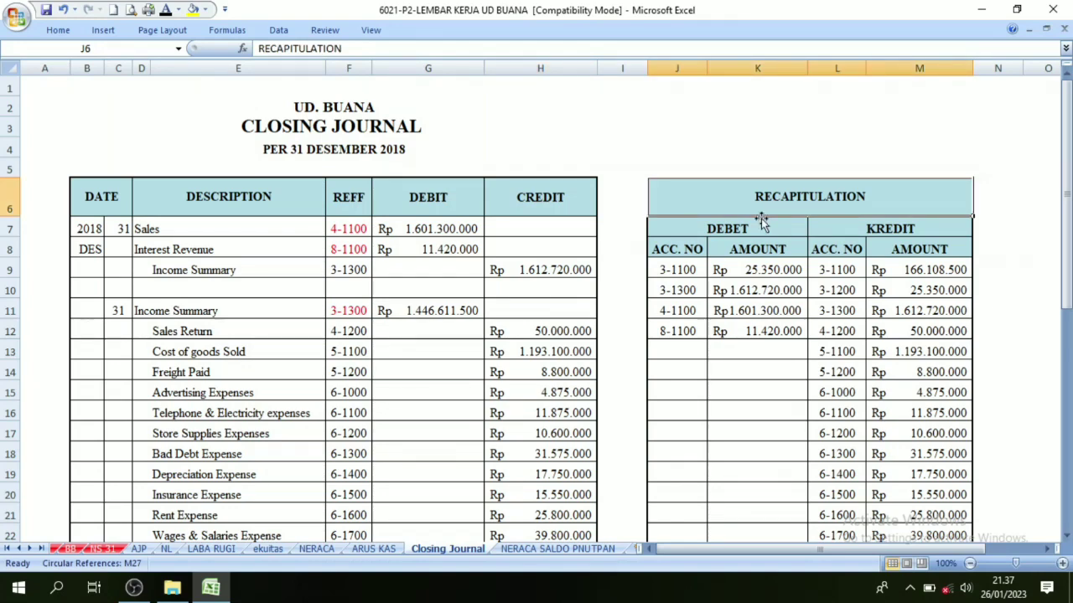
pyautogui.scroll(-1, 741, 235)
pyautogui.click(453, 225)
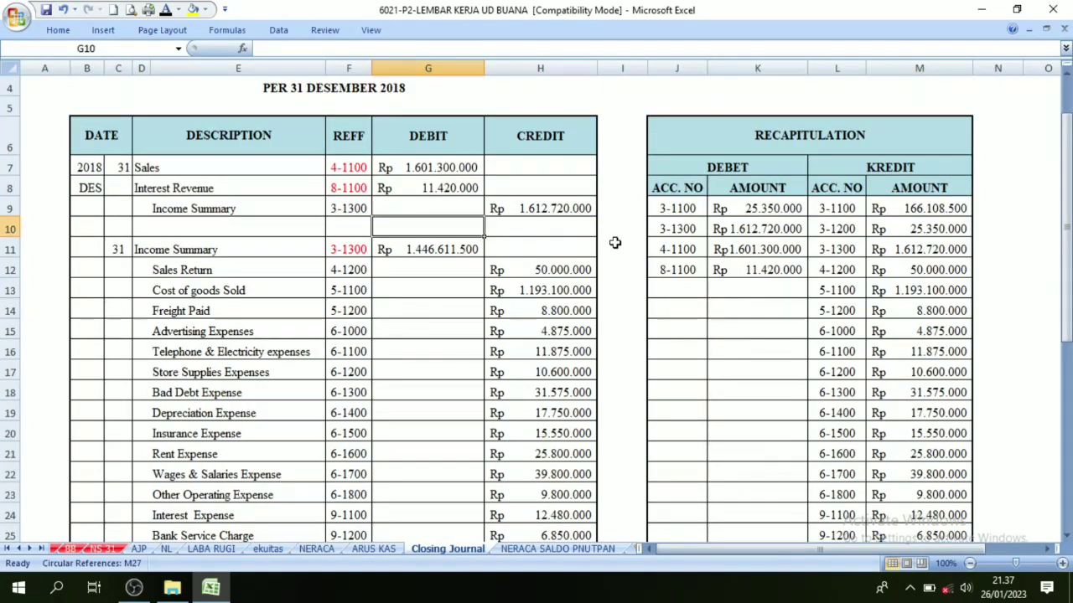
pyautogui.moveTo(680, 209); pyautogui.dragTo(878, 472)
pyautogui.click(765, 356)
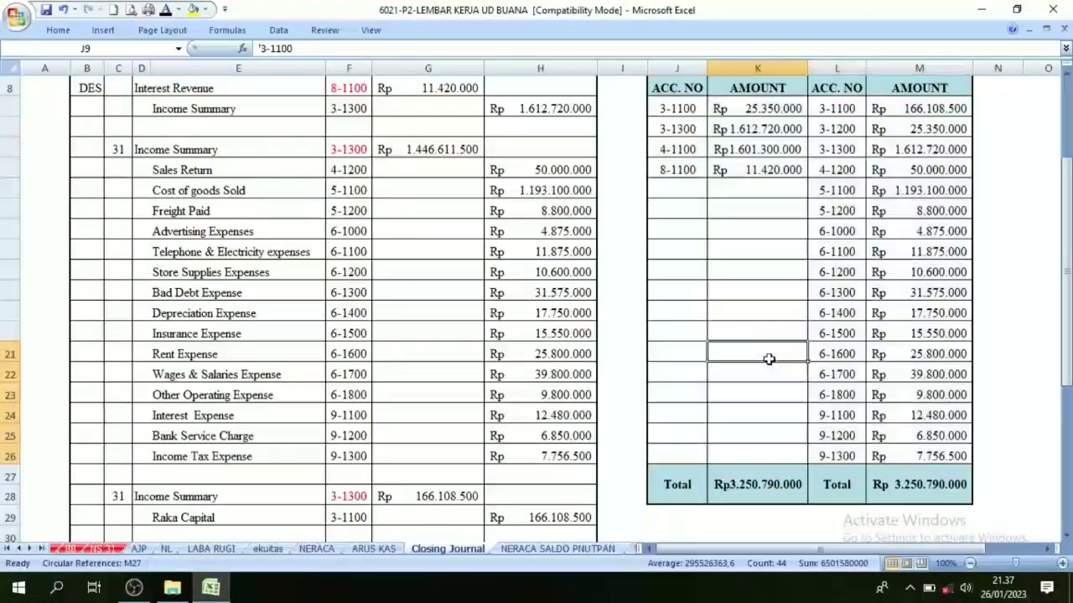
pyautogui.scroll(2, 766, 356)
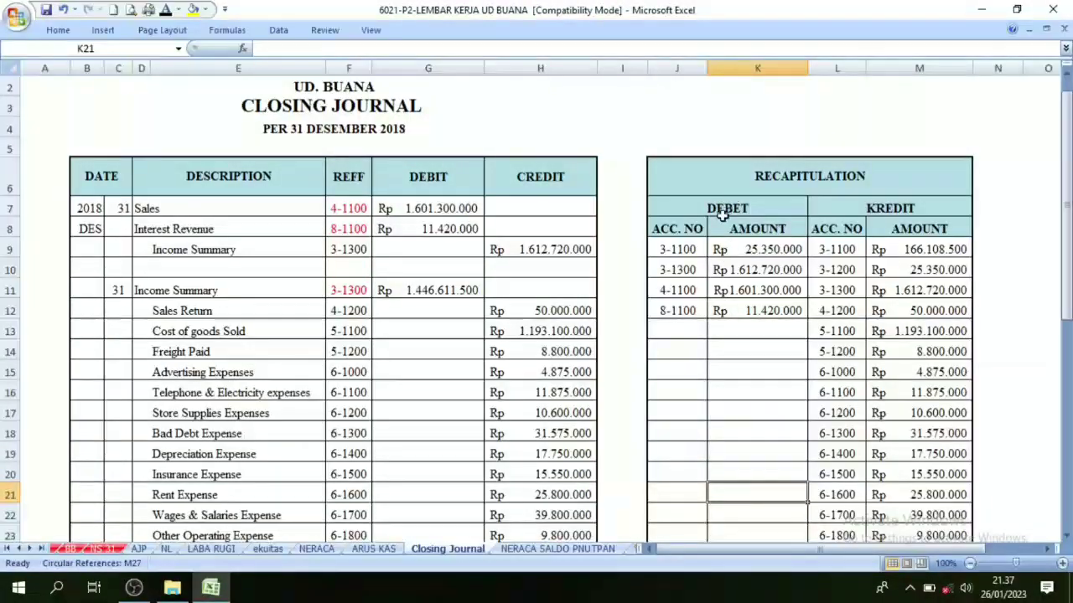
pyautogui.moveTo(685, 248); pyautogui.dragTo(683, 309)
pyautogui.click(675, 249)
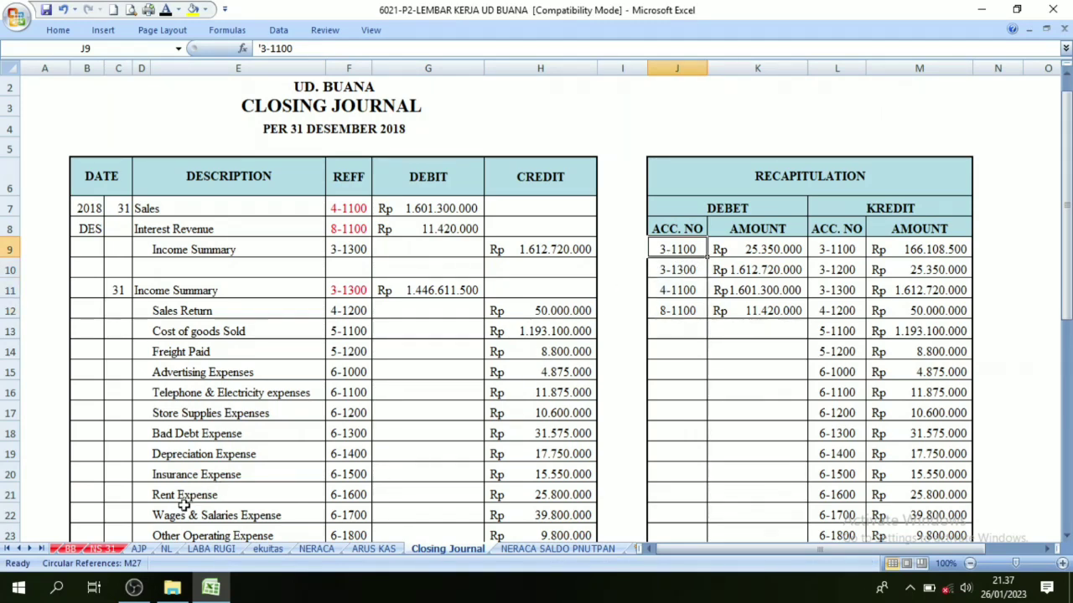
# In the BB sheet's capital account 3-1100, apply a black font colour to date 31, Closing Journal and reference CJ in C174:E174.
pyautogui.click(70, 549)
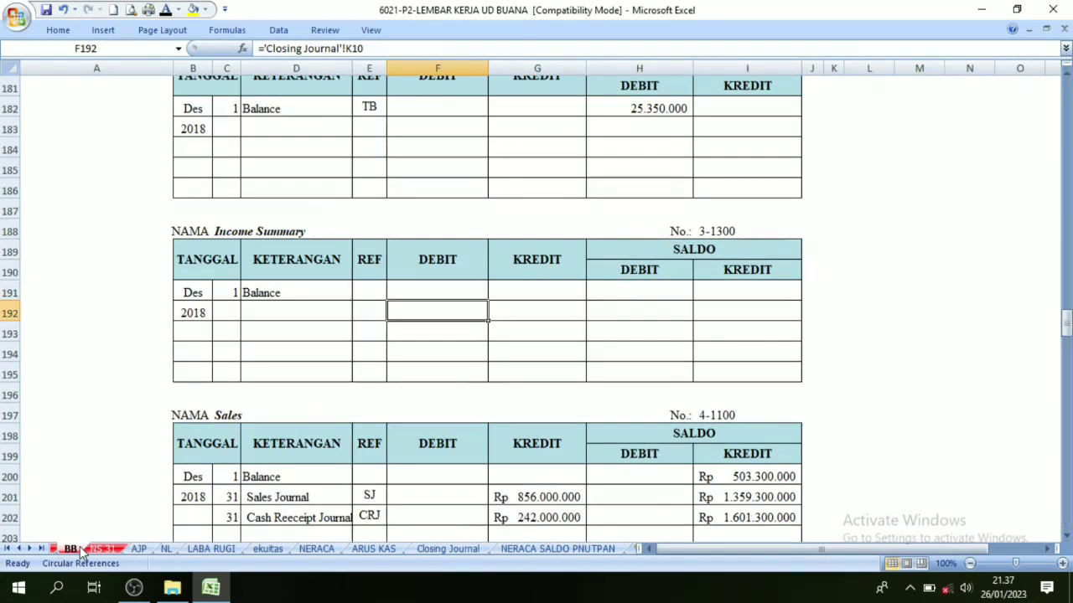
pyautogui.scroll(7, 436, 368)
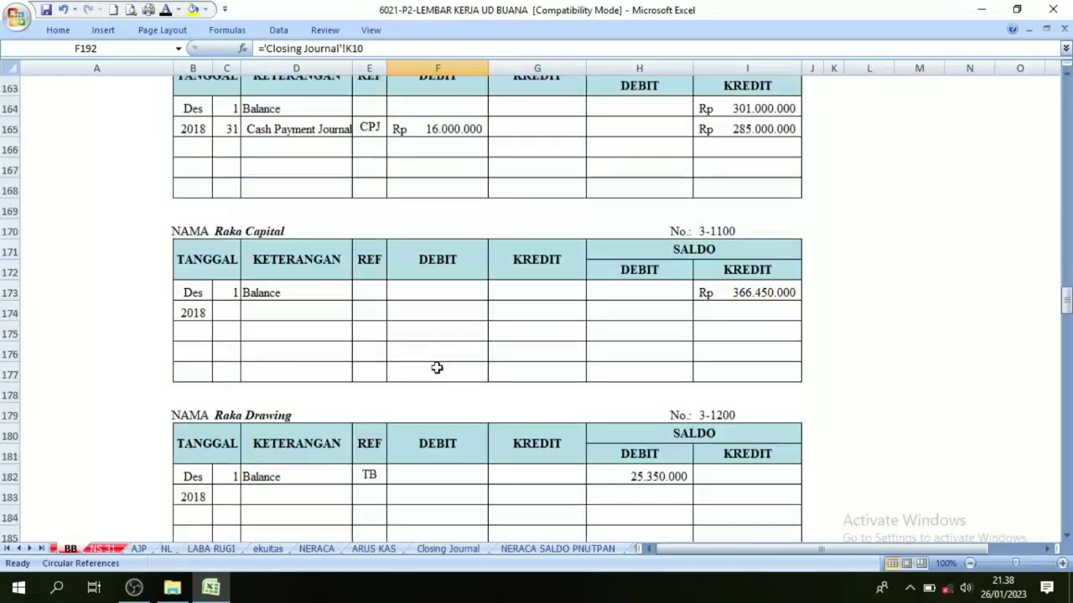
pyautogui.click(729, 289)
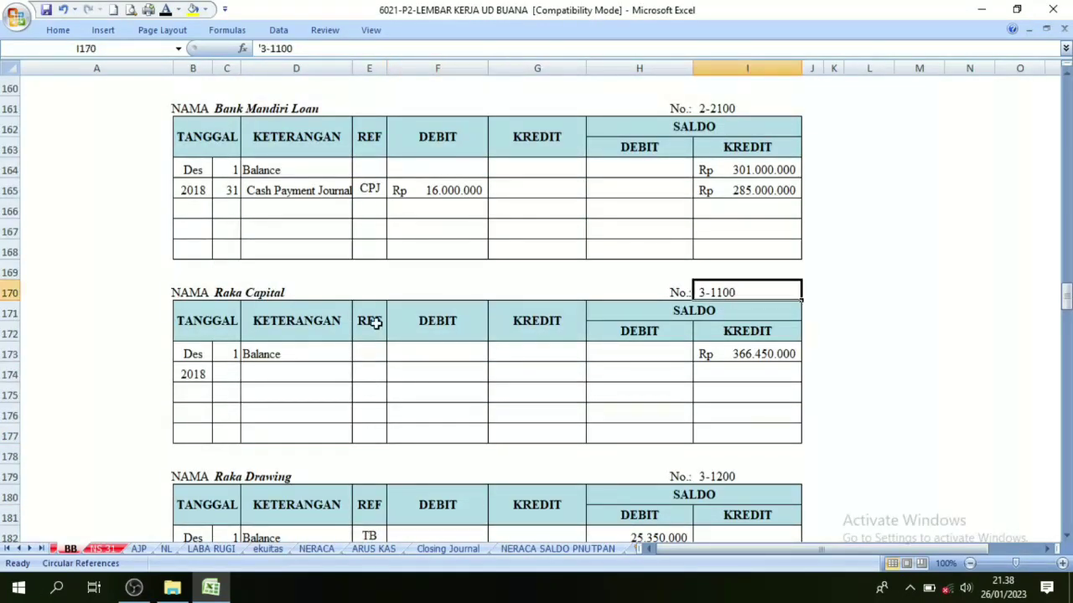
pyautogui.click(240, 288)
pyautogui.click(237, 377)
pyautogui.write('31')
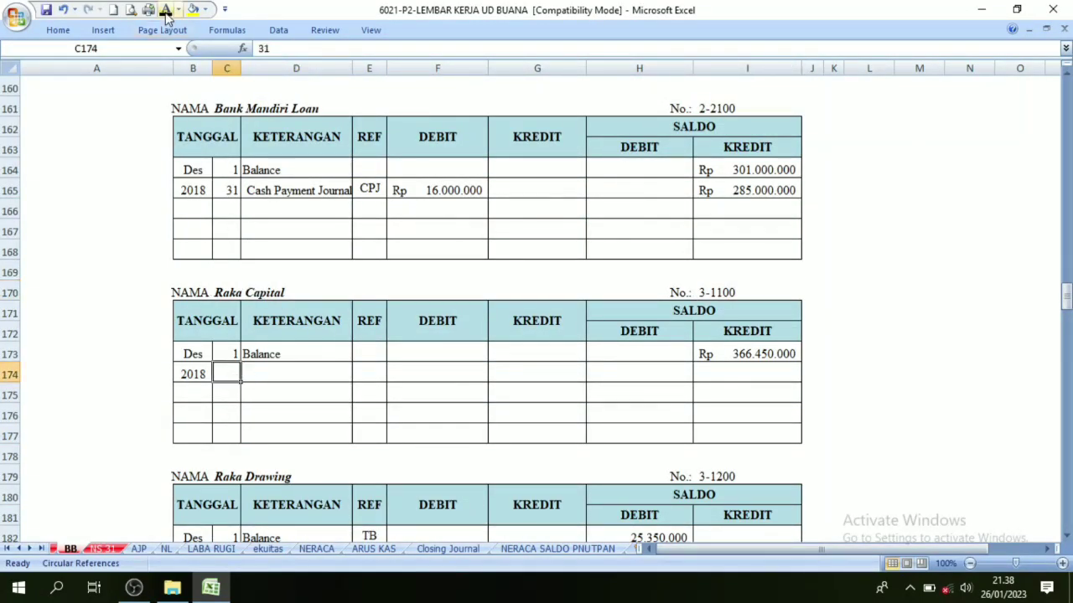
pyautogui.click(291, 379)
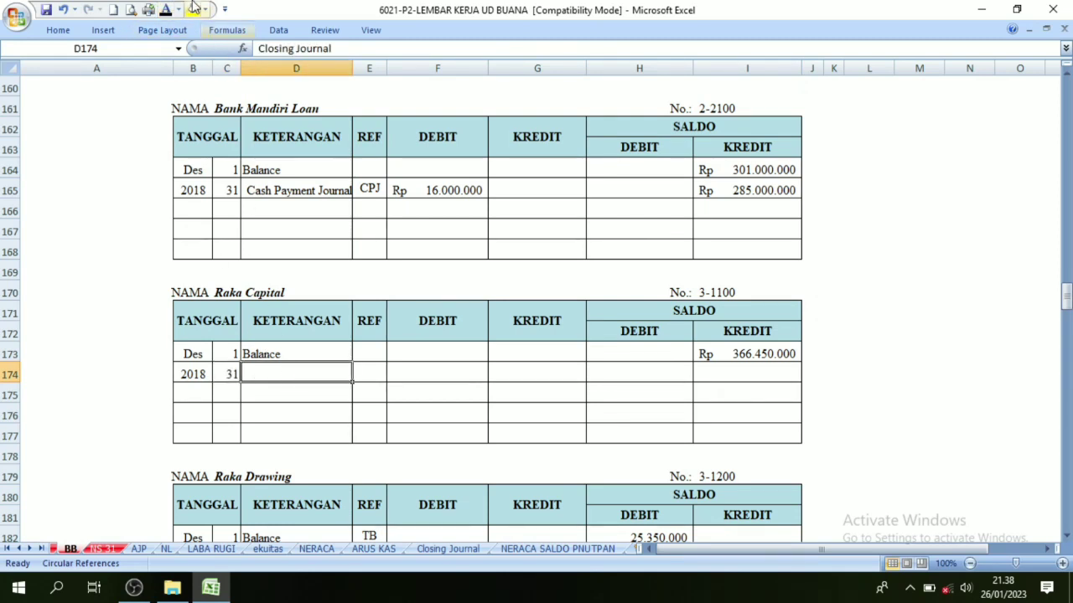
pyautogui.click(165, 9)
pyautogui.click(371, 375)
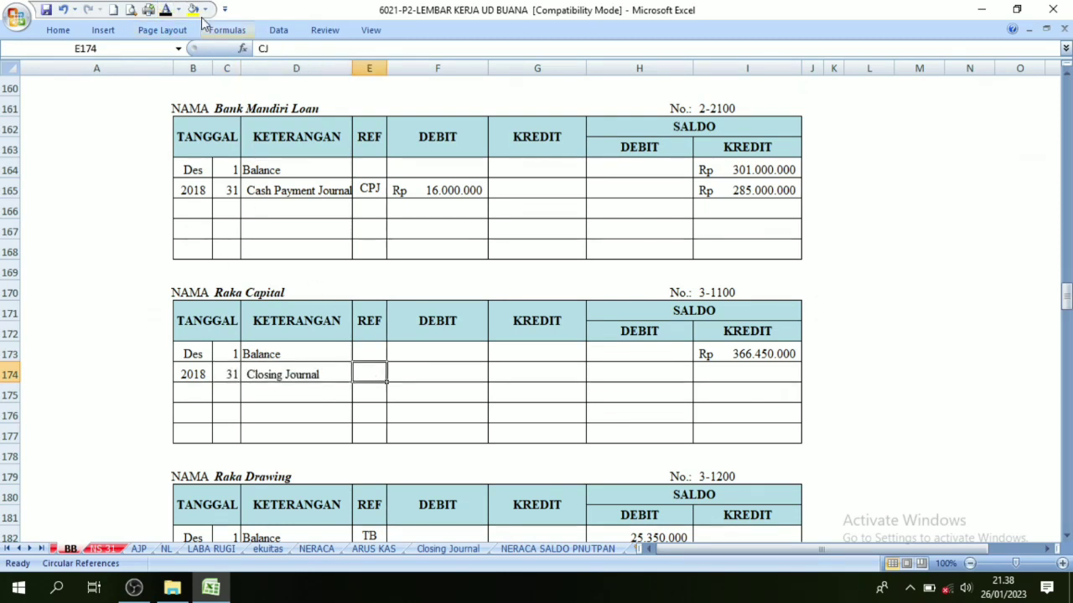
pyautogui.click(165, 9)
# Check the 3-1100 debit amount in the closing journal's recapitulation and apply a black font colour to the capital account's debit in BB cell F174.
pyautogui.click(453, 550)
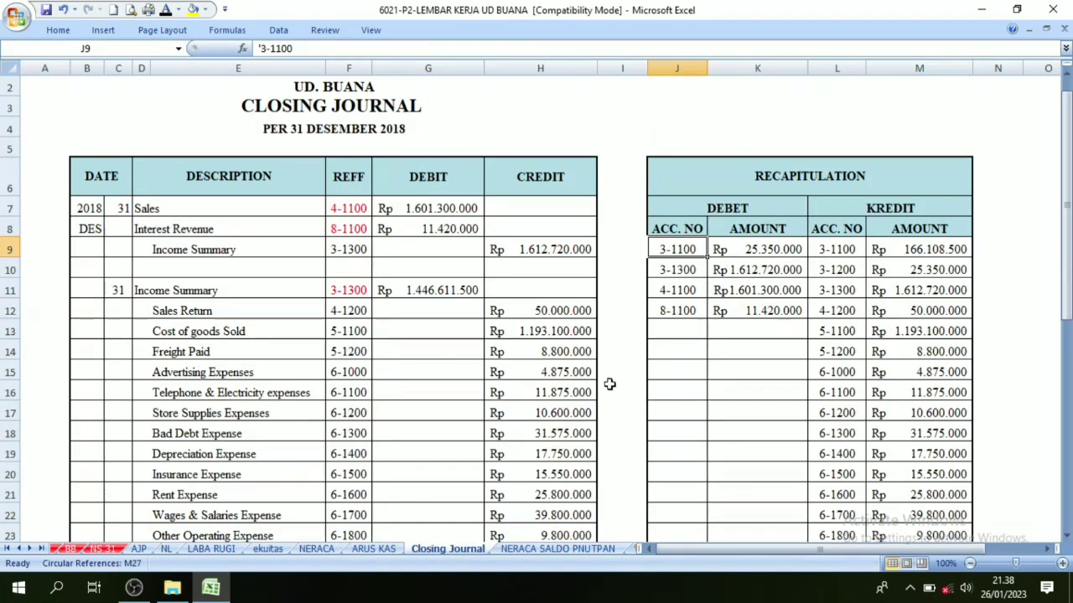
pyautogui.click(755, 254)
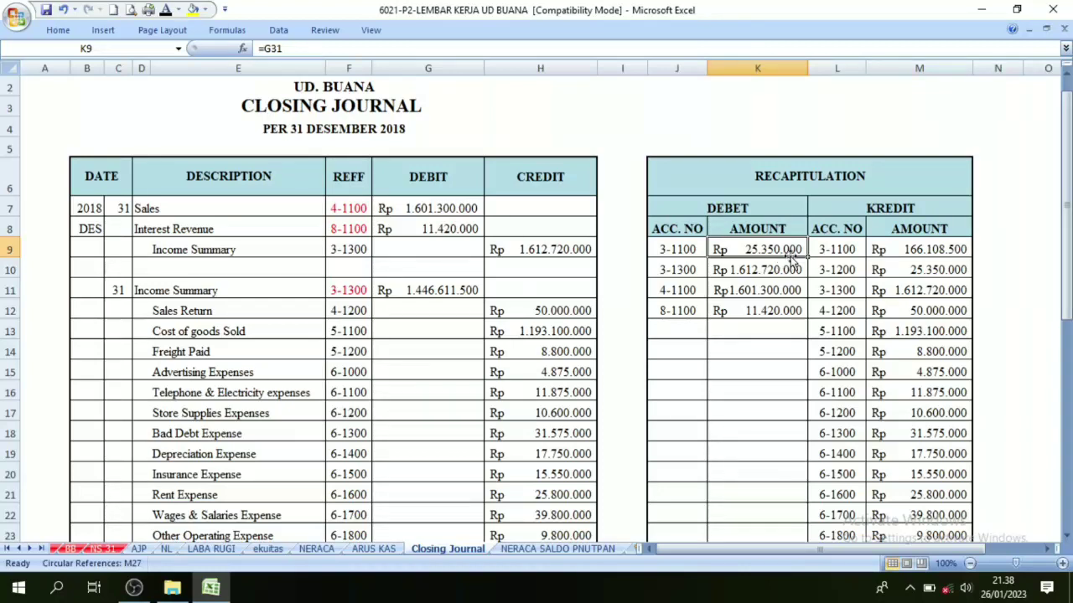
pyautogui.click(70, 549)
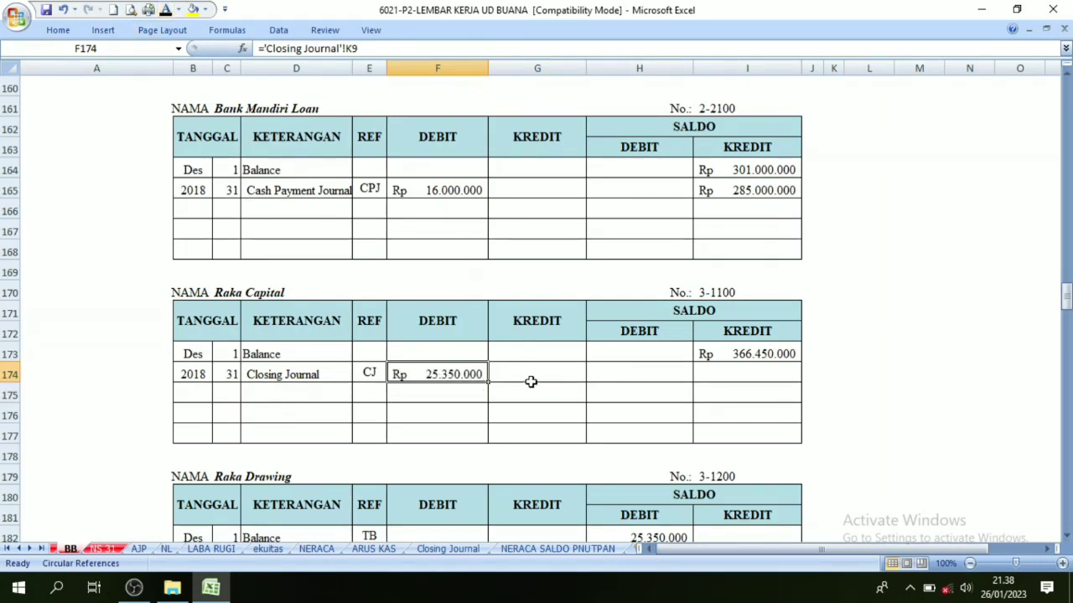
# Compare the capital account's debit posting with its opening credit balance and apply a black font colour to the reduced credit balance in I174.
pyautogui.click(578, 387)
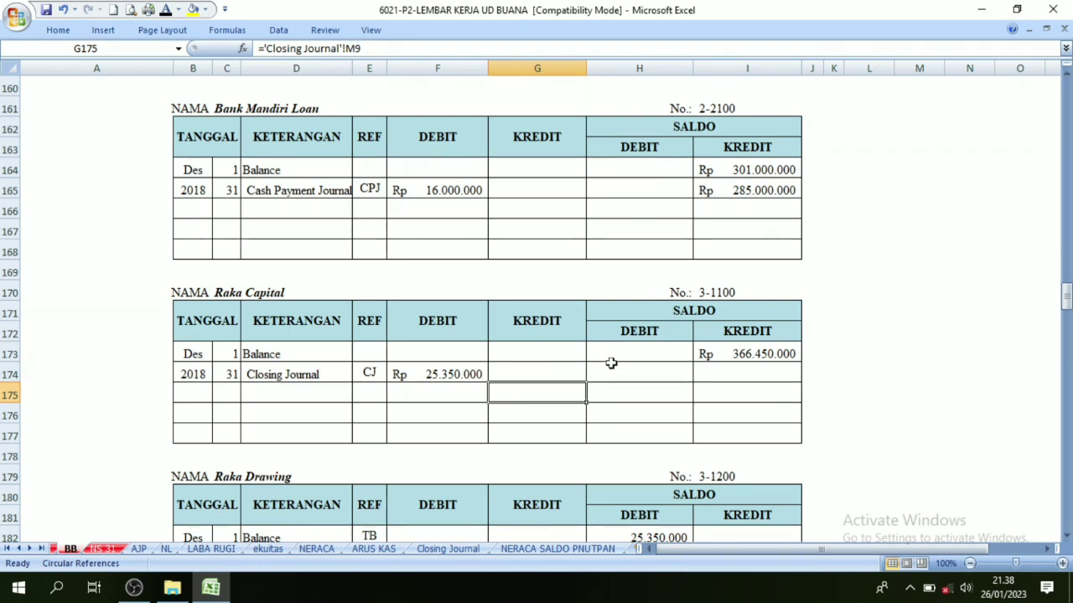
pyautogui.click(683, 318)
pyautogui.click(668, 379)
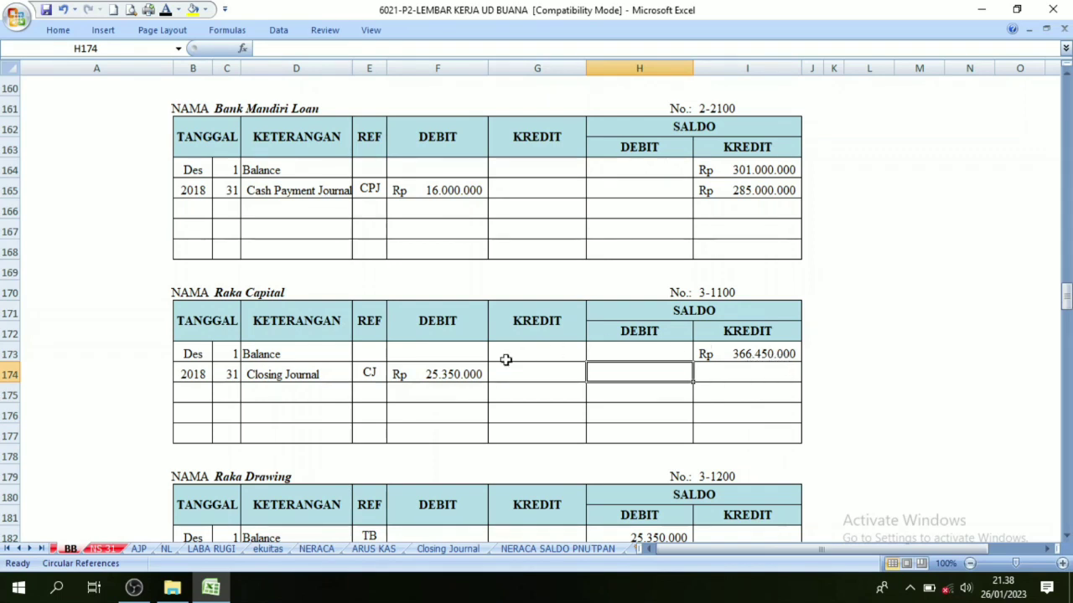
pyautogui.click(430, 374)
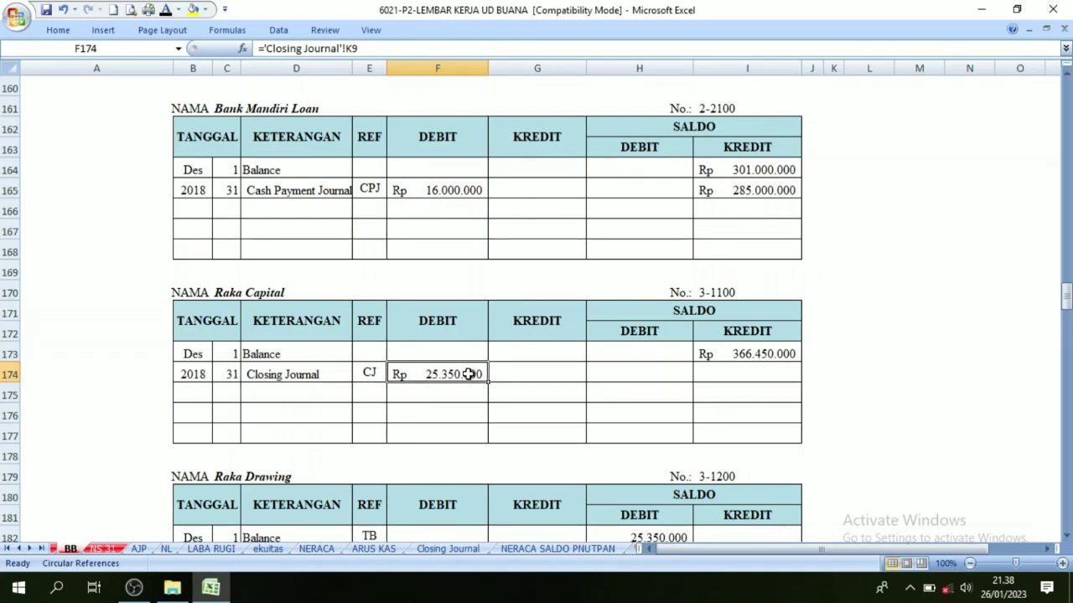
pyautogui.click(737, 335)
pyautogui.click(474, 327)
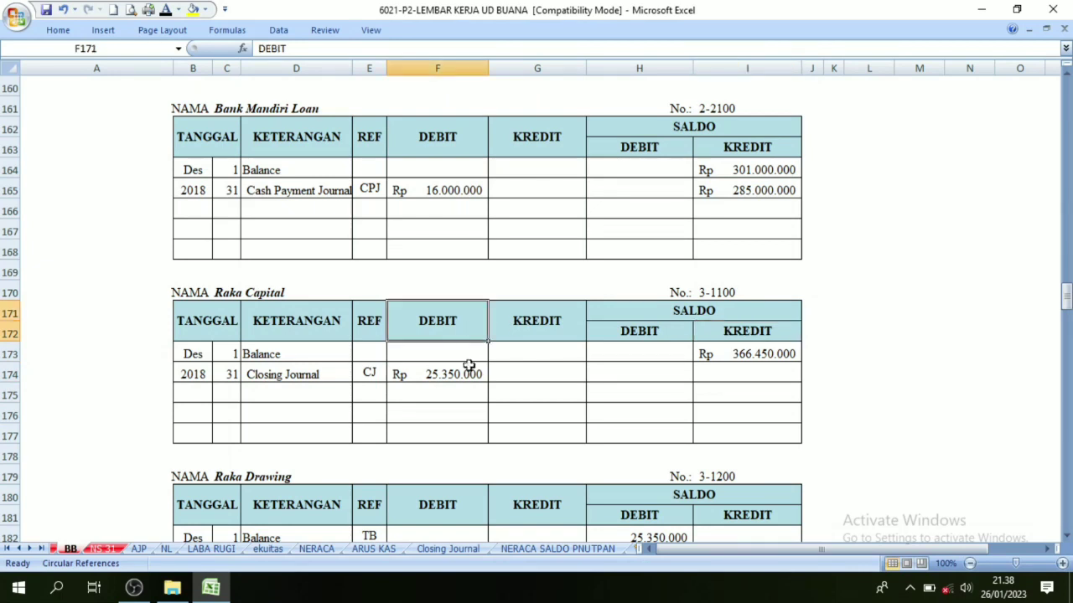
pyautogui.click(459, 379)
pyautogui.click(737, 335)
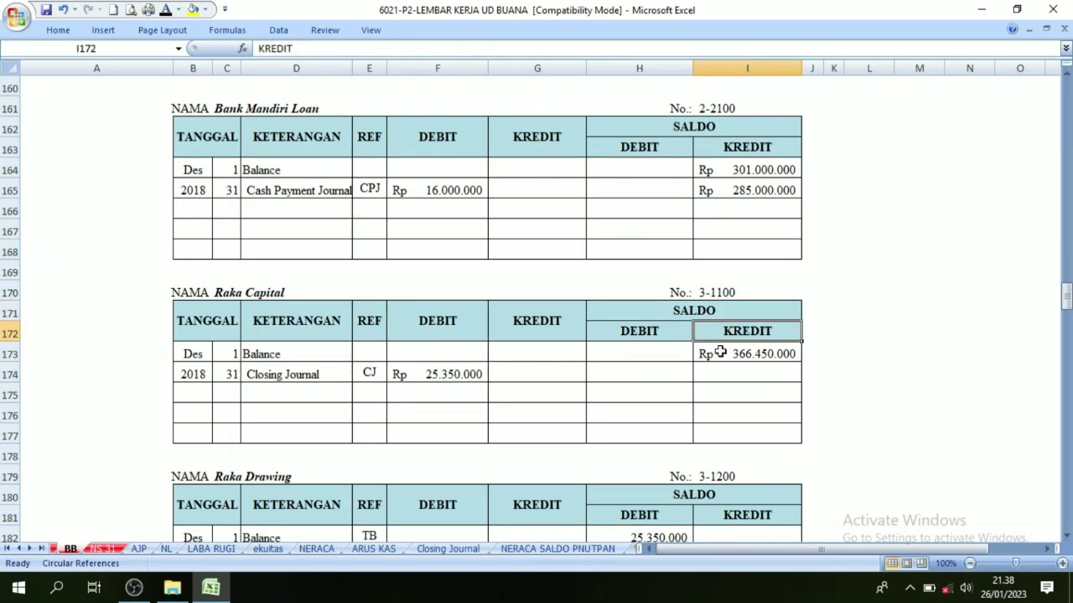
pyautogui.click(759, 353)
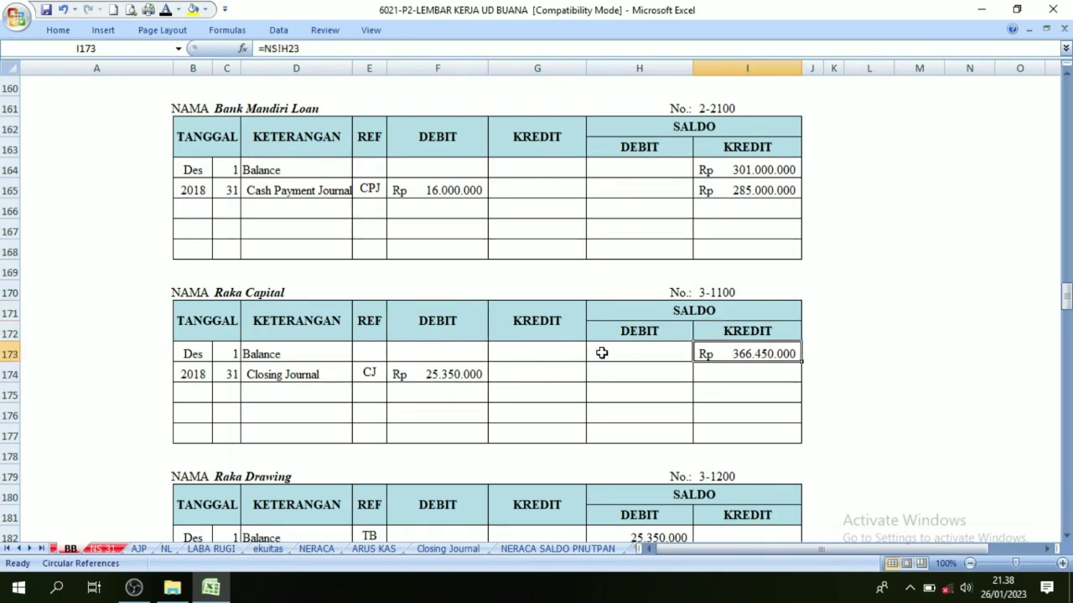
pyautogui.click(441, 378)
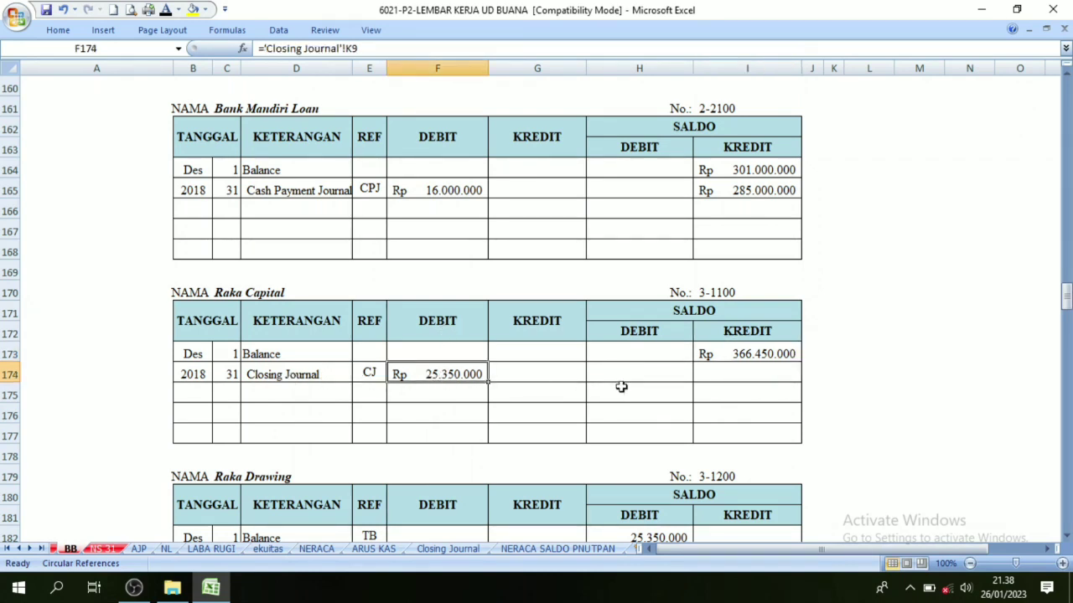
pyautogui.click(721, 383)
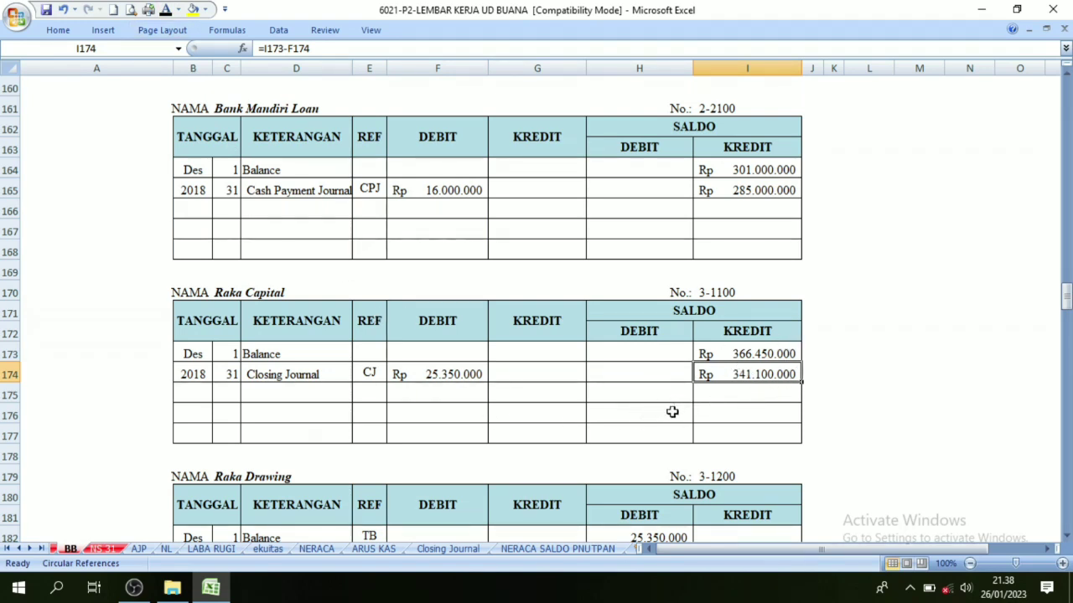
# In the BB sheet's Income Summary account 3-1300, apply a black font colour to date 31, Closing Joornal and reference CJ in C192:E192.
pyautogui.click(441, 550)
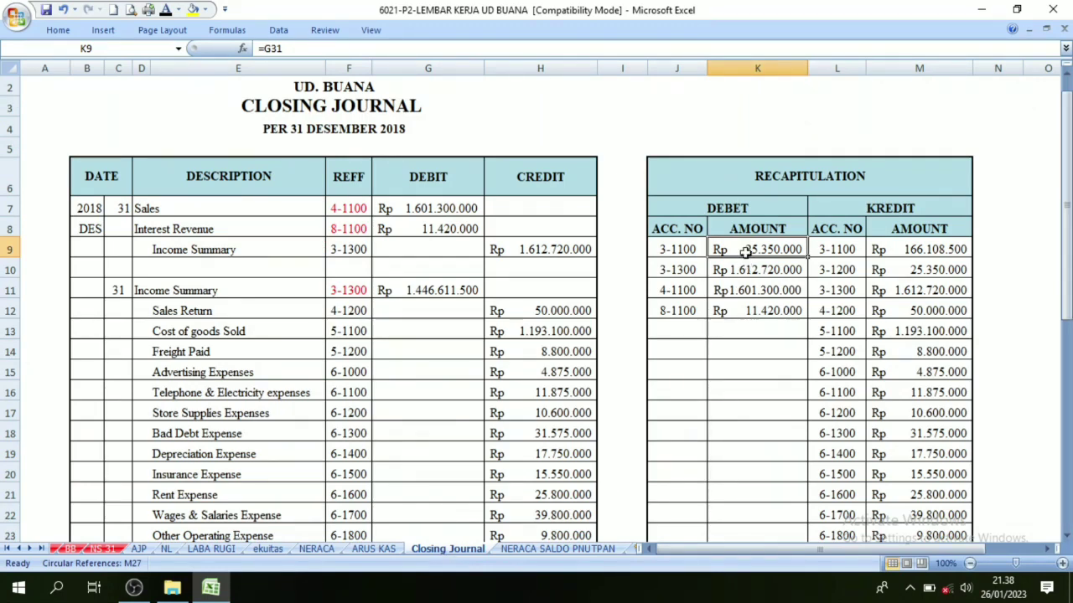
pyautogui.click(676, 251)
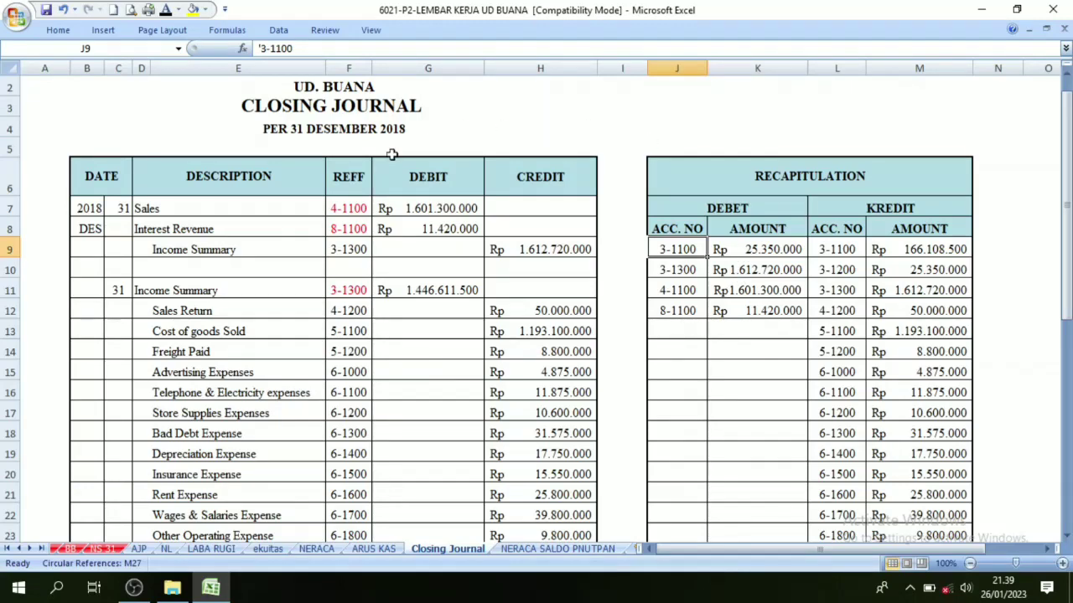
pyautogui.click(72, 549)
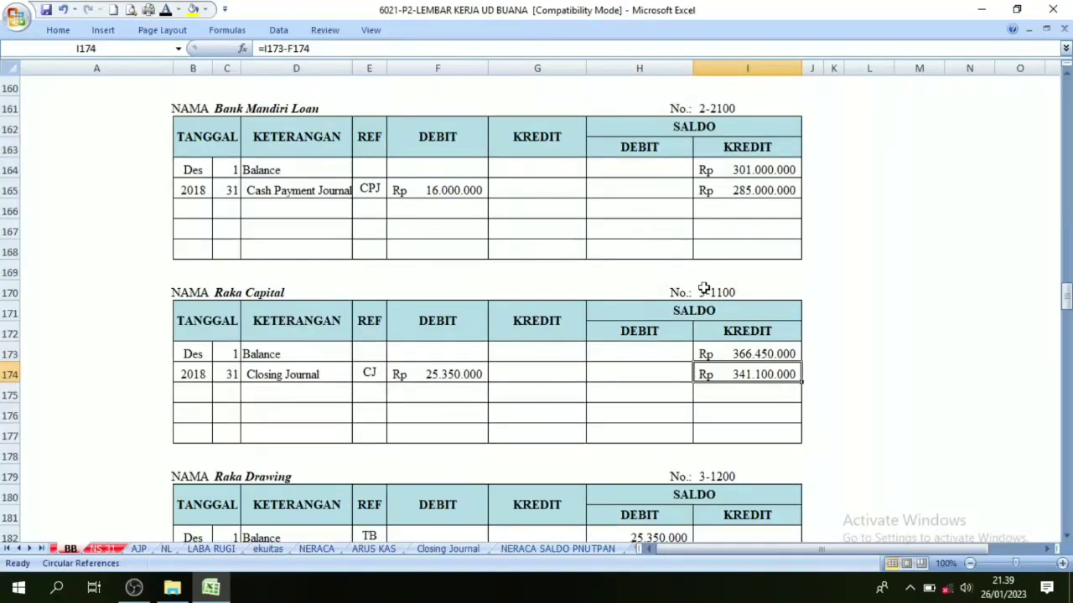
pyautogui.scroll(-5, 716, 269)
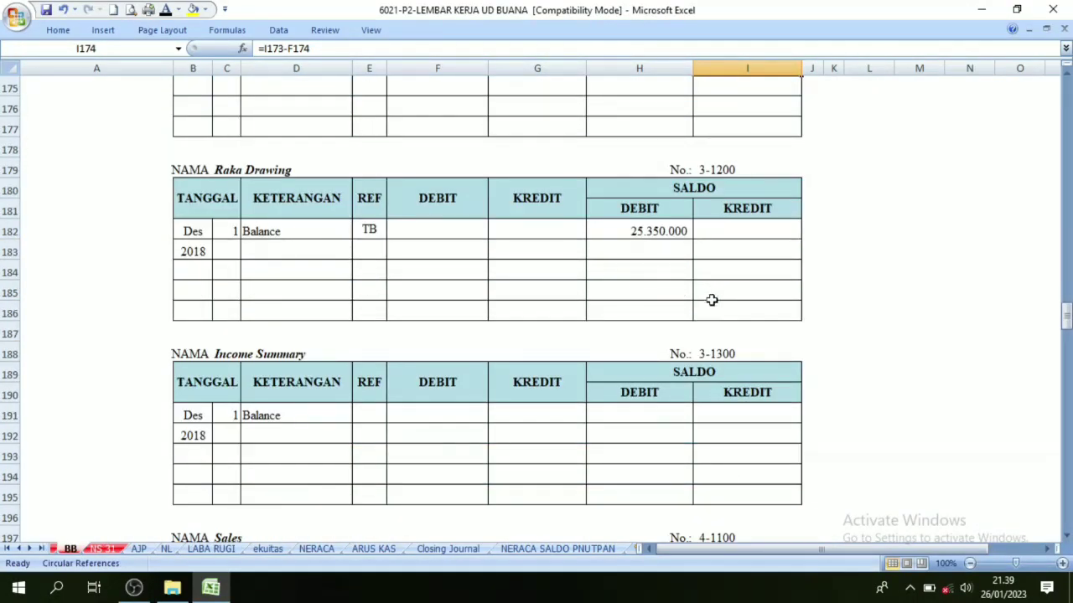
pyautogui.click(728, 290)
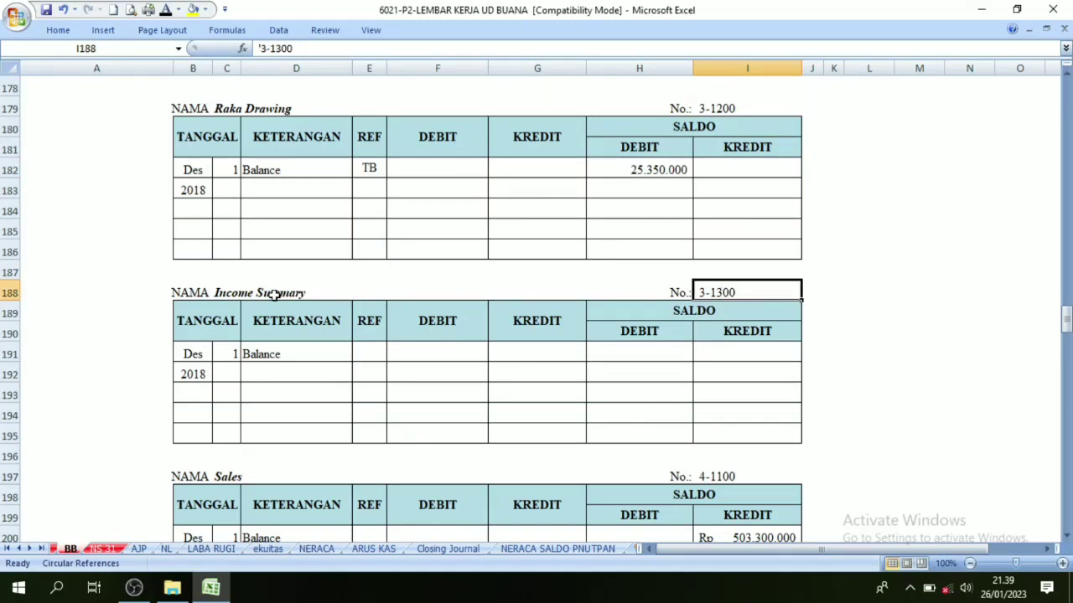
pyautogui.moveTo(210, 376); pyautogui.dragTo(264, 382)
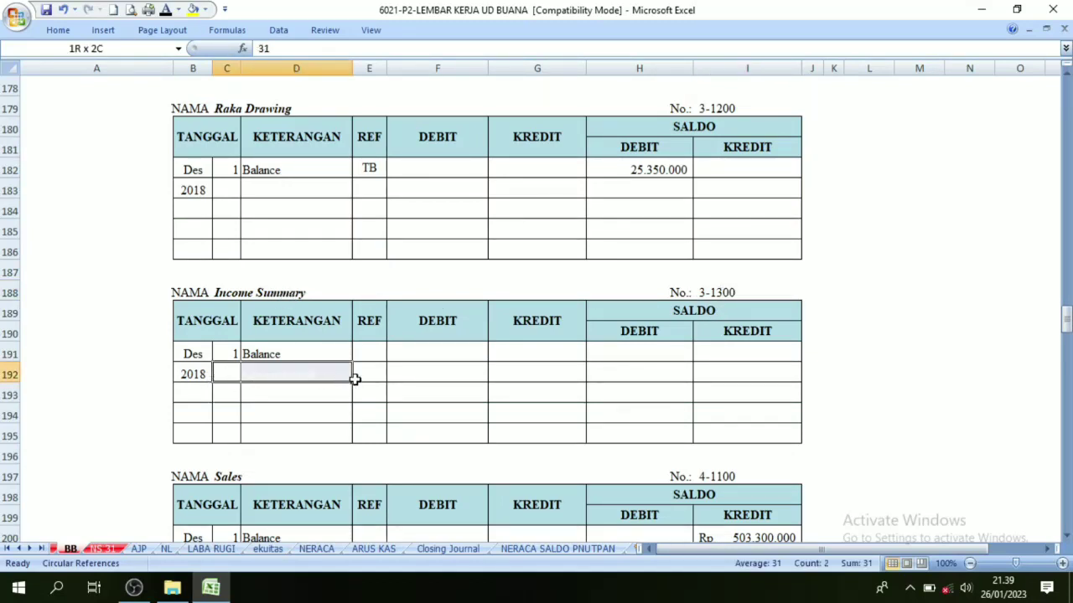
pyautogui.moveTo(354, 379); pyautogui.dragTo(359, 376)
pyautogui.click(167, 10)
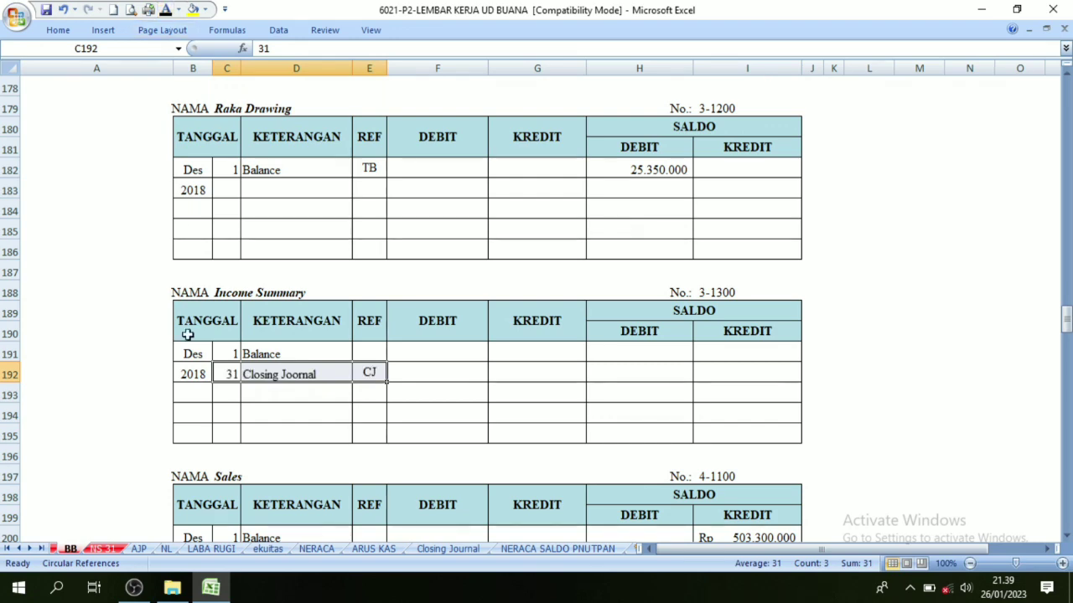
# Check the 3-1300 debit amount in the closing journal's recapitulation and apply a black font colour to Income Summary's debit in BB cell F192.
pyautogui.click(424, 377)
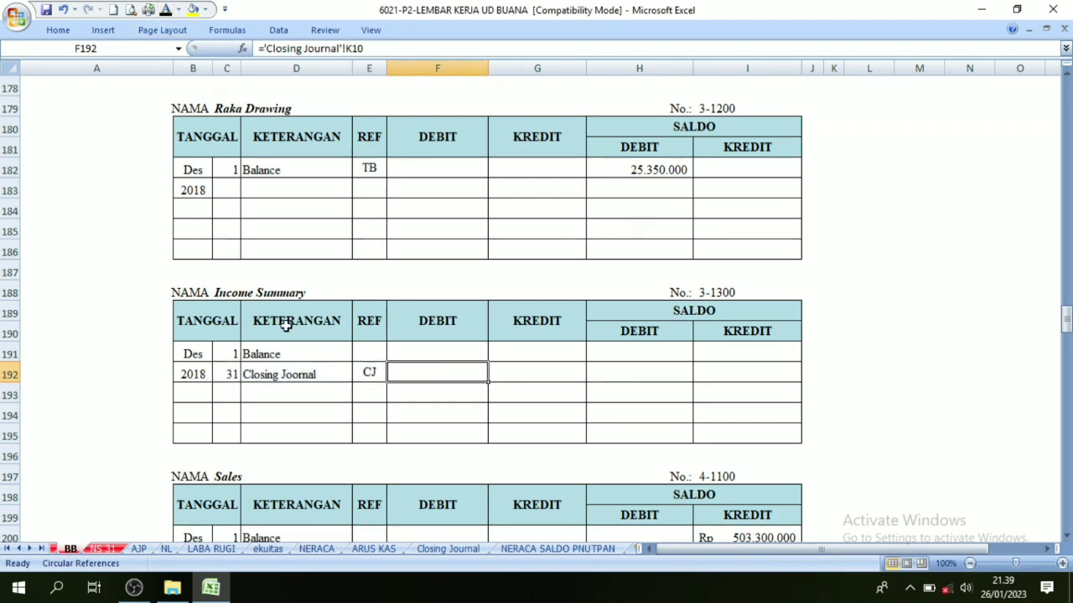
pyautogui.click(447, 549)
pyautogui.click(683, 270)
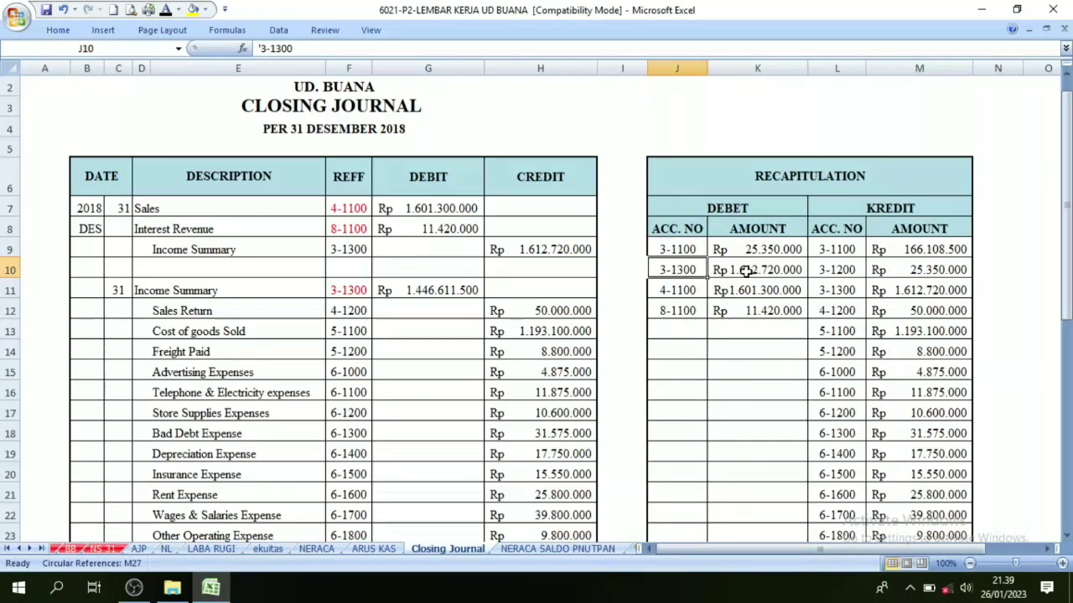
pyautogui.click(760, 270)
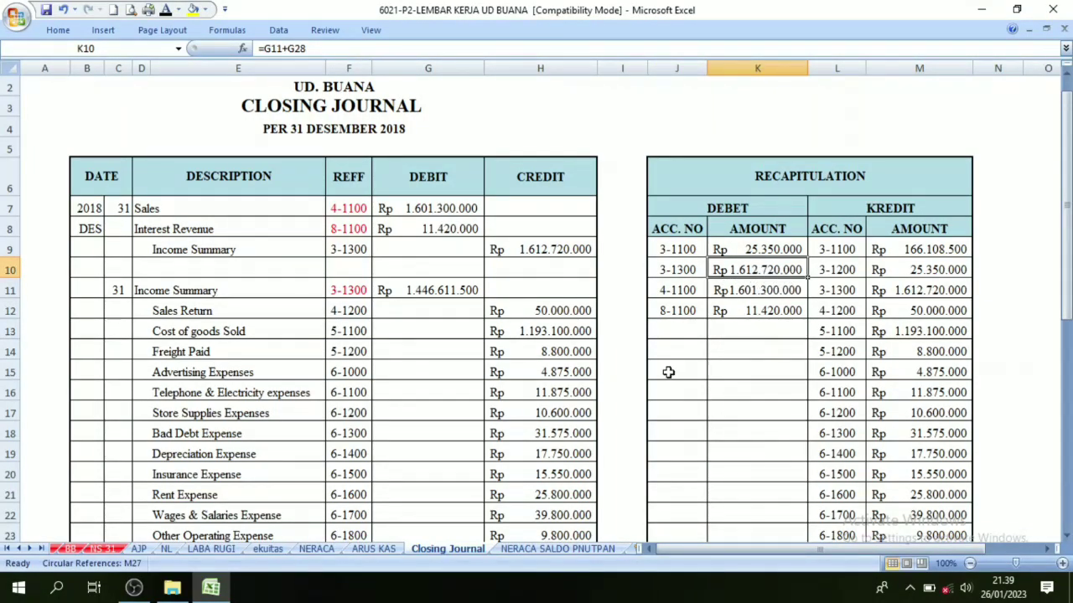
pyautogui.click(82, 550)
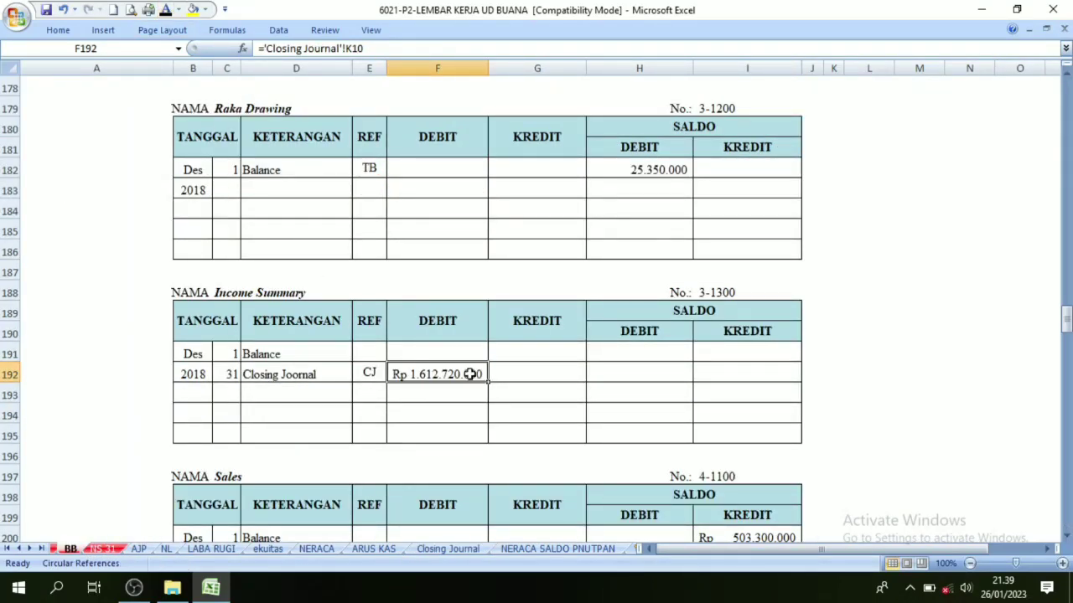
# Check Income Summary's opening balance cells against its debit posting and apply a black font colour to the debit balance in H192.
pyautogui.click(656, 310)
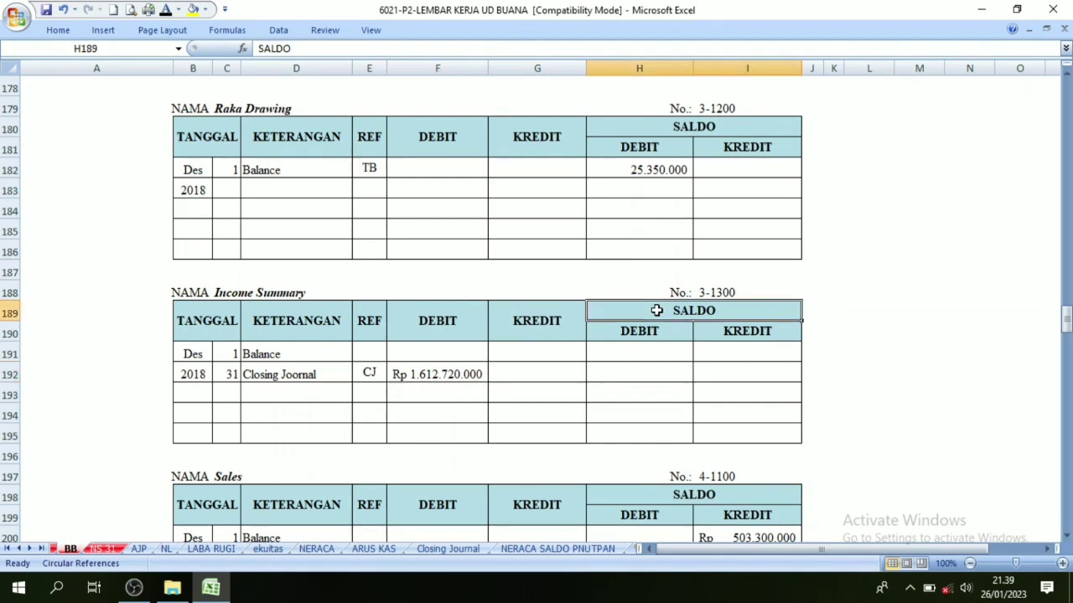
pyautogui.moveTo(642, 355); pyautogui.dragTo(728, 359)
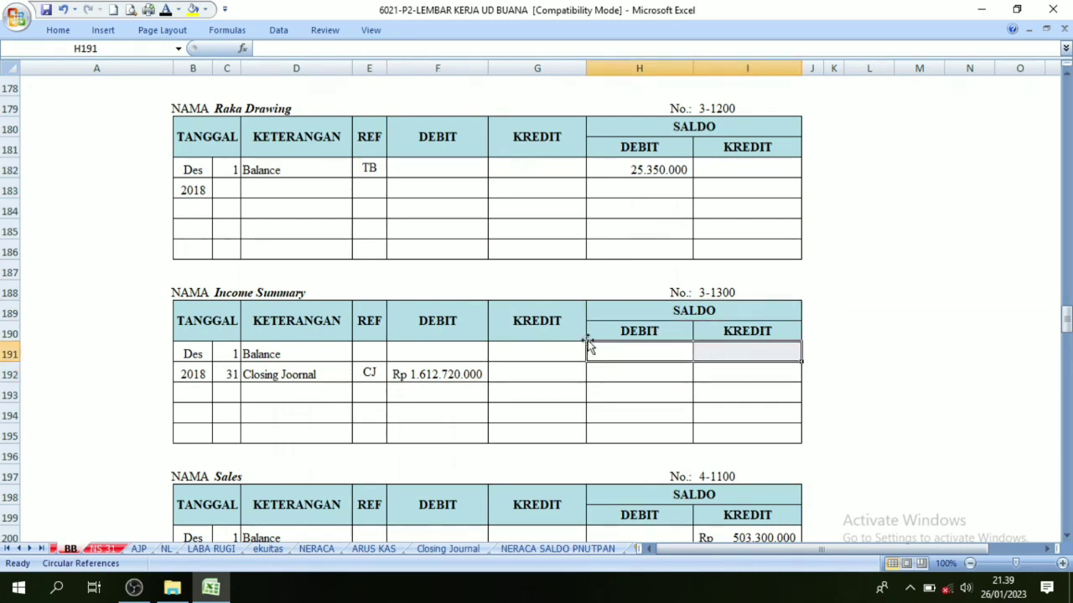
pyautogui.click(240, 292)
pyautogui.click(445, 379)
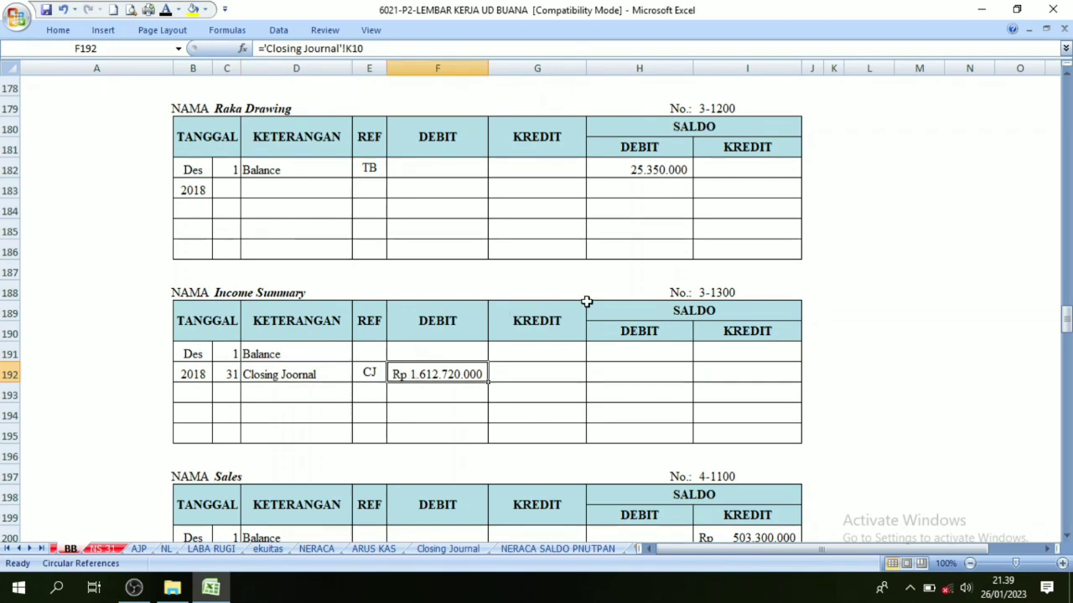
pyautogui.click(643, 369)
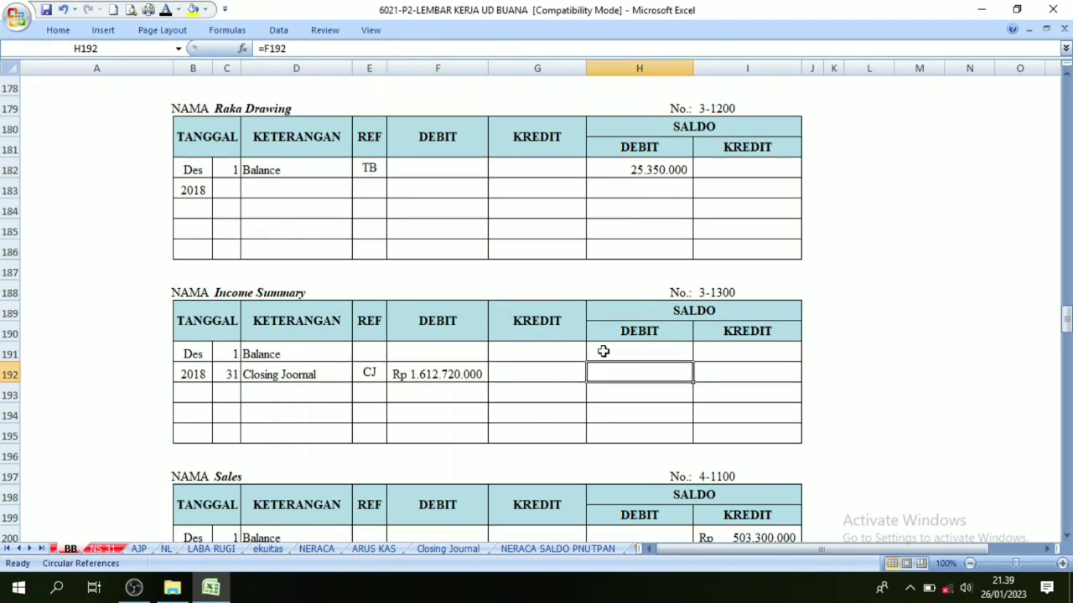
pyautogui.click(166, 10)
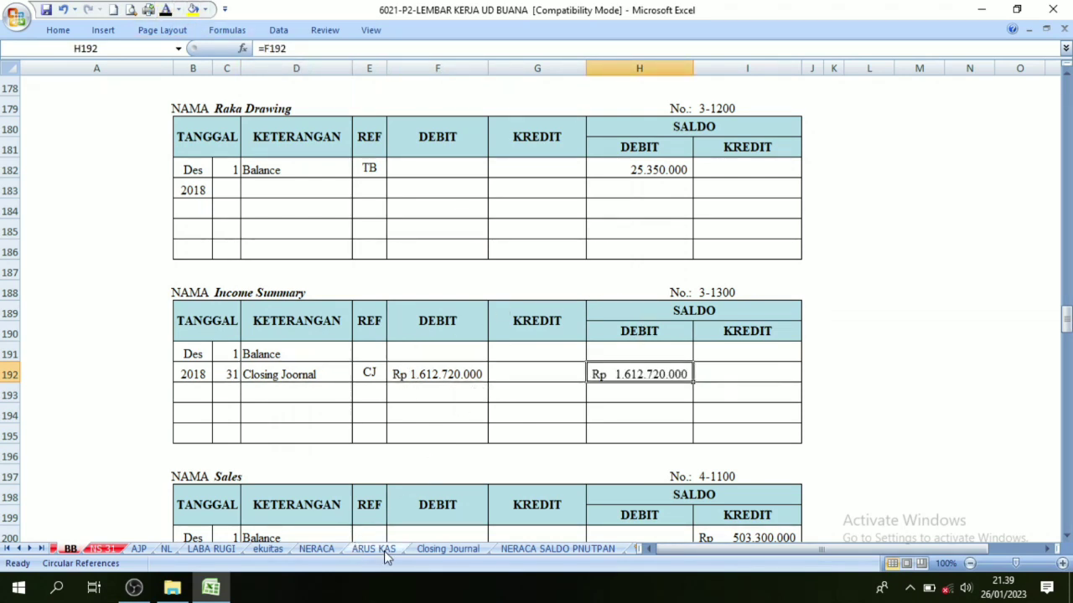
# Find 4-1100 in the recapitulation and apply a black font colour to 31, Closing Journal and CJ in the Sales account's C203:E203 on BB.
pyautogui.click(425, 549)
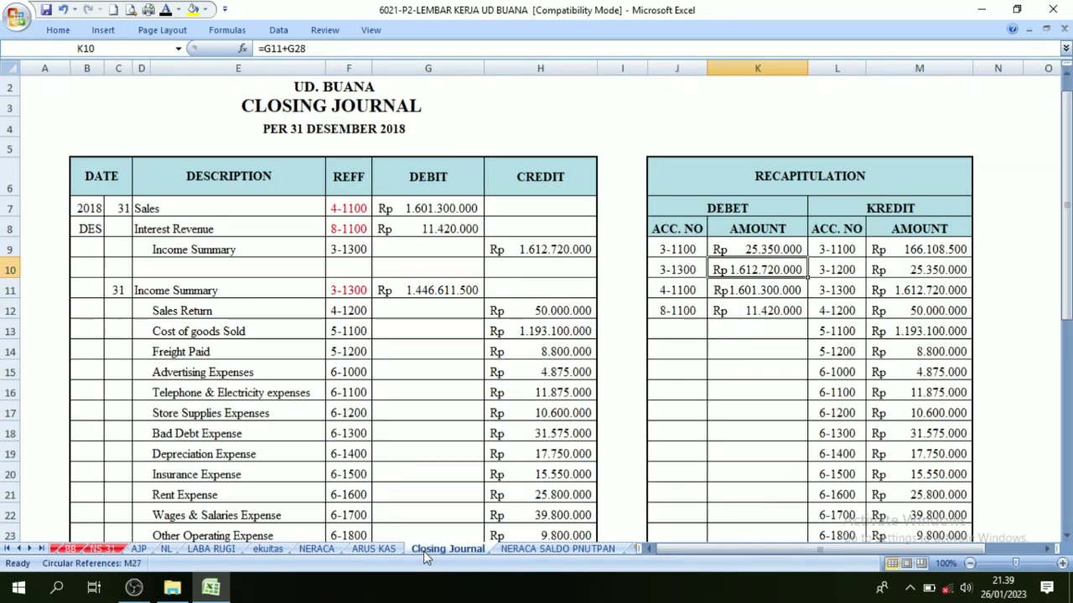
pyautogui.click(677, 290)
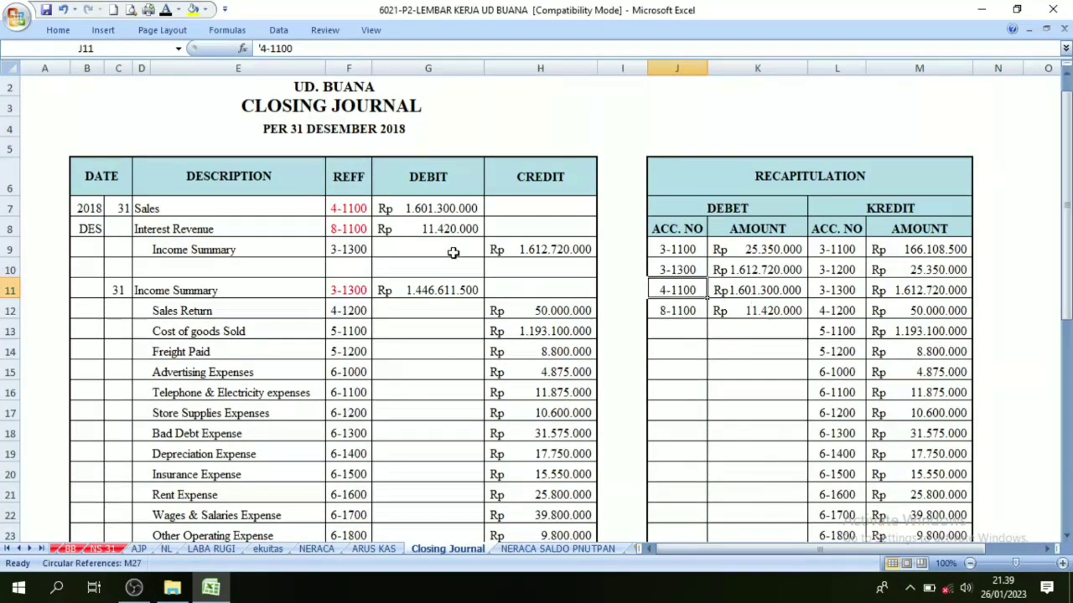
pyautogui.click(69, 549)
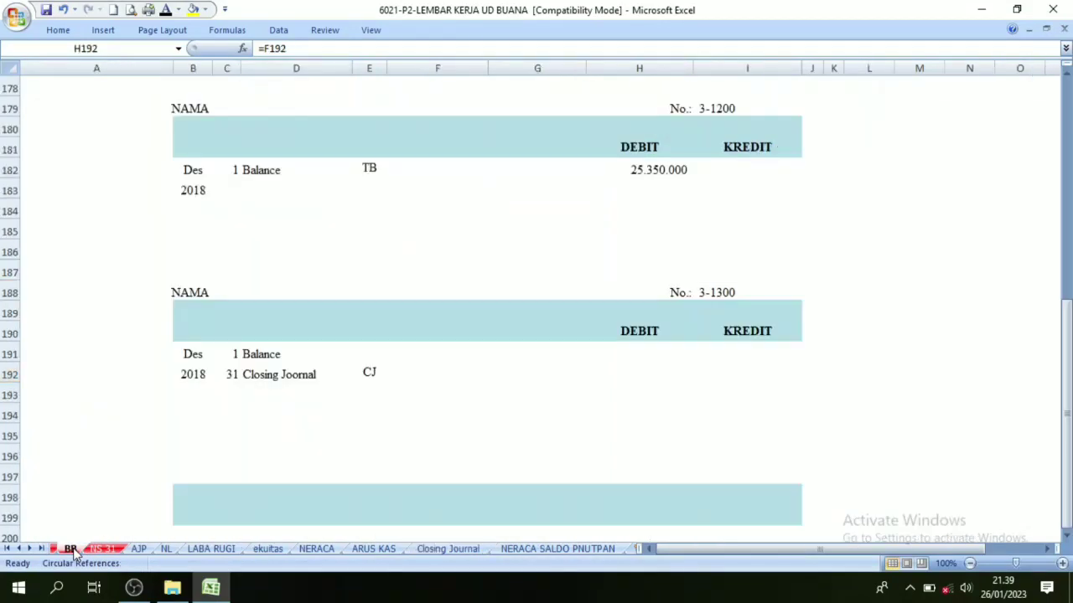
pyautogui.scroll(-5, 487, 338)
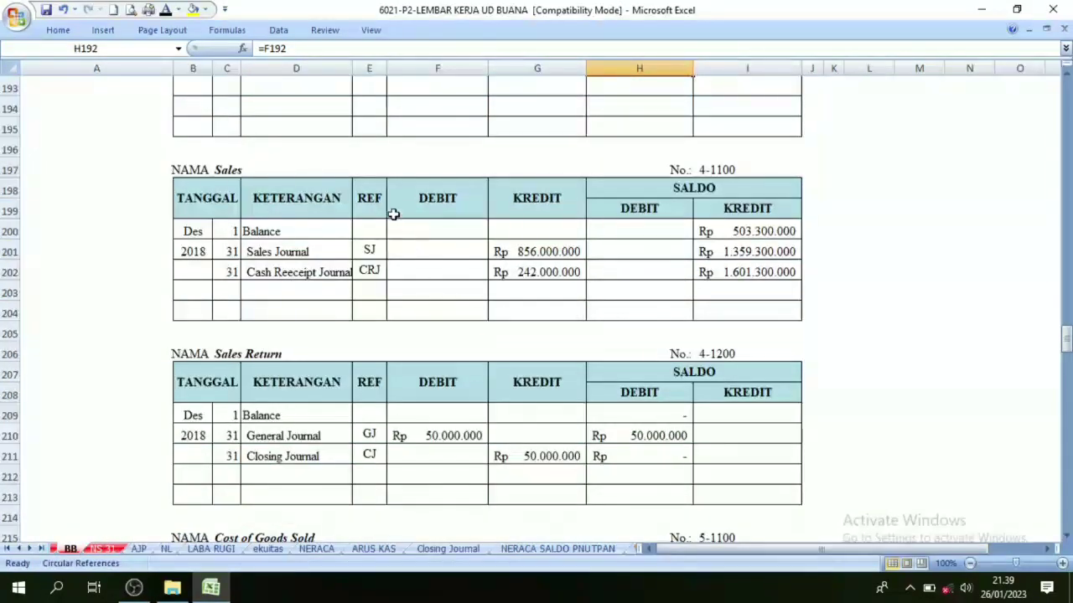
pyautogui.click(199, 171)
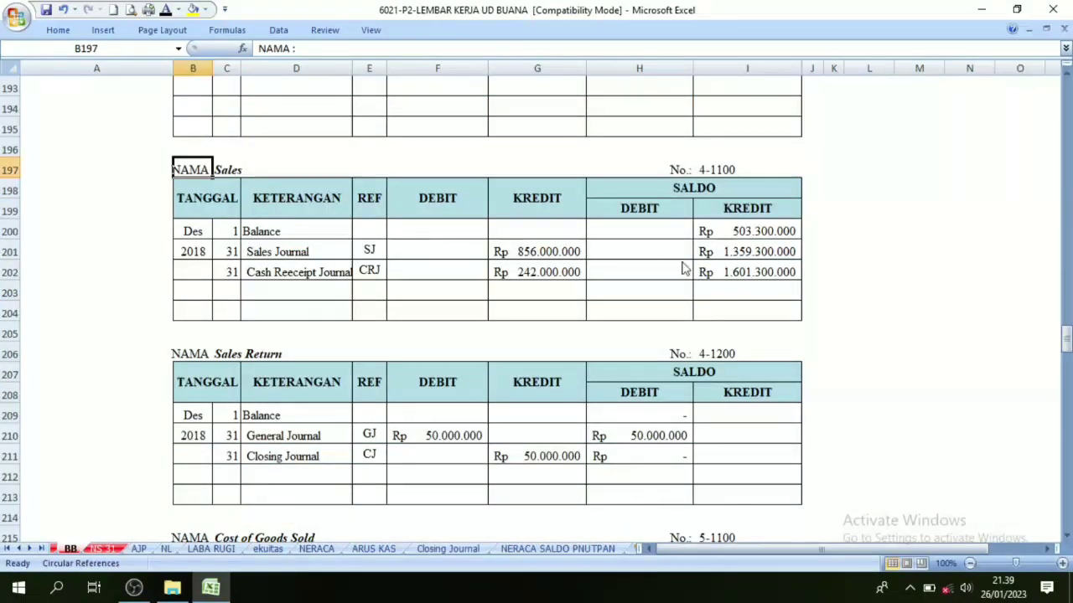
pyautogui.click(238, 295)
pyautogui.write('31\tClosing Journal\tCJ')
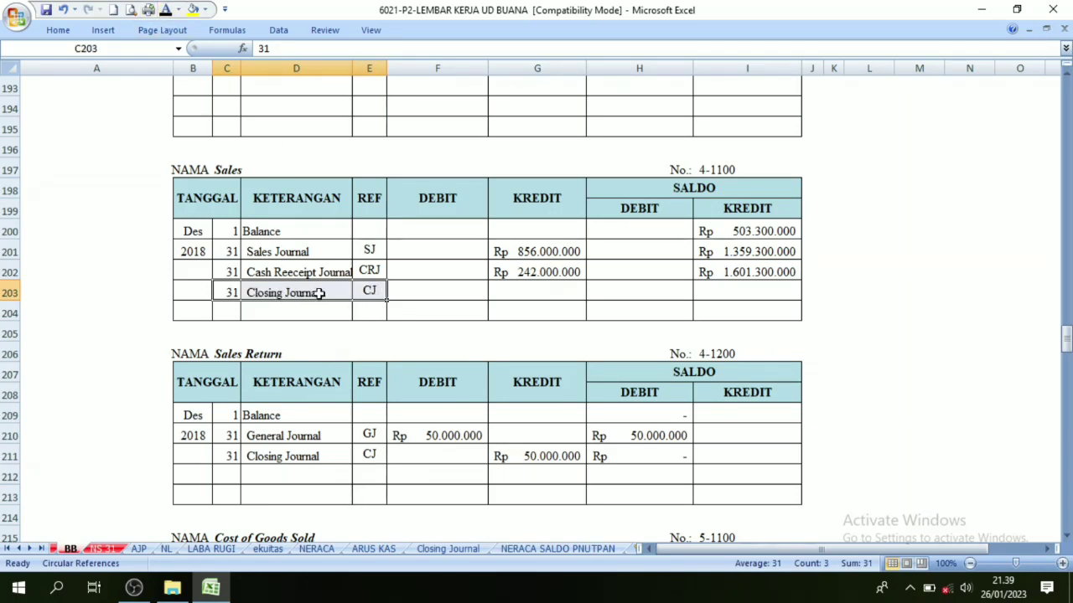
# Check the 4-1100 debit amount in recapitulation cell K11 and apply a black font colour to the Sales account's debit in BB cell F203.
pyautogui.click(444, 550)
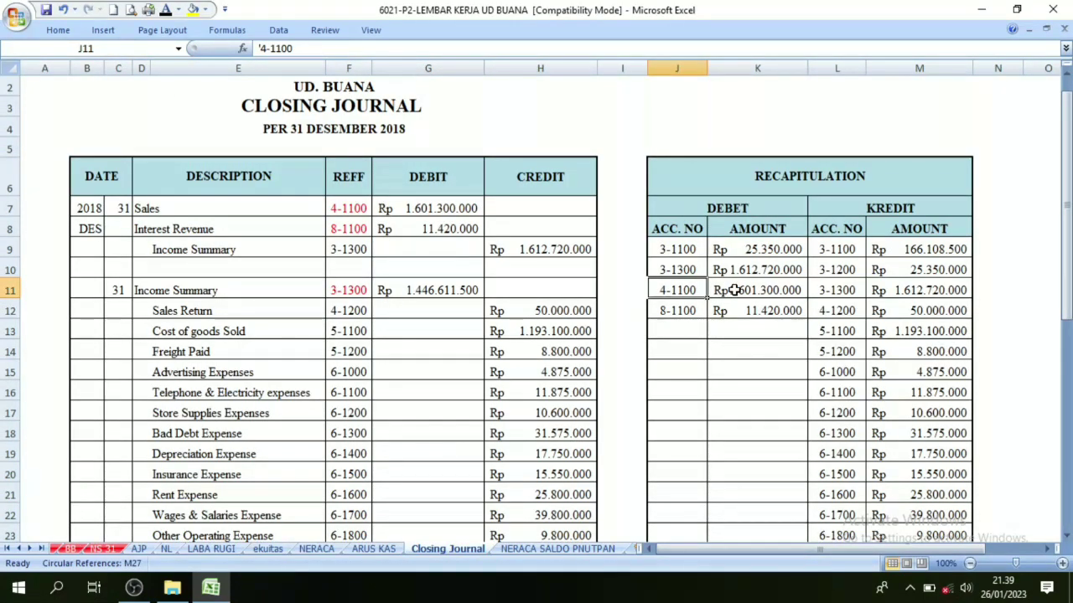
pyautogui.click(734, 290)
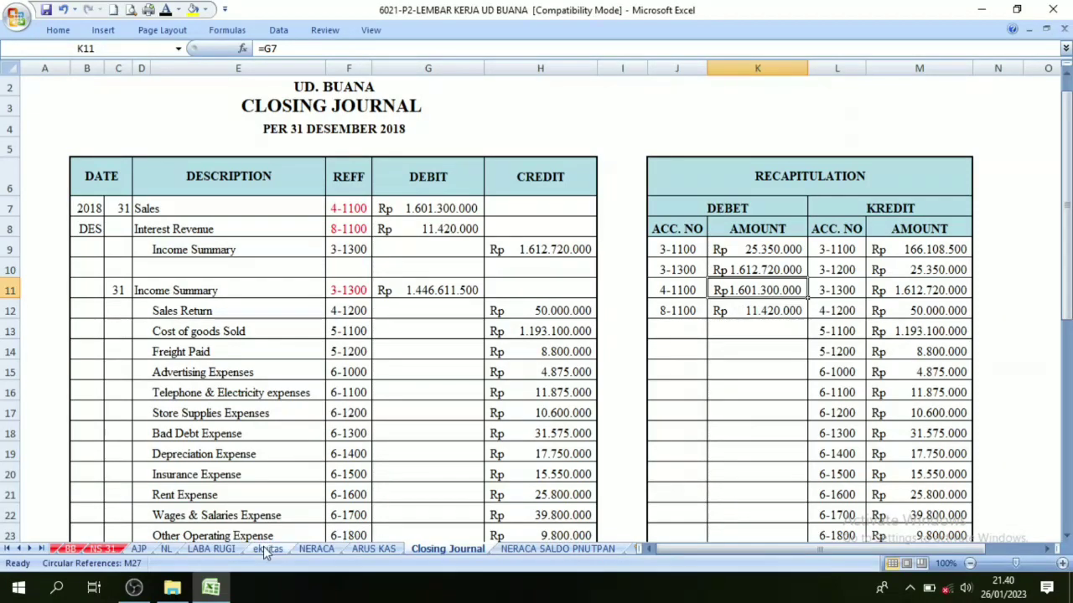
pyautogui.click(71, 549)
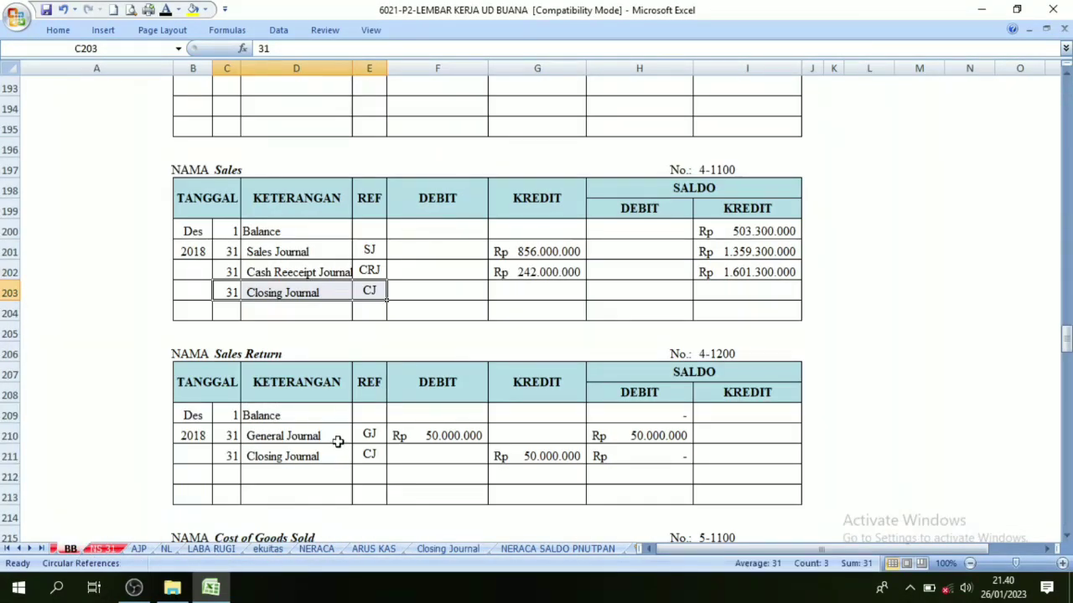
pyautogui.click(450, 294)
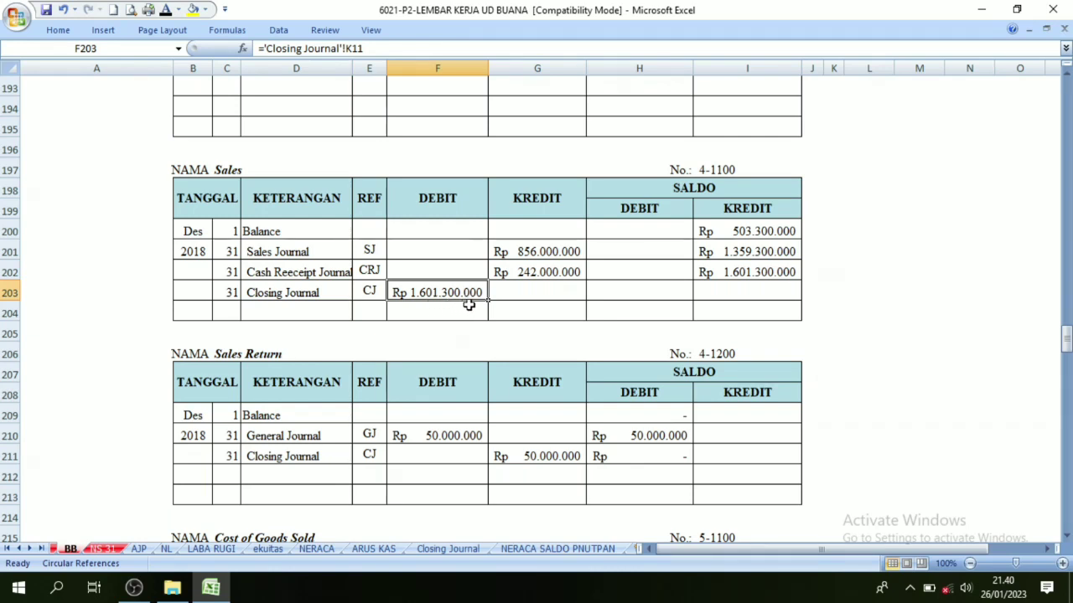
# Examine the Sales account's closing debit in F203 against its balance headings and the credit balance in I202.
pyautogui.click(654, 186)
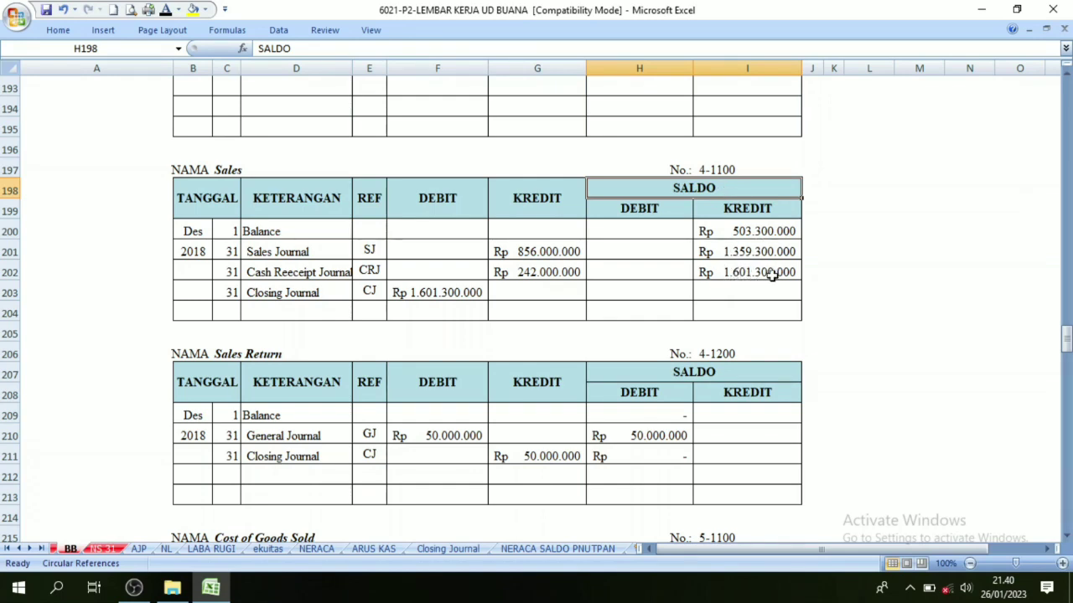
pyautogui.click(293, 294)
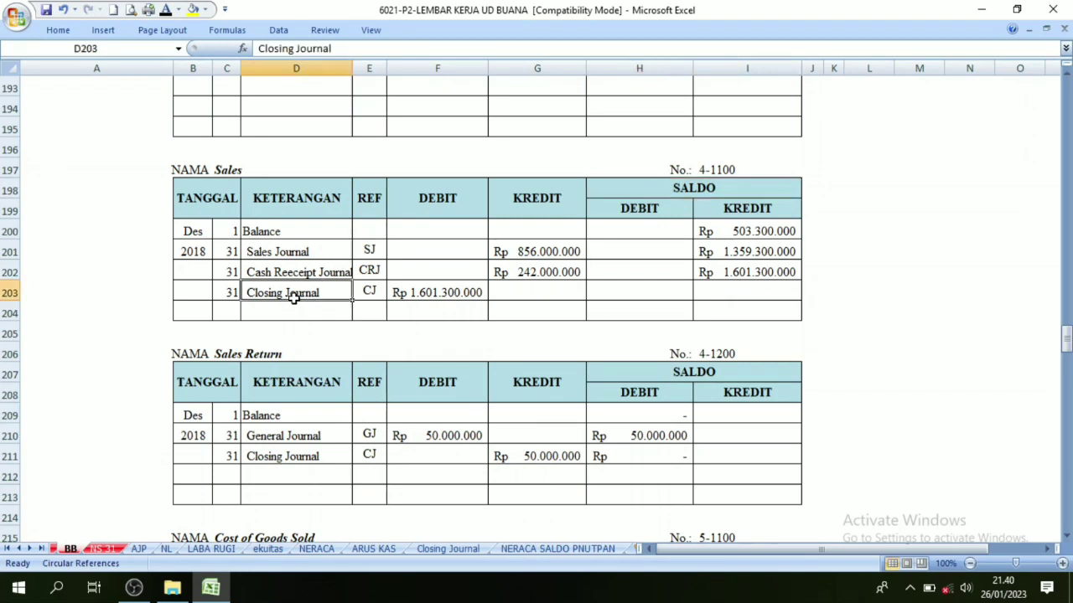
pyautogui.click(426, 294)
pyautogui.click(714, 273)
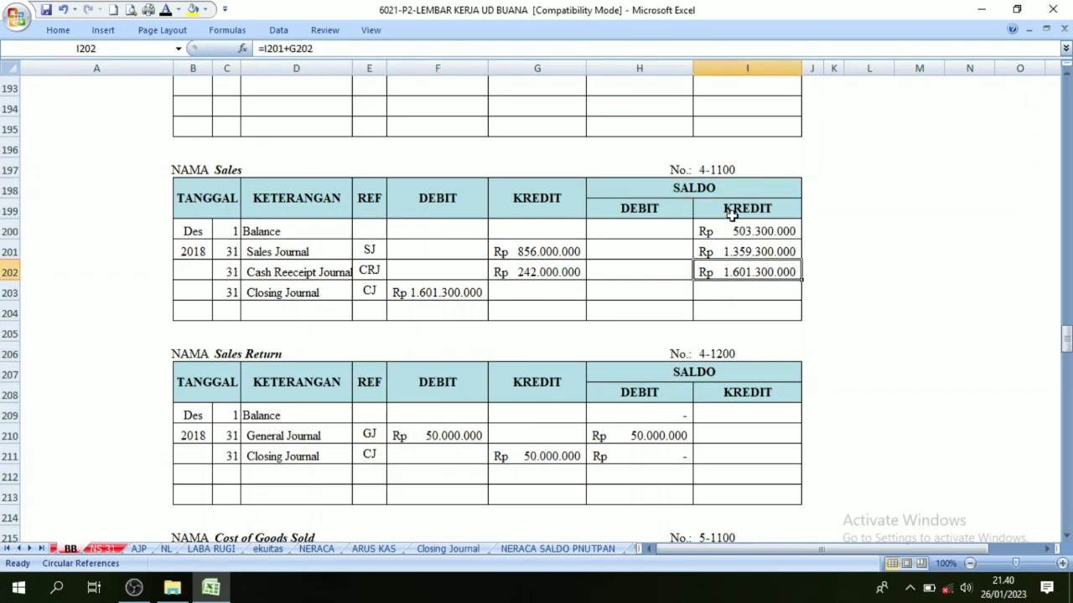
pyautogui.click(730, 214)
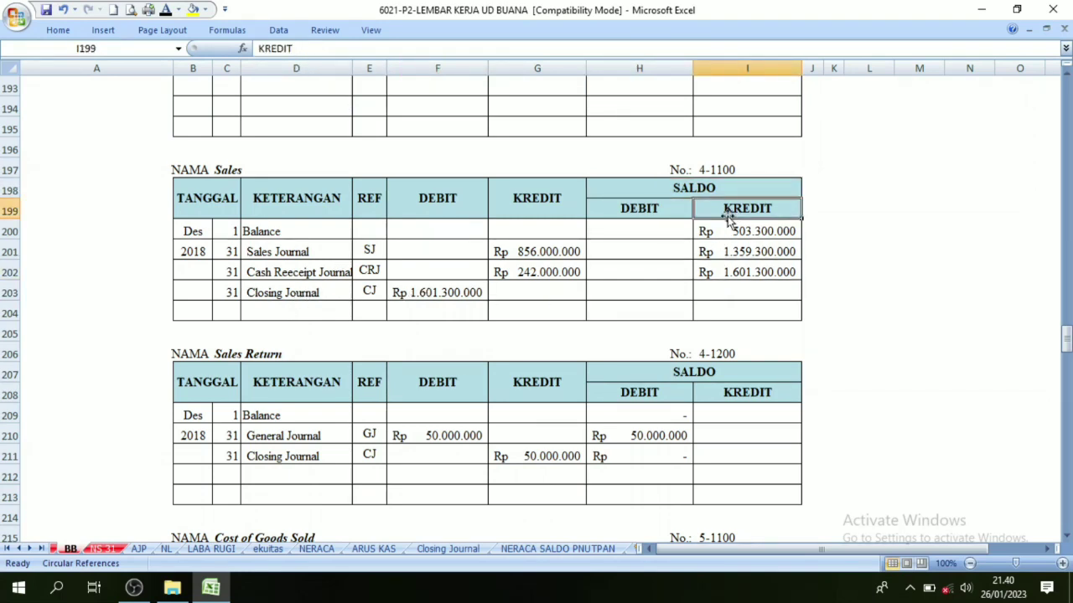
pyautogui.click(432, 201)
pyautogui.click(437, 290)
pyautogui.click(448, 195)
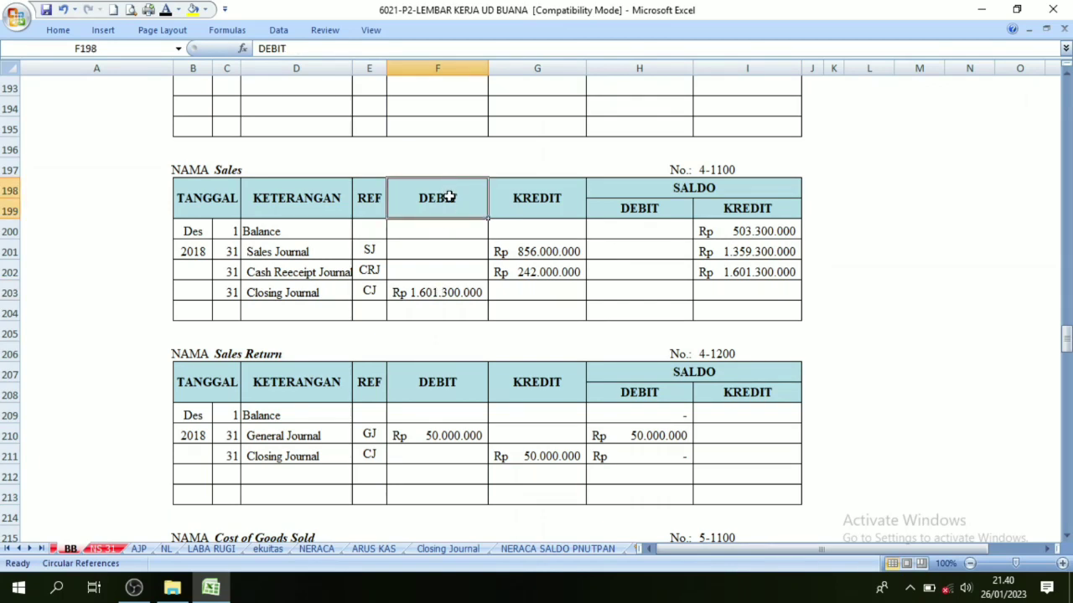
pyautogui.click(453, 295)
pyautogui.click(445, 215)
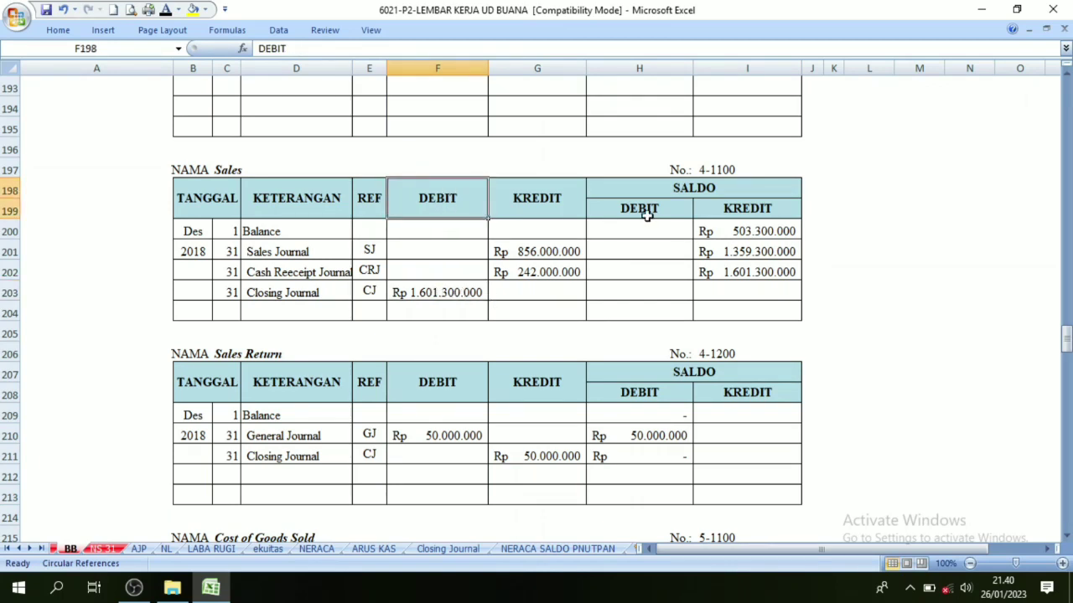
# Apply a black font colour to the Sales account's credit balance in I203, calculated as I202 minus F203.
pyautogui.click(741, 272)
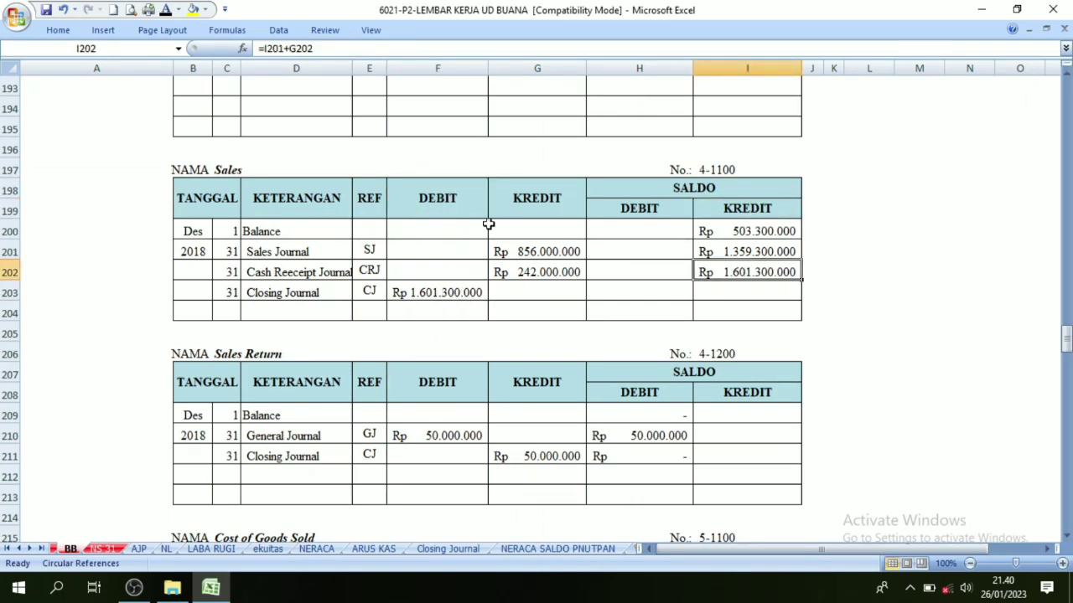
pyautogui.click(423, 197)
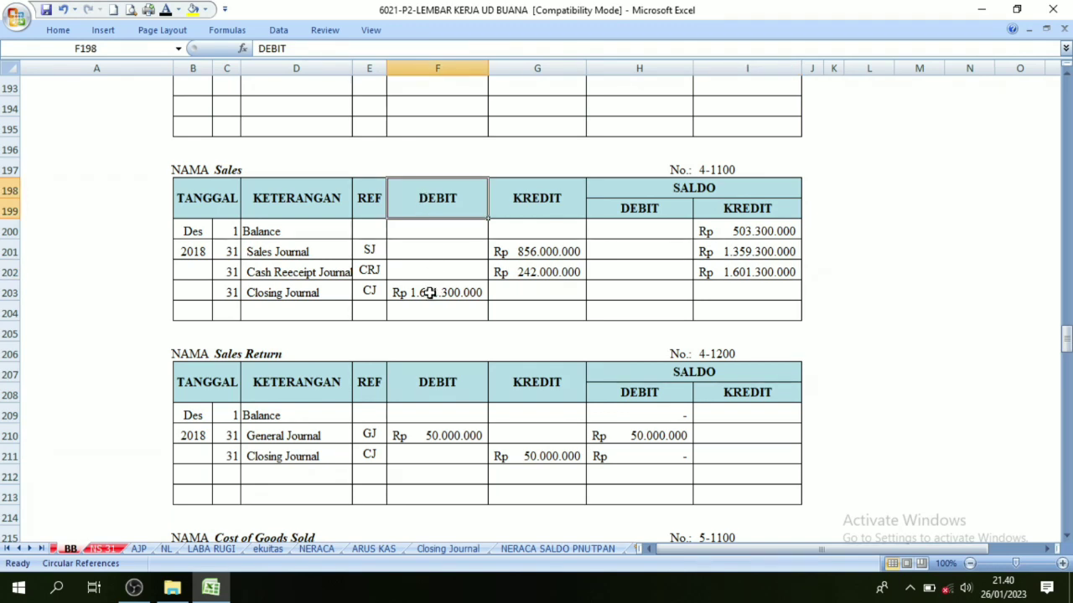
pyautogui.click(430, 292)
pyautogui.click(759, 295)
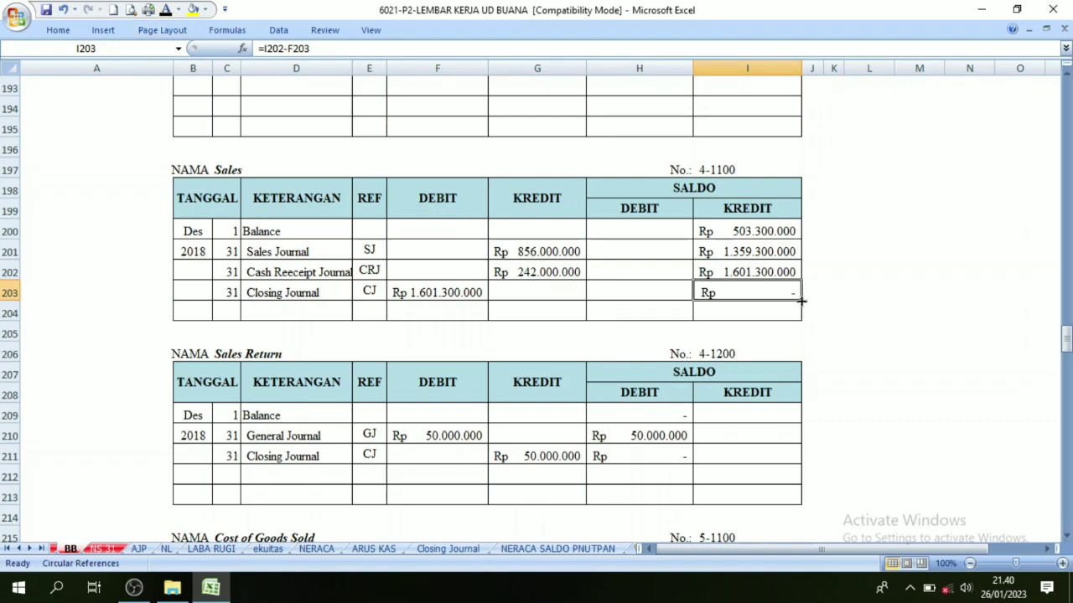
# Find 8-1100 in the recapitulation and apply a black font colour to 31, Closing Journal and CJ in the Interest Revenue account's C319:E319 on BB.
pyautogui.click(447, 549)
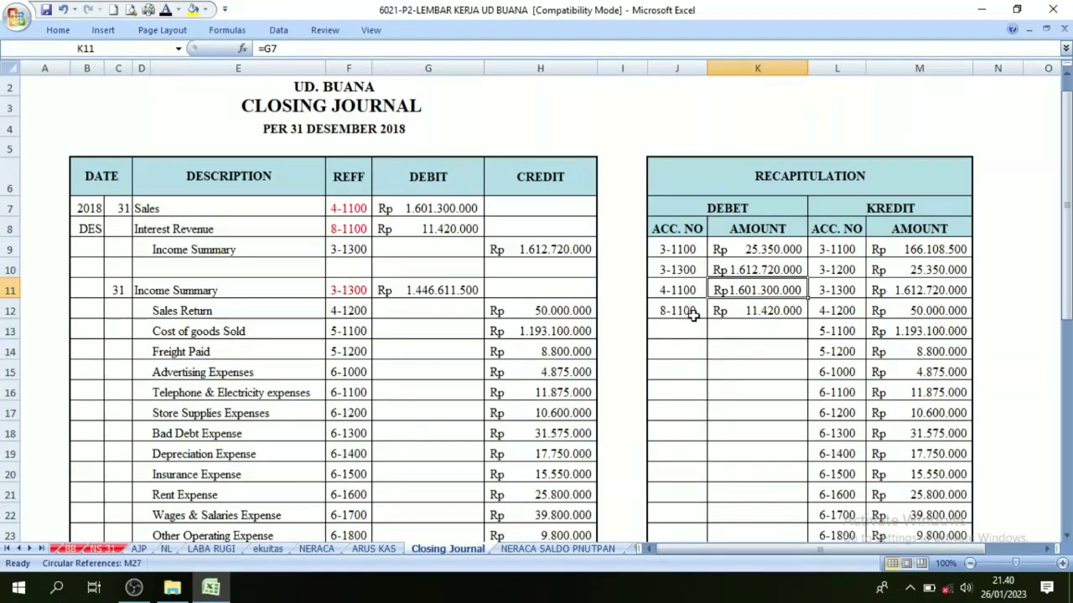
pyautogui.click(69, 549)
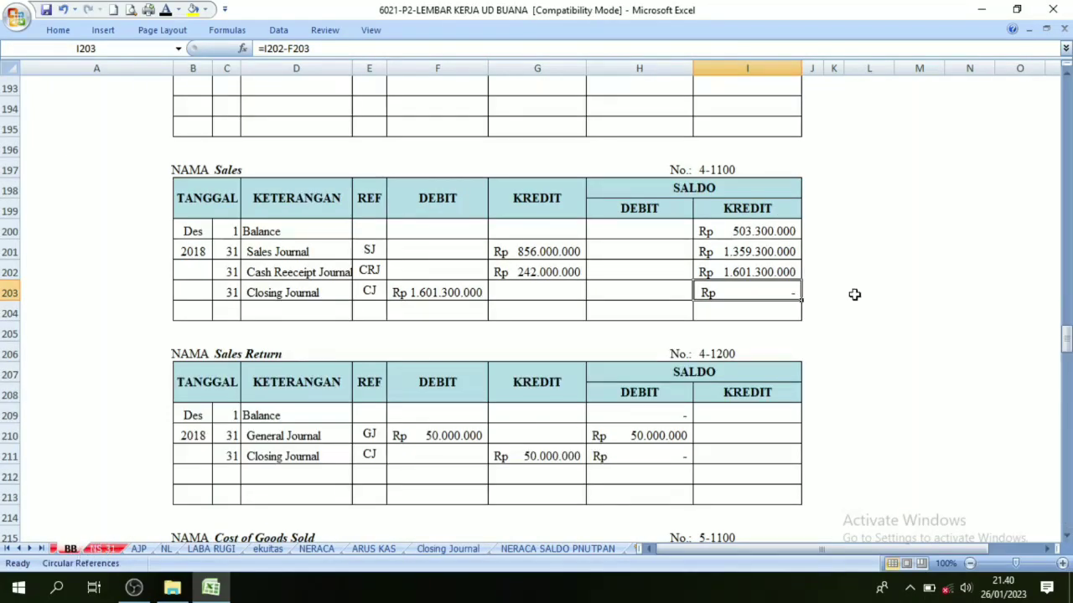
pyautogui.scroll(-6, 974, 255)
pyautogui.scroll(-20, 985, 318)
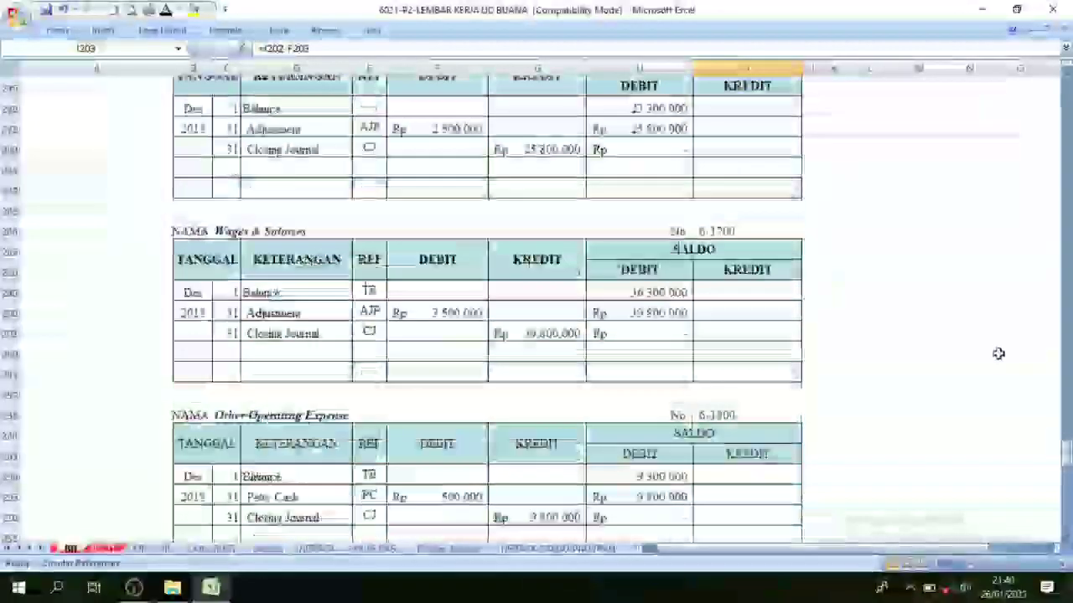
pyautogui.scroll(2, 998, 361)
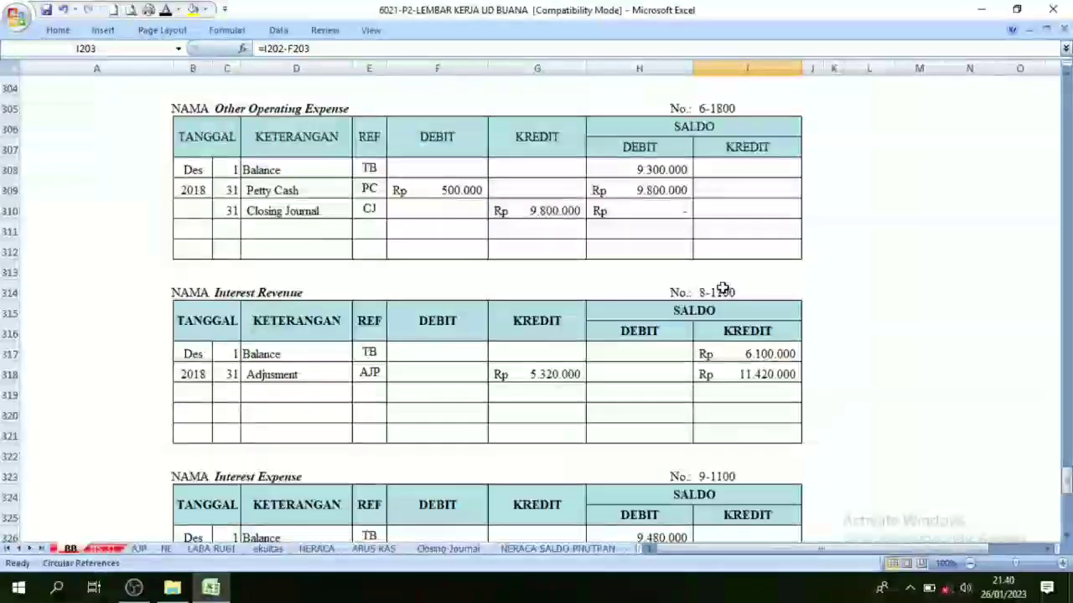
pyautogui.click(722, 291)
pyautogui.click(242, 293)
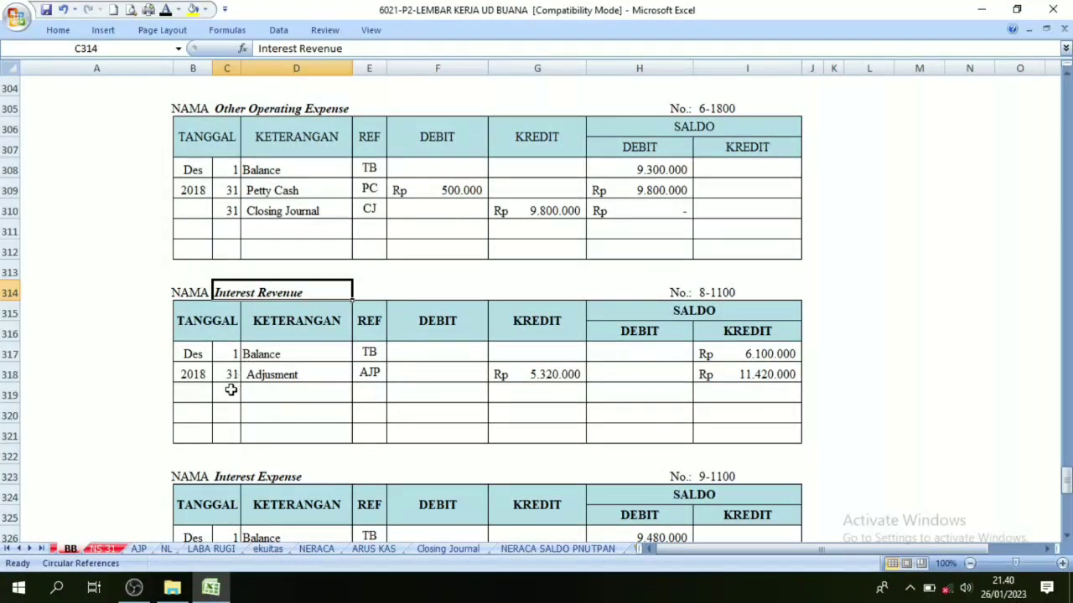
pyautogui.moveTo(227, 394); pyautogui.dragTo(366, 395)
pyautogui.click(165, 10)
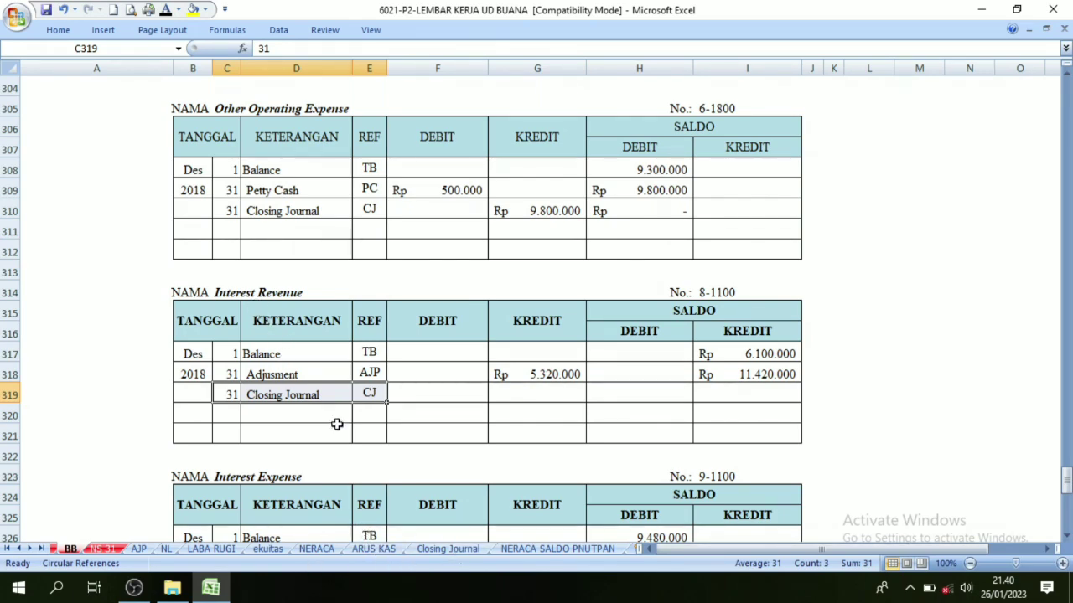
# Check the 8-1100 debit amount in recapitulation cell K12 and apply a black font colour to the Interest Revenue account's debit in BB cell F319.
pyautogui.click(468, 550)
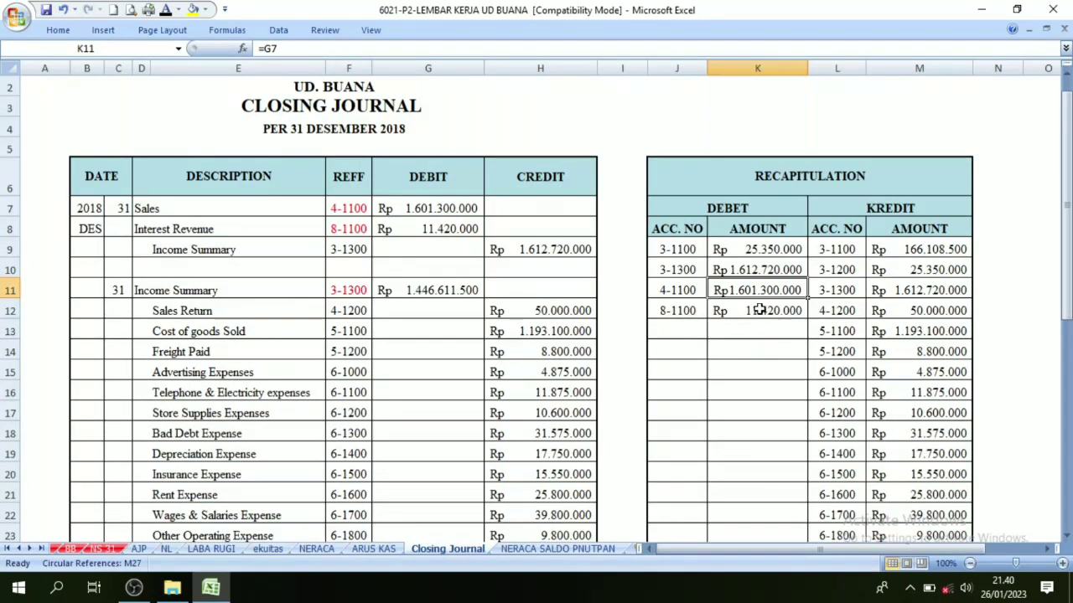
pyautogui.click(70, 549)
pyautogui.click(426, 395)
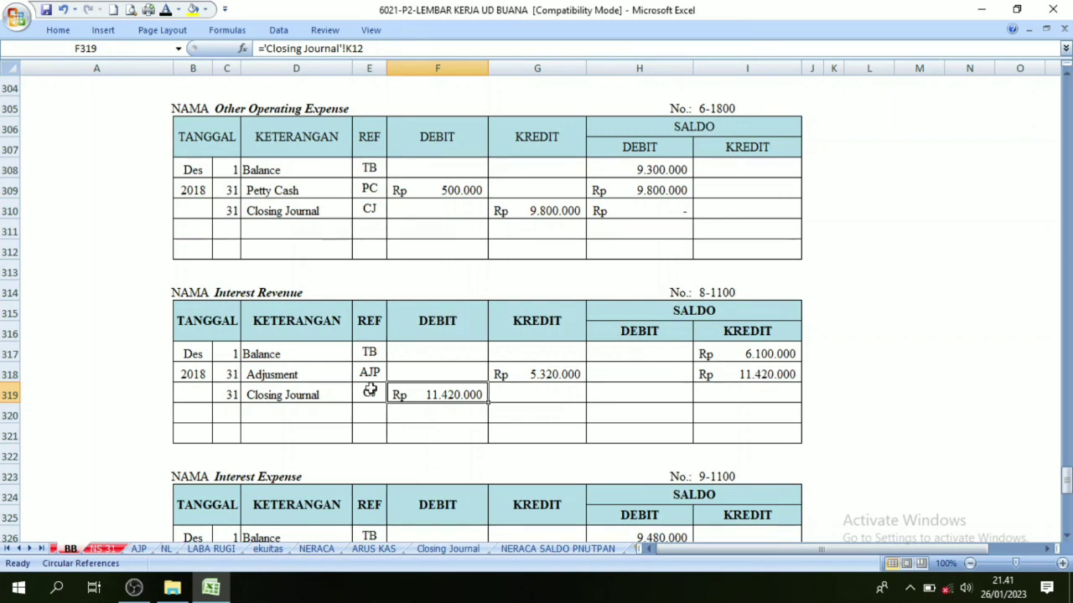
# Compare Interest Revenue's closing debit with its credit balance and apply a black font colour to I319, calculated as I318 minus F319.
pyautogui.click(430, 329)
pyautogui.click(437, 398)
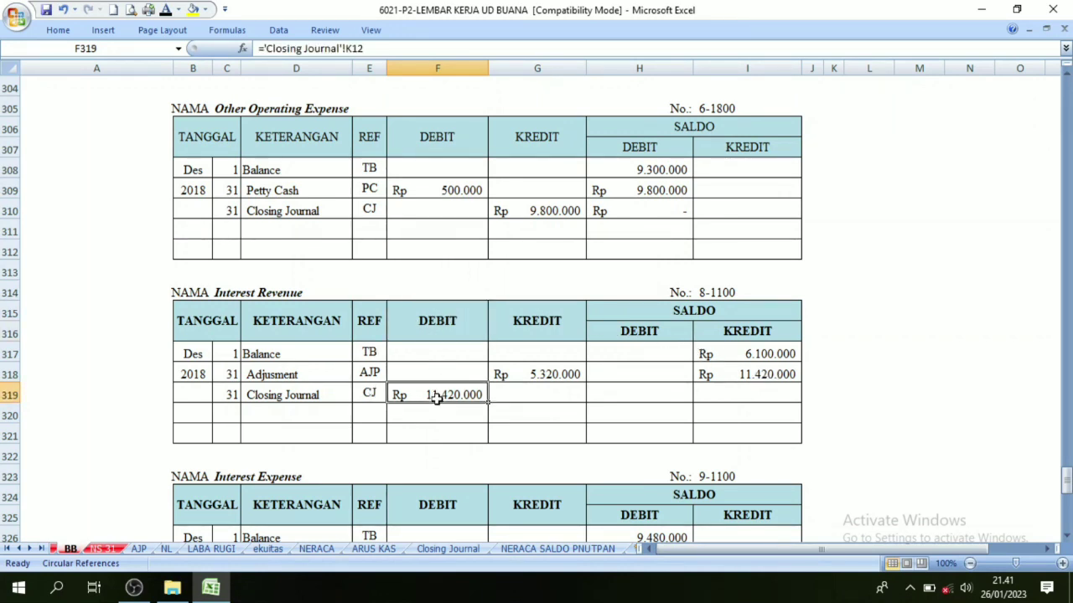
pyautogui.click(726, 377)
pyautogui.click(744, 331)
pyautogui.click(414, 324)
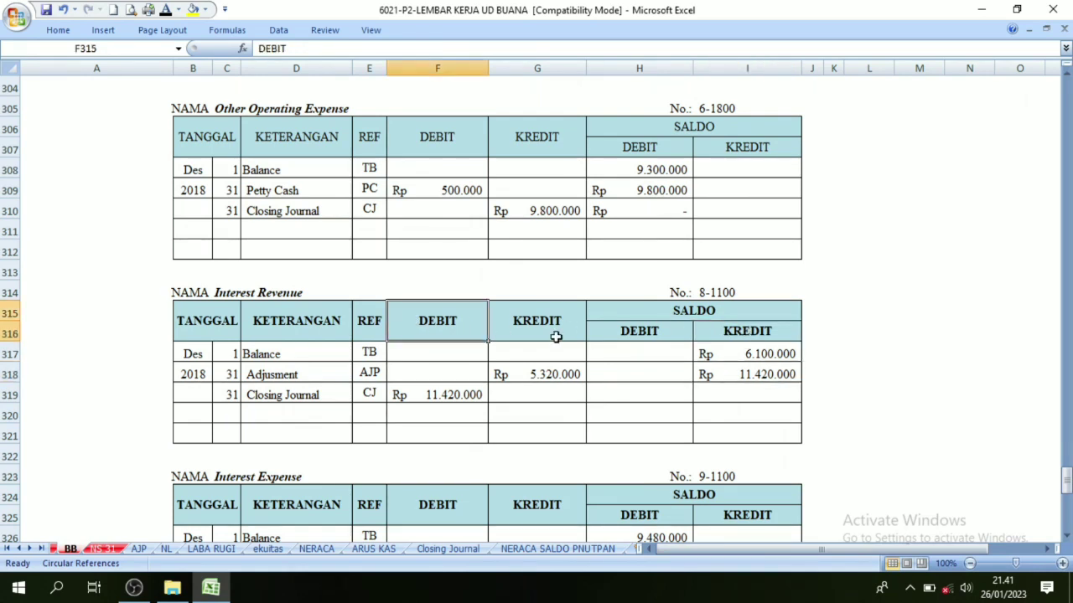
pyautogui.click(740, 334)
pyautogui.click(462, 399)
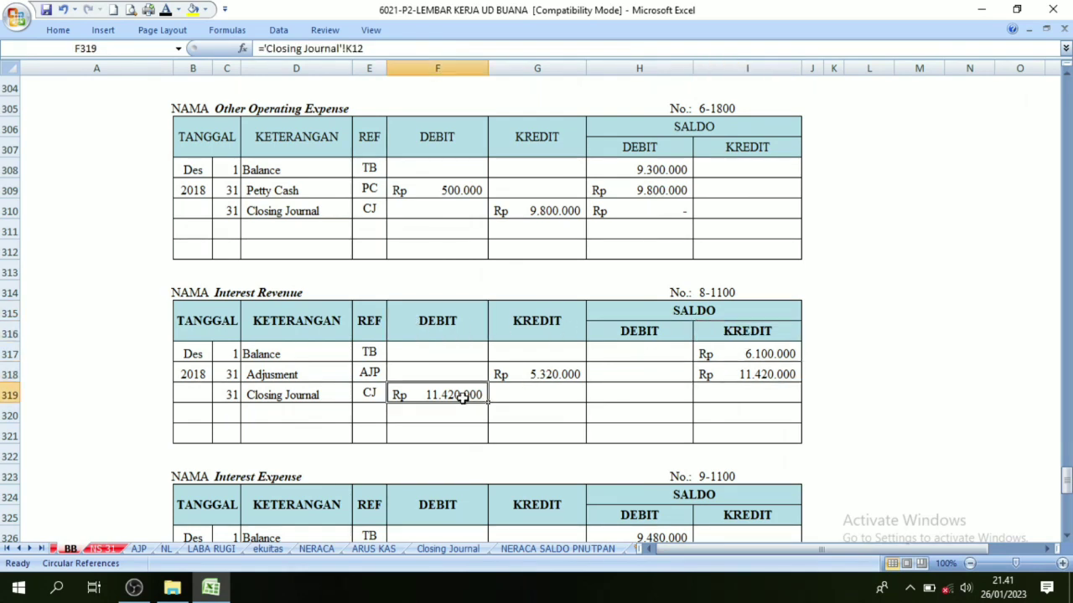
pyautogui.click(761, 374)
pyautogui.click(485, 392)
pyautogui.click(713, 397)
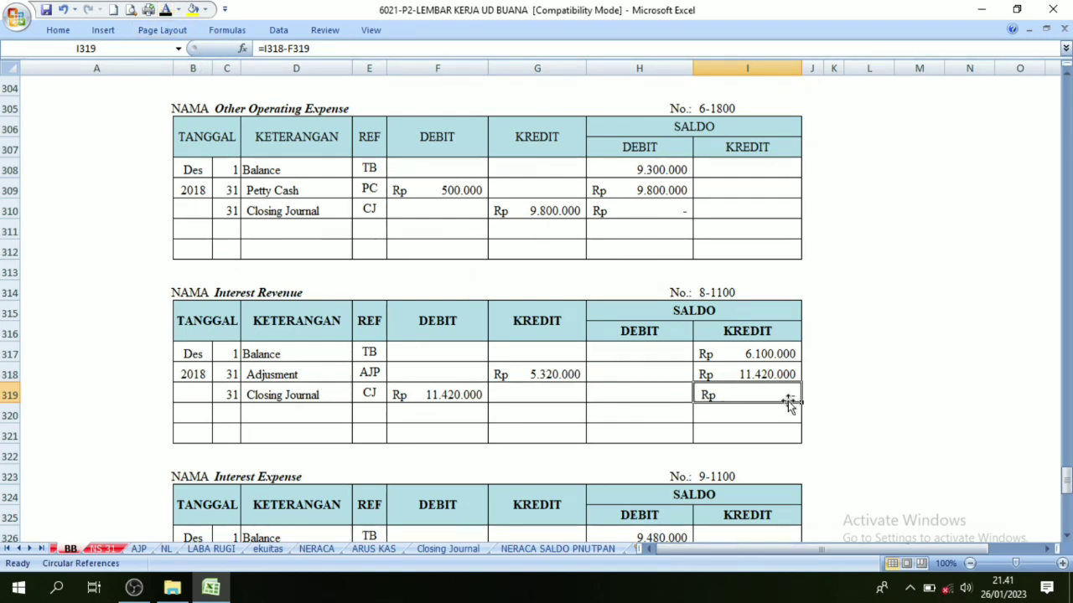
# Review the debit and credit account numbers and amounts in the Closing Journal recapitulation, ending at credit account 3-1100.
pyautogui.click(466, 551)
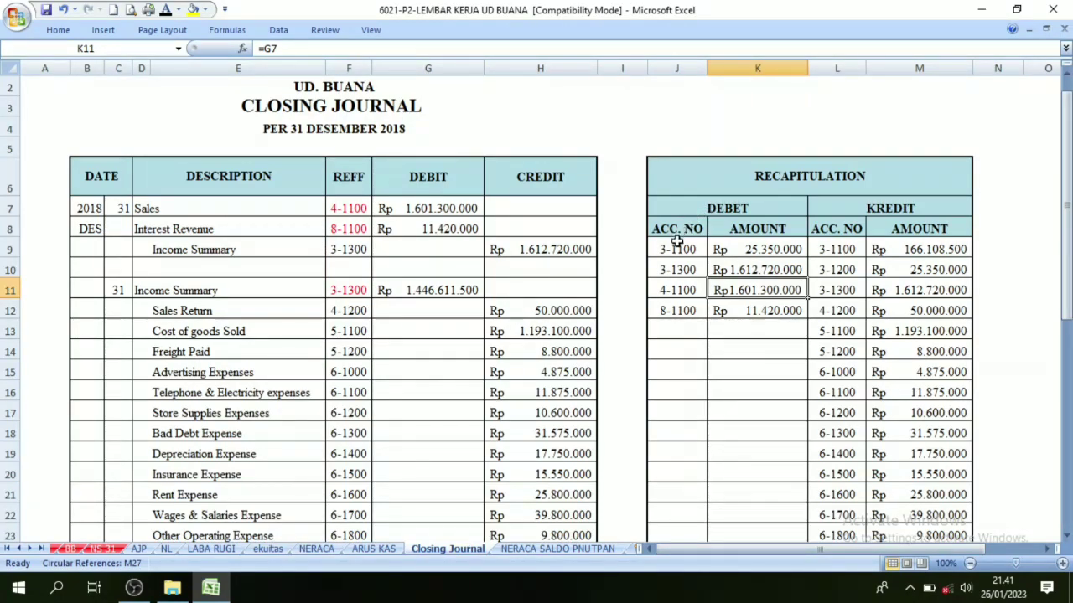
pyautogui.moveTo(683, 246); pyautogui.dragTo(692, 311)
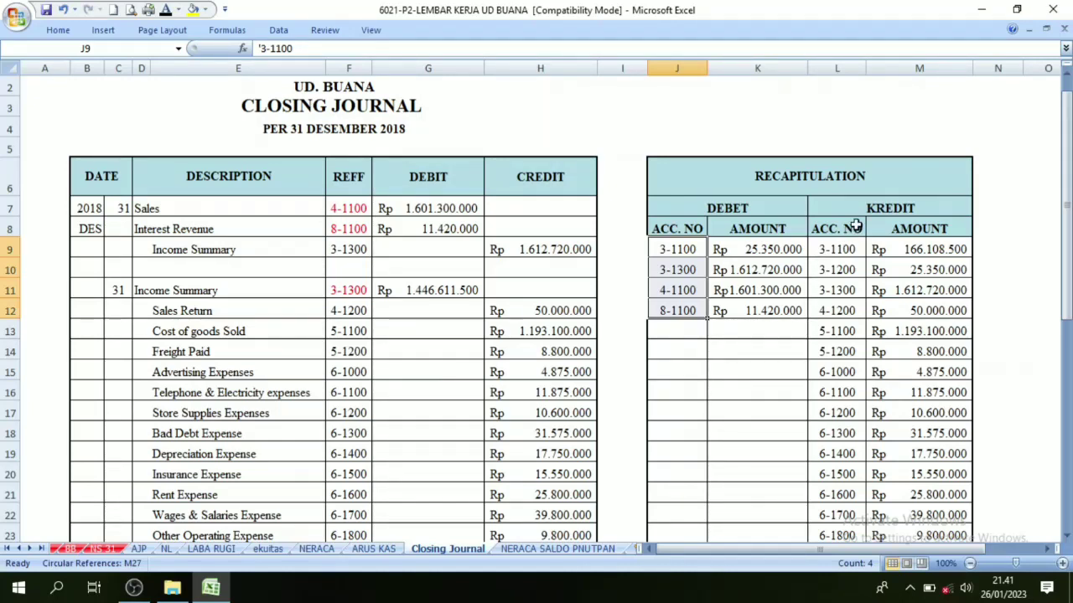
pyautogui.click(912, 204)
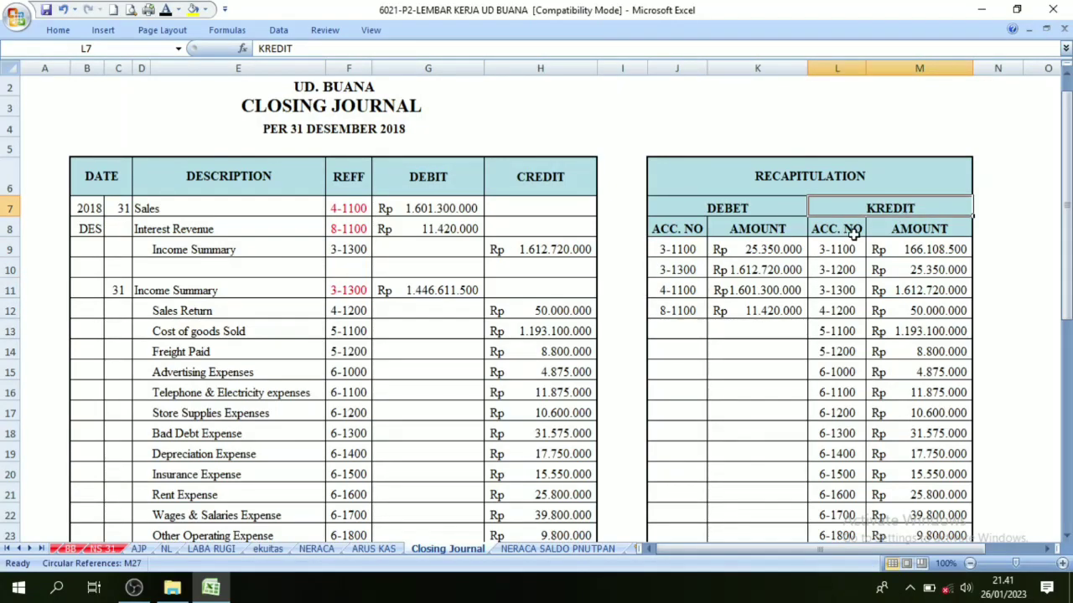
pyautogui.click(838, 248)
pyautogui.moveTo(838, 249); pyautogui.dragTo(916, 484)
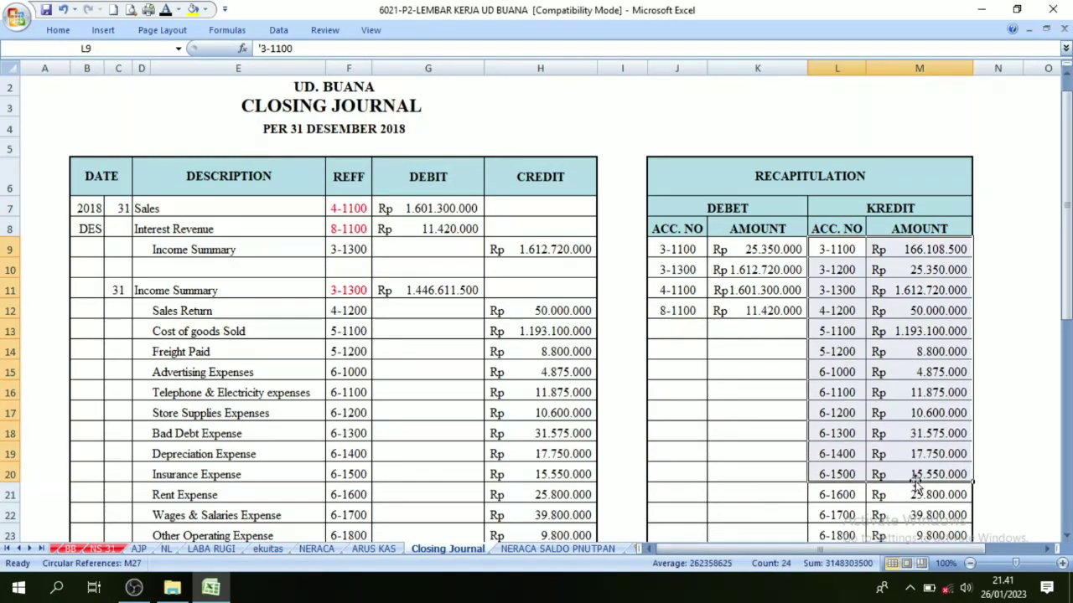
pyautogui.moveTo(673, 249); pyautogui.dragTo(771, 312)
pyautogui.click(834, 252)
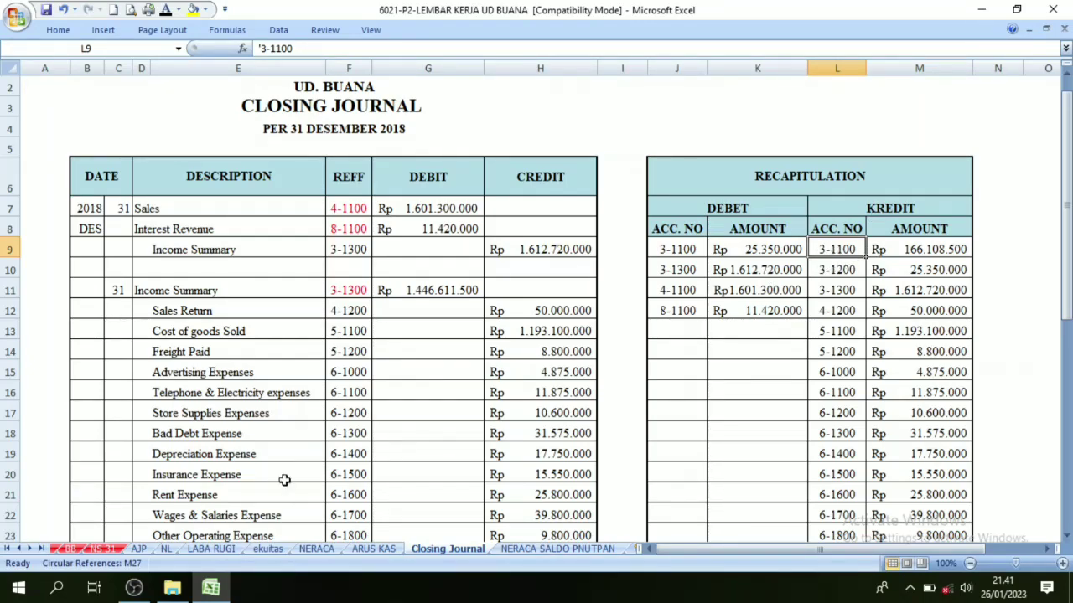
# Apply a black font colour to 31, Closing Journal and CJ in C175:E175 of the 3-1100 capital account on BB.
pyautogui.click(70, 549)
pyautogui.scroll(10, 558, 358)
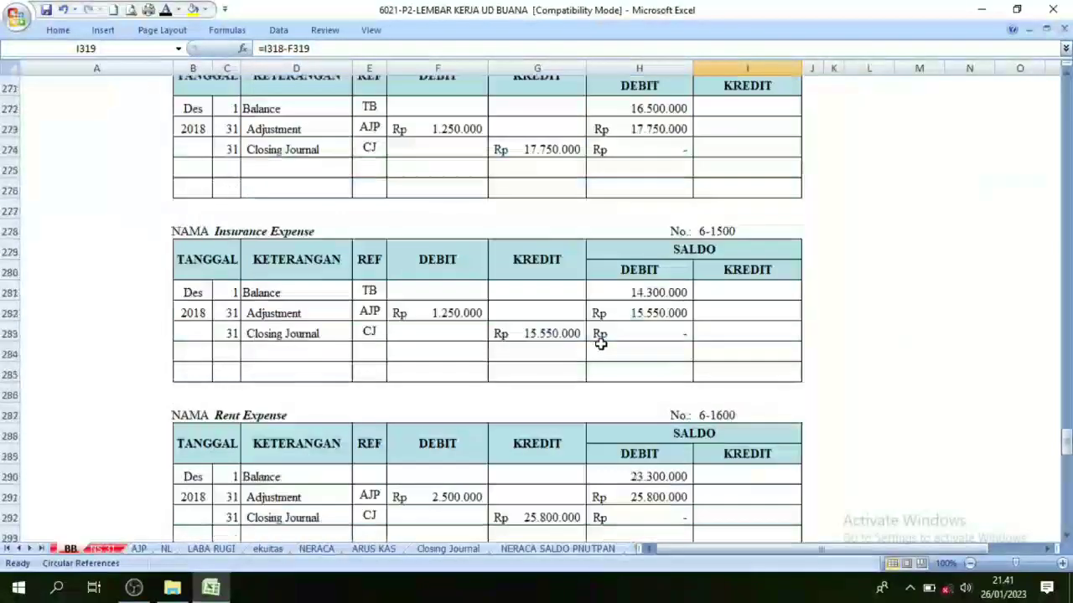
pyautogui.scroll(13, 636, 288)
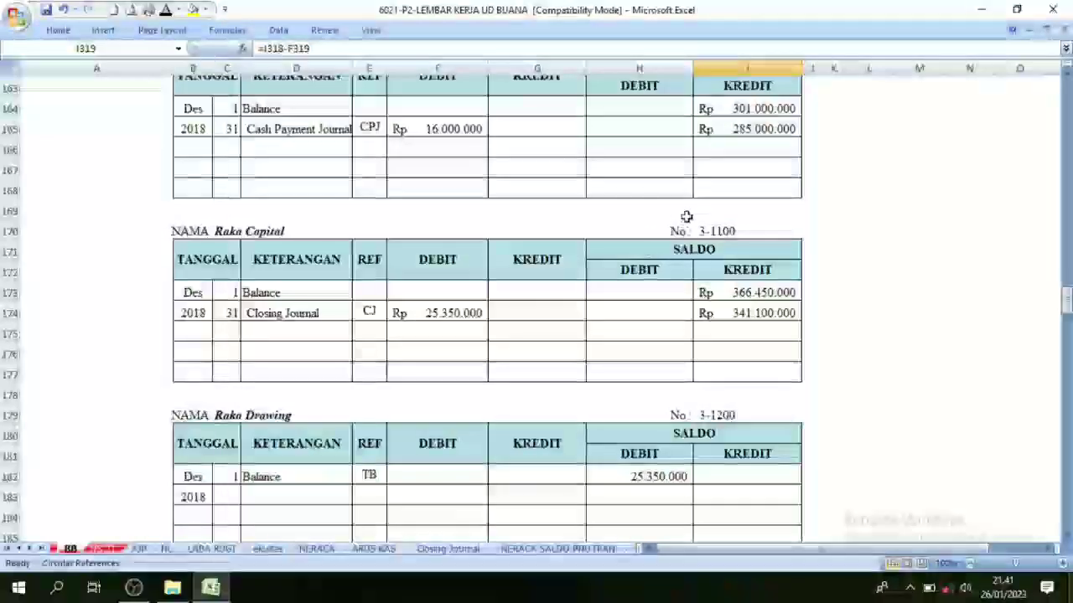
pyautogui.click(723, 230)
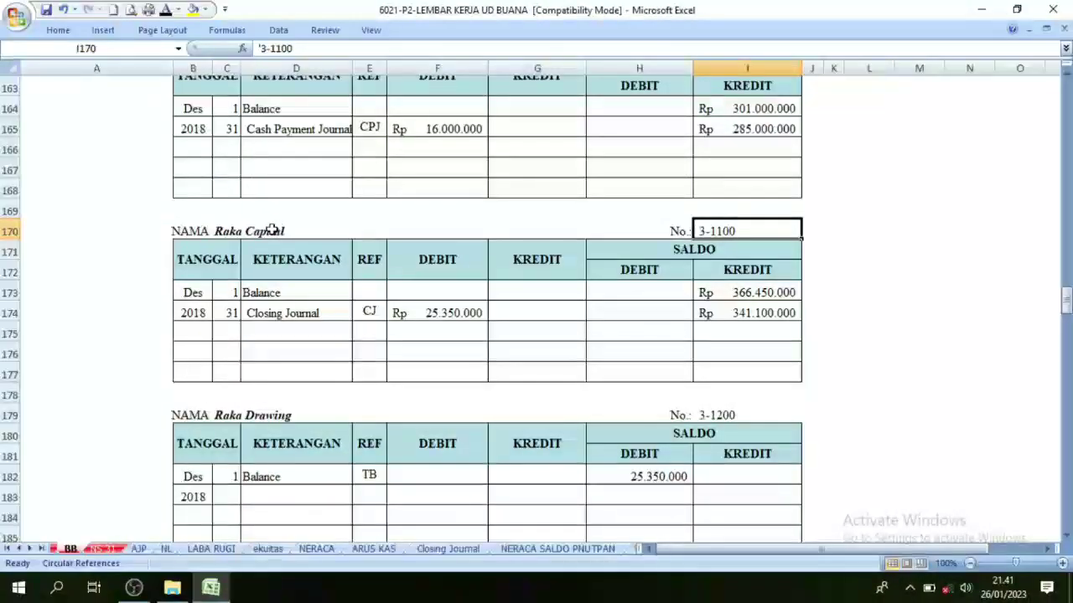
pyautogui.moveTo(228, 334); pyautogui.dragTo(364, 335)
pyautogui.click(167, 9)
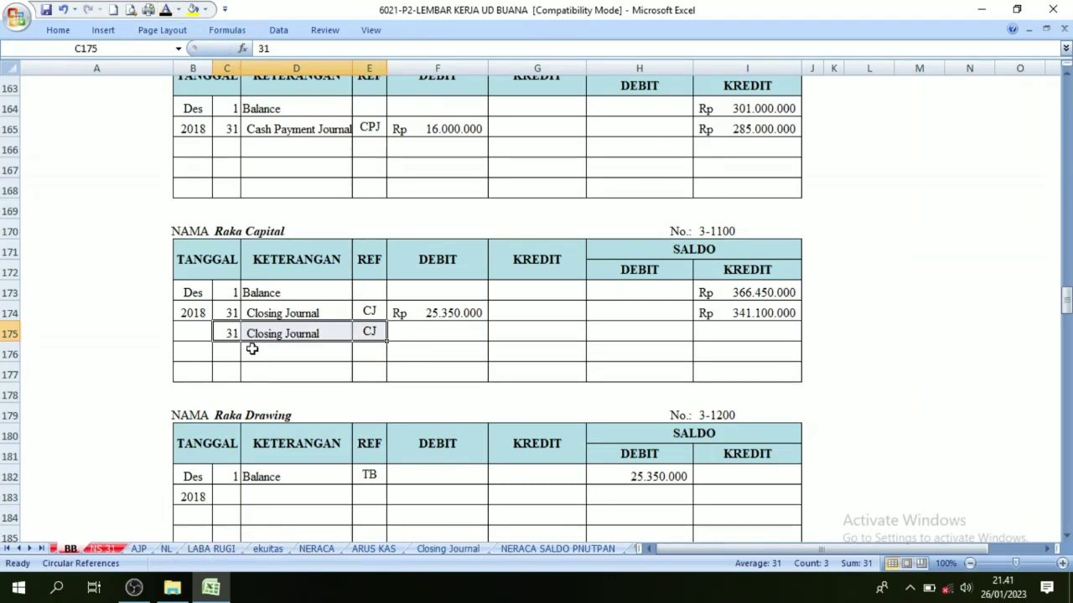
# Compare the debit and credit entries for account 3-1100 in recapitulation cells J9 and L9.
pyautogui.click(447, 550)
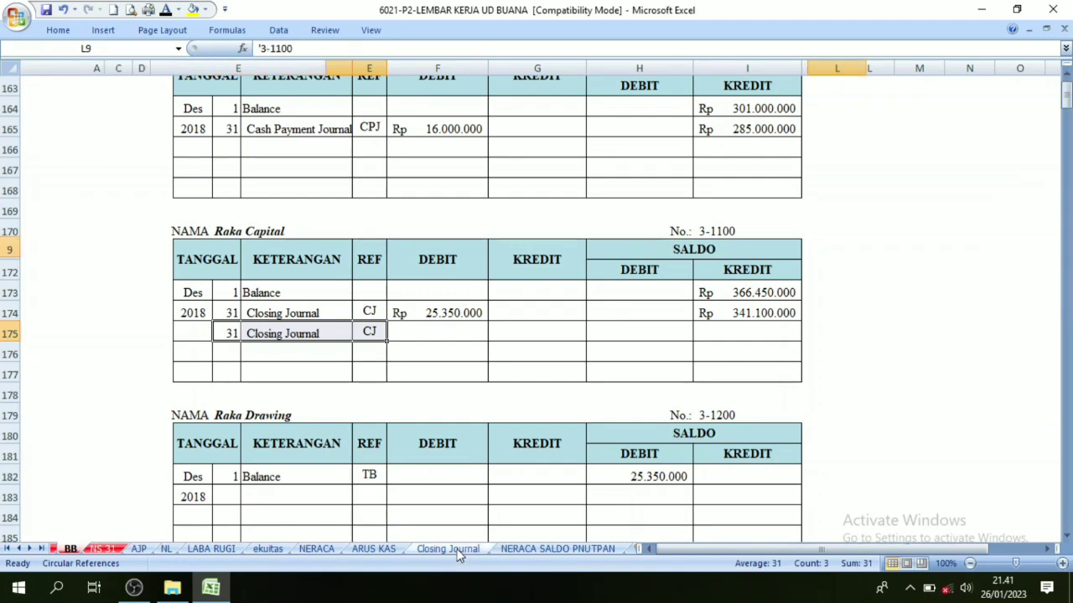
pyautogui.click(886, 223)
pyautogui.click(846, 242)
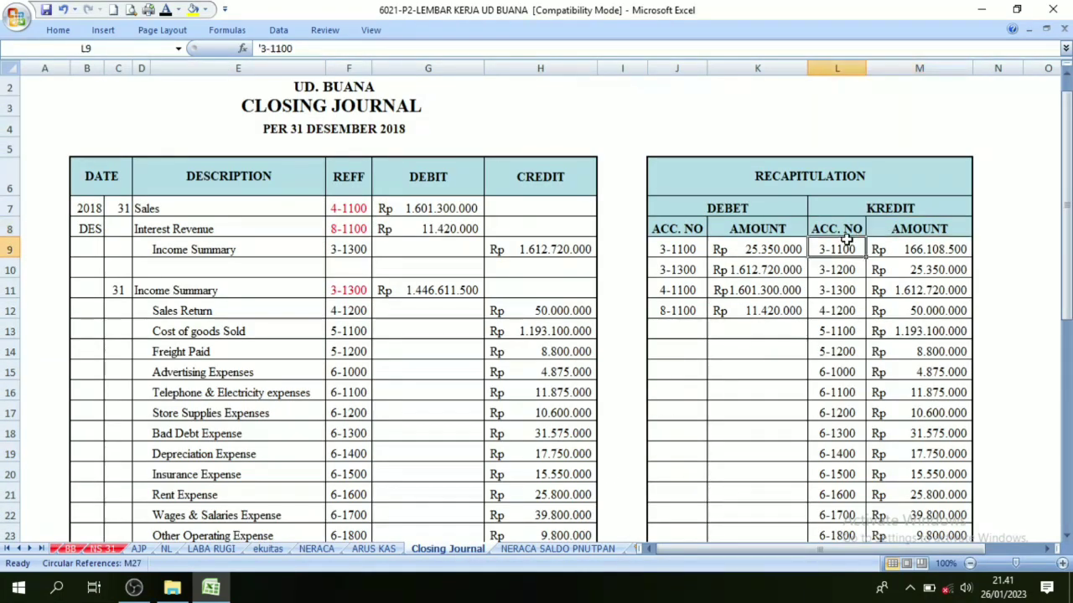
pyautogui.click(671, 249)
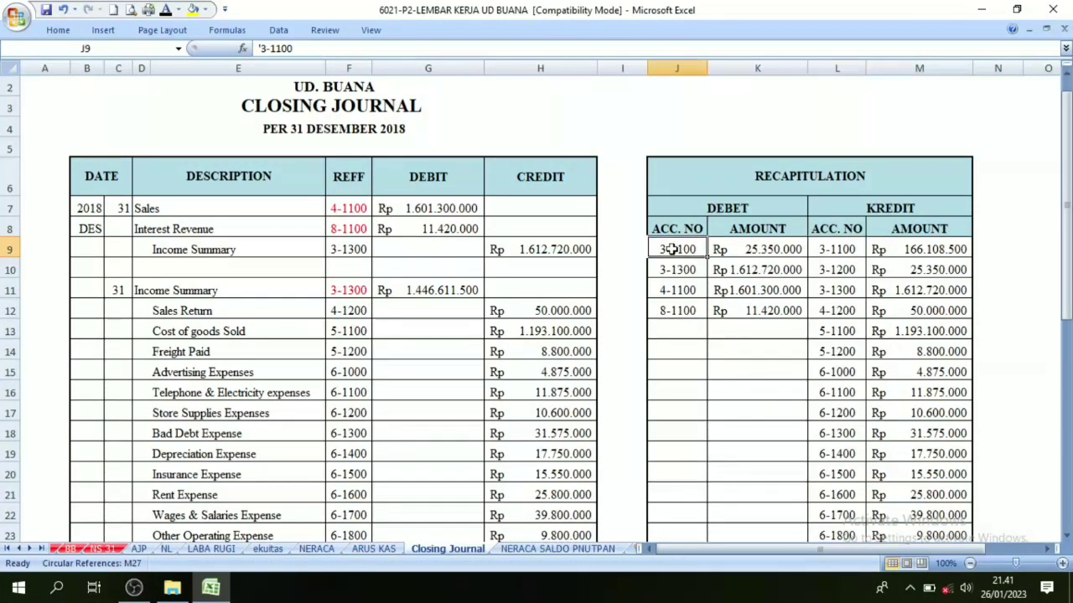
pyautogui.click(845, 249)
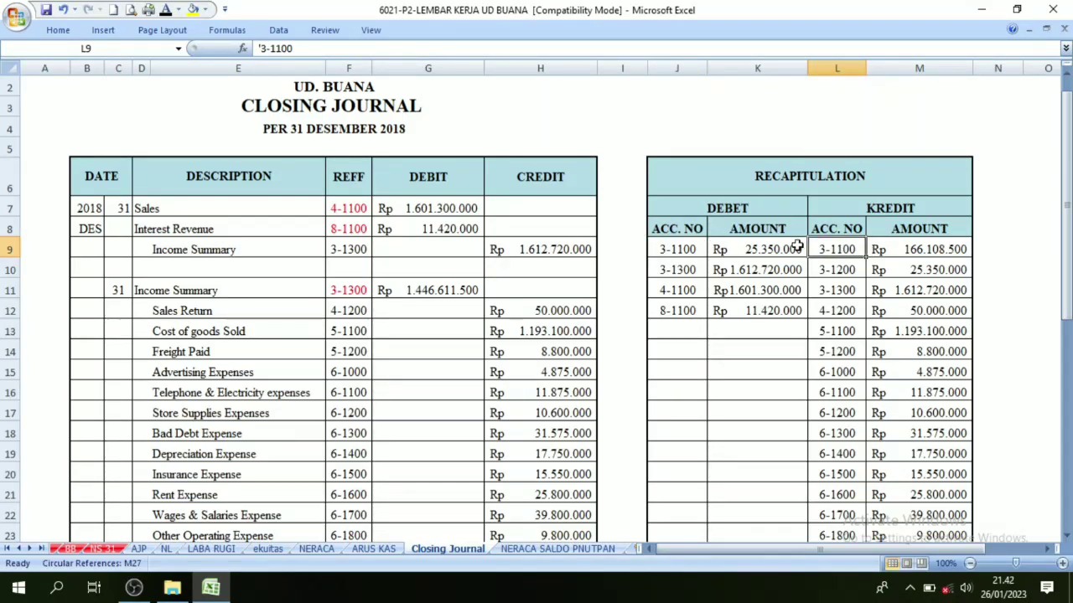
pyautogui.click(697, 250)
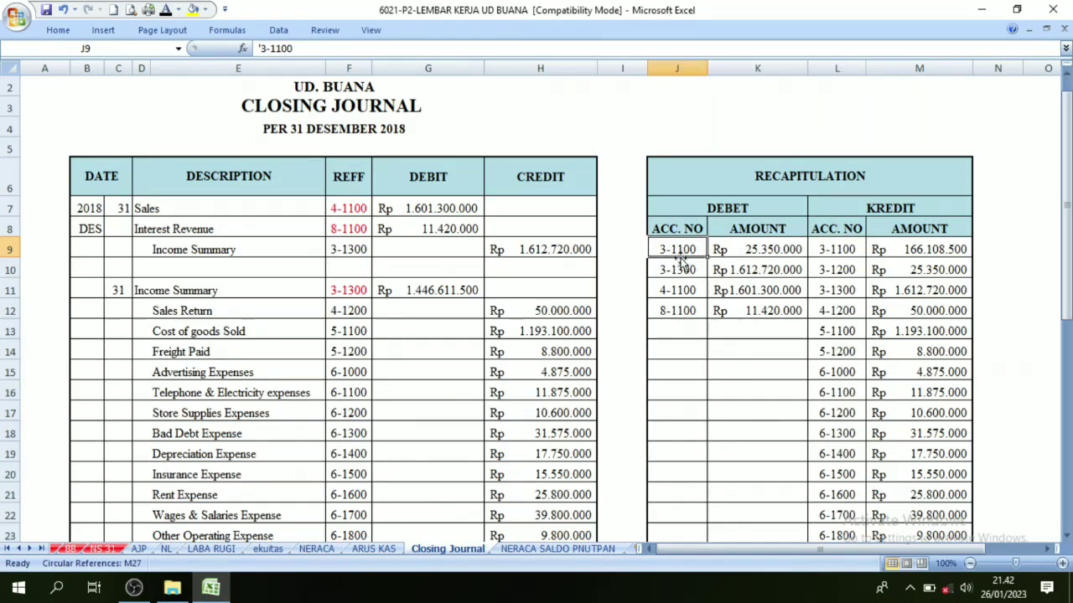
pyautogui.click(842, 249)
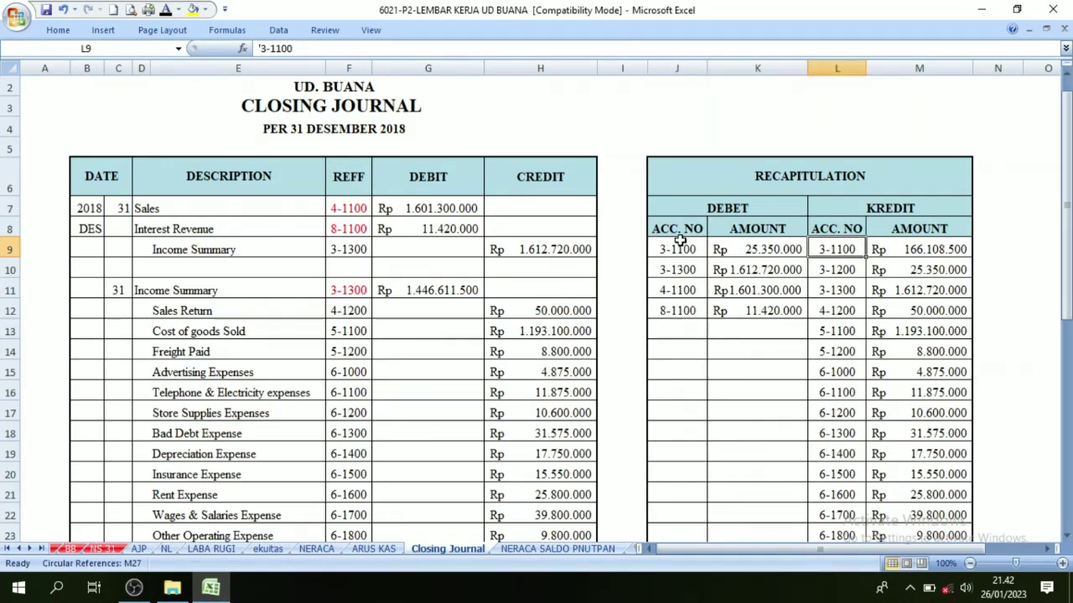
pyautogui.click(683, 248)
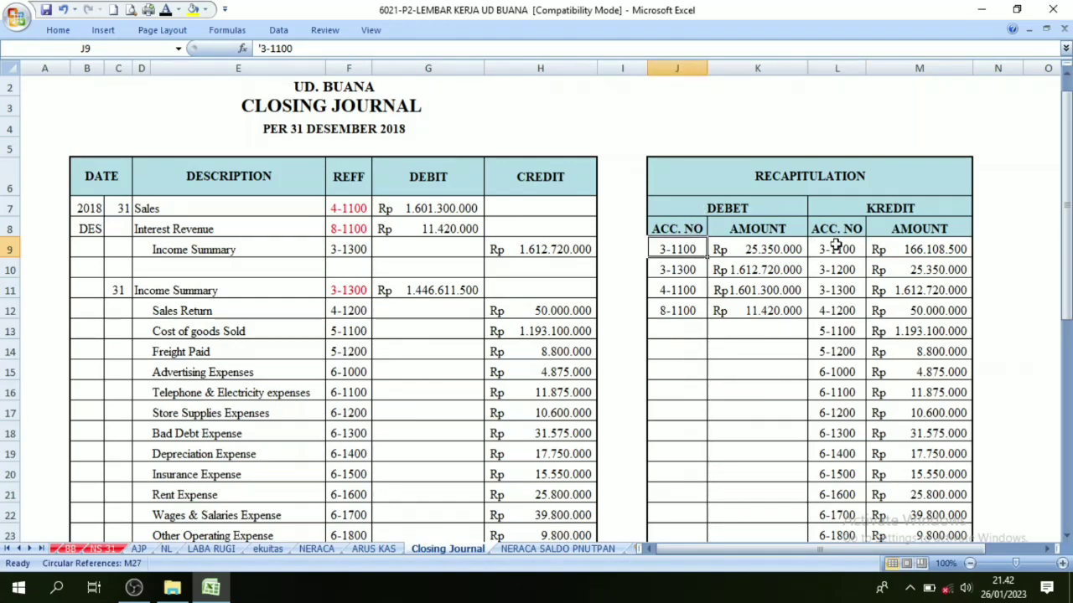
pyautogui.click(837, 245)
pyautogui.click(689, 248)
# Check the 3-1100 credit amount in the recapitulation and apply a black font colour to the capital account's credit in BB cell G175.
pyautogui.click(837, 249)
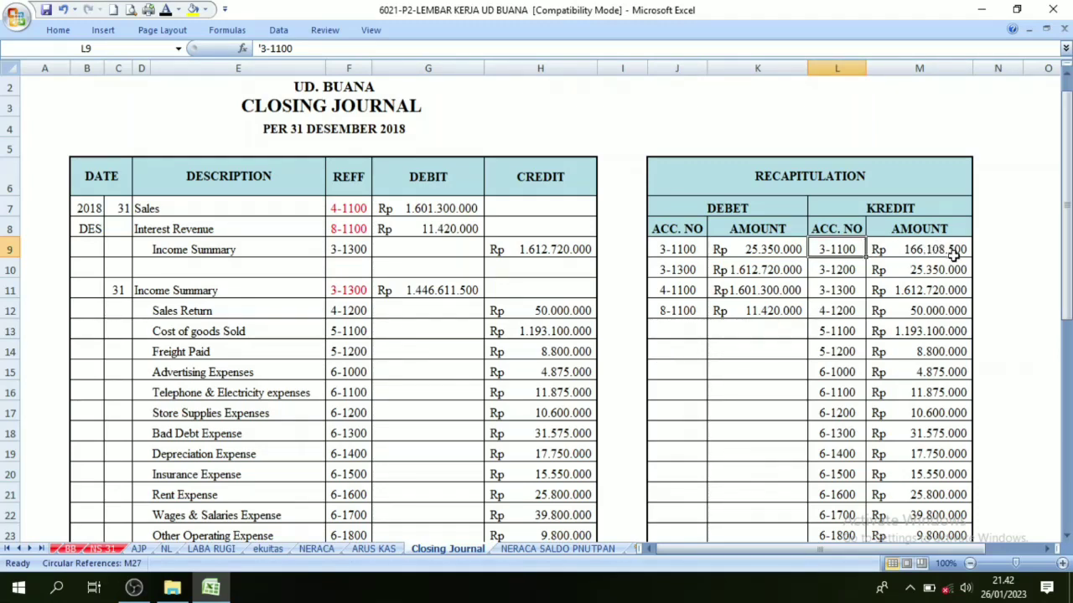
pyautogui.click(84, 549)
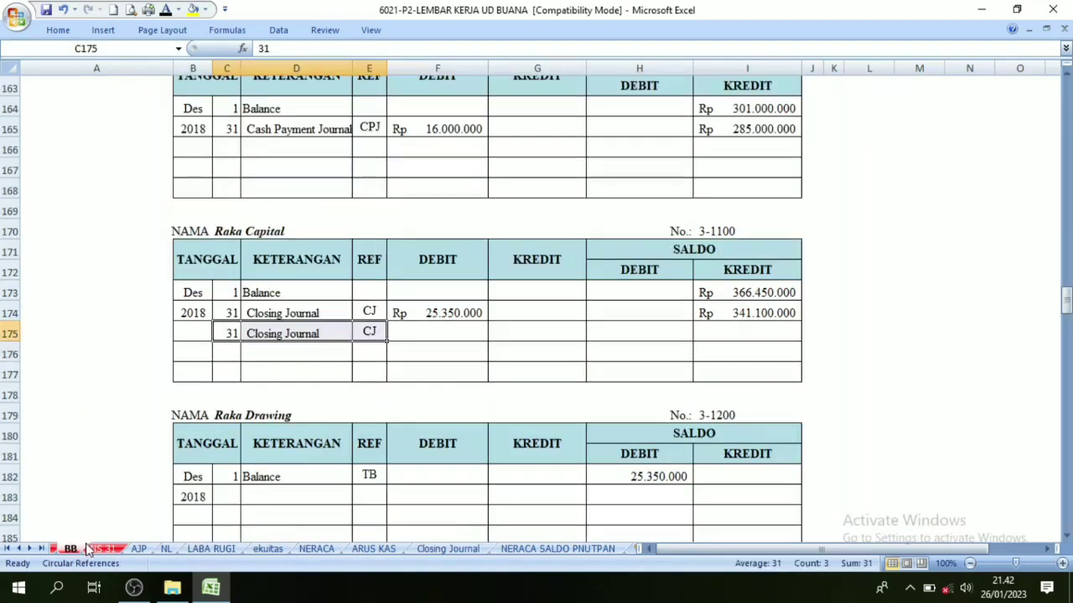
pyautogui.click(545, 333)
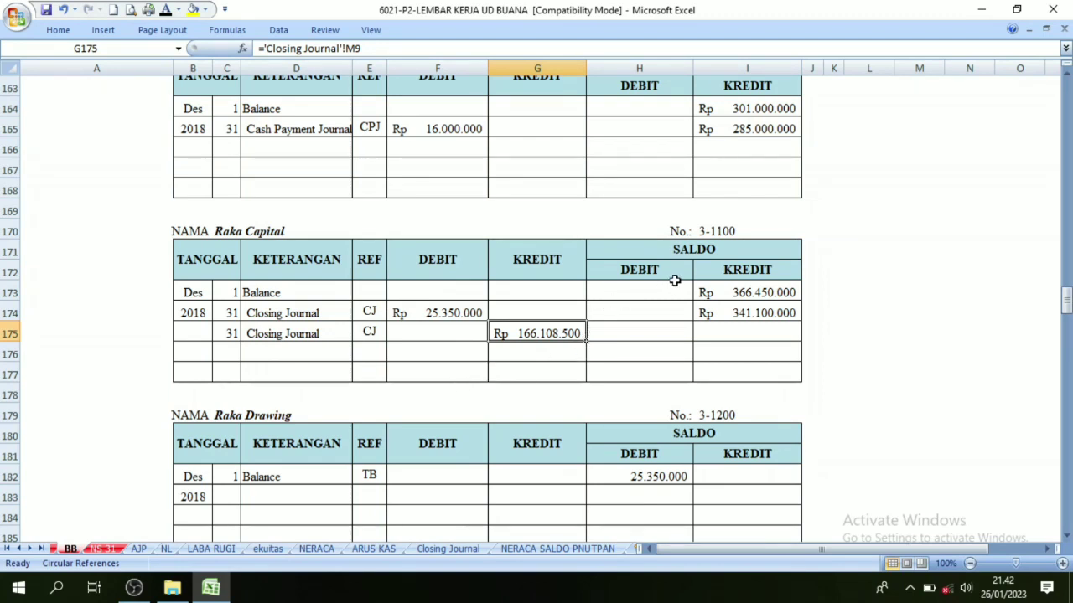
# Compare the capital account's credit entry with its balance side and apply a black font colour to I175, calculated as I174 plus G175.
pyautogui.click(694, 256)
pyautogui.click(753, 270)
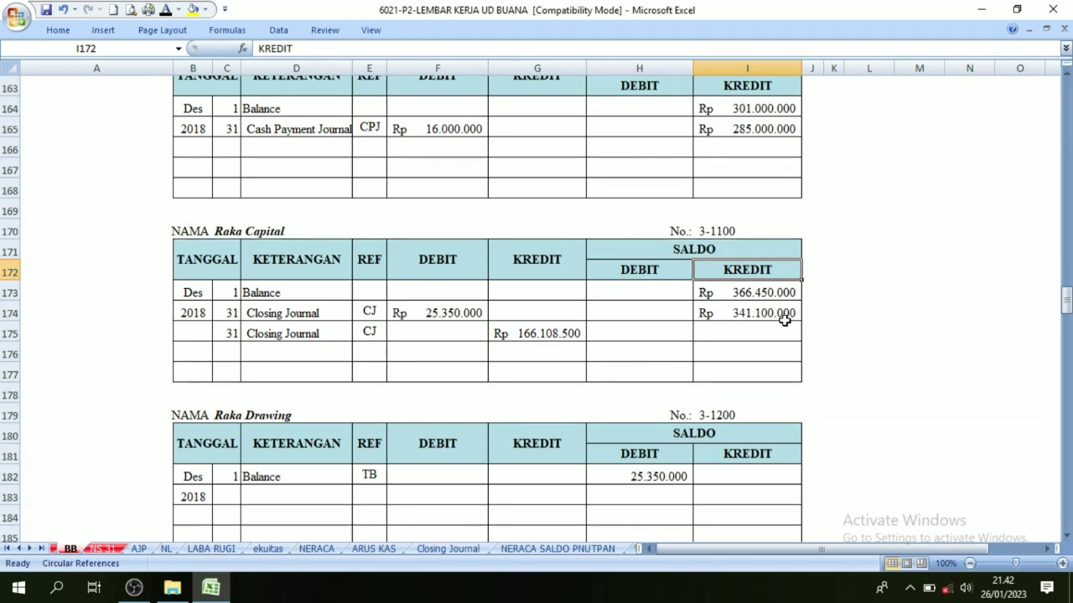
pyautogui.click(295, 340)
pyautogui.click(523, 270)
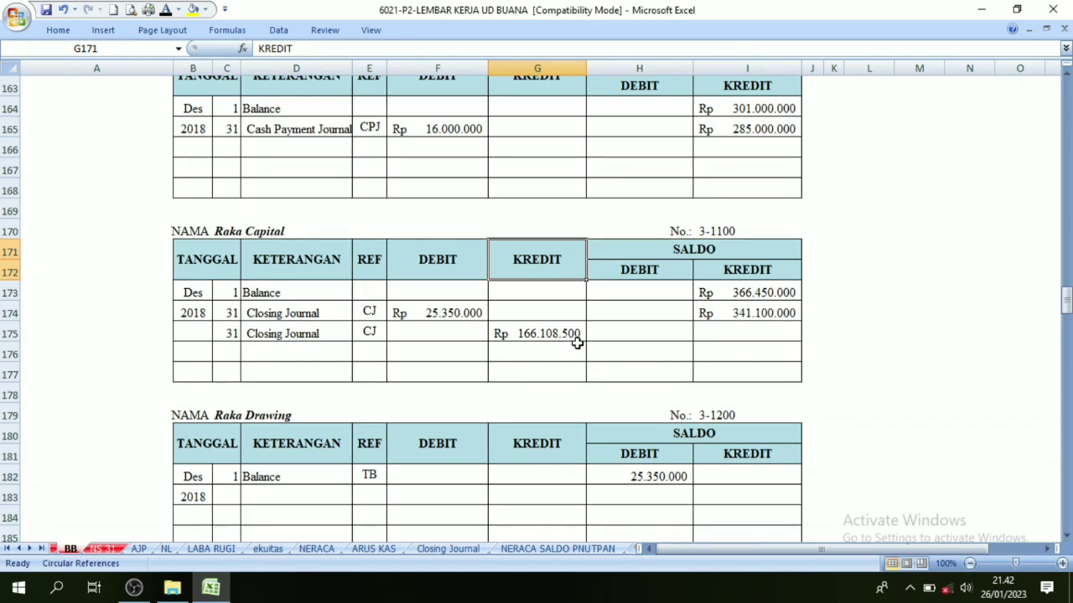
pyautogui.click(706, 269)
pyautogui.click(570, 265)
pyautogui.moveTo(536, 334); pyautogui.dragTo(677, 335)
pyautogui.click(749, 333)
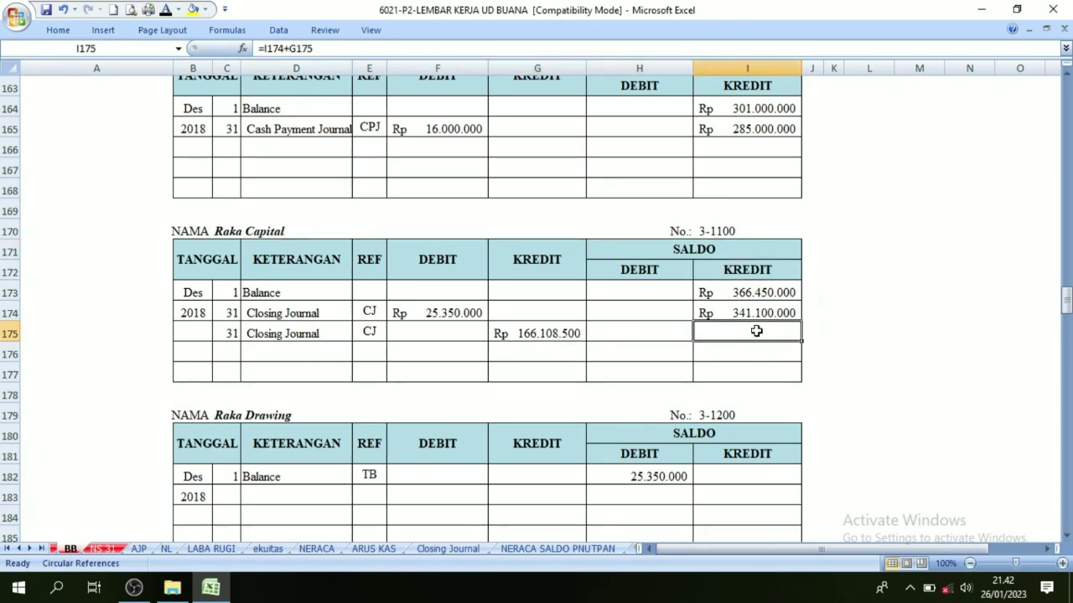
pyautogui.click(172, 12)
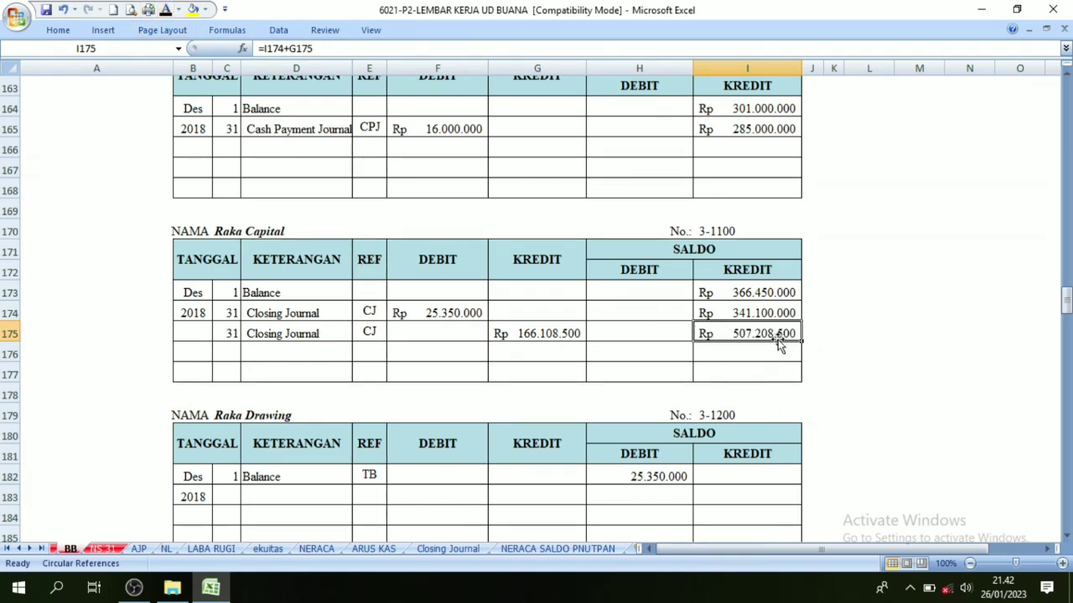
# Review the remaining credit accounts from 3-1200 down in the Closing Journal recapitulation and apply a black font colour to the entire BB sheet.
pyautogui.click(452, 550)
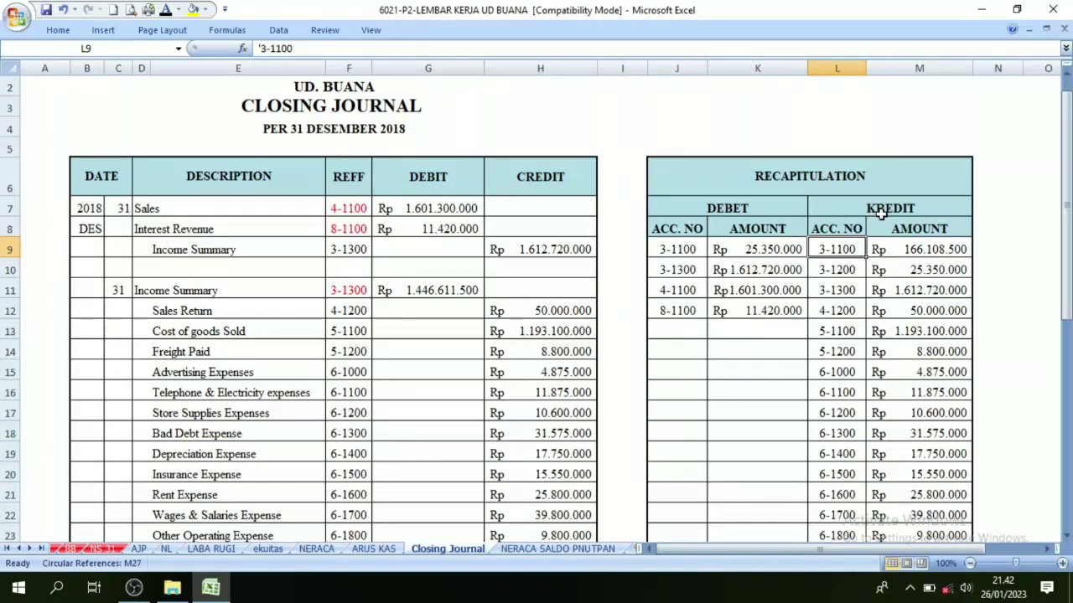
pyautogui.moveTo(841, 270); pyautogui.dragTo(841, 444)
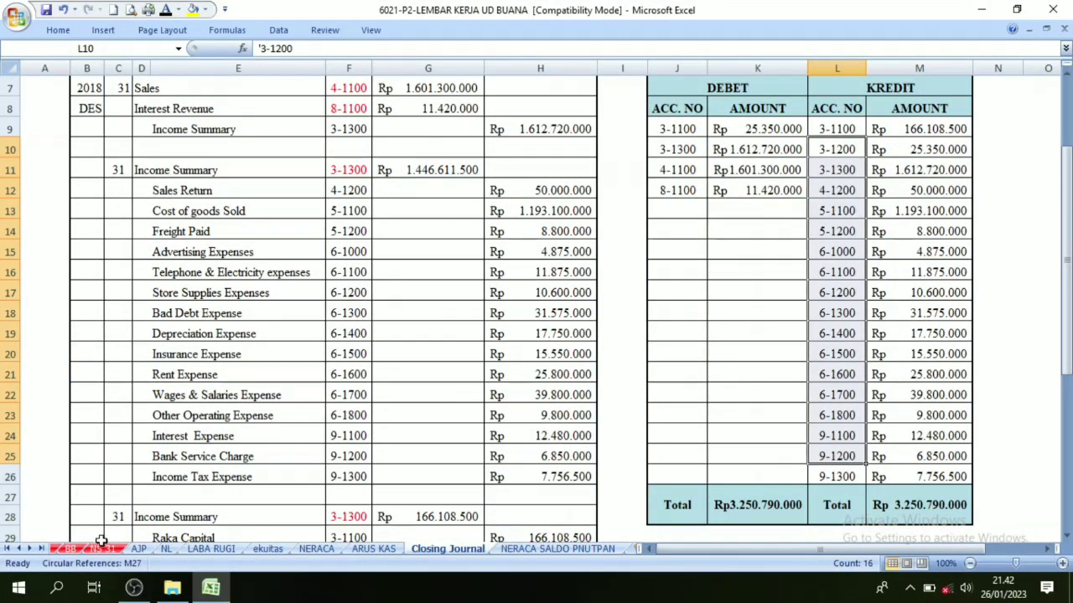
pyautogui.click(72, 548)
pyautogui.scroll(18, 124, 288)
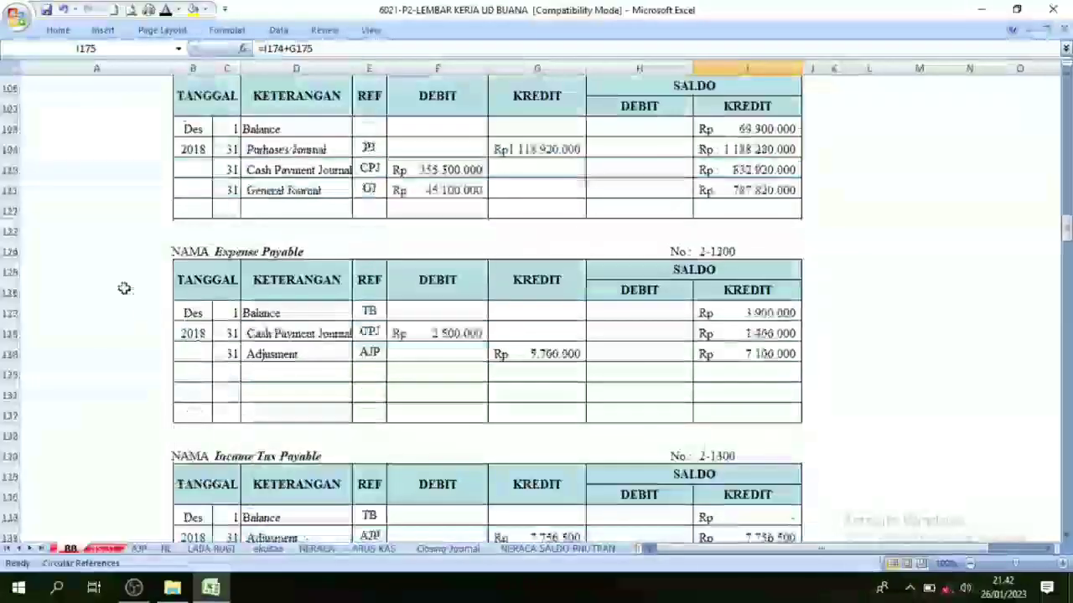
pyautogui.scroll(20, 124, 288)
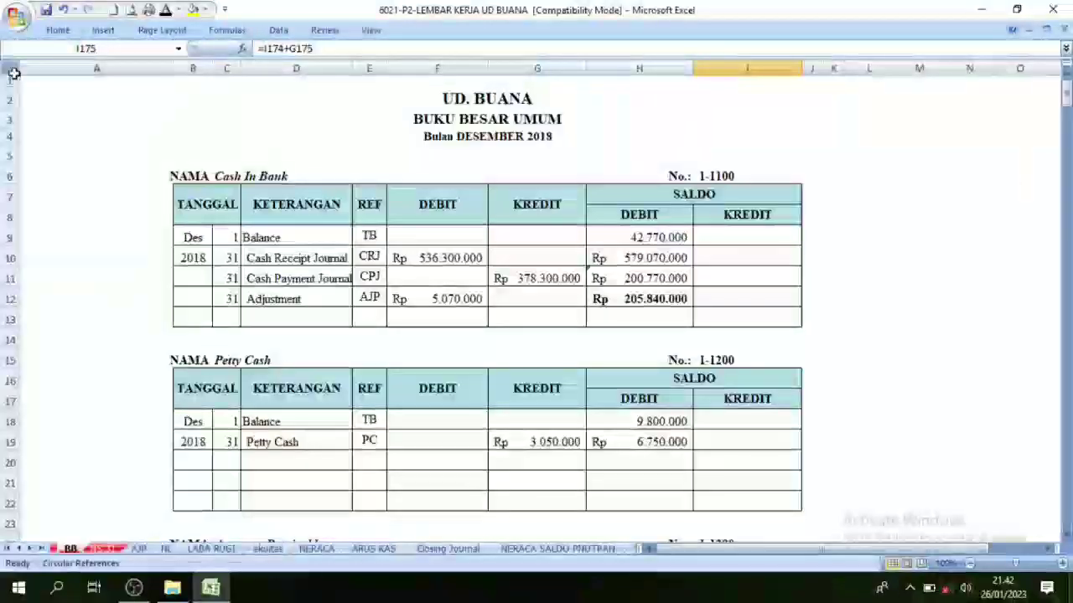
pyautogui.click(13, 74)
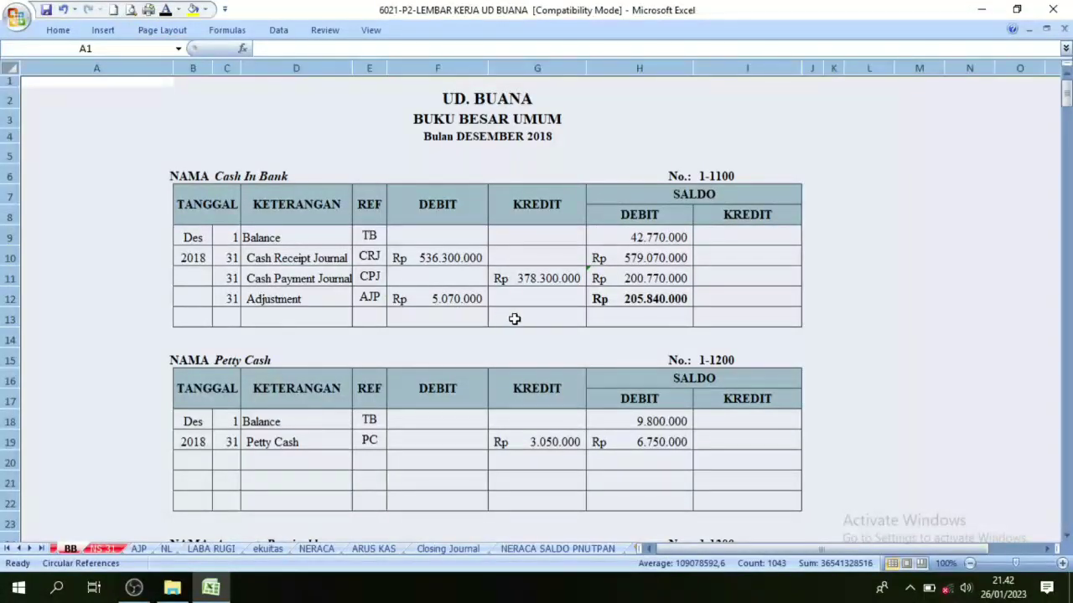
pyautogui.scroll(-10, 515, 320)
pyautogui.click(531, 326)
# Look through the BB ledger accounts from the assets down to Sales for entries posted from the closing journal.
pyautogui.scroll(-16, 647, 352)
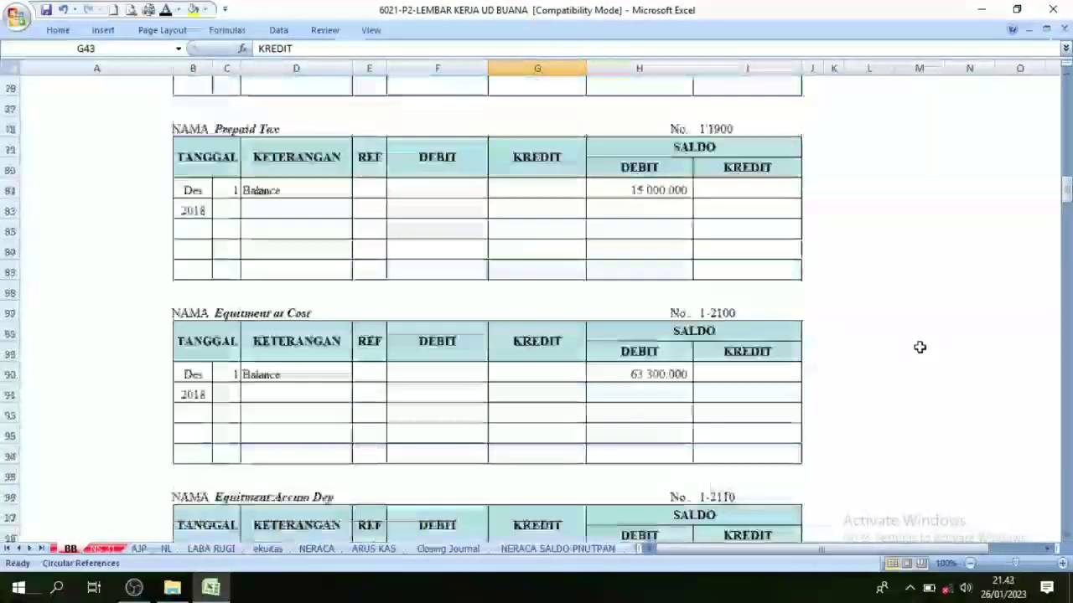
pyautogui.scroll(4, 582, 285)
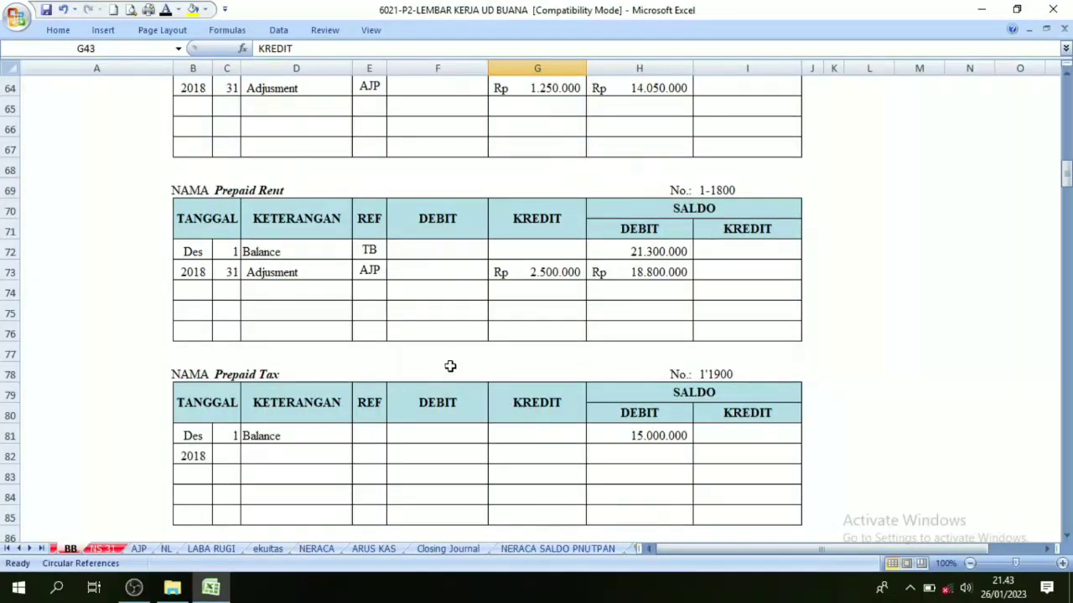
pyautogui.scroll(-4, 421, 358)
pyautogui.scroll(1, 422, 358)
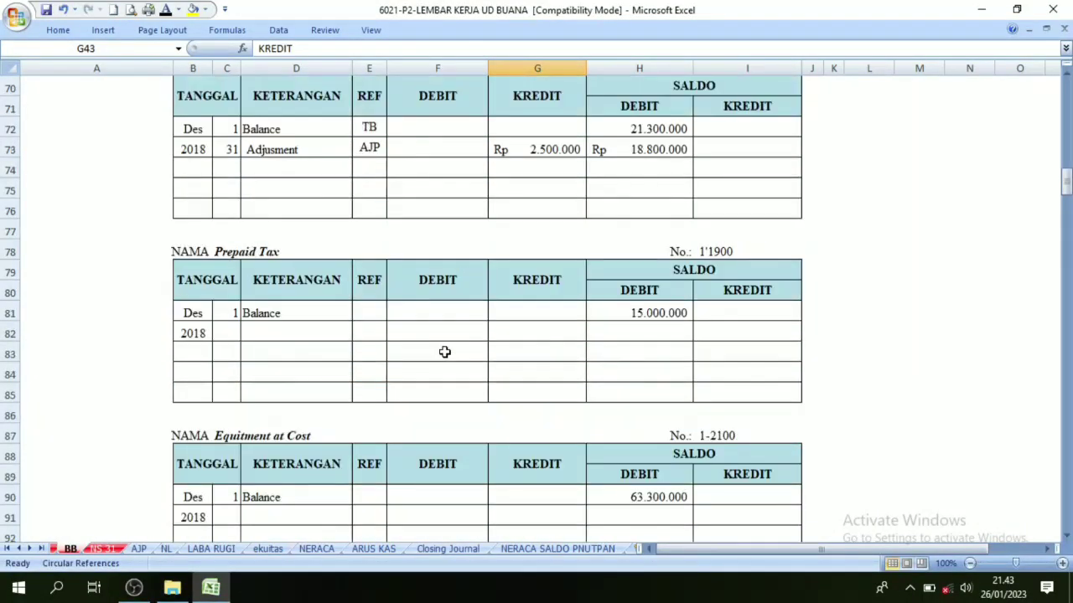
pyautogui.scroll(-18, 479, 340)
pyautogui.scroll(-16, 478, 340)
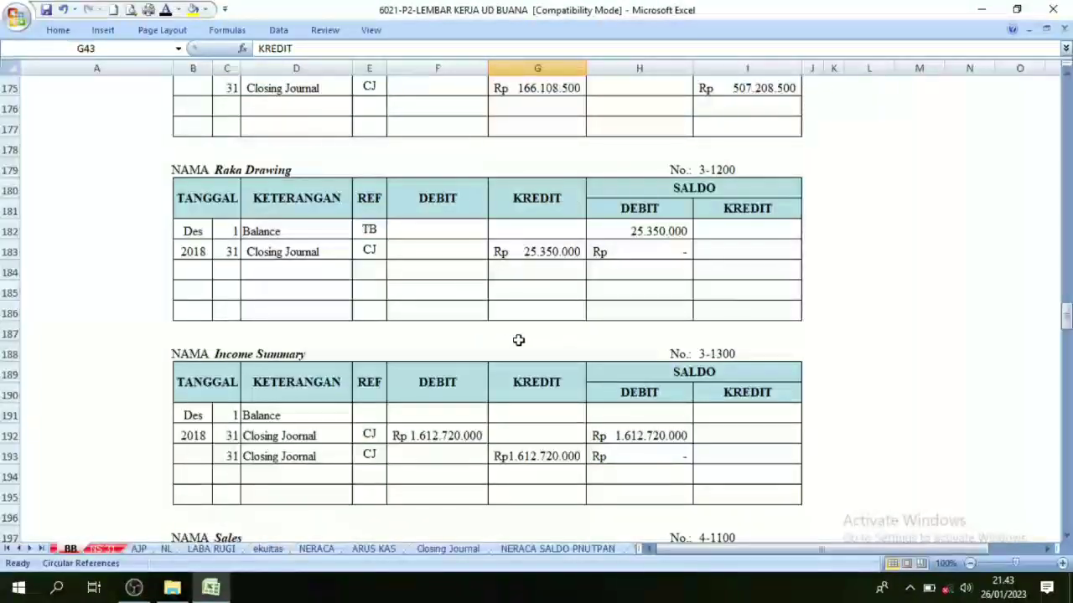
pyautogui.scroll(-8, 517, 339)
pyautogui.scroll(10, 522, 335)
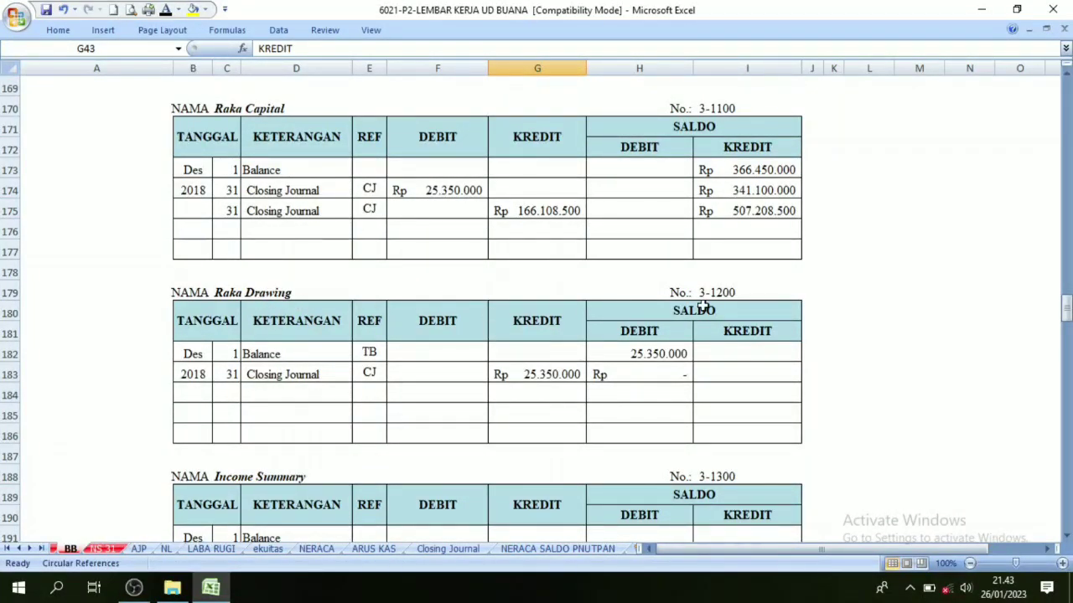
# Check the closing journal entries and debit balances of the drawing account 3-1200 and Income Summary 3-1300.
pyautogui.click(663, 376)
pyautogui.scroll(-3, 289, 363)
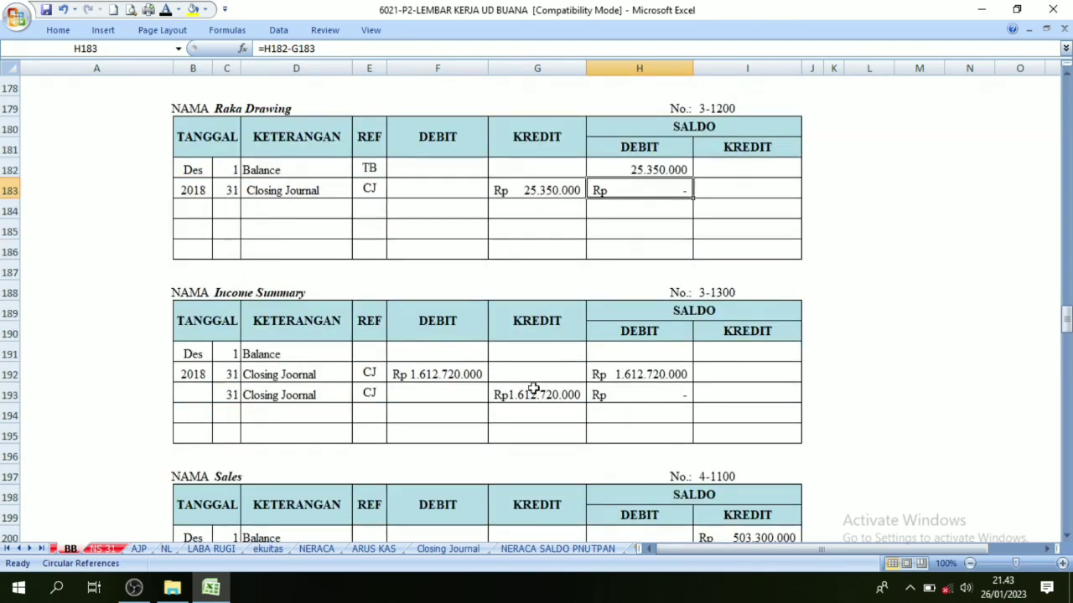
pyautogui.click(627, 390)
pyautogui.scroll(-1, 586, 390)
pyautogui.scroll(-2, 553, 391)
# Check the closing journal rows and balance formulas of Sales 4-1100 and Sales Return 4-1200 in I203 and H211.
pyautogui.click(217, 422)
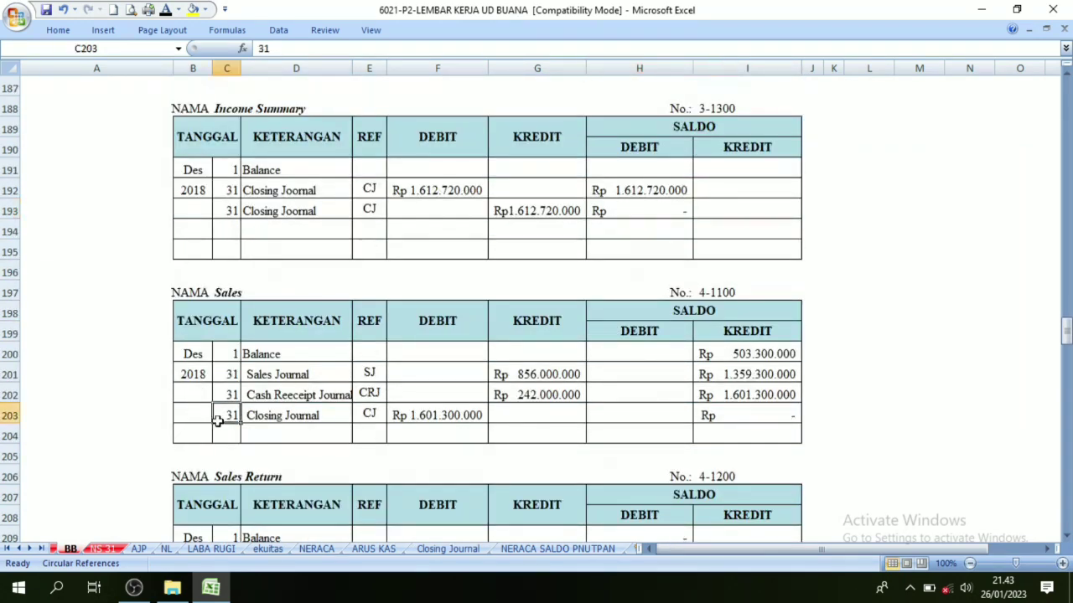
pyautogui.click(779, 416)
pyautogui.scroll(-3, 360, 321)
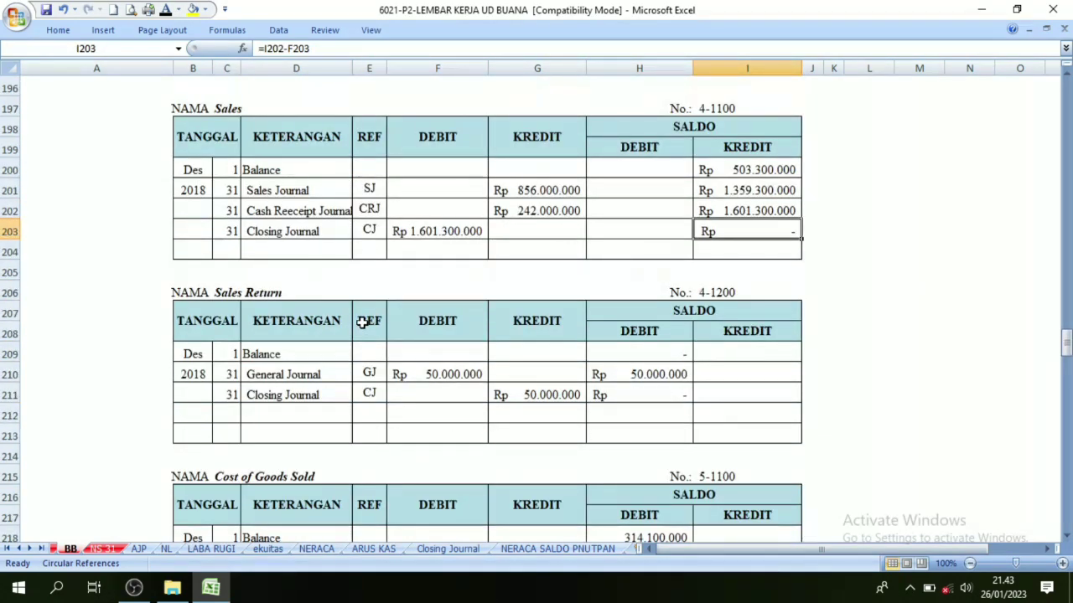
pyautogui.click(235, 395)
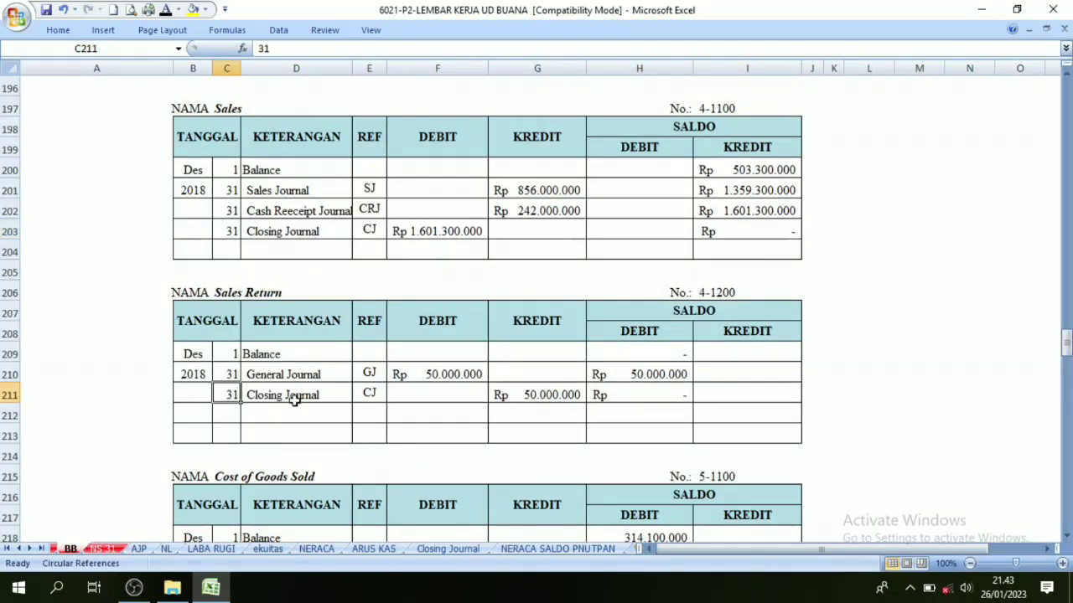
pyautogui.click(722, 399)
pyautogui.click(664, 401)
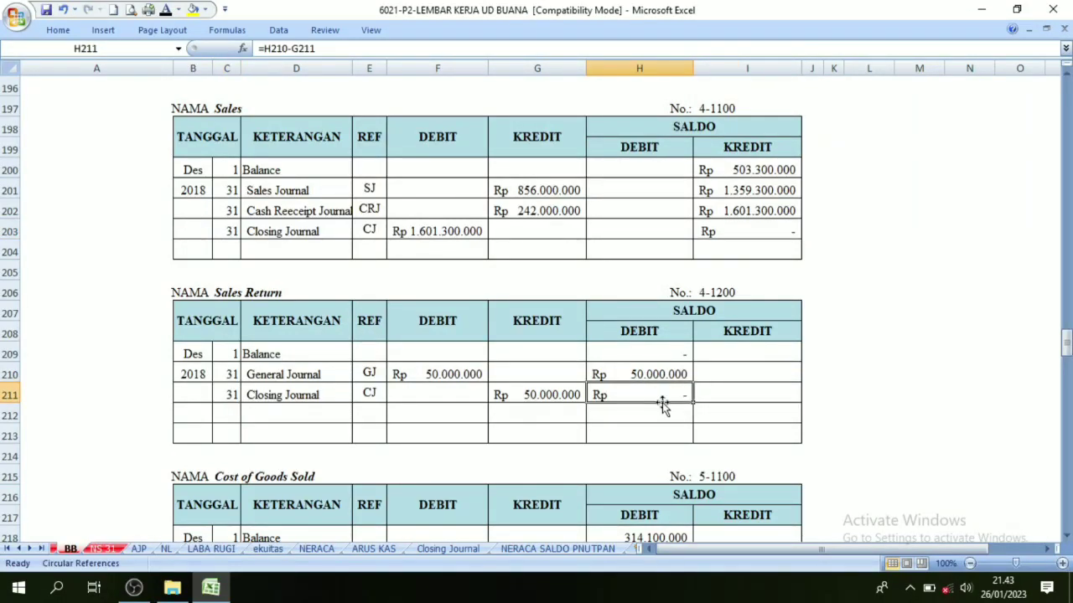
# Check the closing journal rows of Cost of Goods Sold 5-1100 and Freight Paid 5-1200 on BB.
pyautogui.scroll(-4, 639, 408)
pyautogui.click(225, 353)
pyautogui.click(694, 355)
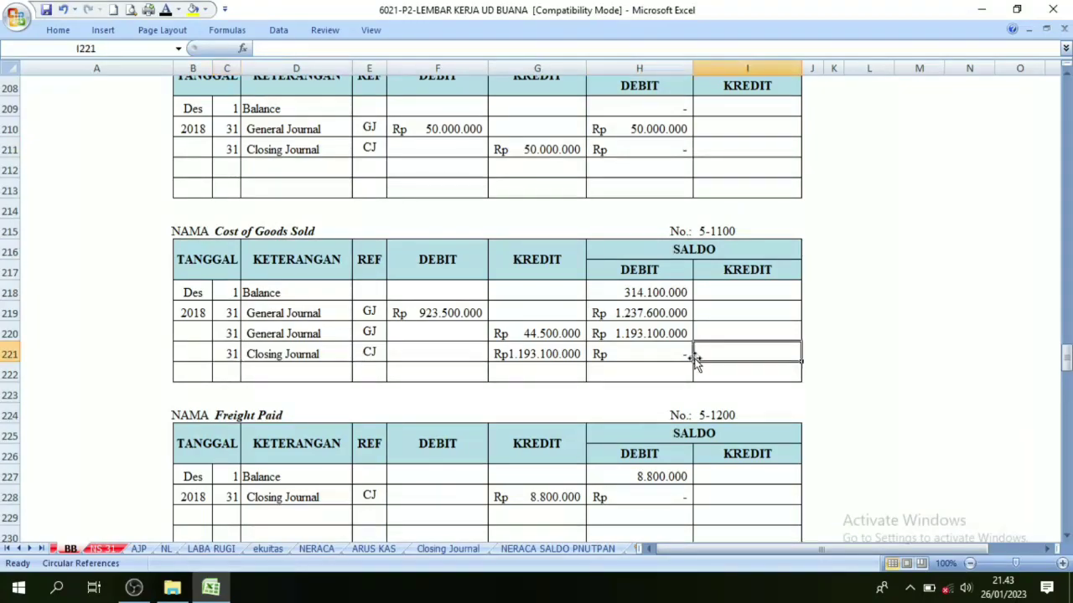
pyautogui.scroll(-4, 510, 372)
pyautogui.click(308, 315)
# Review the closing entries of the expense accounts down to Income Tax Expense 9-1300 and inspect its balance formula in H346.
pyautogui.scroll(-4, 308, 316)
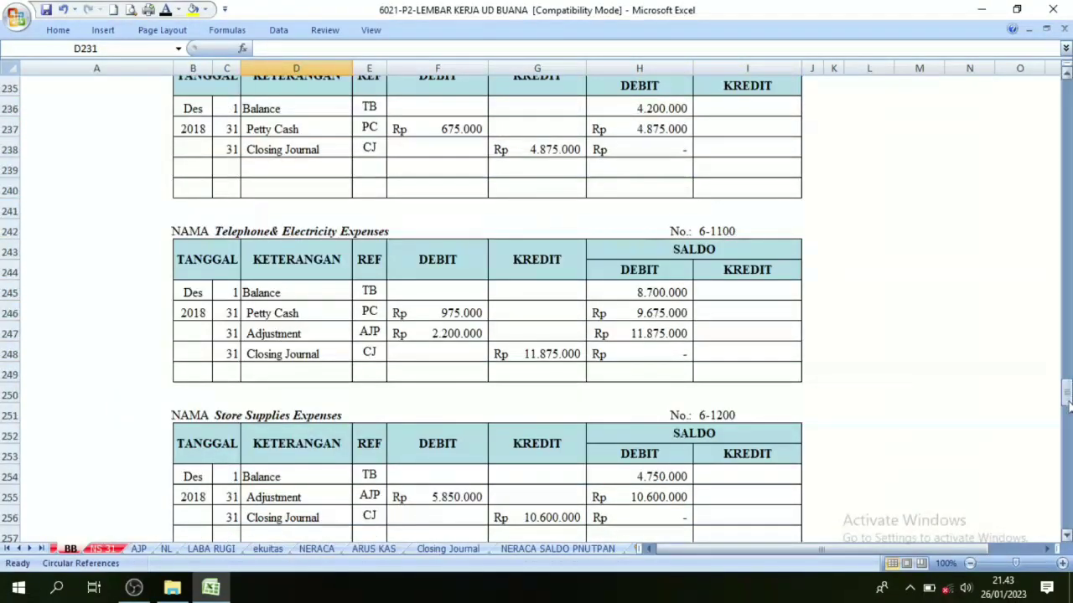
pyautogui.scroll(-20, 308, 315)
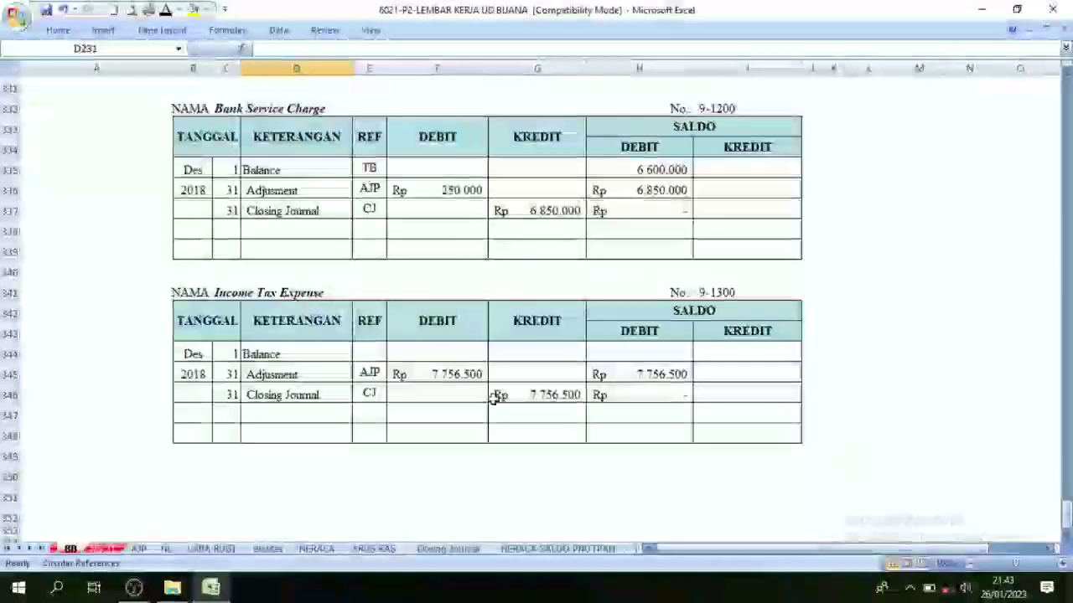
pyautogui.click(232, 390)
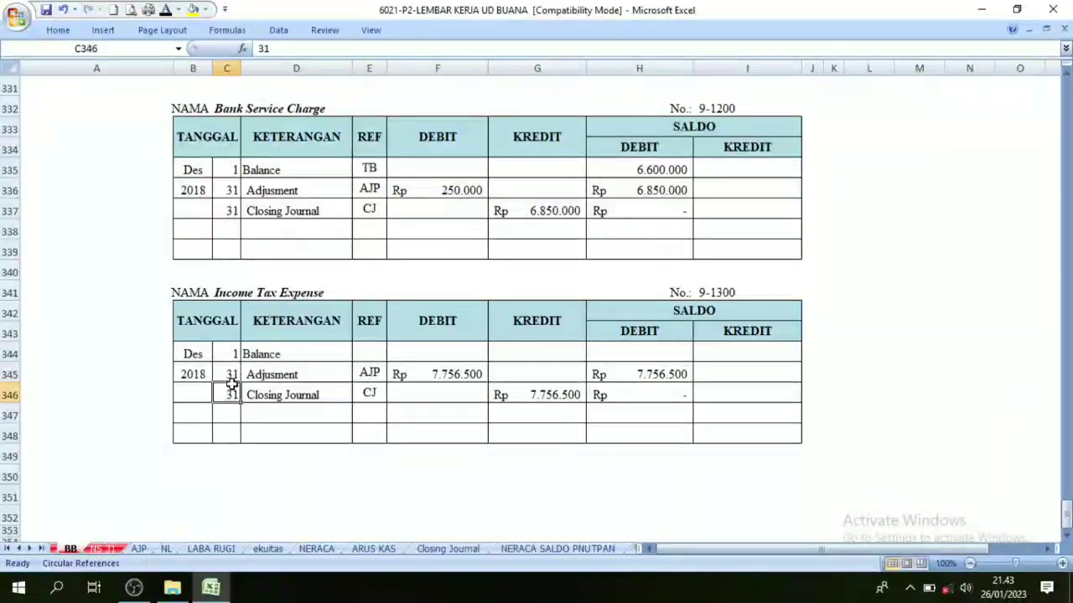
pyautogui.click(661, 397)
# Review the ledger accounts from Cash In Bank 1-1100 down to the closing entries of the capital account 3-1100.
pyautogui.moveTo(1067, 502); pyautogui.dragTo(1067, 84)
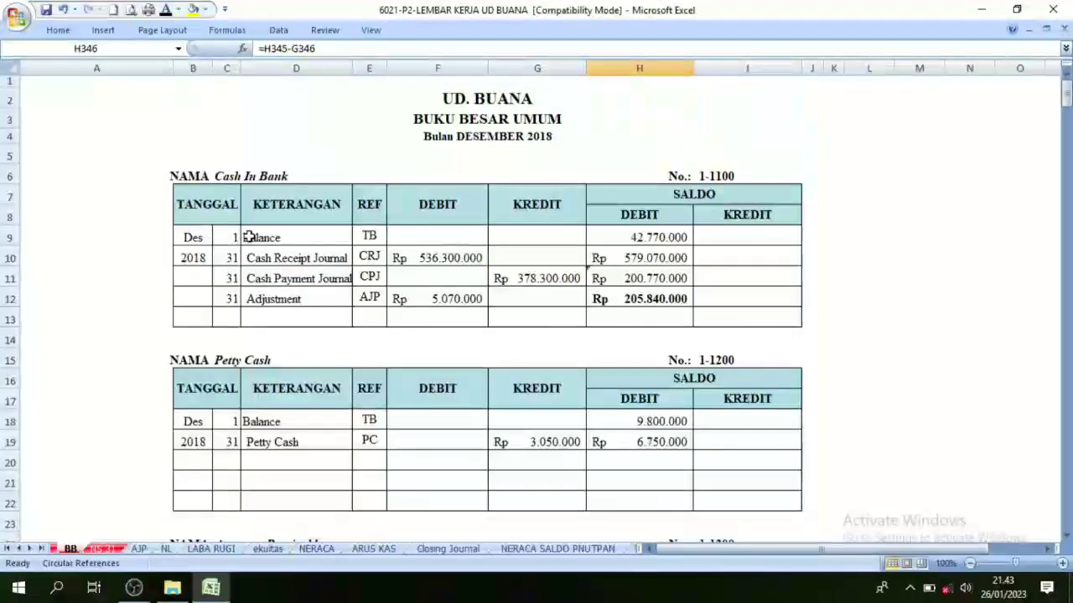
pyautogui.scroll(-20, 656, 185)
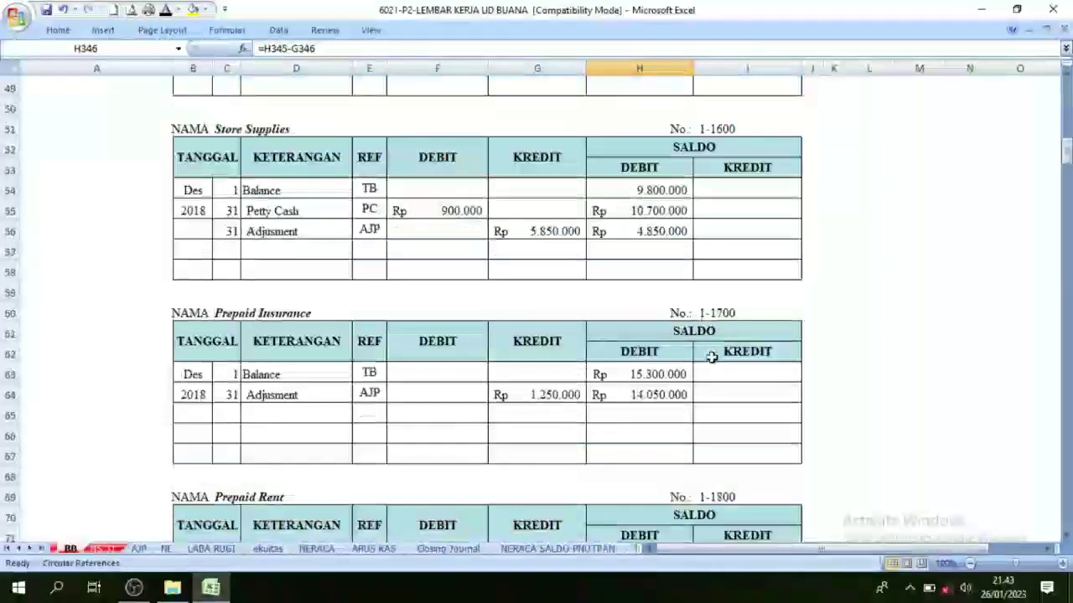
pyautogui.scroll(-8, 474, 414)
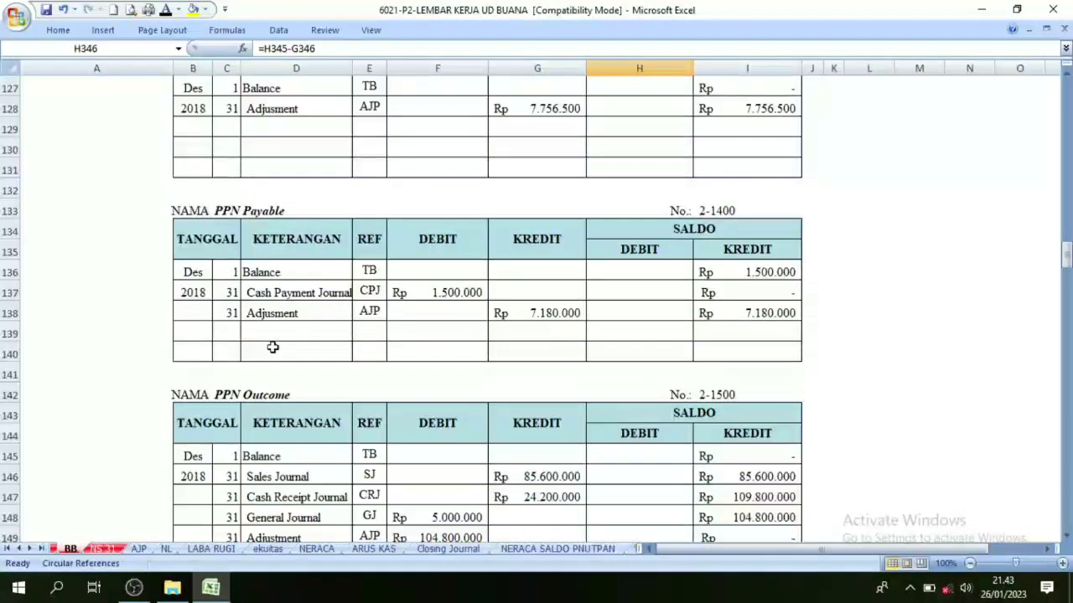
pyautogui.scroll(-6, 273, 383)
pyautogui.scroll(-7, 347, 393)
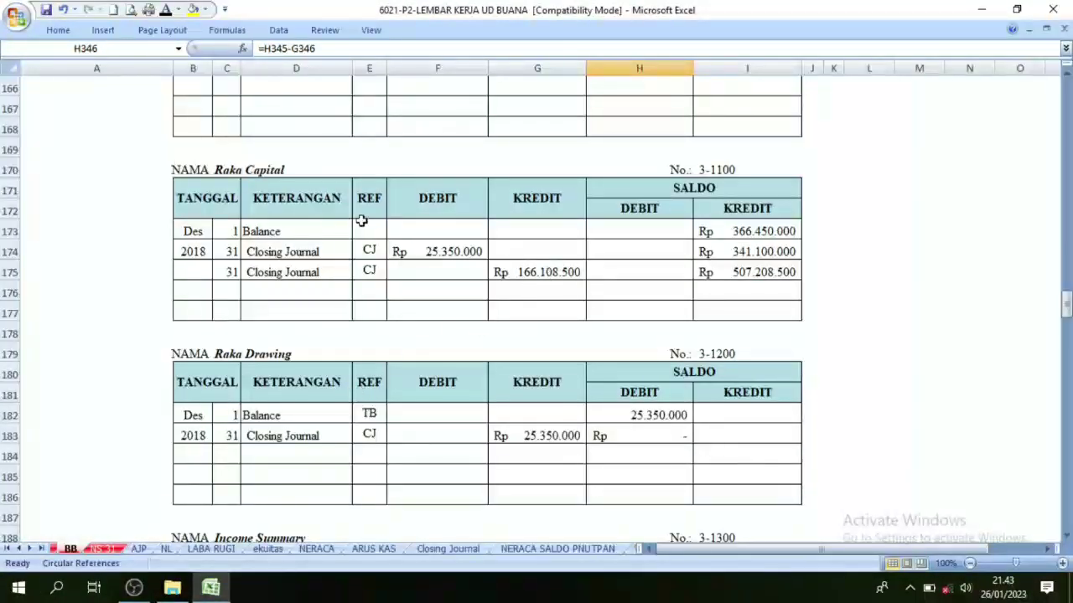
pyautogui.click(252, 251)
pyautogui.click(115, 282)
pyautogui.click(892, 300)
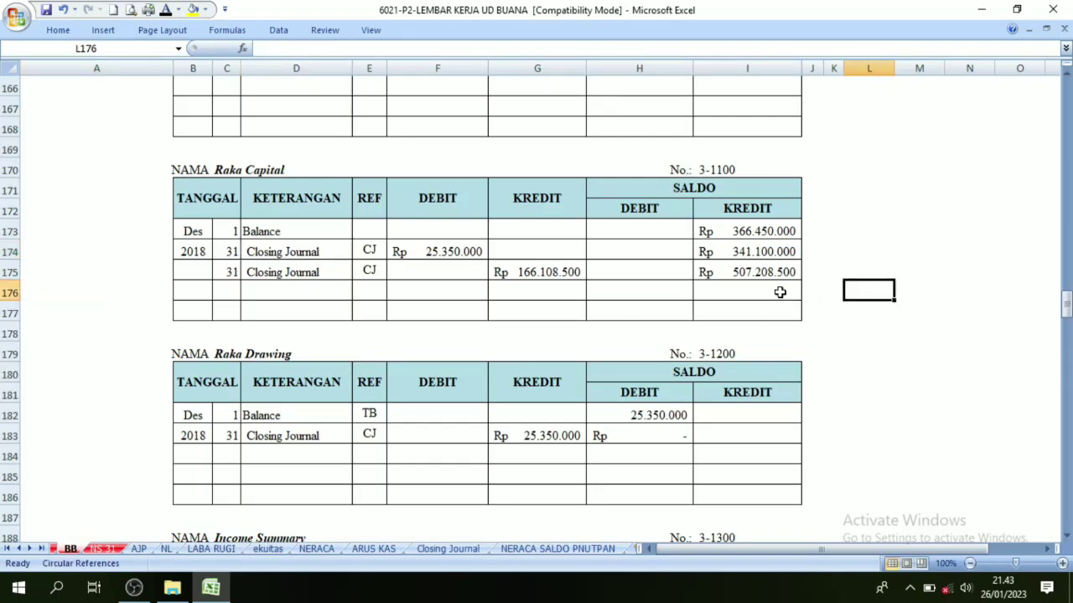
# Look over the BB accounts preceding 3-1100 and the post-closing trial balance form on the NERACA SALDO PNUTPAN sheet.
pyautogui.scroll(17, 780, 301)
pyautogui.scroll(7, 786, 329)
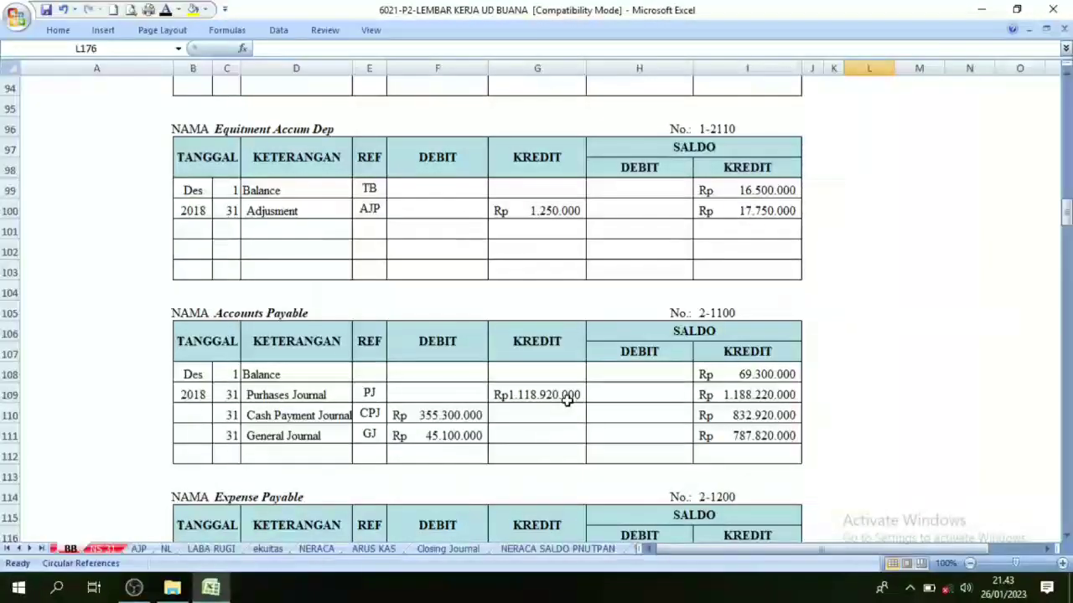
pyautogui.click(543, 347)
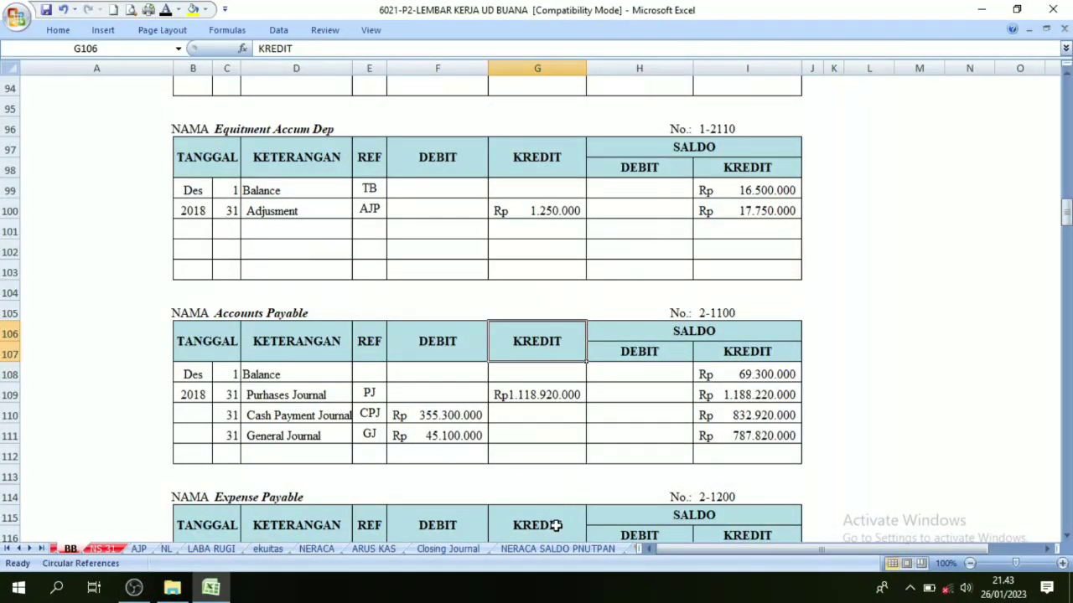
pyautogui.click(549, 548)
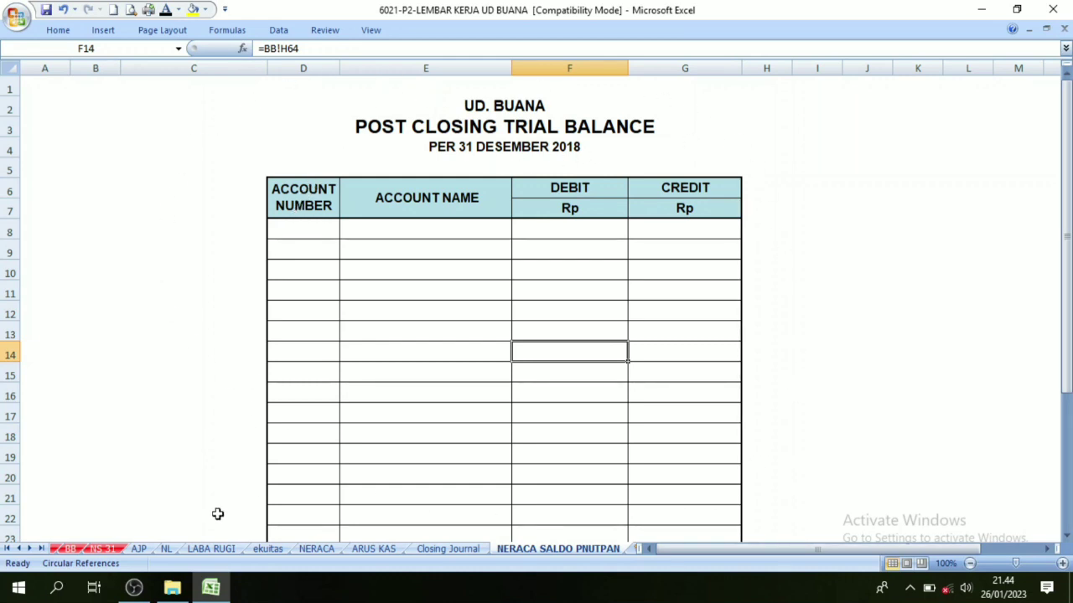
pyautogui.click(71, 549)
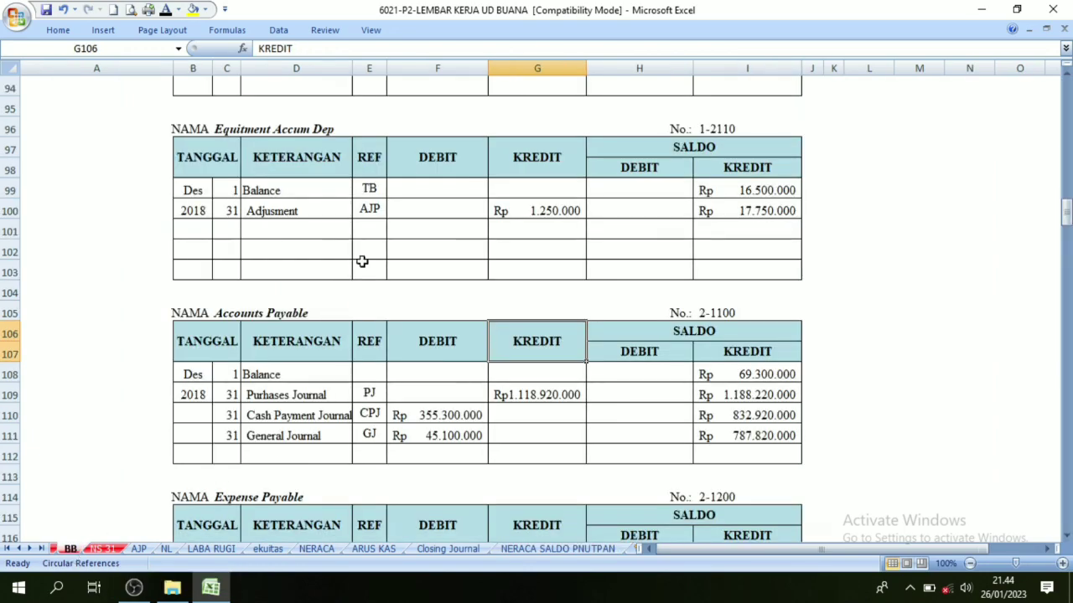
pyautogui.scroll(15, 366, 244)
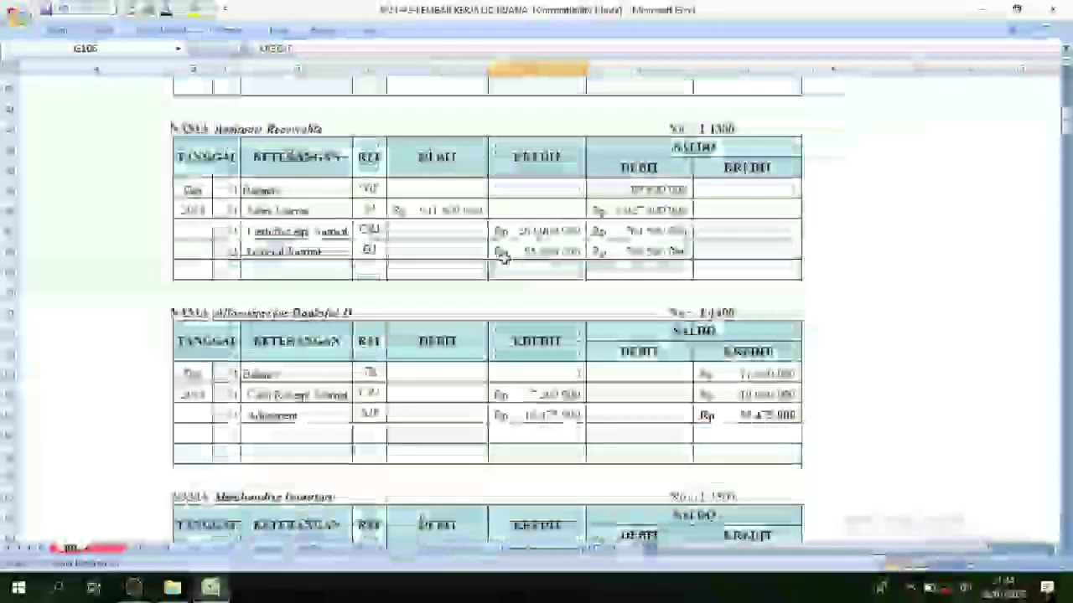
pyautogui.scroll(2, 486, 301)
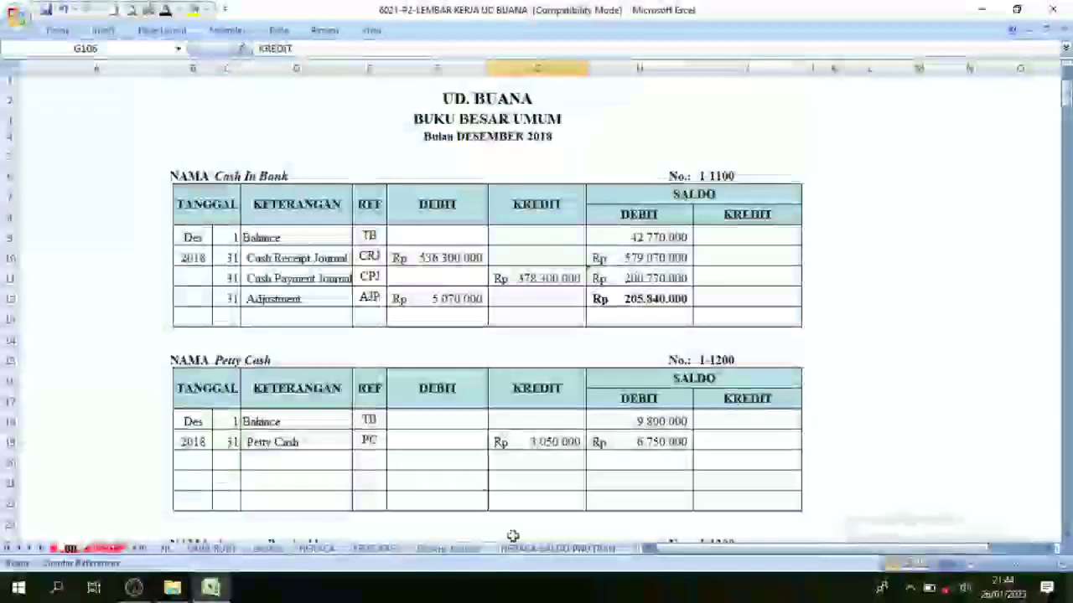
# Apply a black font colour to the account numbers and names in D8:E26 of the post-closing trial balance.
pyautogui.click(528, 549)
pyautogui.moveTo(294, 230); pyautogui.dragTo(417, 445)
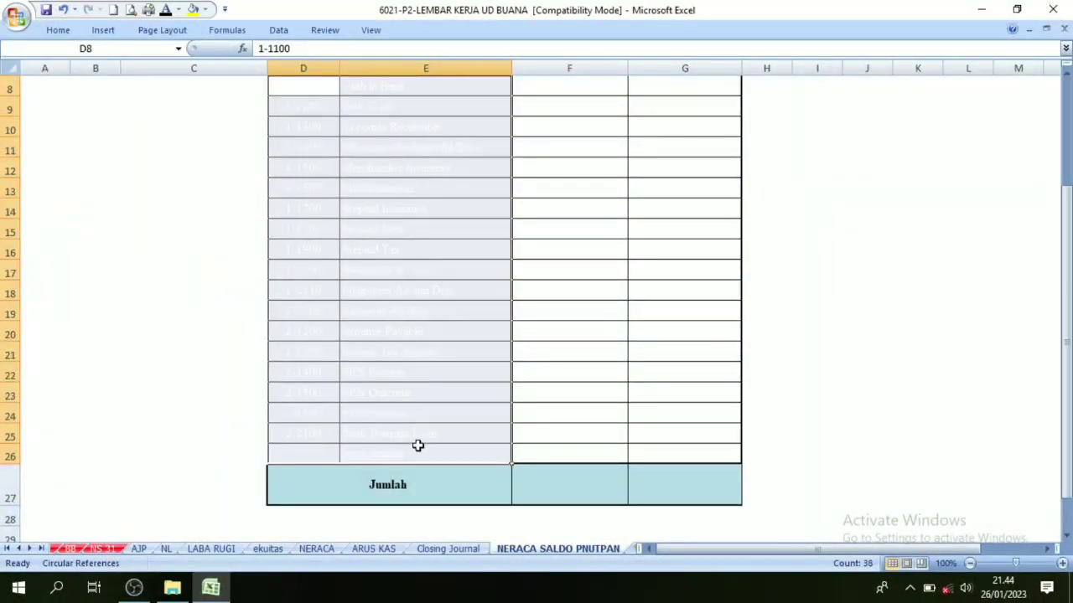
pyautogui.scroll(2, 417, 436)
pyautogui.click(167, 10)
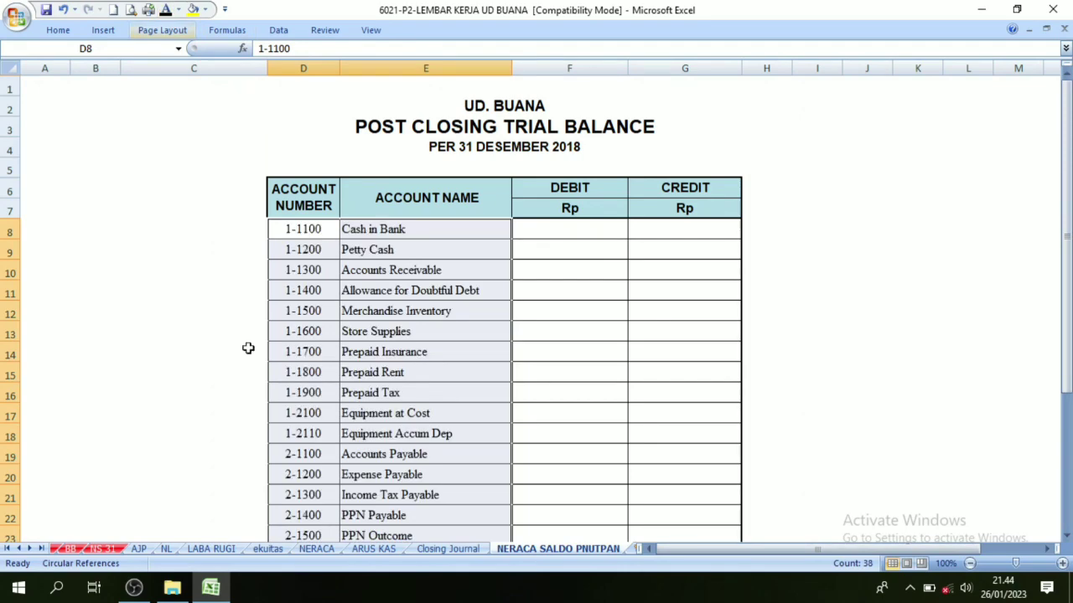
# Trace the last account of the post-closing trial balance, capital 3-1100, to its ledger account on the BB sheet.
pyautogui.scroll(-6, 403, 471)
pyautogui.click(407, 230)
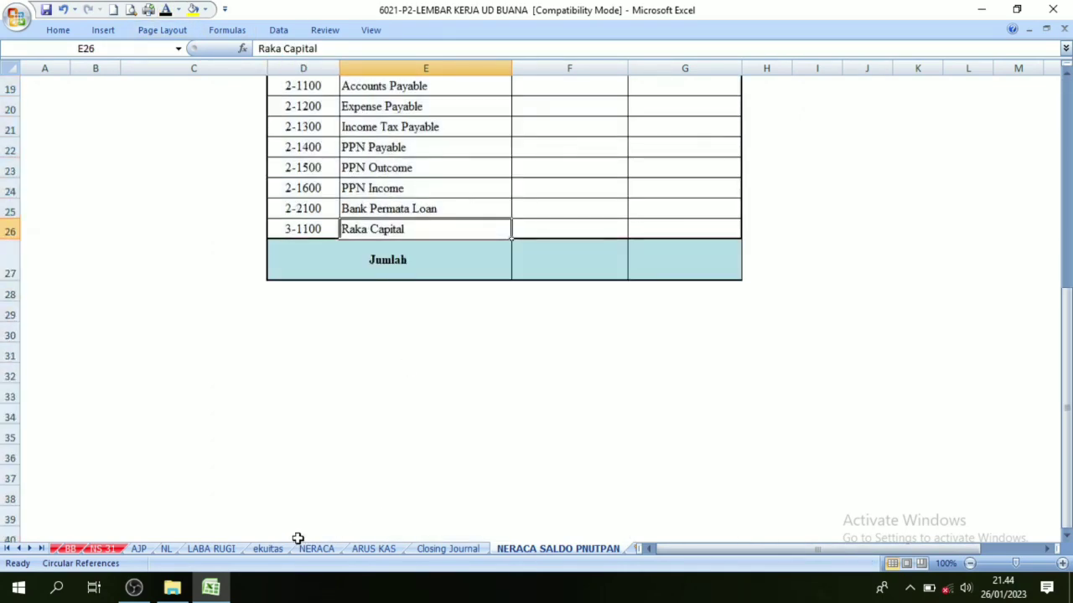
pyautogui.click(69, 549)
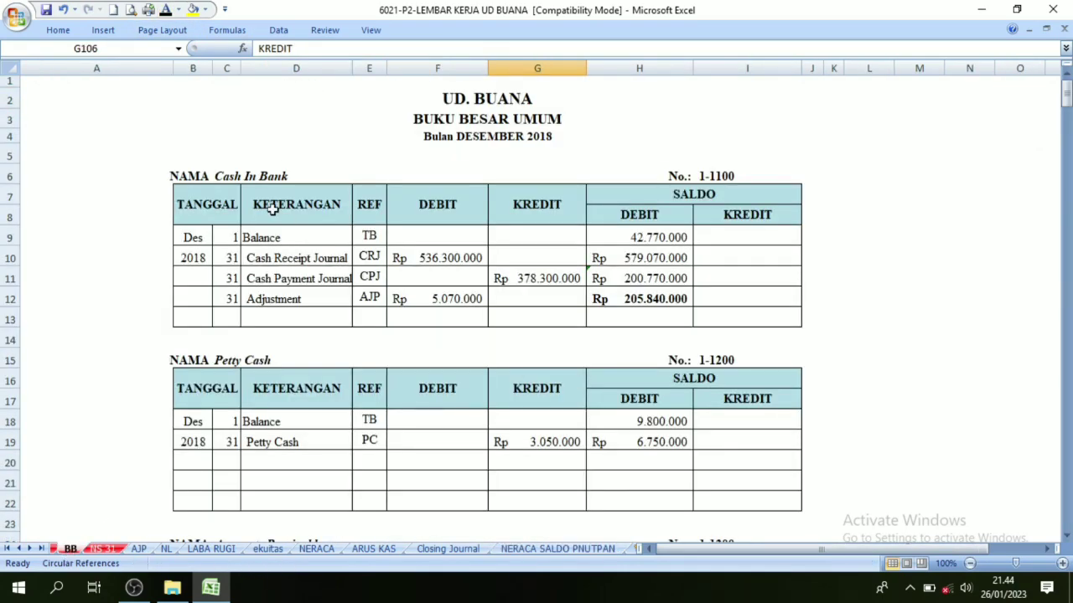
pyautogui.scroll(-20, 371, 301)
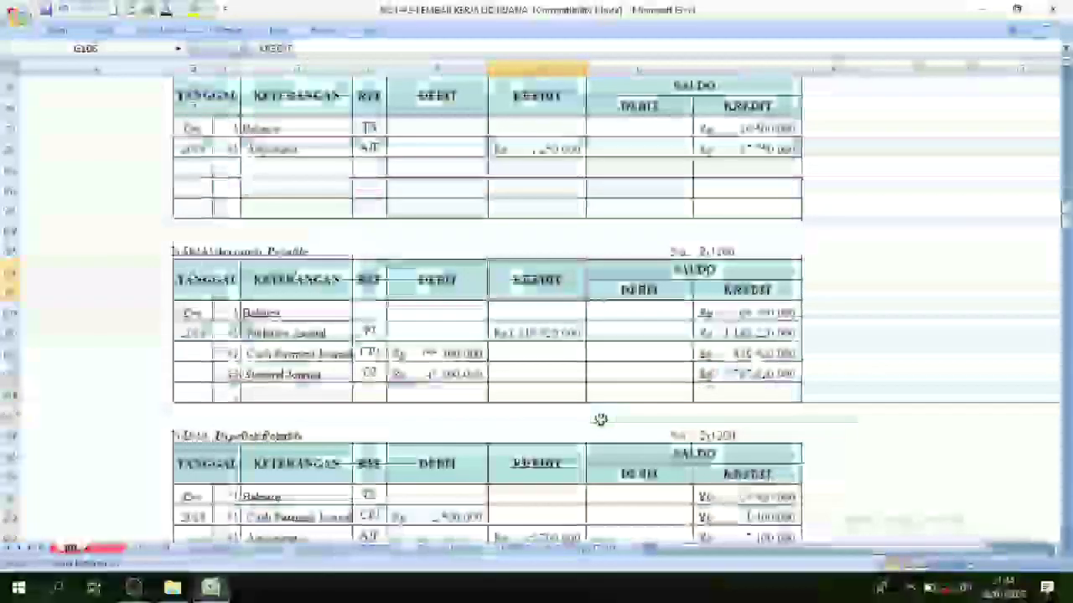
pyautogui.scroll(-15, 600, 419)
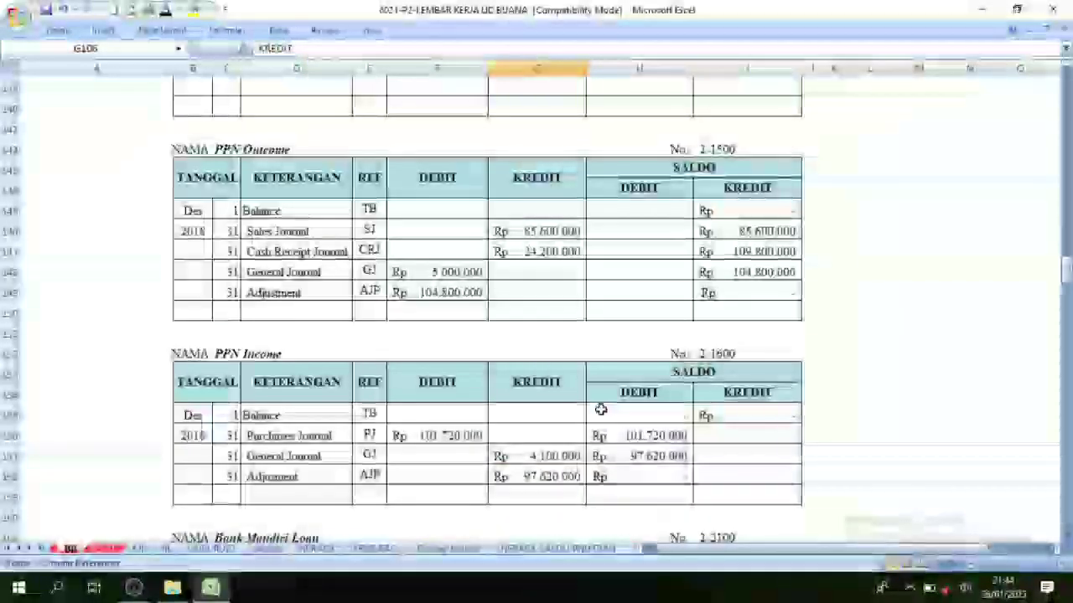
pyautogui.scroll(-8, 600, 410)
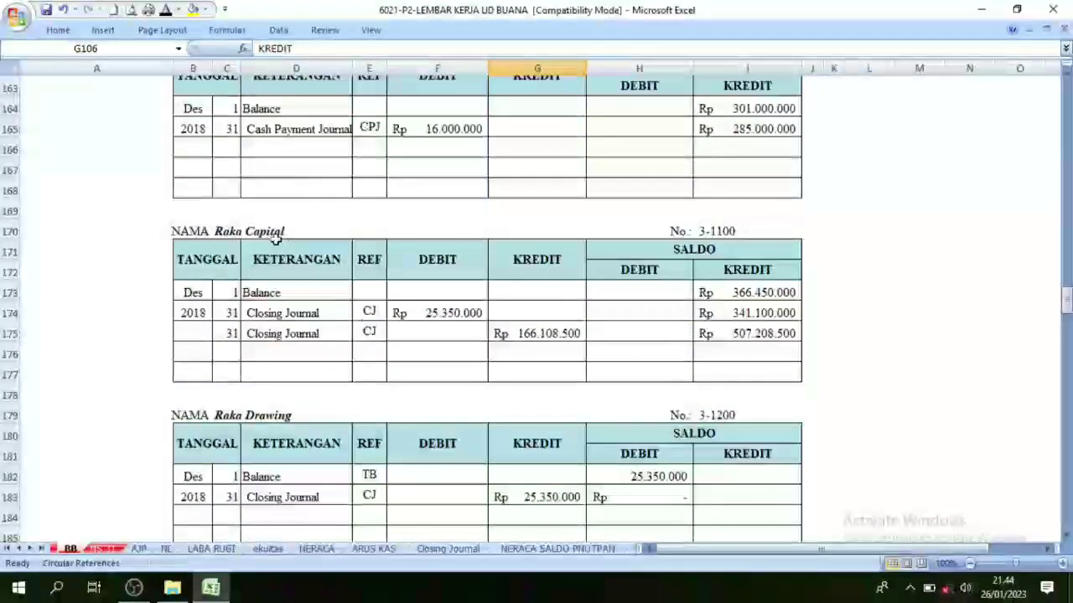
pyautogui.click(277, 239)
# Examine the balances after closing of ledger accounts 3-1200 Drawing, 3-1300 Income Summary, 4-1100 Sales and 4-1200 Sales Return.
pyautogui.click(627, 216)
pyautogui.scroll(-5, 652, 299)
pyautogui.scroll(2, 517, 271)
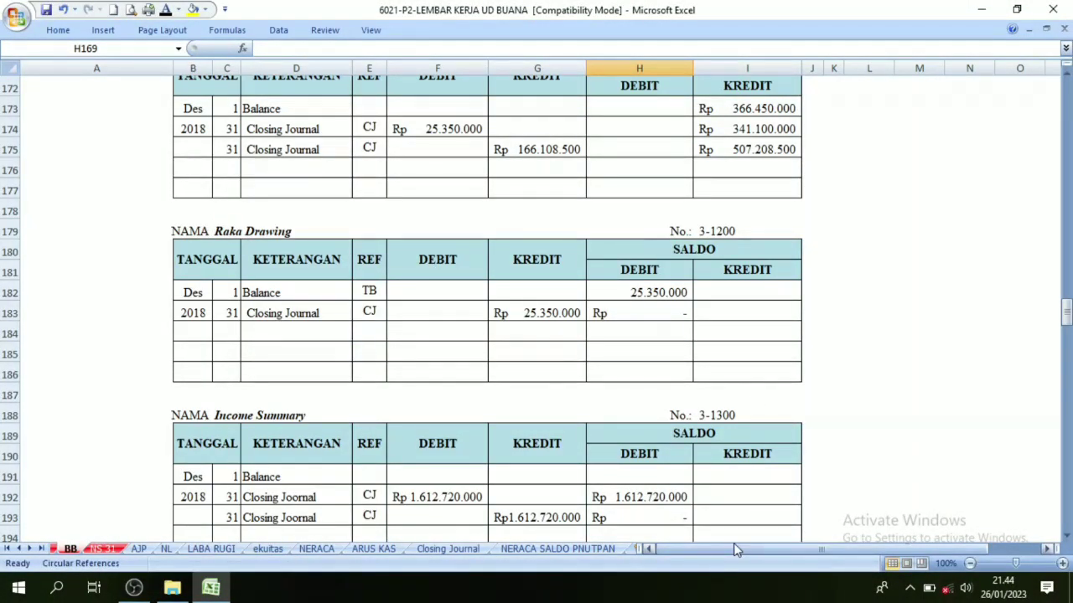
pyautogui.click(659, 312)
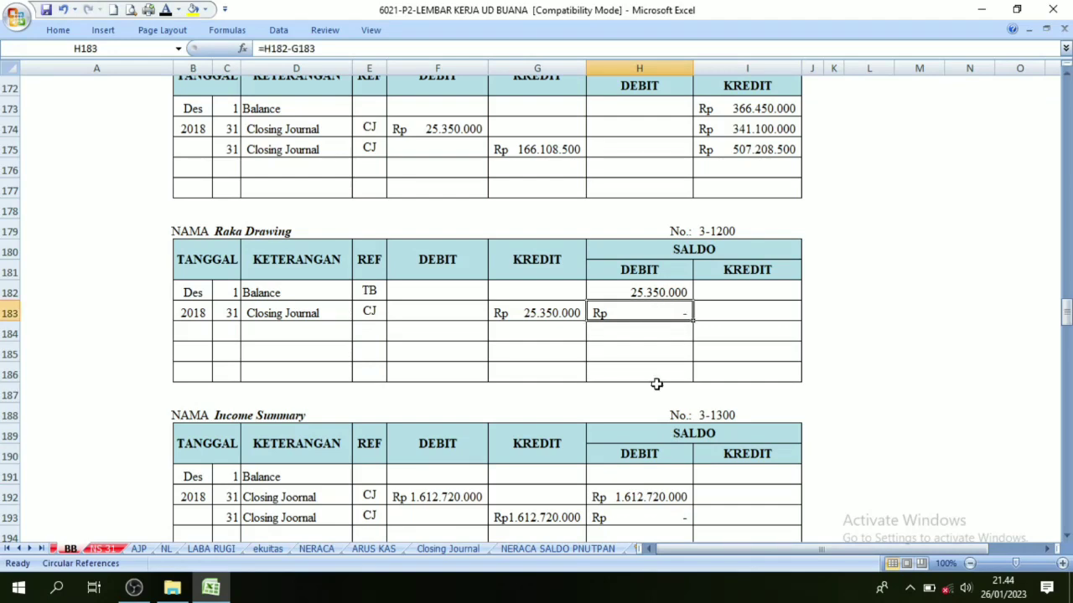
pyautogui.scroll(-3, 649, 377)
pyautogui.click(652, 339)
pyautogui.scroll(-3, 653, 377)
pyautogui.click(750, 355)
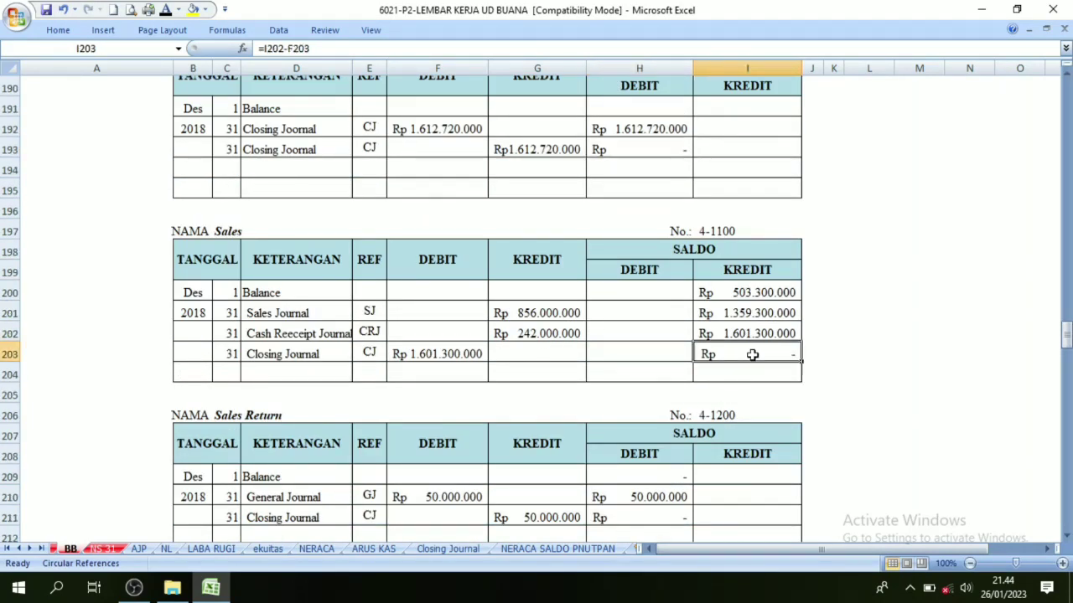
pyautogui.scroll(-3, 700, 415)
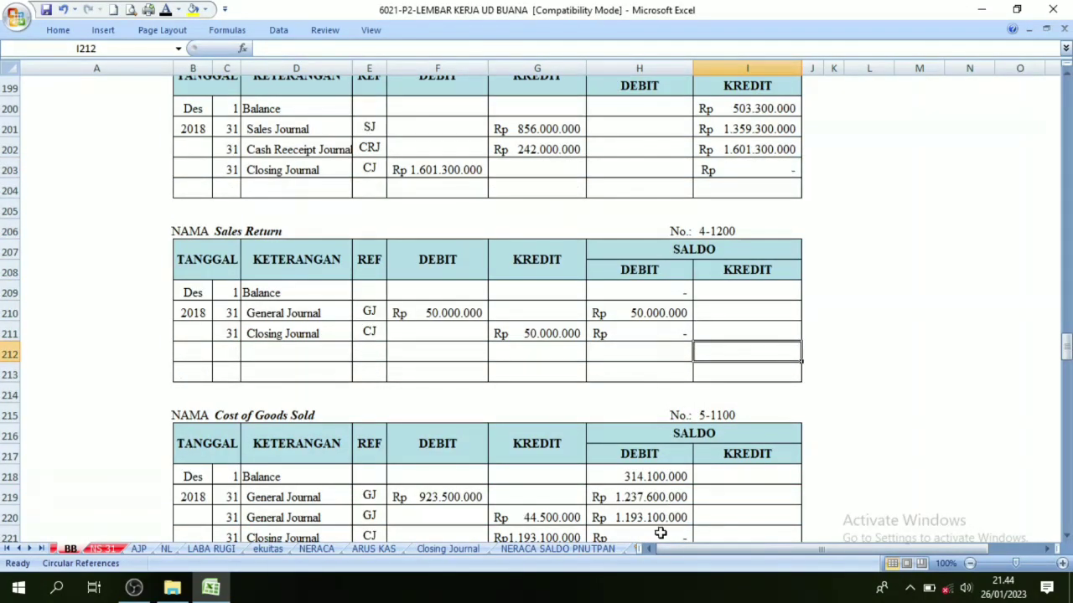
# Check the Cash In Bank ledger account on BB and apply a black font colour to its debit balance in F8 of the post-closing trial balance.
pyautogui.click(585, 550)
pyautogui.scroll(6, 578, 536)
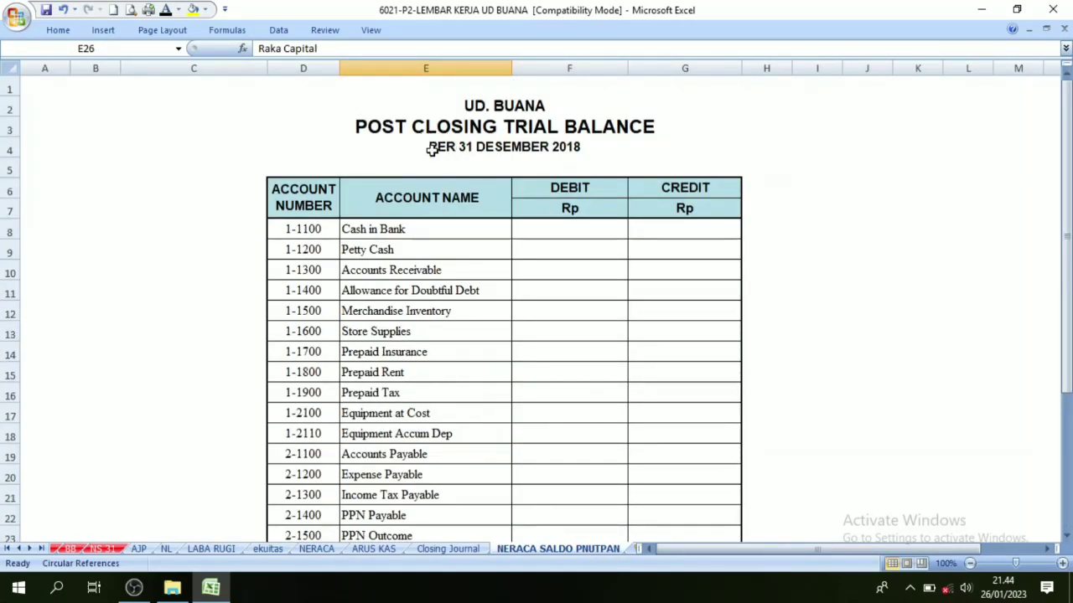
pyautogui.click(405, 231)
pyautogui.click(70, 549)
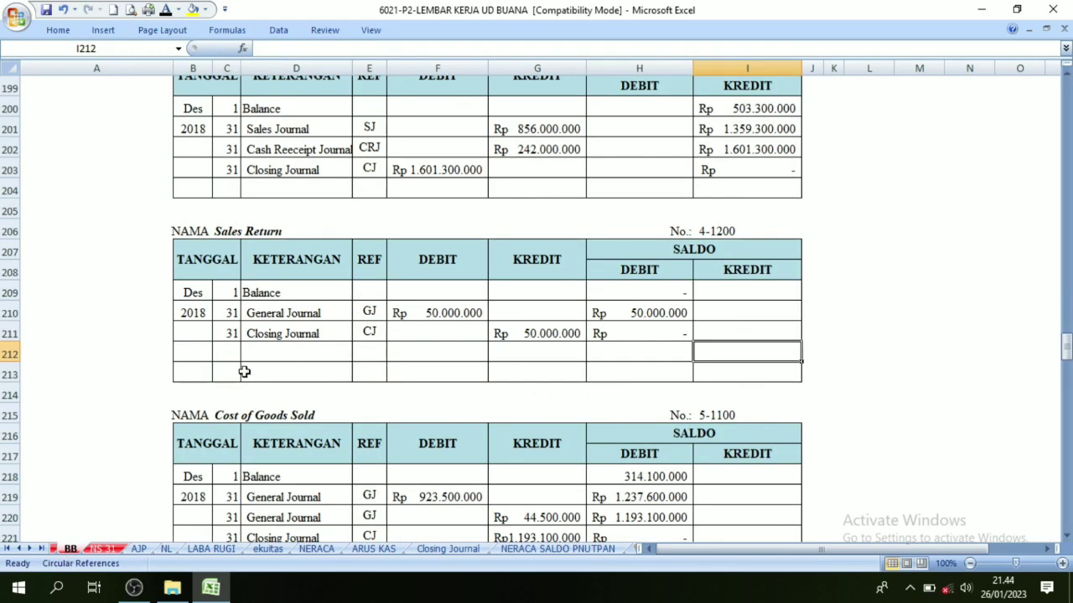
pyautogui.scroll(10, 922, 371)
pyautogui.moveTo(1067, 333); pyautogui.dragTo(1066, 88)
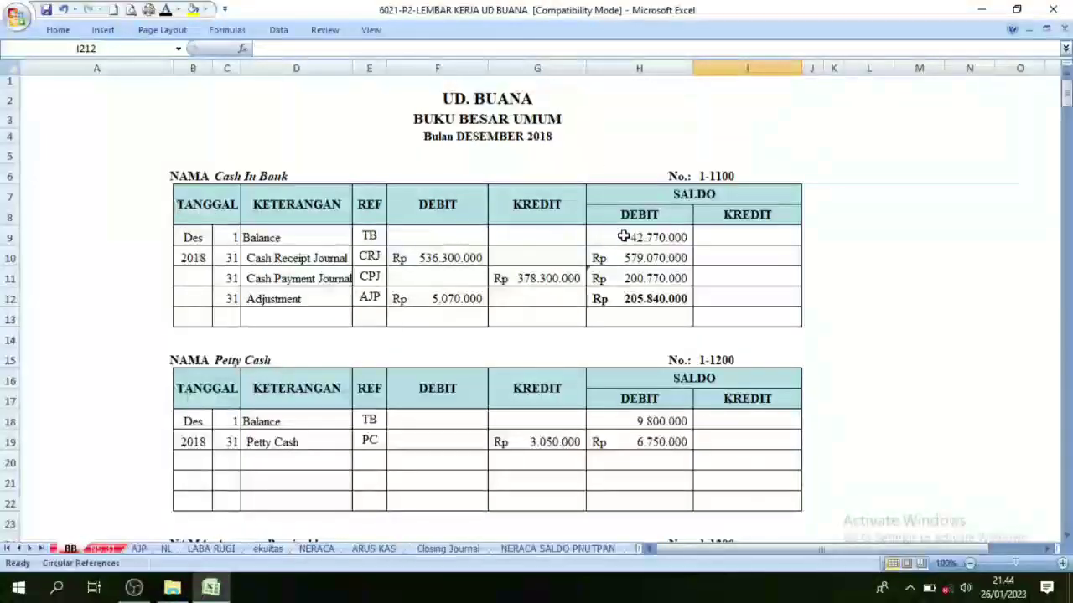
pyautogui.click(260, 177)
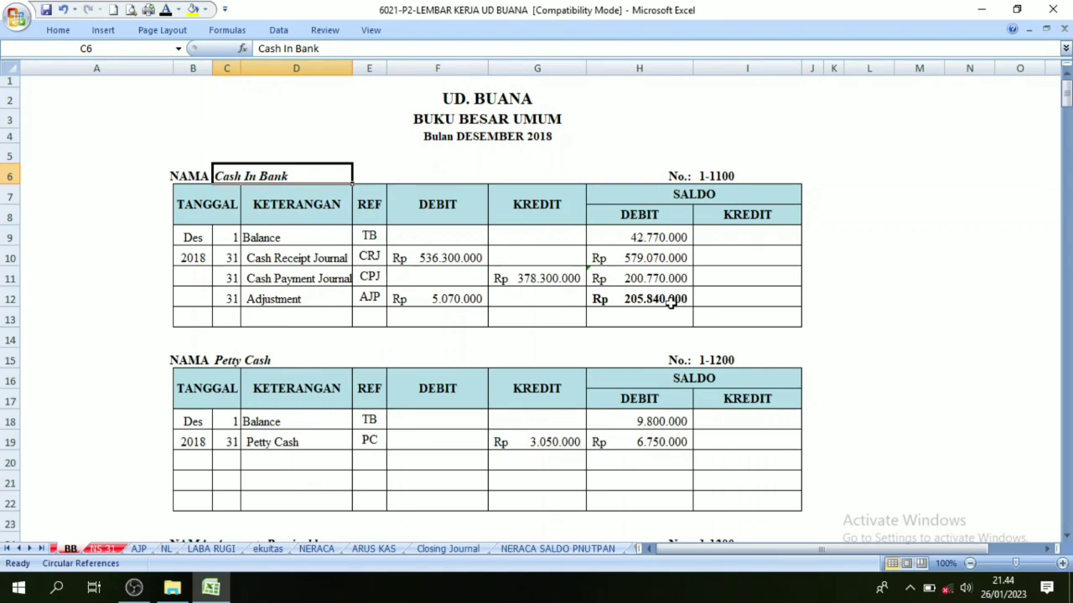
pyautogui.click(520, 550)
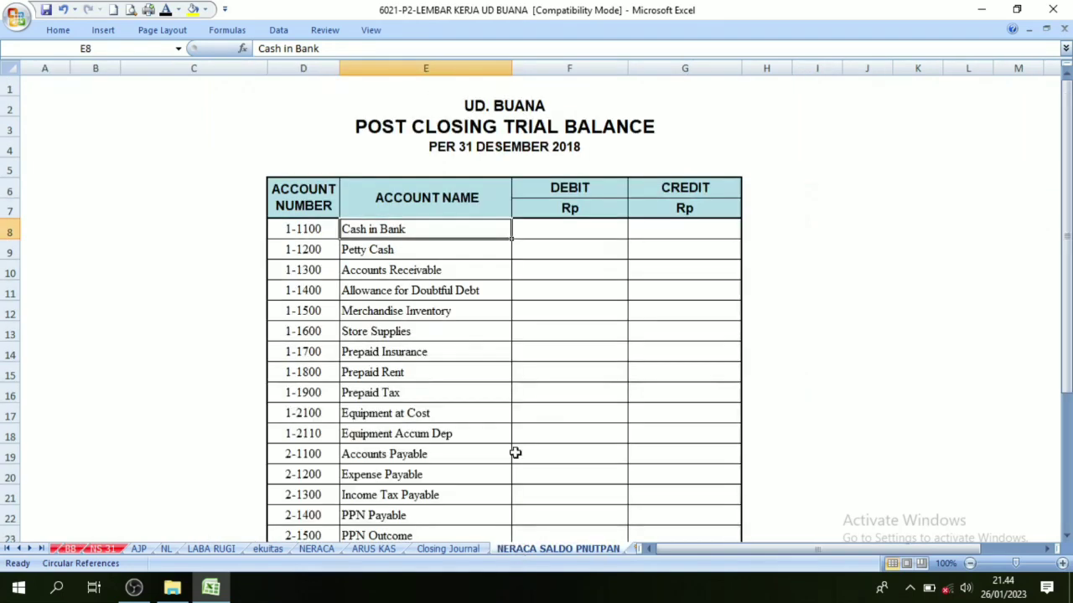
pyautogui.click(549, 236)
pyautogui.click(165, 9)
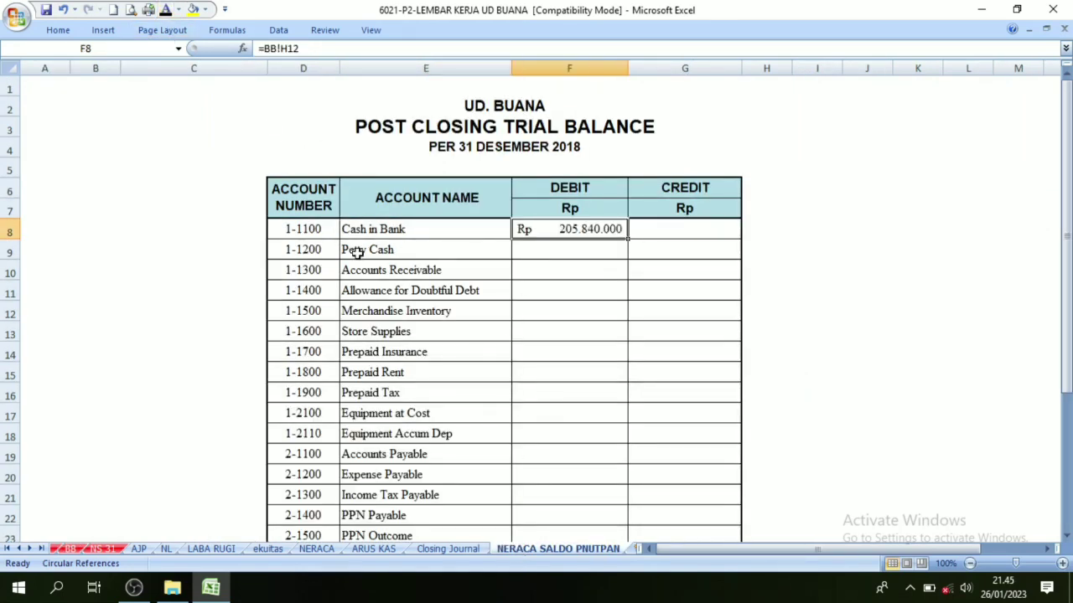
# Check the Petty Cash ledger balance in BB cell H19 and apply a black font colour to its trial balance debit in F9.
pyautogui.click(81, 548)
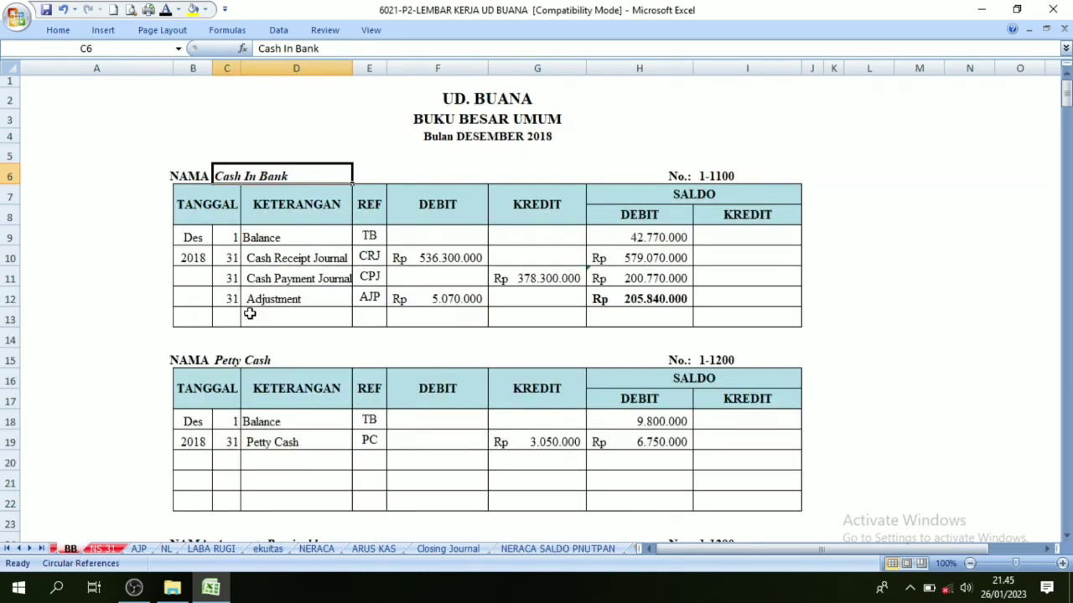
pyautogui.scroll(-1, 221, 370)
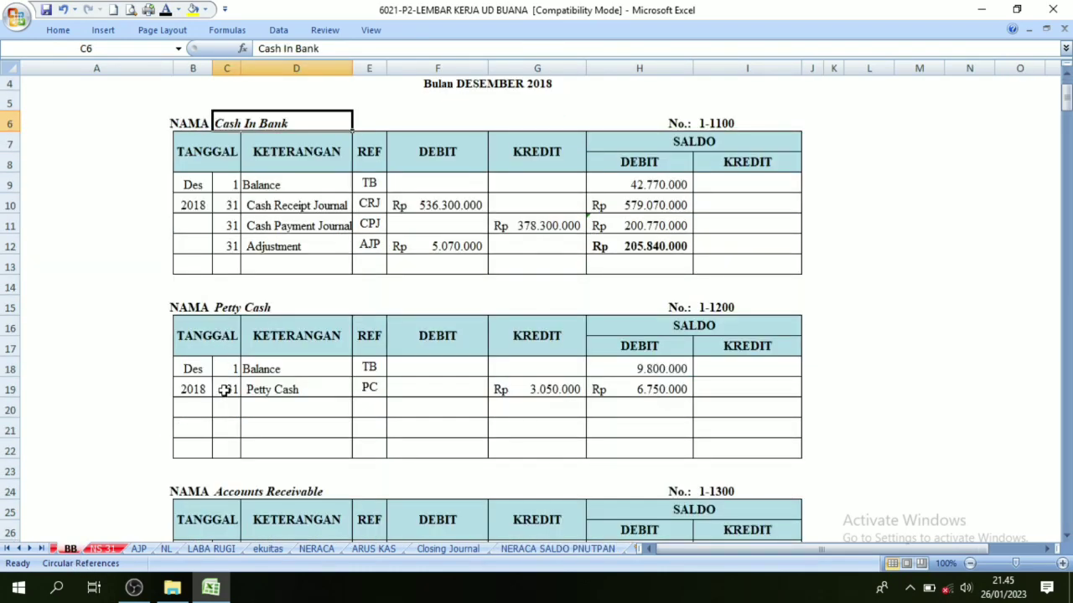
pyautogui.click(225, 389)
pyautogui.click(646, 386)
pyautogui.press('Up')
pyautogui.press('Up')
pyautogui.press('Up')
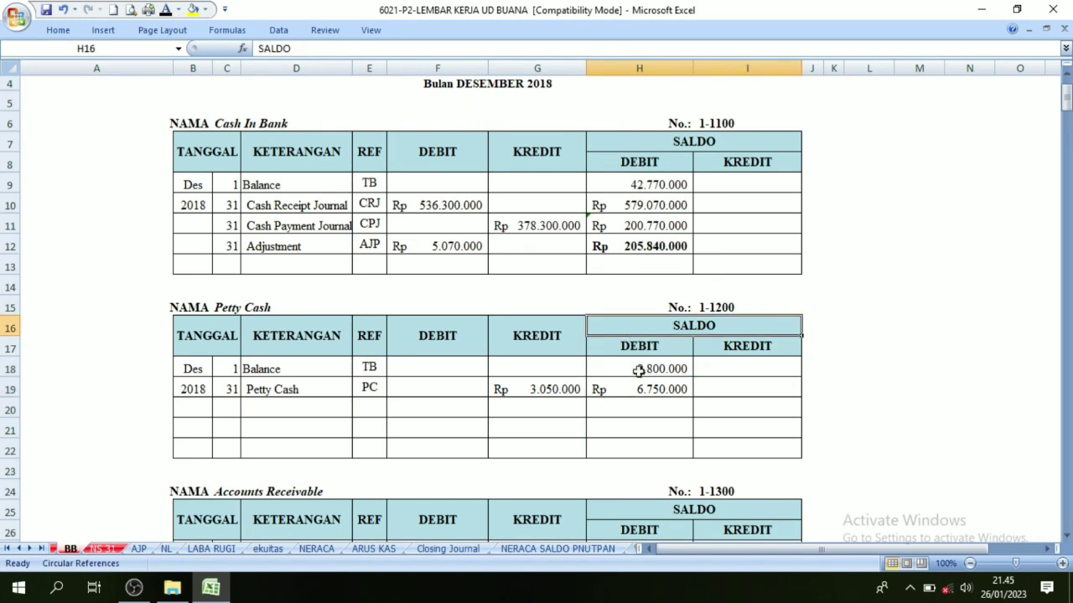
pyautogui.click(658, 390)
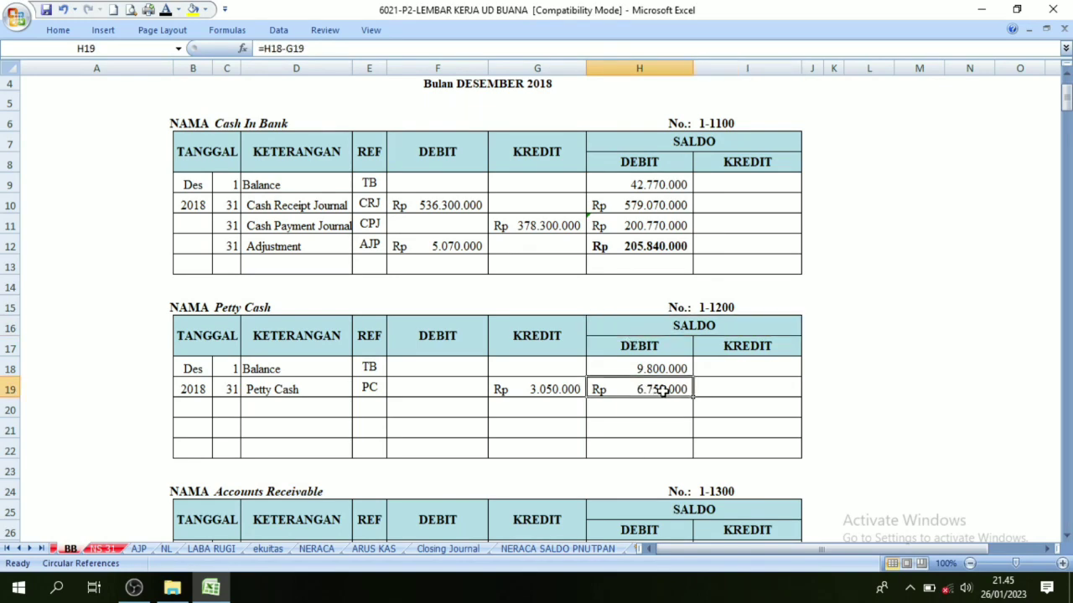
pyautogui.click(545, 549)
pyautogui.click(553, 256)
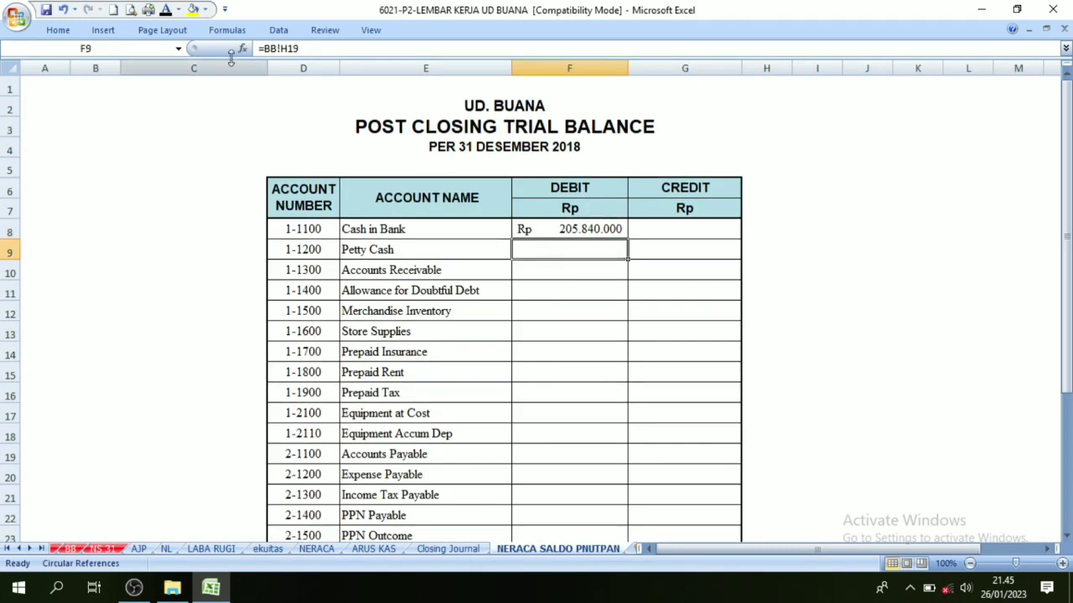
pyautogui.click(168, 10)
# Check the Accounts Receivable ledger balance in BB cell H30 and apply a black font colour to its trial balance debit in F10.
pyautogui.click(381, 275)
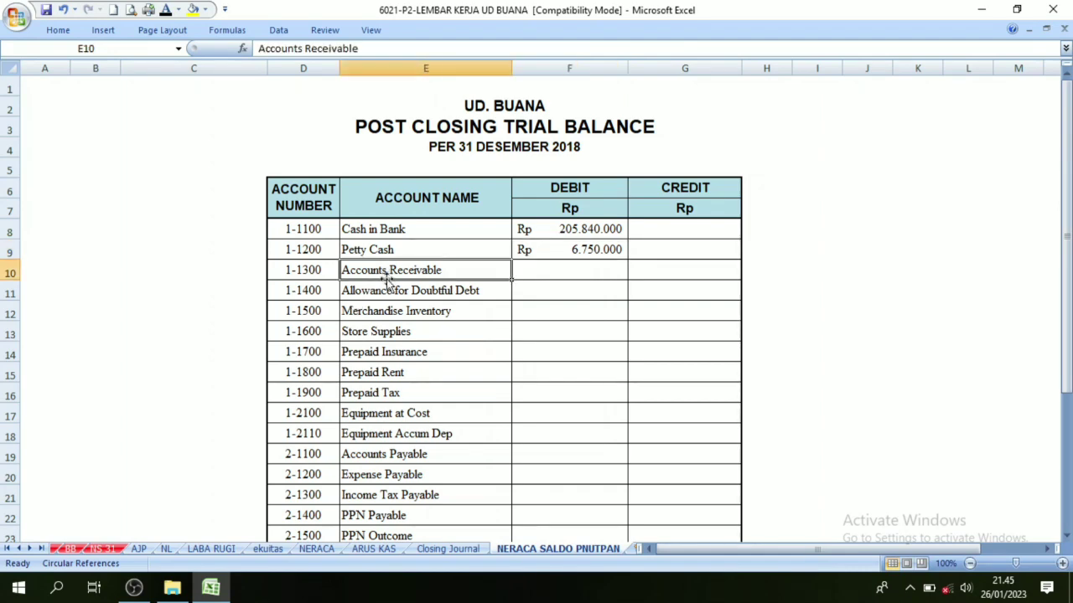
pyautogui.click(70, 549)
pyautogui.scroll(-3, 184, 461)
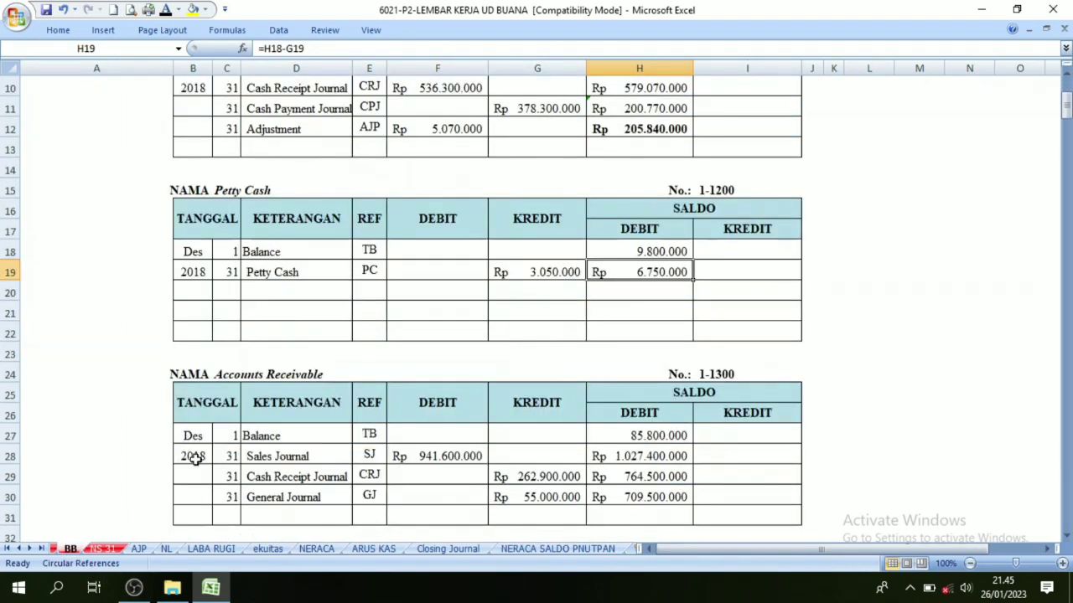
pyautogui.scroll(-1, 222, 310)
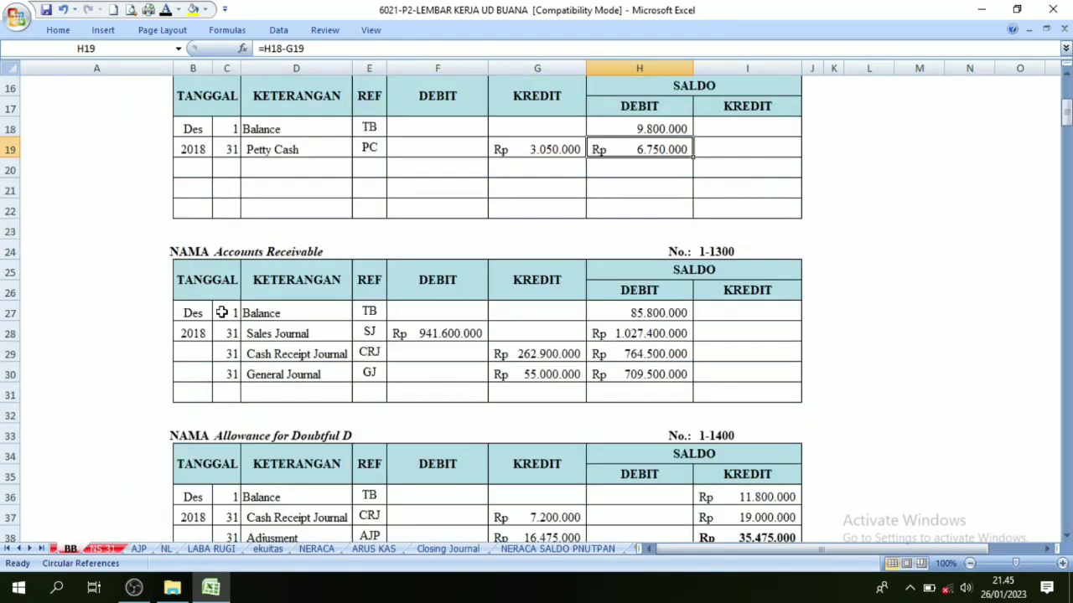
pyautogui.click(228, 375)
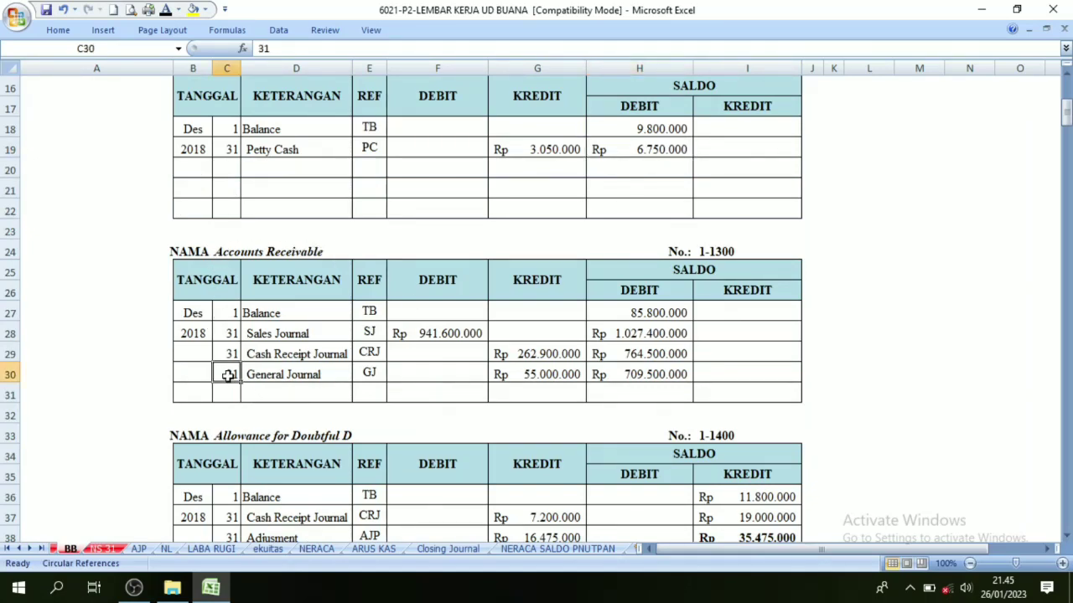
pyautogui.click(663, 300)
pyautogui.click(644, 377)
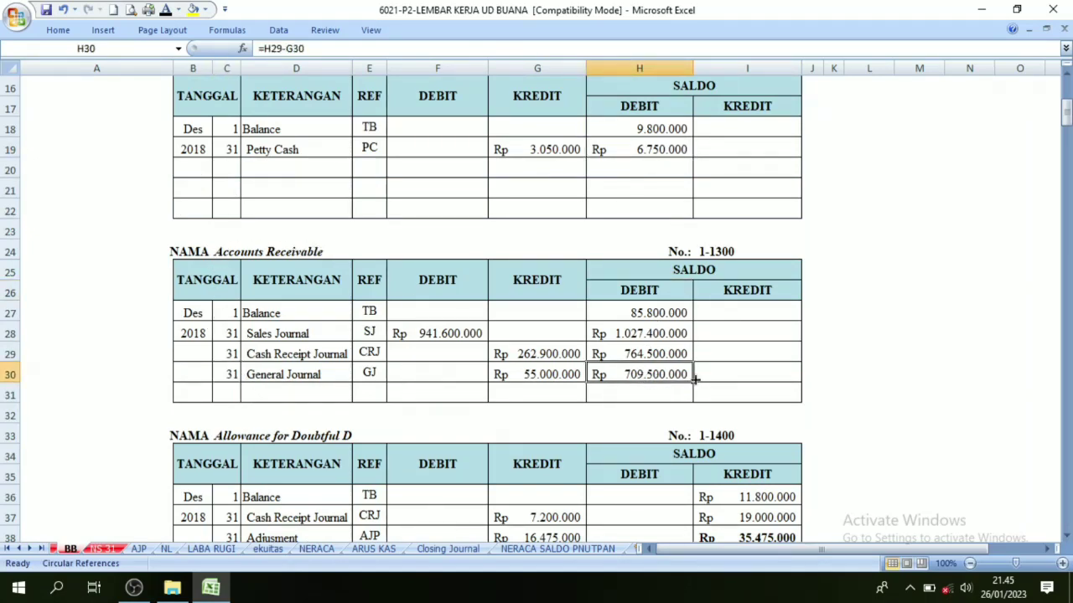
pyautogui.click(560, 549)
pyautogui.click(578, 274)
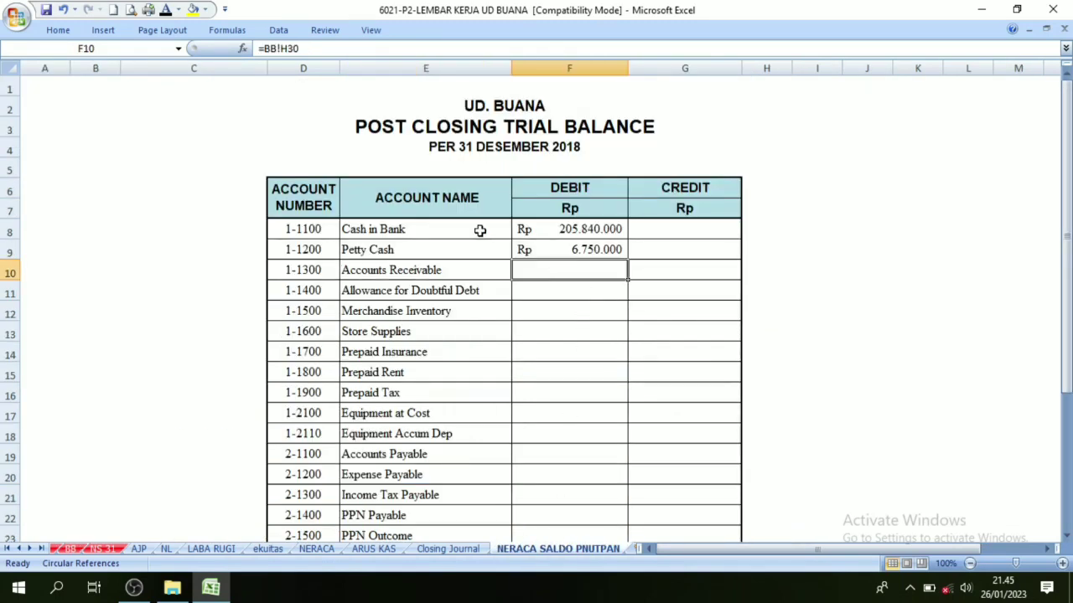
pyautogui.click(165, 9)
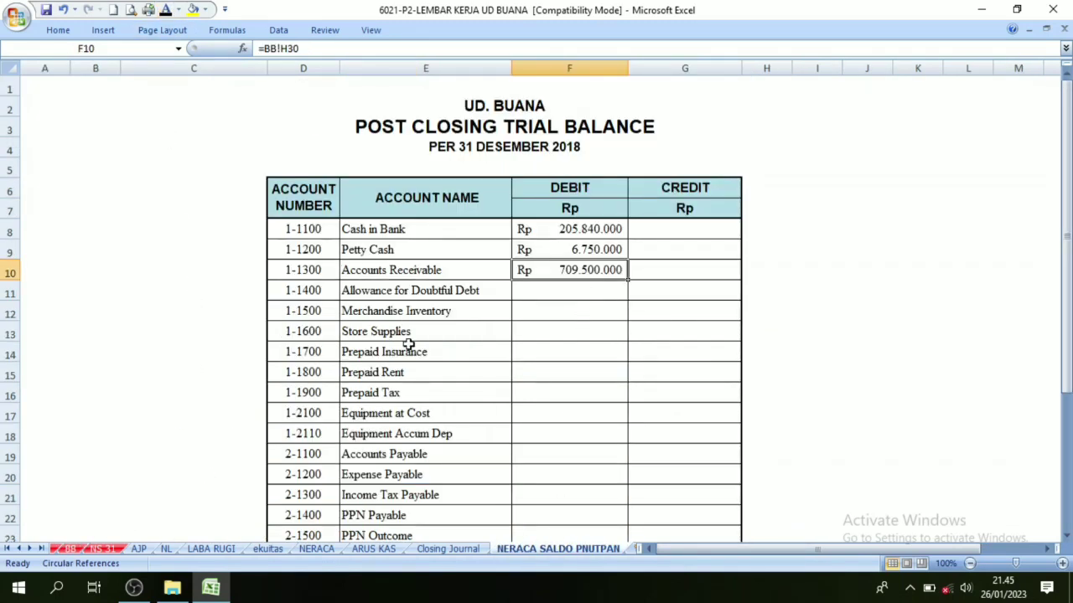
# Check the Allowance for Doubtful Debt balance in BB cell I38 and make its trial balance credit in G11 visible with a black font colour.
pyautogui.hotkey('ctrl', '[')
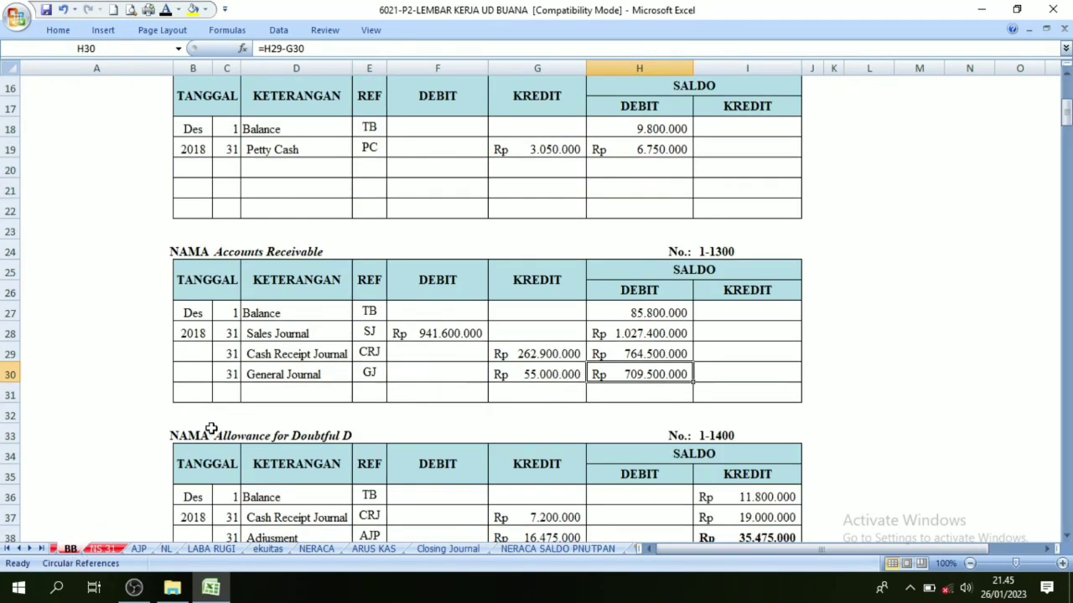
pyautogui.scroll(-3, 210, 429)
pyautogui.click(252, 249)
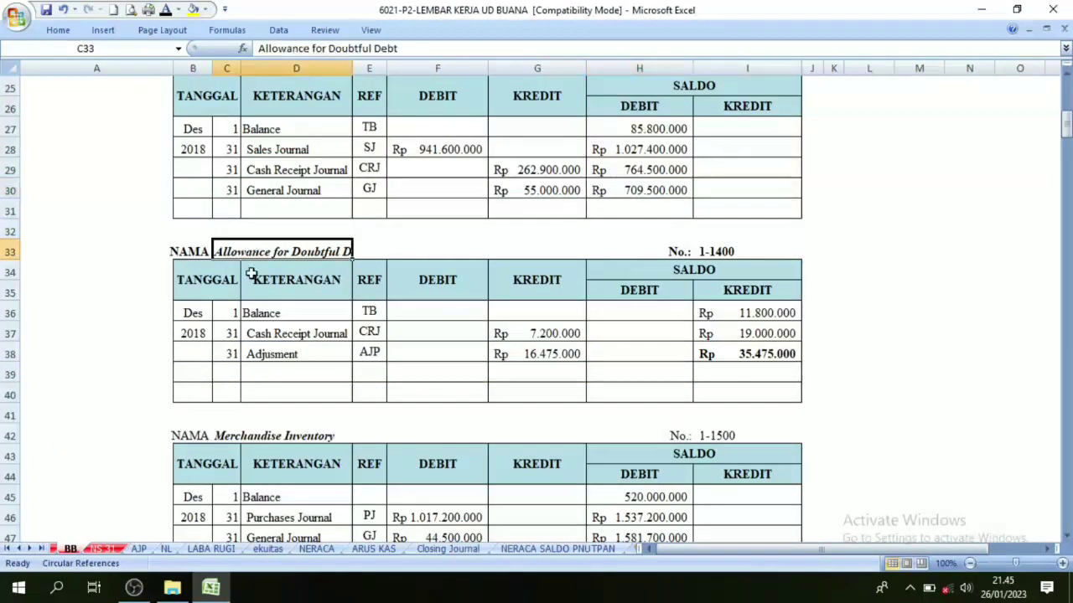
pyautogui.click(232, 353)
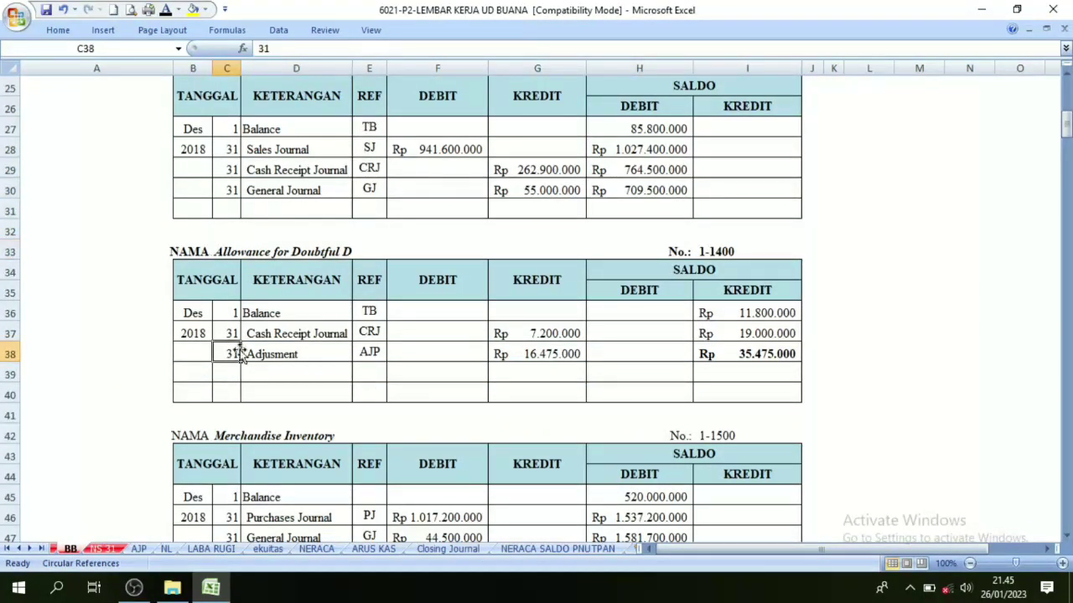
pyautogui.click(742, 352)
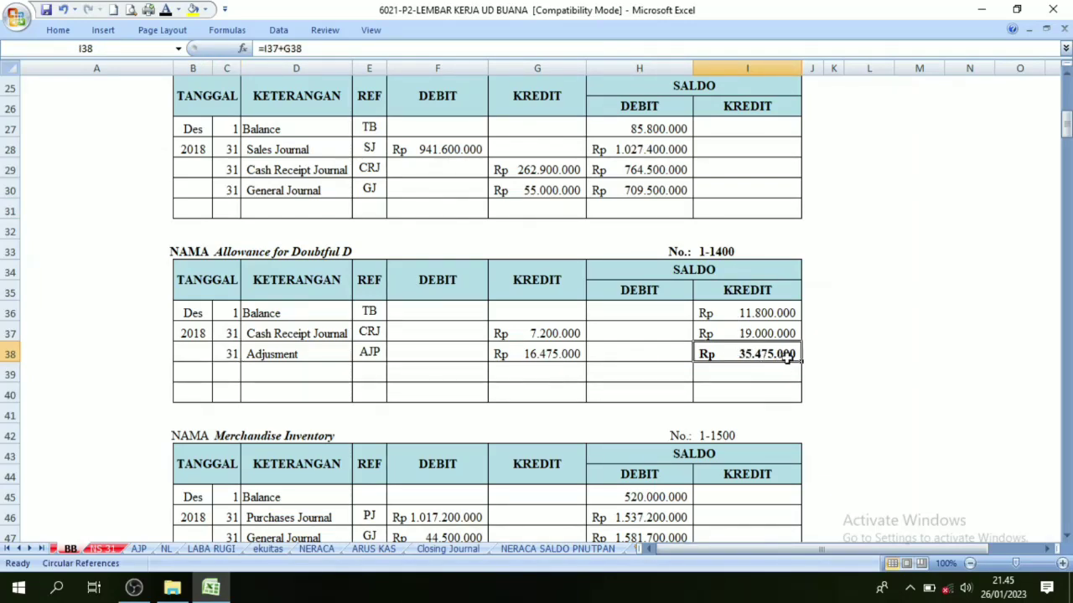
pyautogui.click(557, 549)
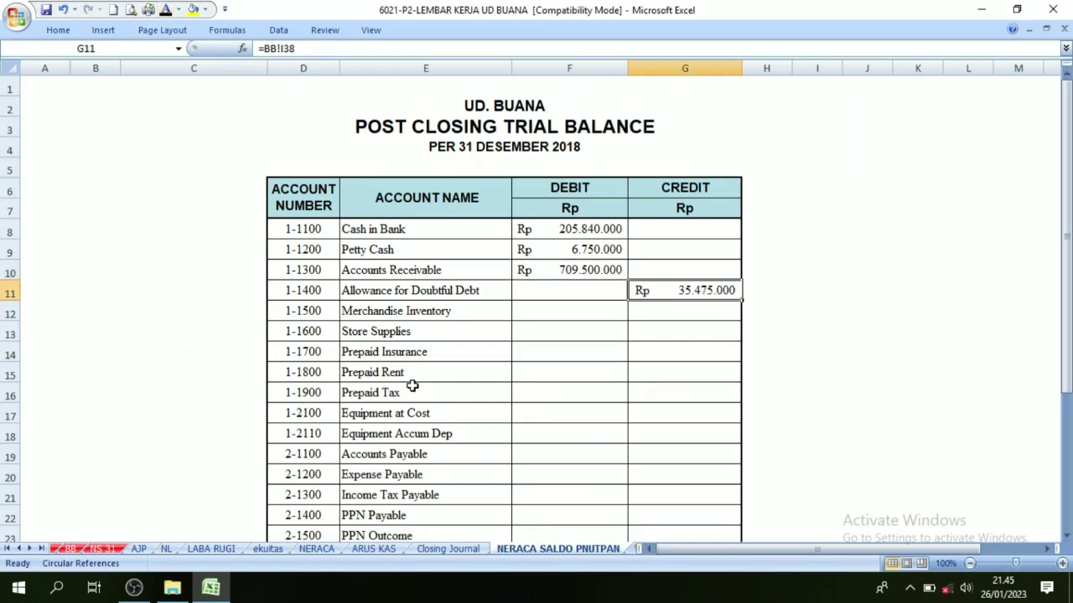
# Check the closing balances of Merchandise Inventory in H48 and Store Supplies in H56 on BB, plus the prepaid account ledgers below.
pyautogui.scroll(-2, 413, 386)
pyautogui.click(70, 549)
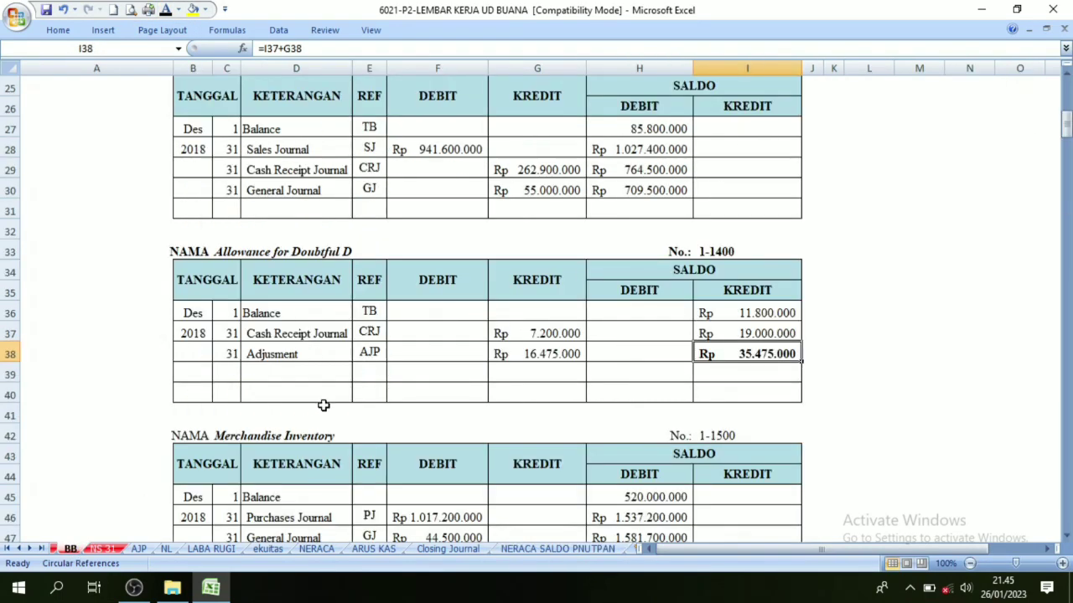
pyautogui.scroll(-3, 369, 405)
pyautogui.click(642, 376)
pyautogui.scroll(-2, 642, 378)
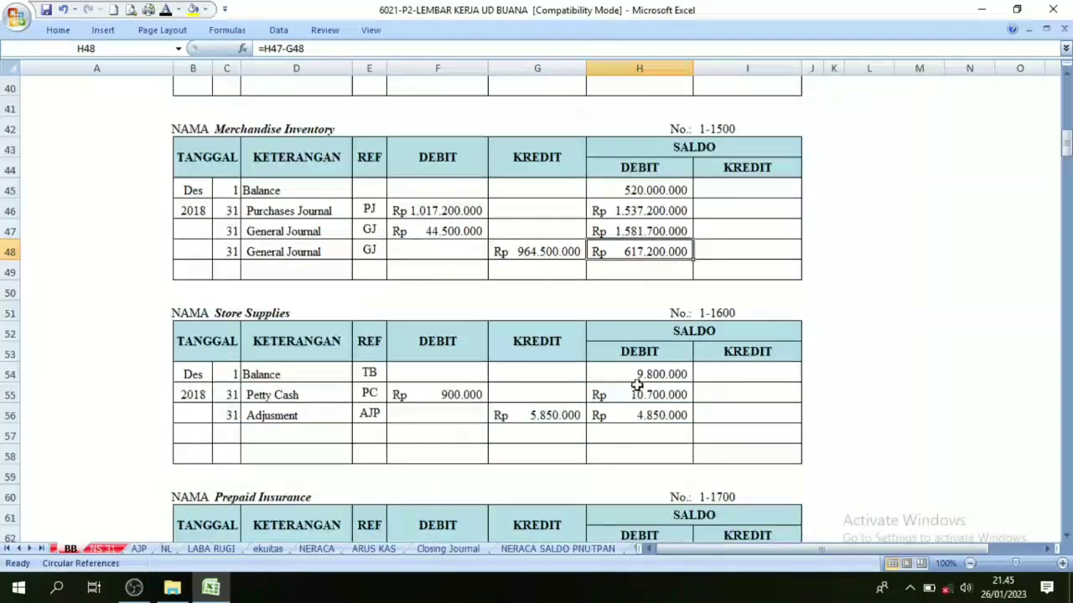
pyautogui.click(644, 416)
pyautogui.scroll(-9, 518, 407)
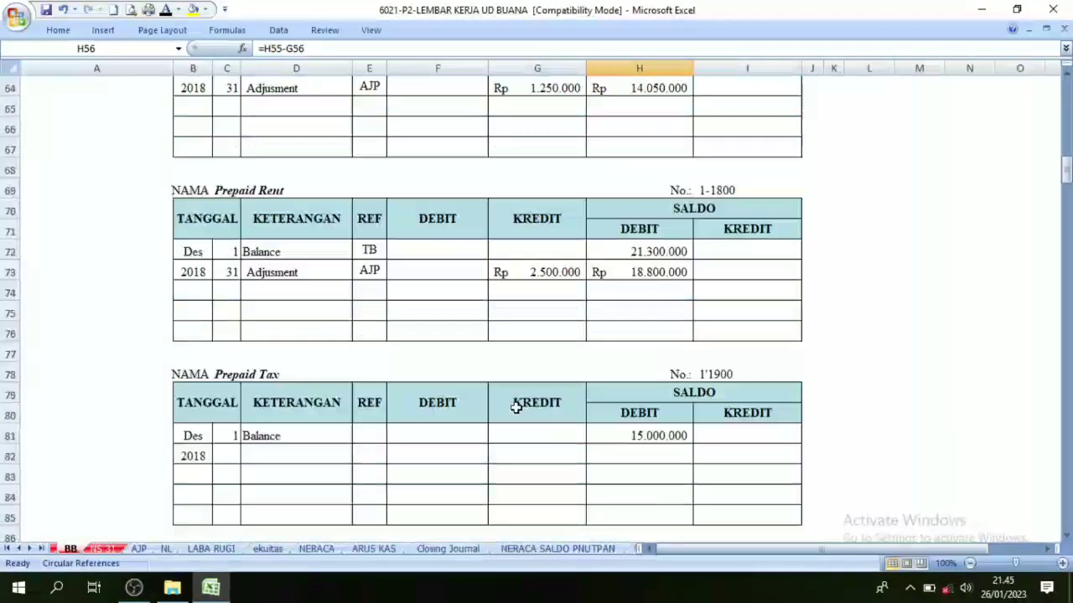
# Apply a black font colour to the remaining debit and credit balances in F11:G26 of the post-closing trial balance.
pyautogui.click(558, 549)
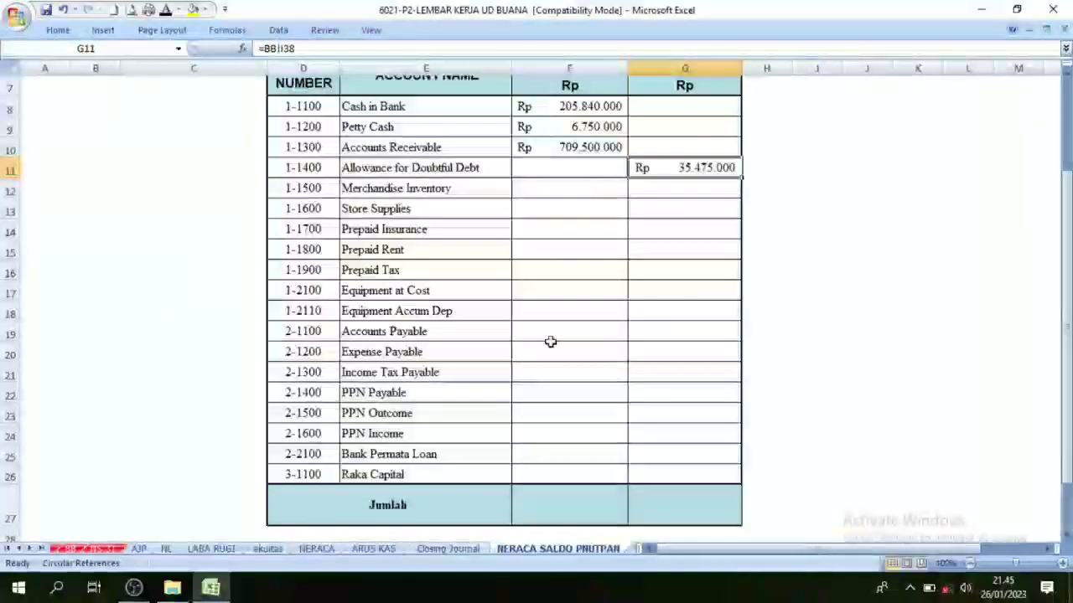
pyautogui.moveTo(562, 169); pyautogui.dragTo(666, 478)
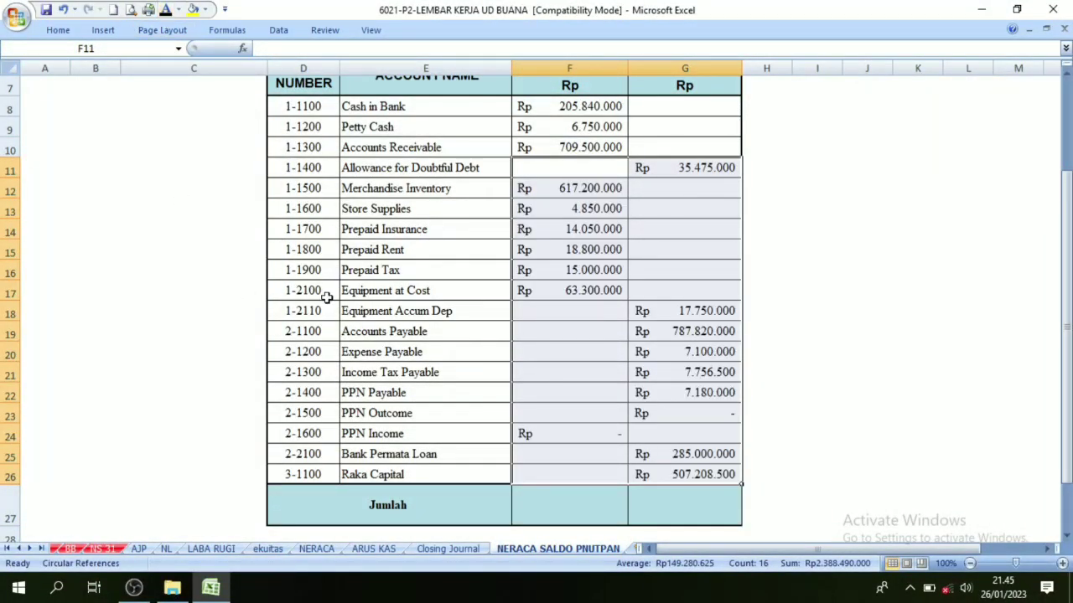
pyautogui.scroll(2, 327, 298)
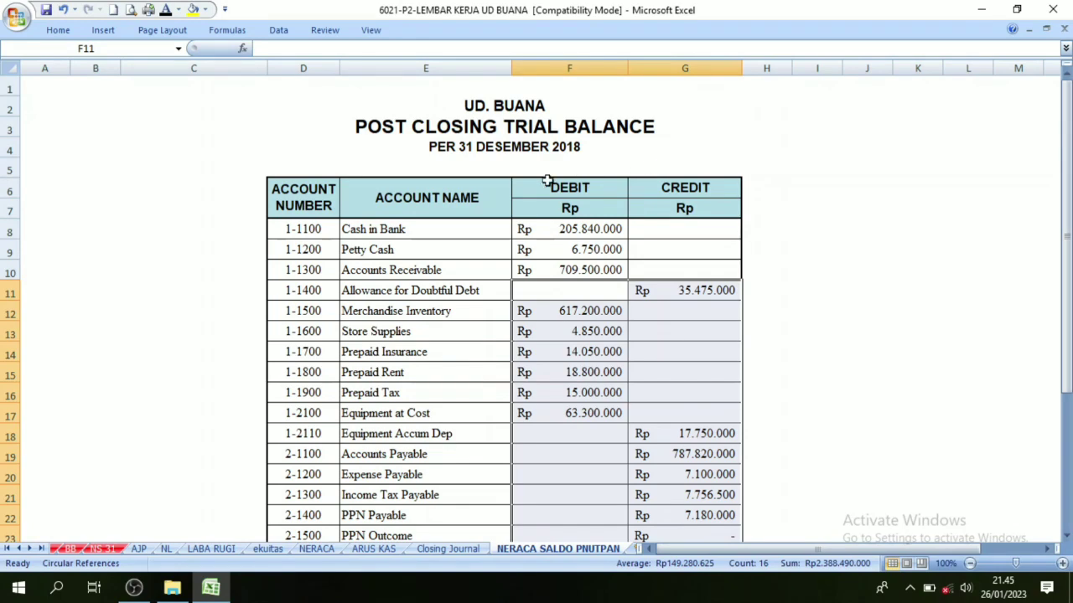
pyautogui.click(529, 226)
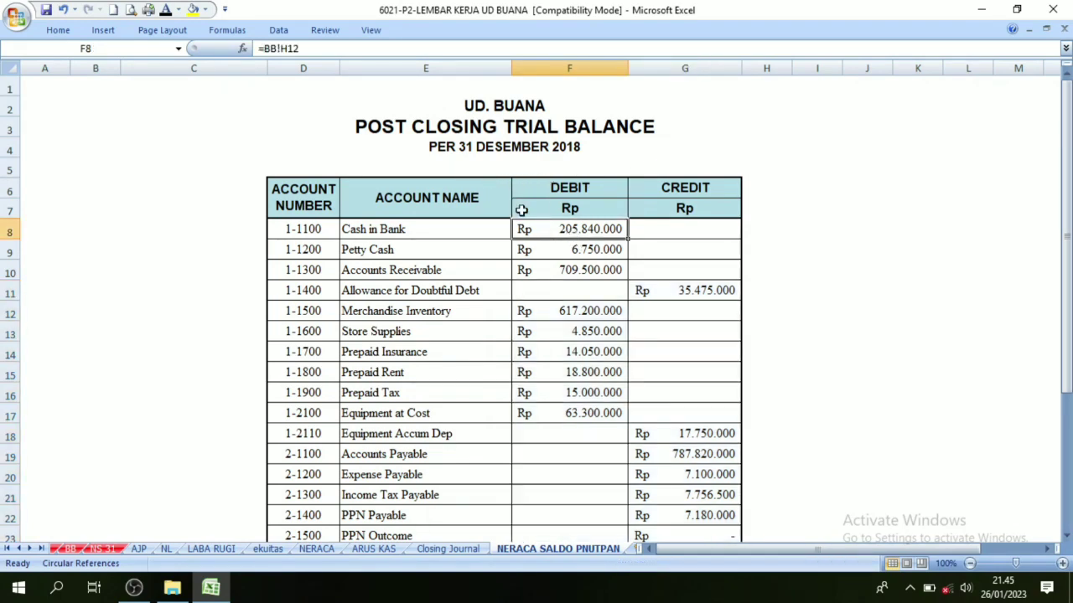
# Apply a black font colour to the Jumlah debit and credit totals in F27:G27.
pyautogui.scroll(-4, 503, 201)
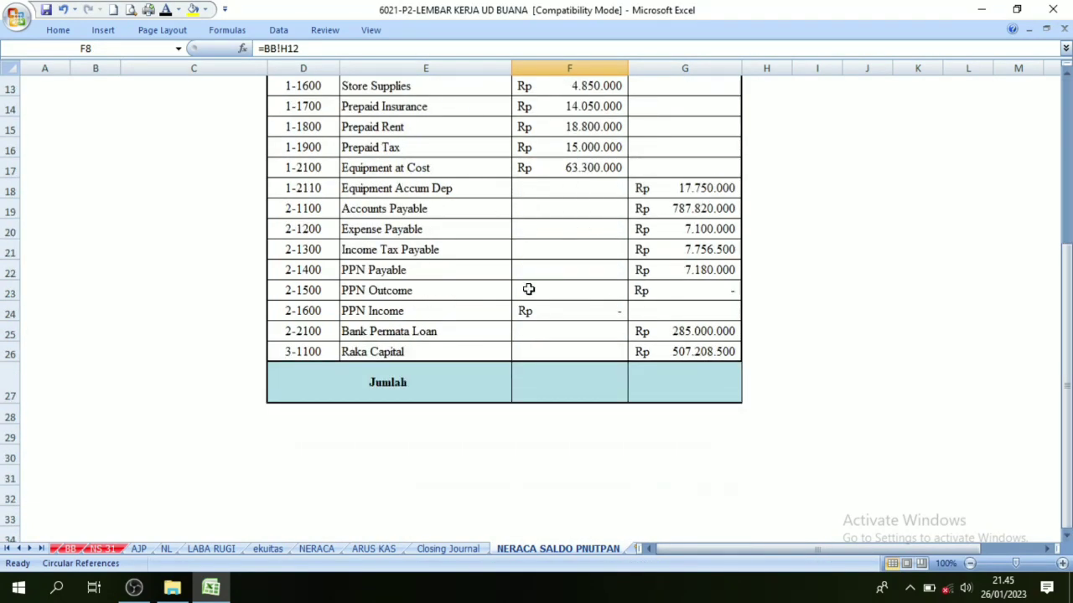
pyautogui.moveTo(565, 394); pyautogui.dragTo(646, 388)
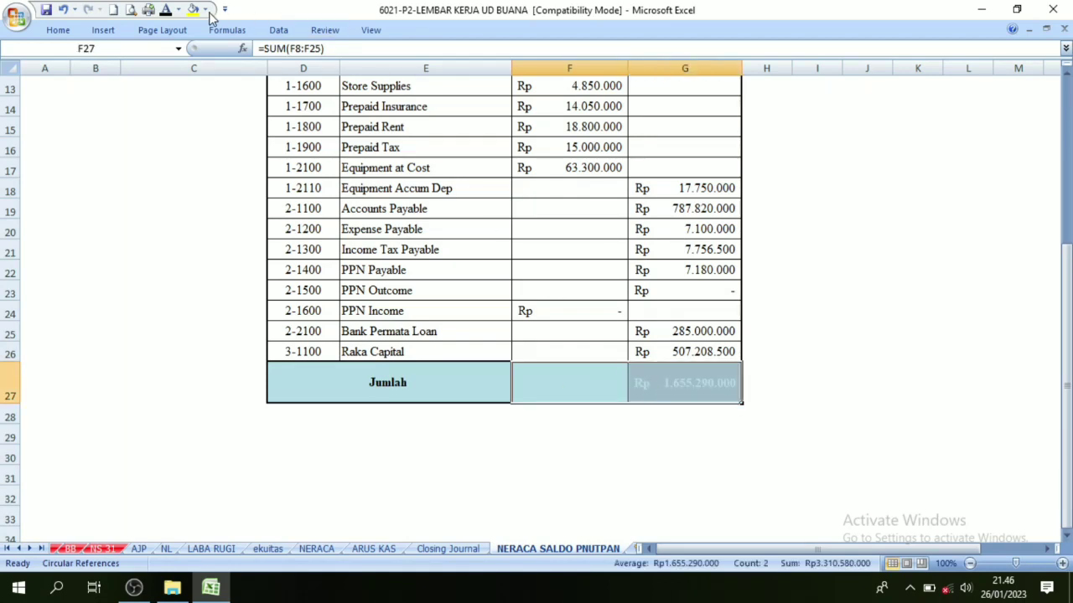
pyautogui.click(165, 12)
pyautogui.click(675, 483)
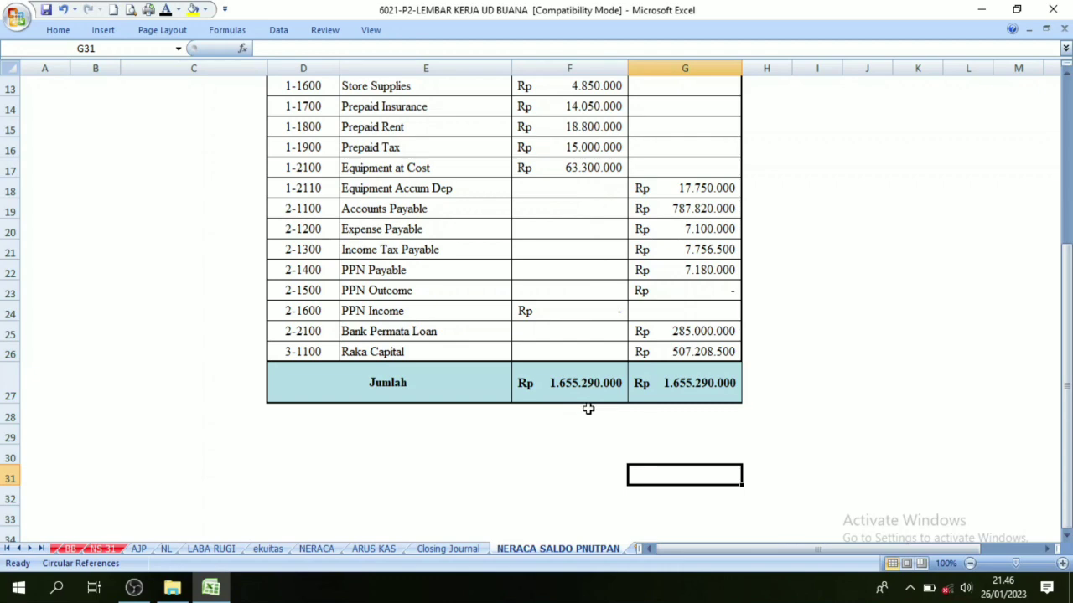
# Compare the debit total in F27 with the credit total in G27 of the post-closing trial balance.
pyautogui.click(671, 392)
pyautogui.click(613, 387)
pyautogui.click(655, 386)
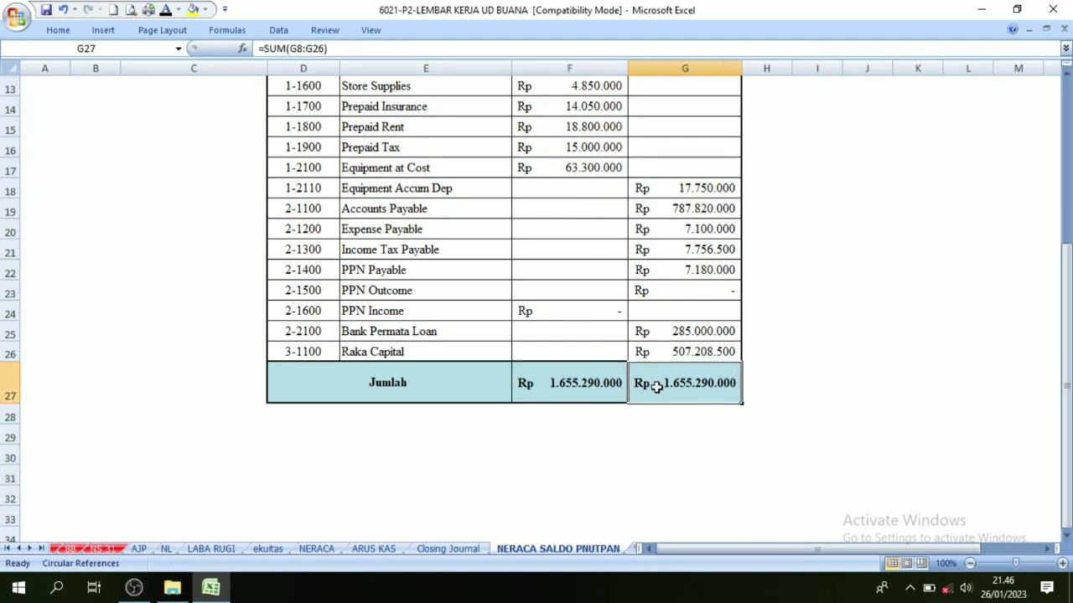
pyautogui.click(580, 387)
pyautogui.click(668, 385)
pyautogui.click(600, 384)
pyautogui.click(631, 384)
pyautogui.click(604, 386)
pyautogui.click(658, 383)
# Review the post-closing trial balance's company name, period line and account name heading.
pyautogui.scroll(4, 659, 383)
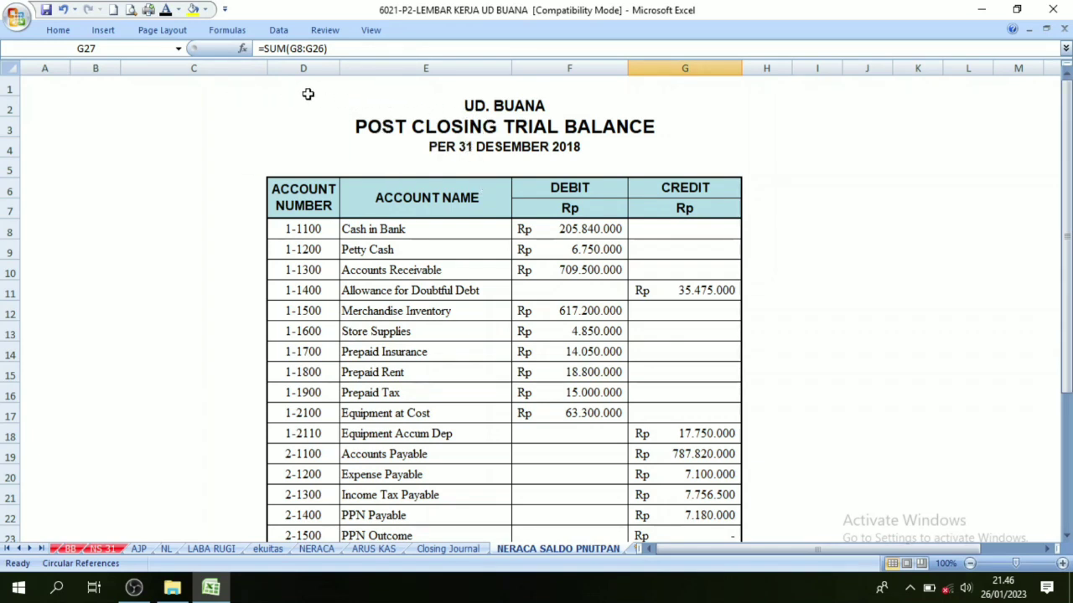
pyautogui.moveTo(308, 94); pyautogui.dragTo(424, 98)
pyautogui.click(463, 151)
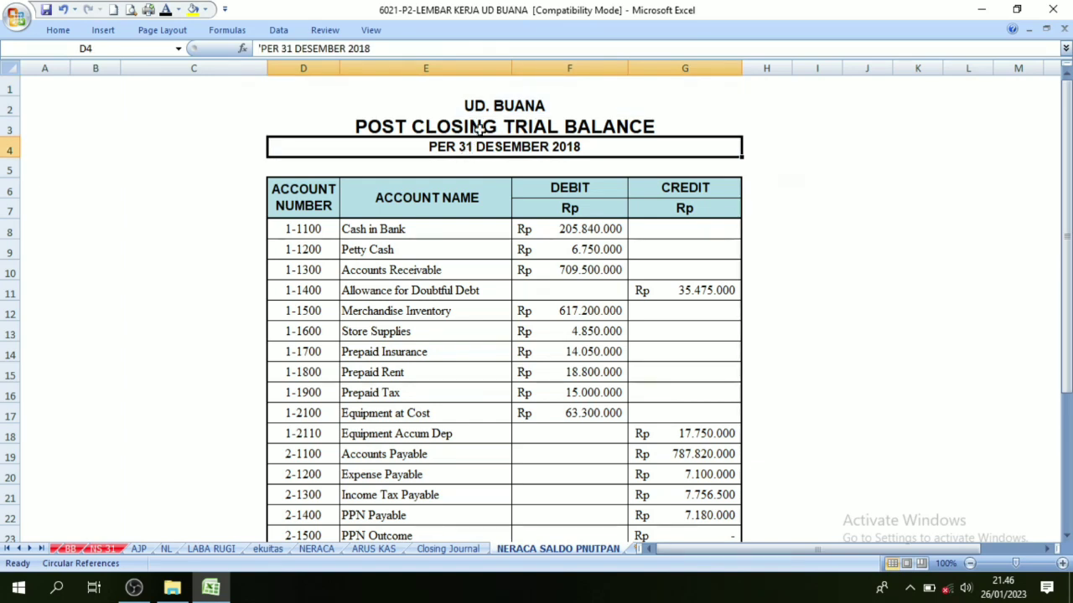
pyautogui.click(498, 106)
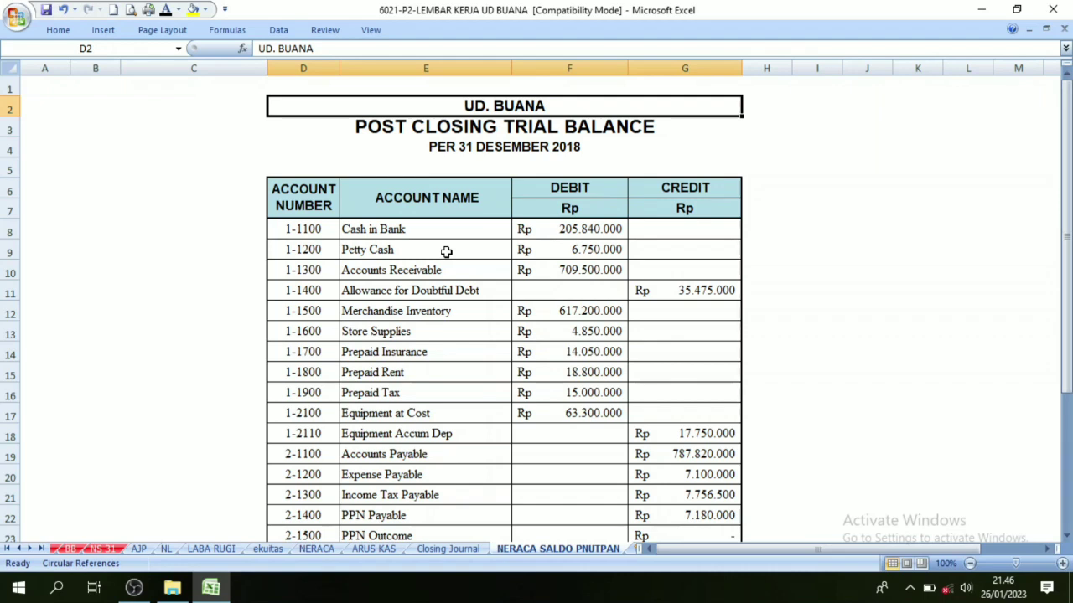
pyautogui.click(364, 193)
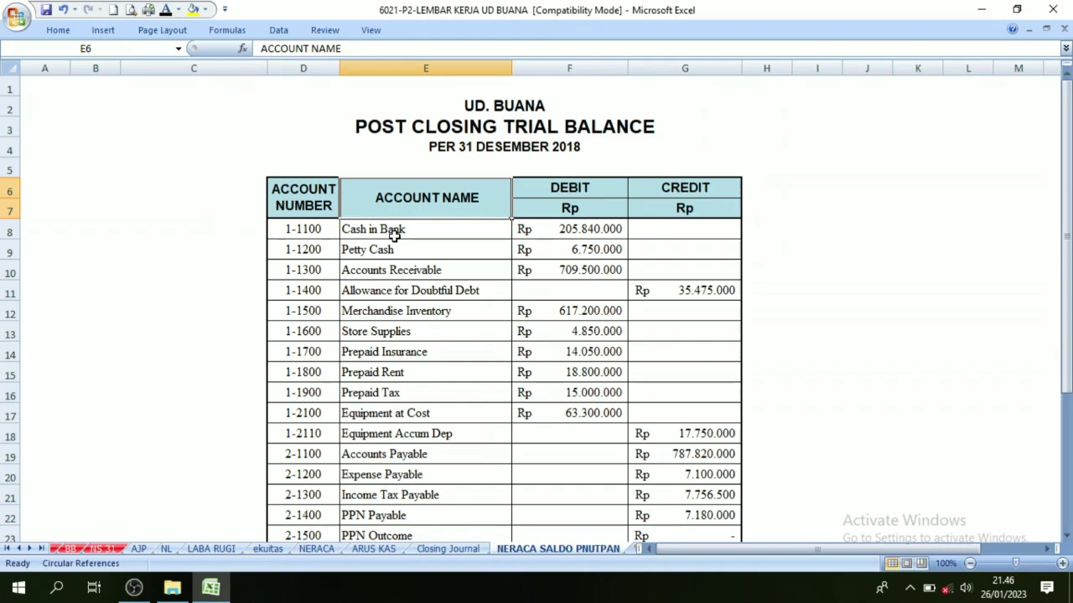